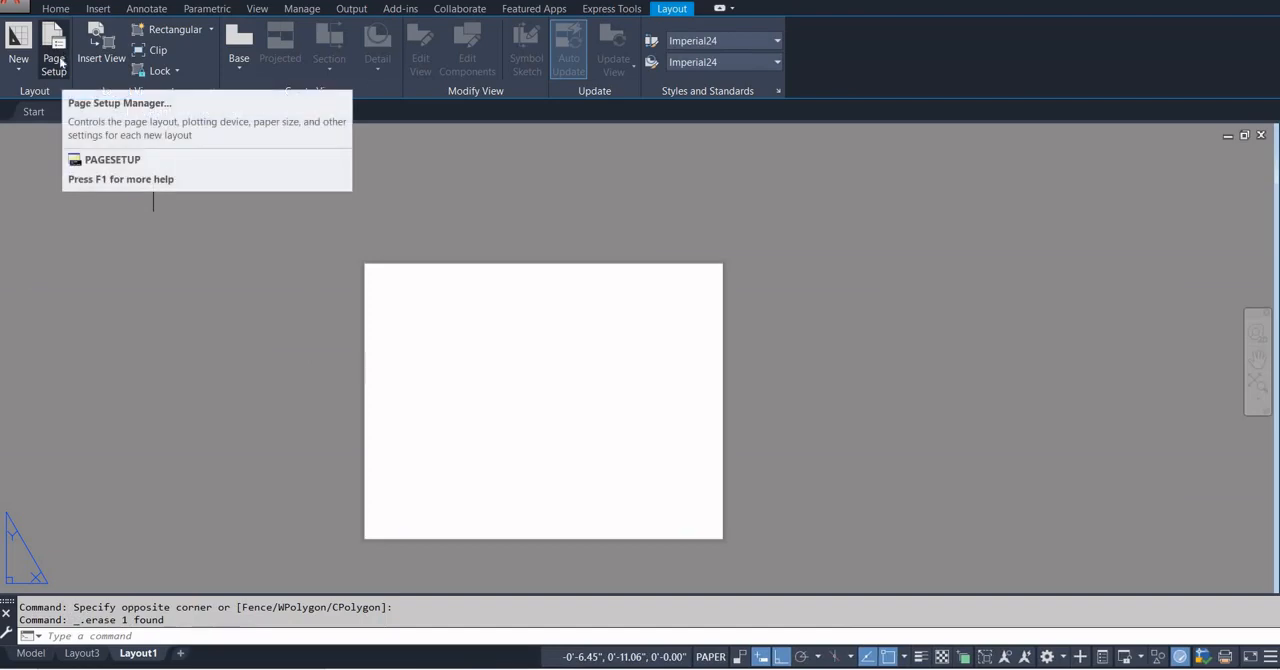
# Examine the finished sheet in Layout3, including its title, plans, sections and schedules.
pyautogui.click(79, 654)
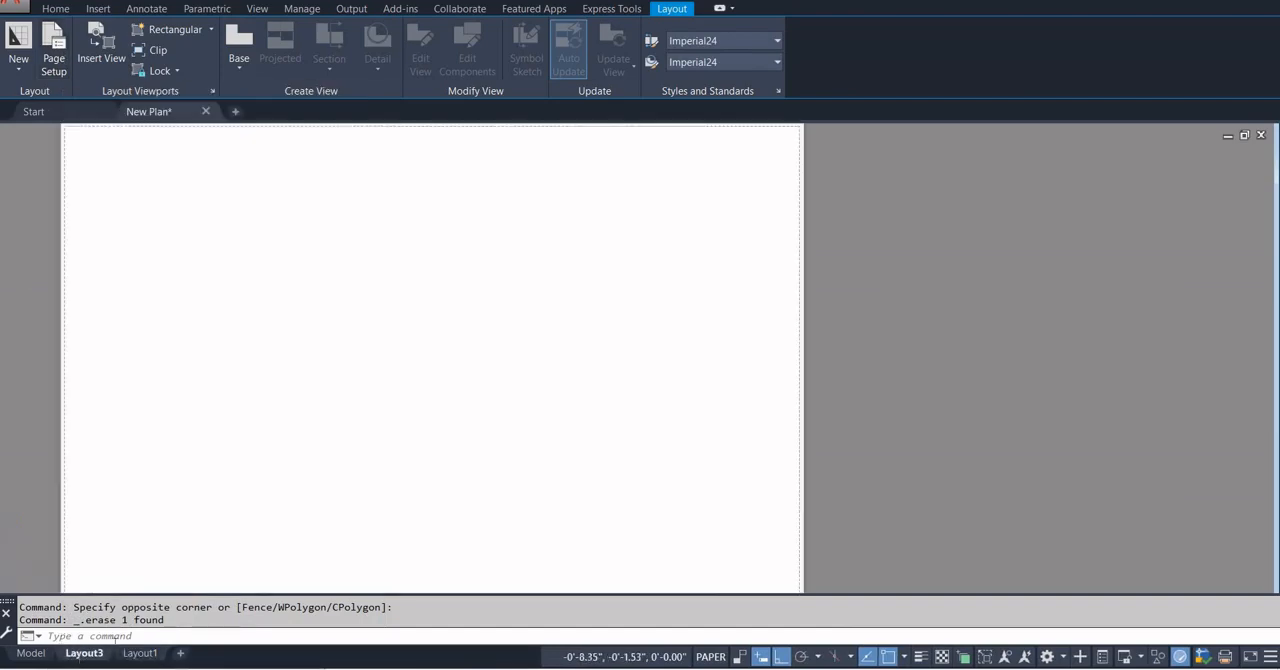
pyautogui.scroll(2, 322, 460)
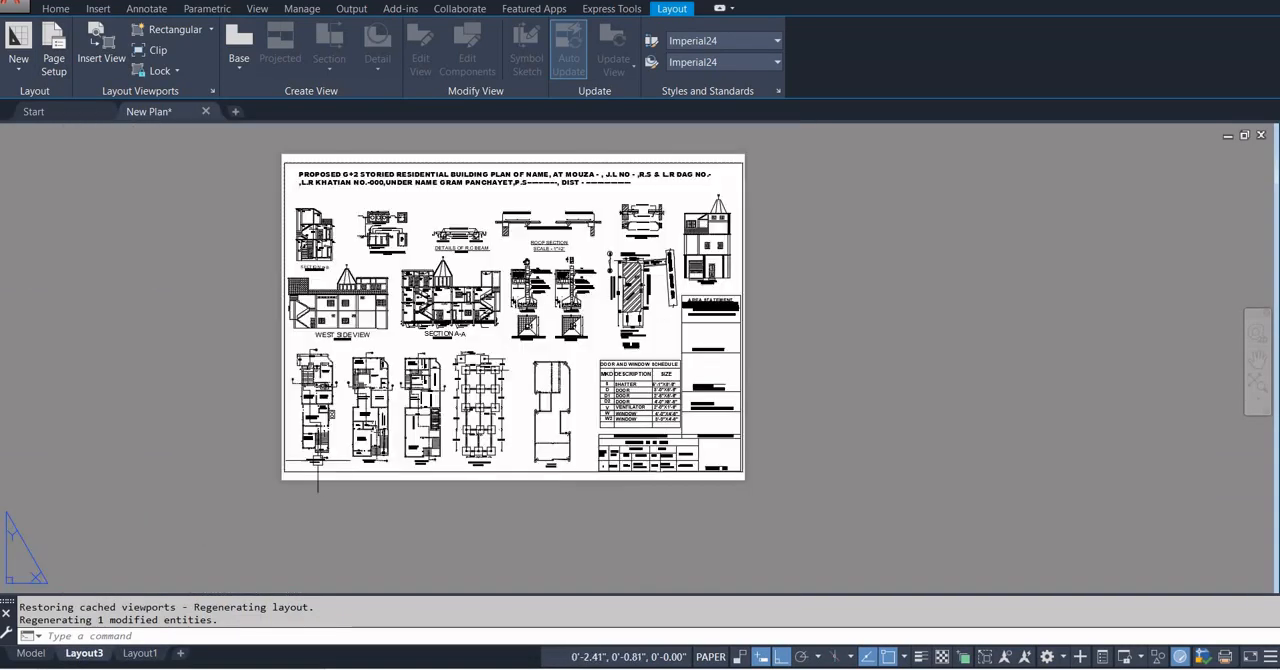
pyautogui.scroll(2, 316, 484)
pyautogui.scroll(2, 318, 478)
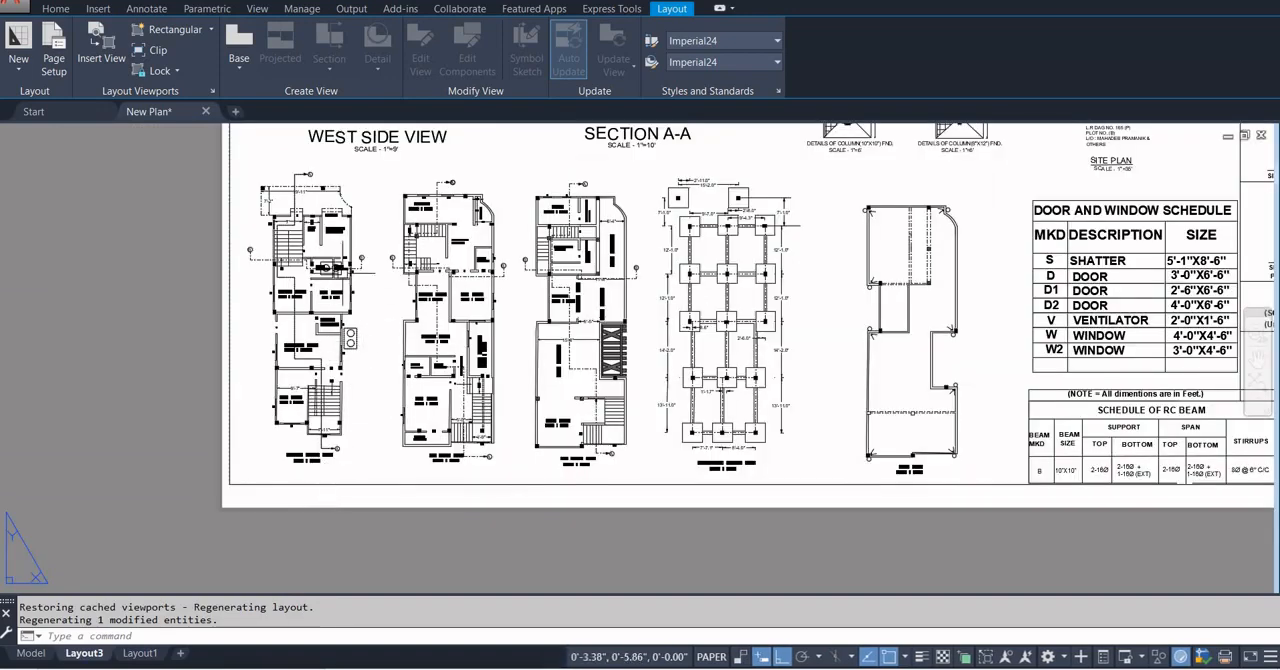
pyautogui.scroll(-4, 288, 428)
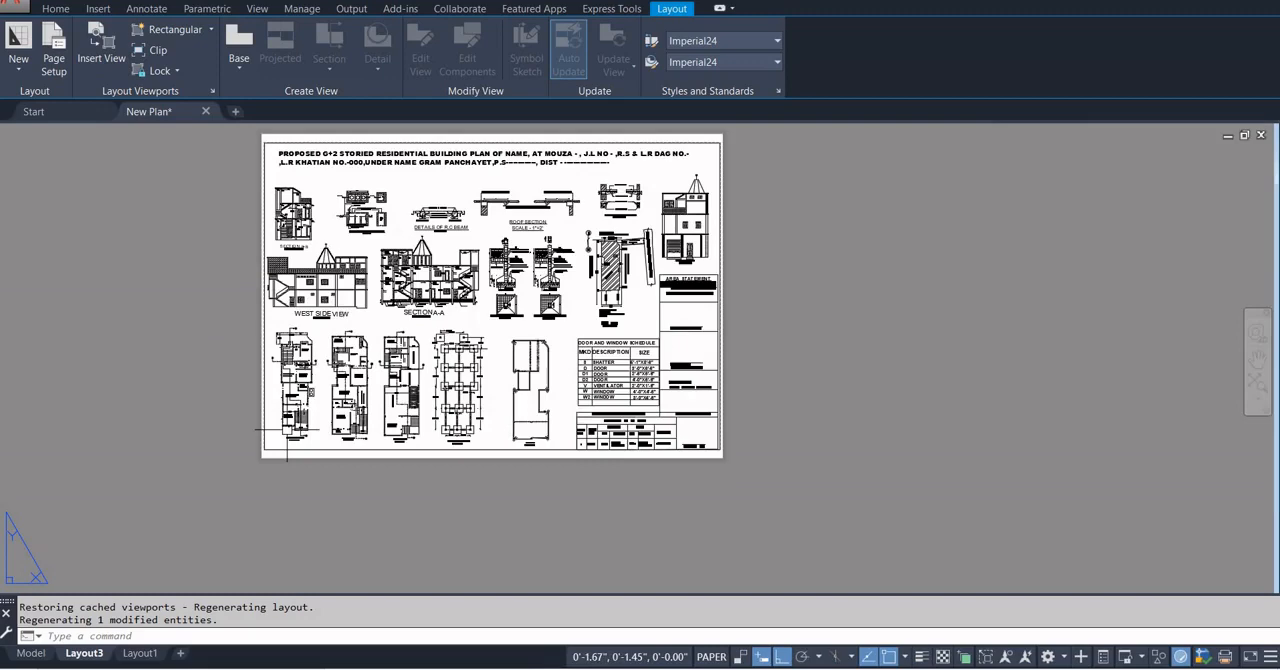
pyautogui.scroll(2, 344, 346)
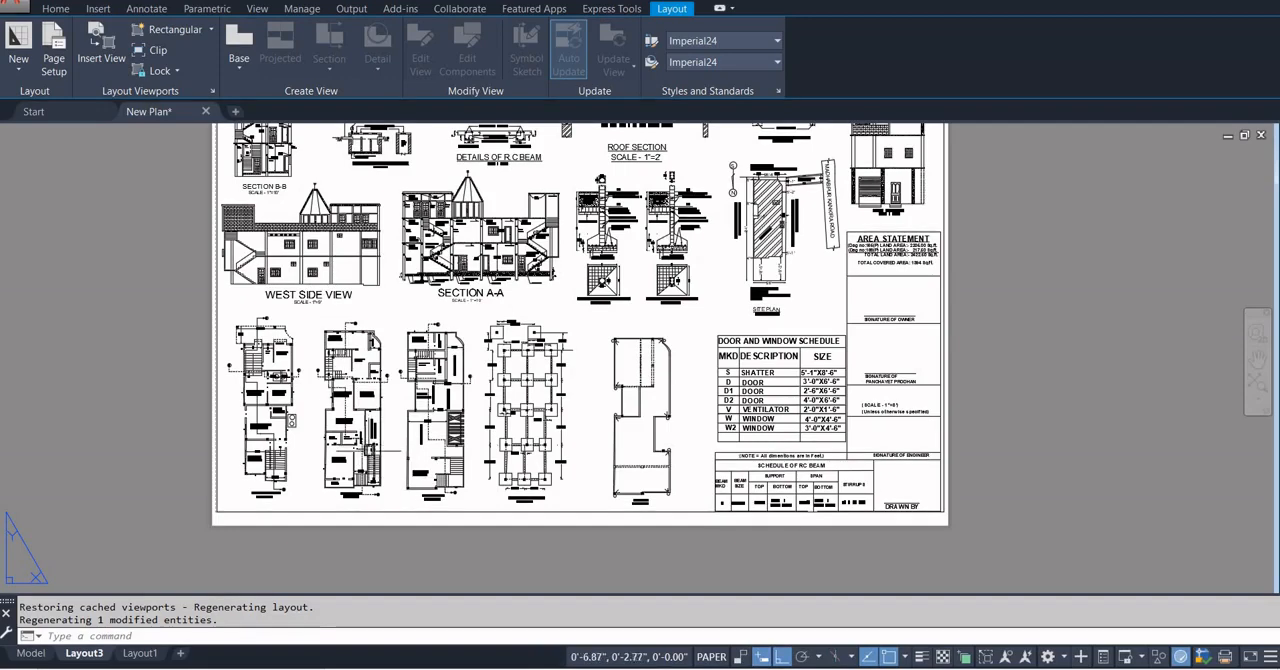
pyautogui.scroll(-4, 367, 458)
pyautogui.scroll(2, 372, 470)
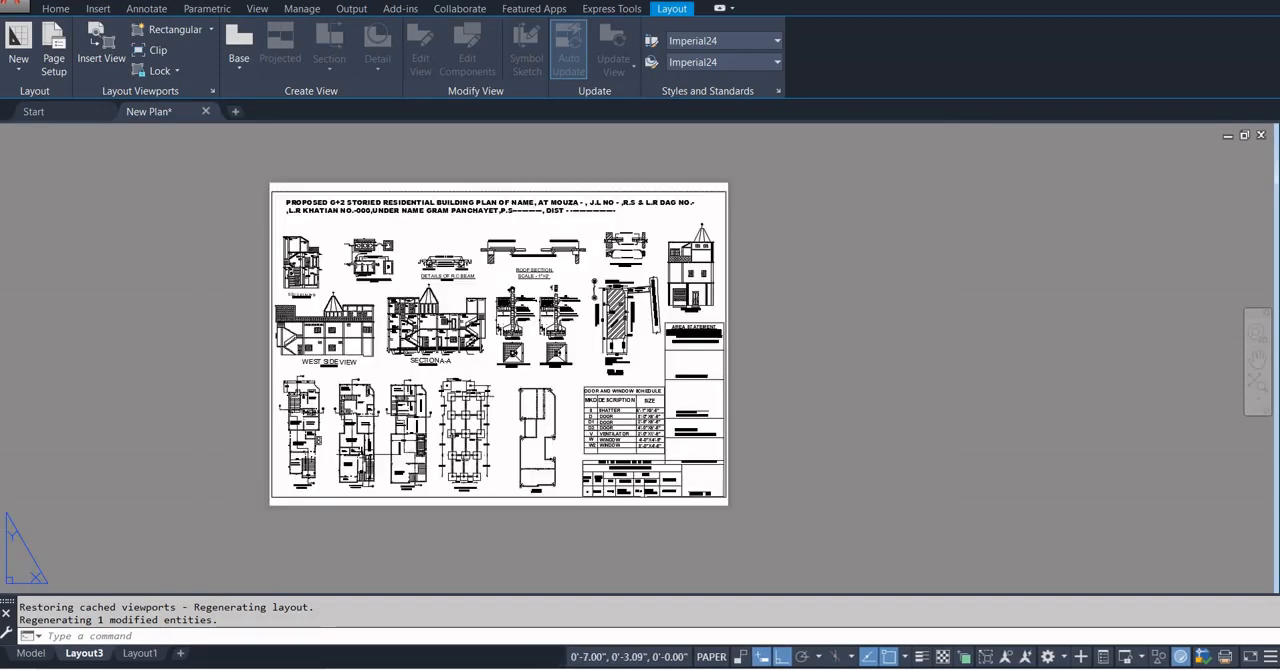
# Modify Layout1's page setup to use the DWG To PDF.pc3 plotter and ISO A1 (841.00 x 594.00 MM) paper.
pyautogui.click(140, 653)
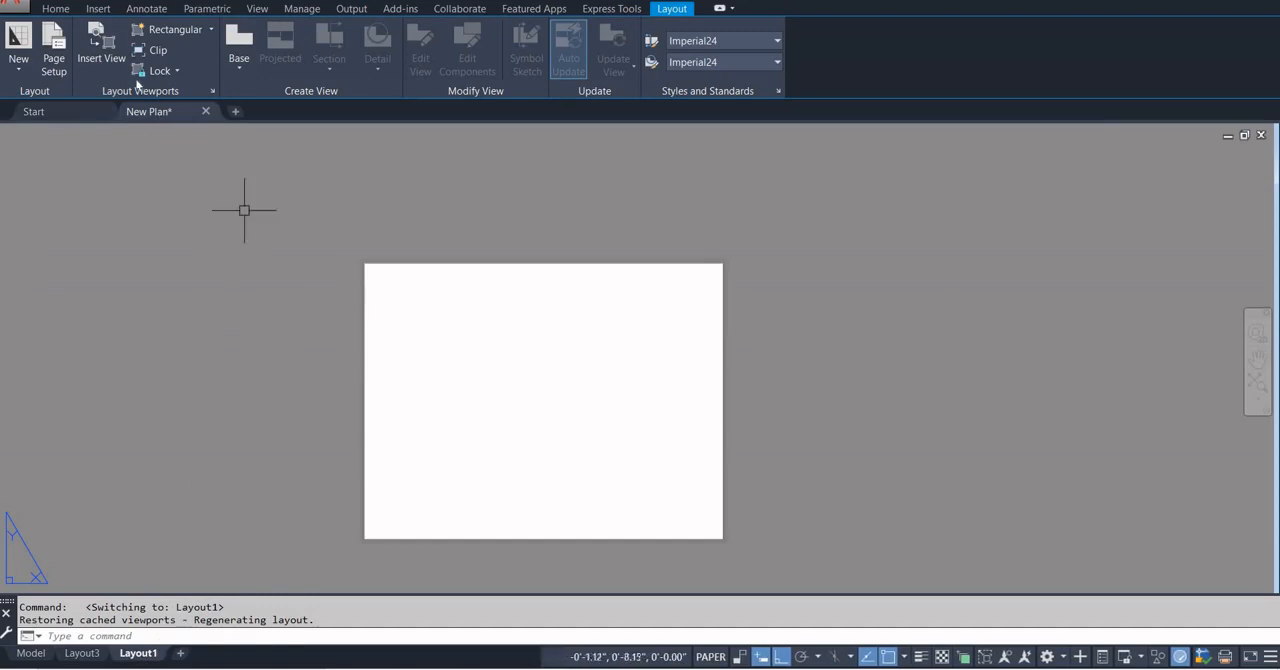
pyautogui.click(64, 60)
pyautogui.click(775, 304)
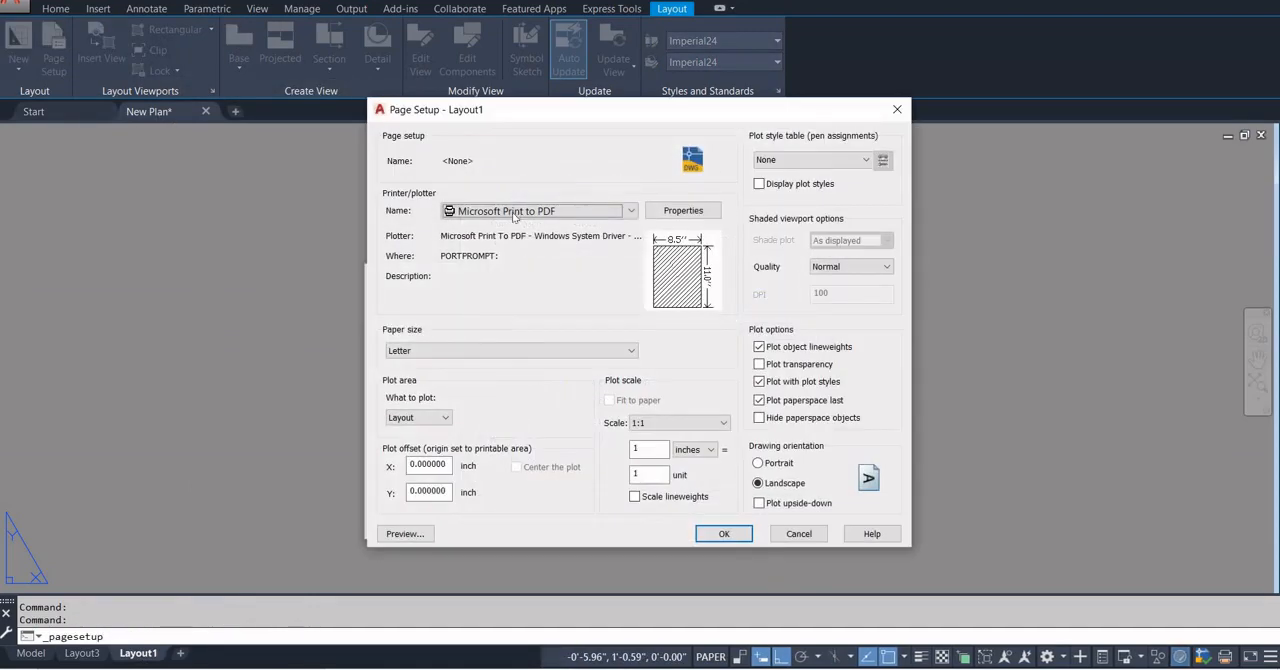
pyautogui.click(515, 216)
pyautogui.click(510, 381)
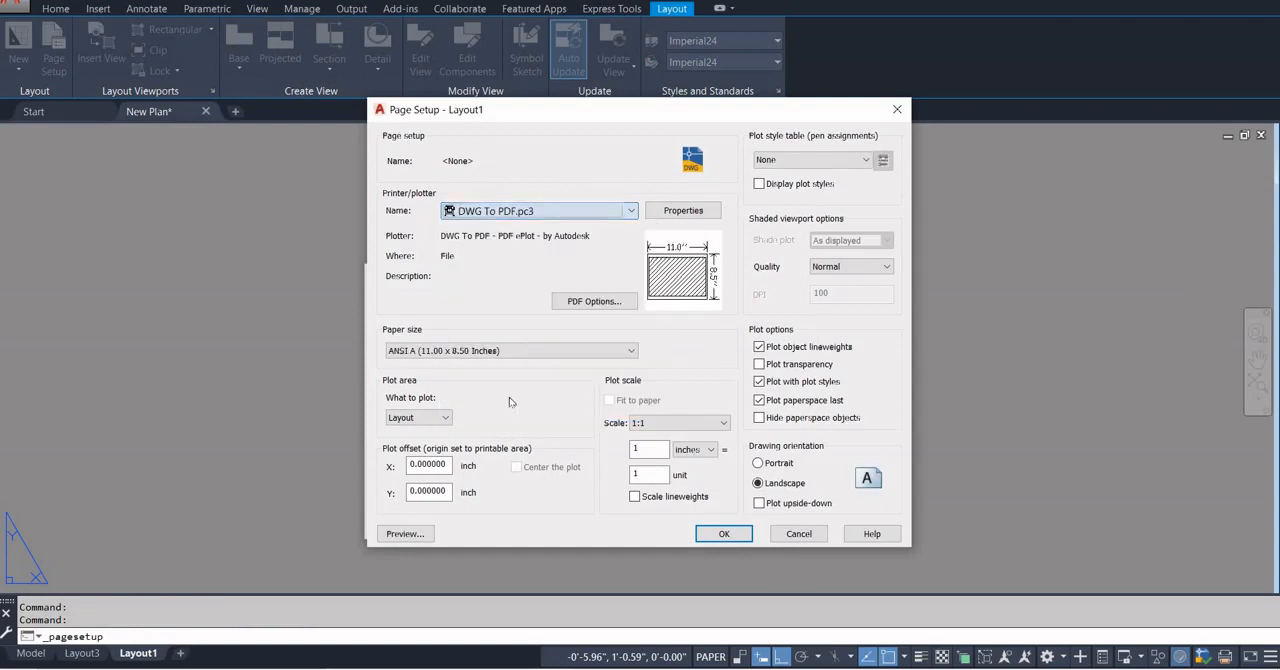
pyautogui.click(502, 351)
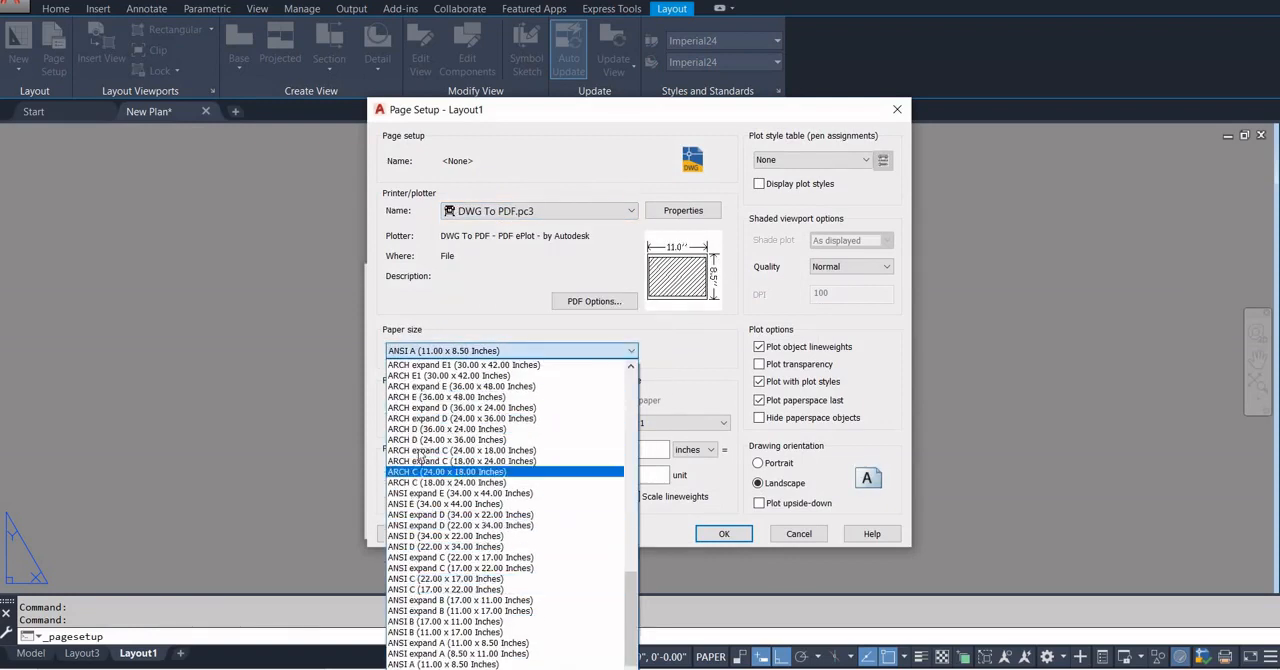
pyautogui.scroll(5, 417, 490)
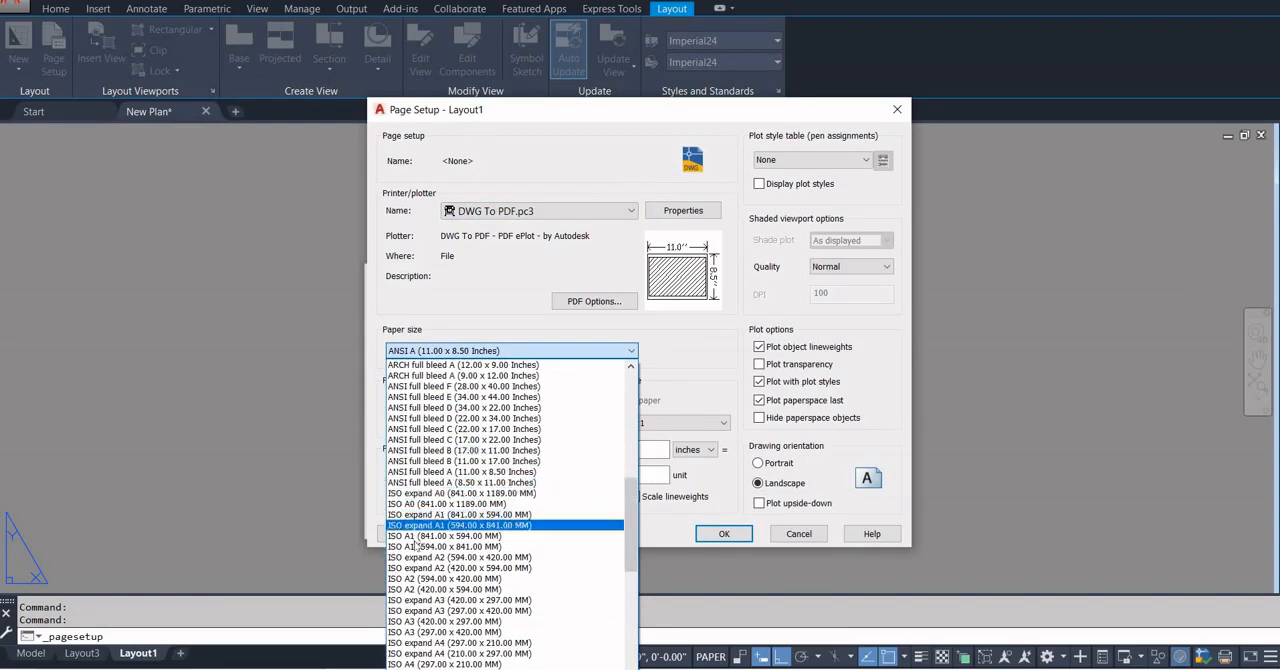
pyautogui.click(420, 536)
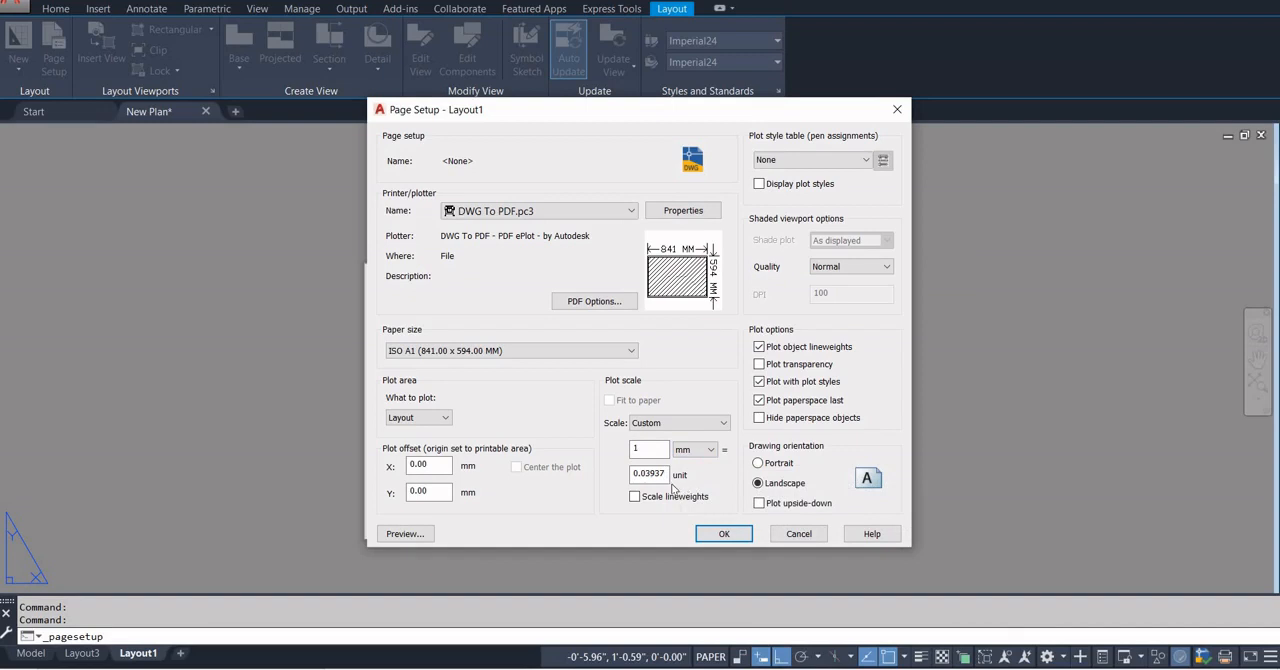
# Set Layout1's plot scale to 25.4 mm = 1 unit and apply the page setup.
pyautogui.doubleClick(667, 476)
pyautogui.write('1')
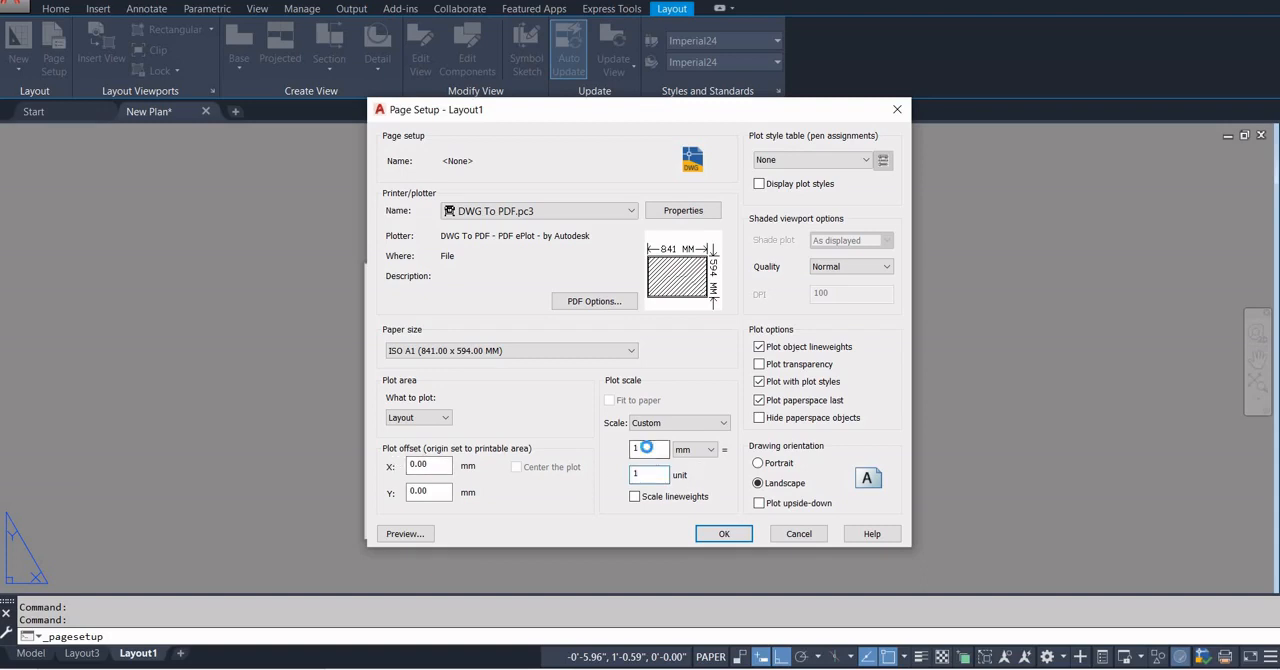
pyautogui.doubleClick(647, 447)
pyautogui.moveTo(659, 449); pyautogui.dragTo(548, 456)
pyautogui.click(651, 476)
pyautogui.click(725, 532)
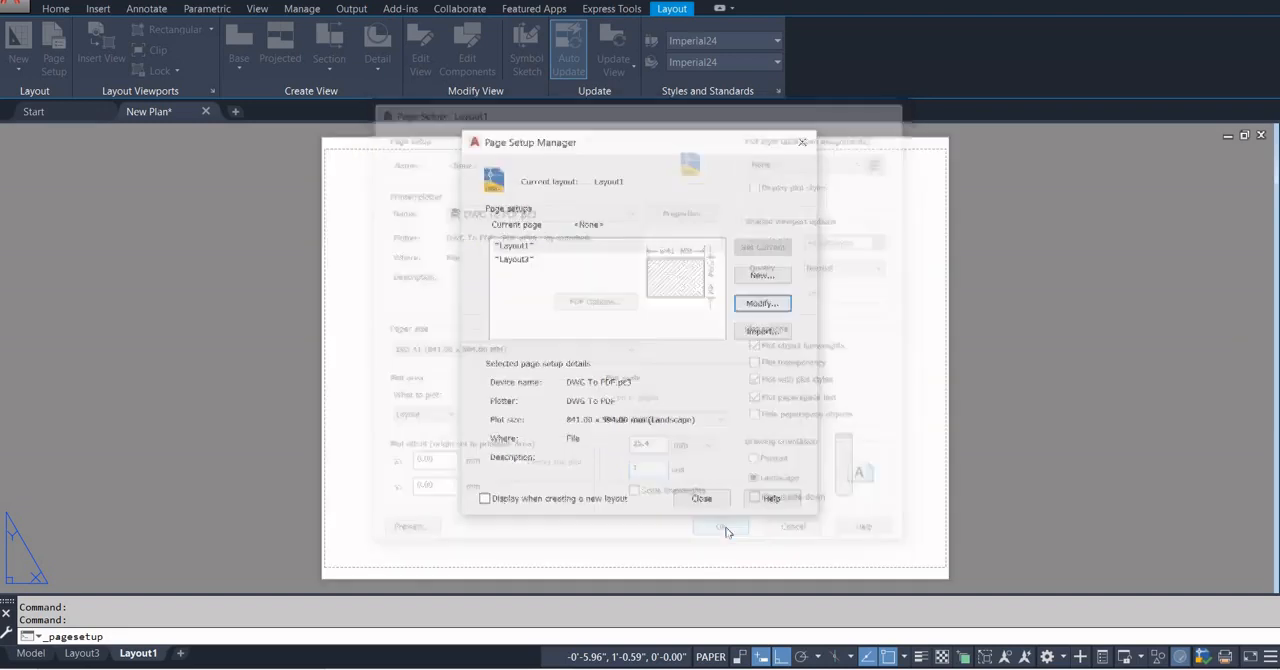
pyautogui.click(702, 498)
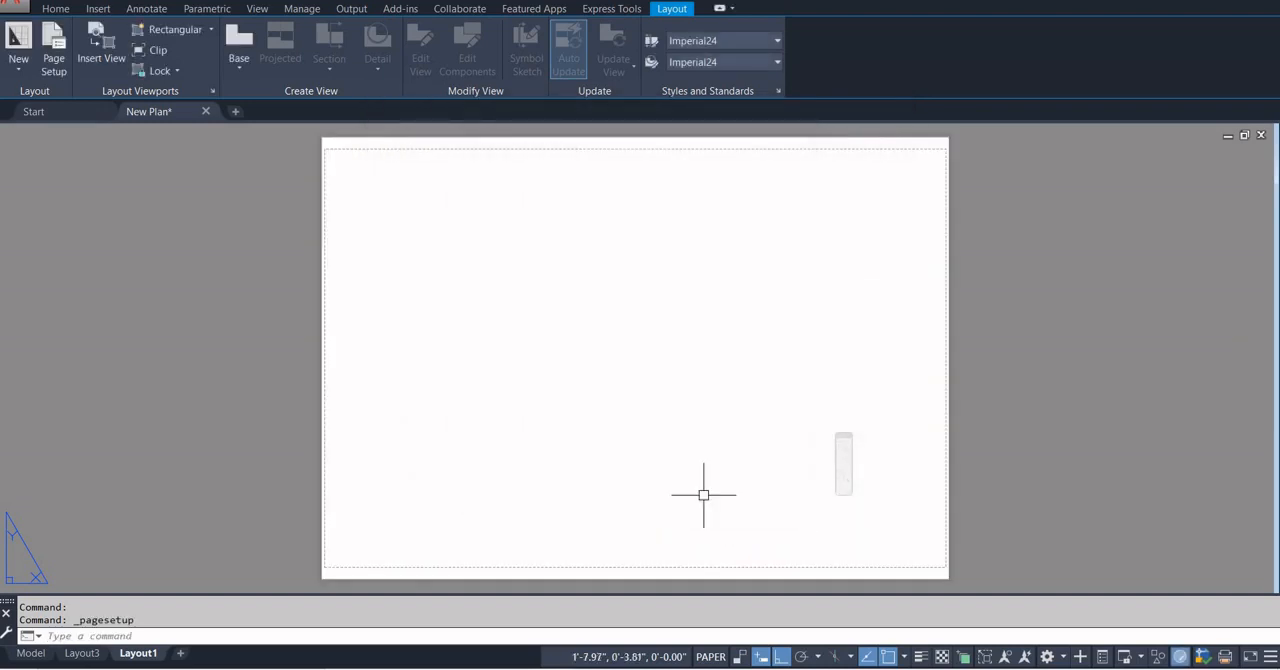
# Draw a border rectangle about 2'-9" by 1'-10" along the printable-area margin of the Layout1 sheet.
pyautogui.scroll(4, 329, 137)
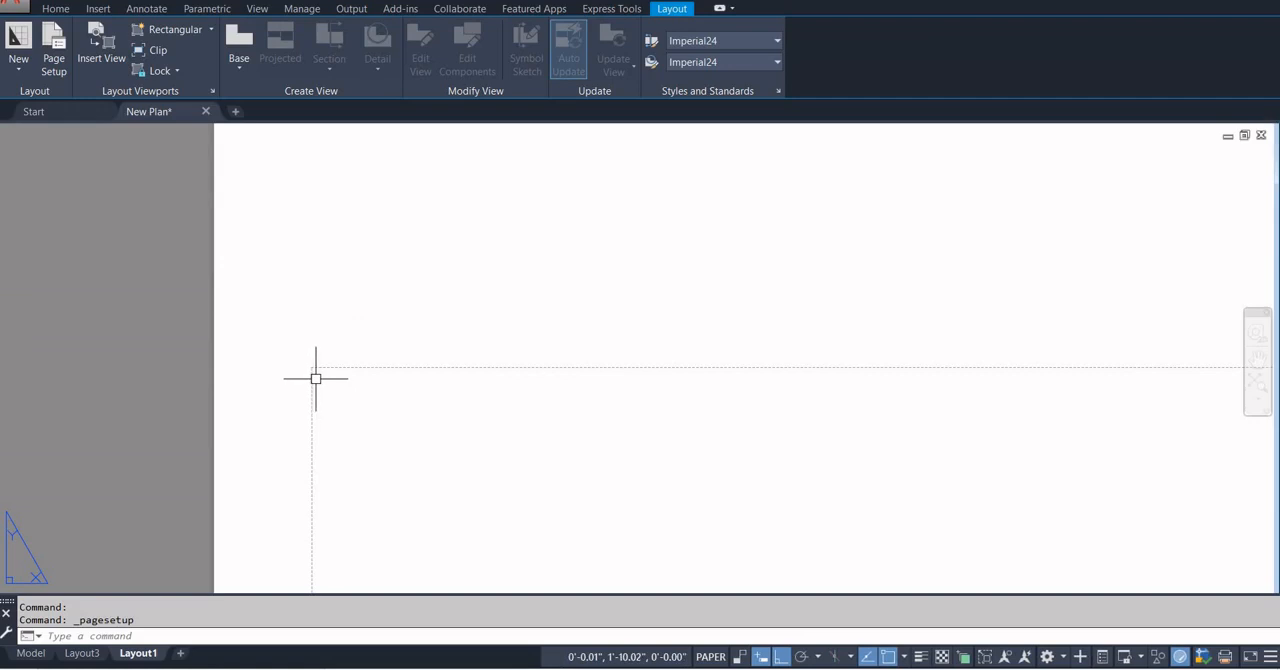
pyautogui.scroll(-3, 316, 378)
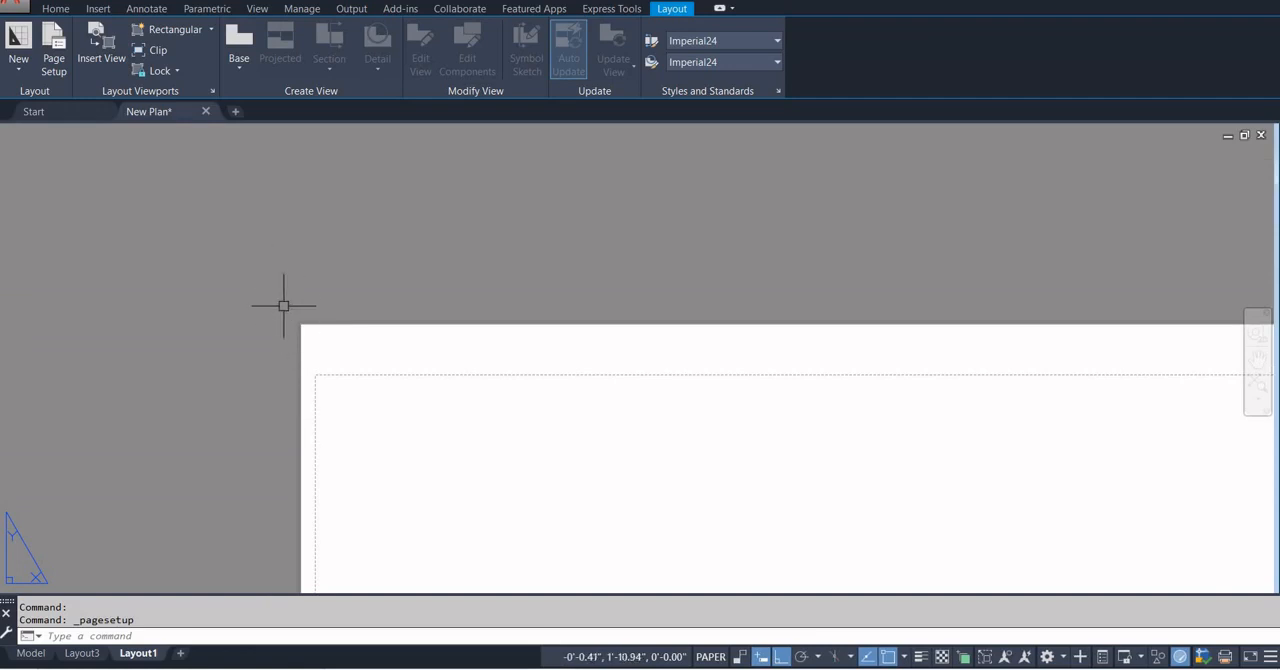
pyautogui.write('REC')
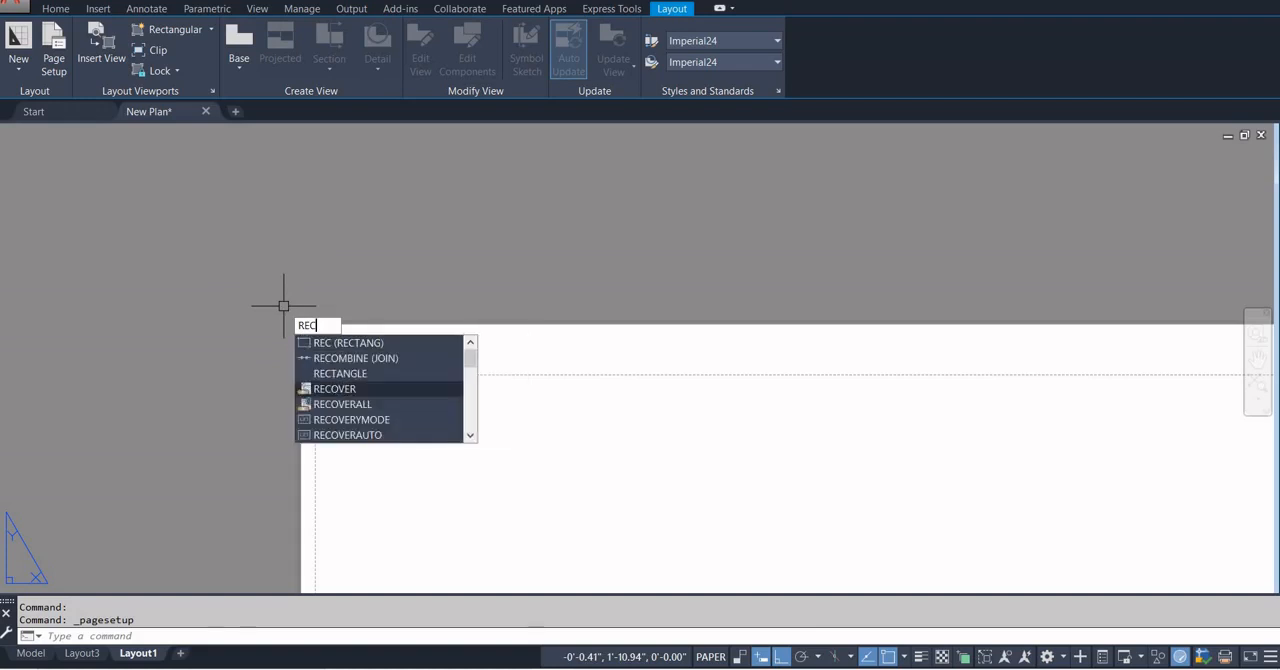
pyautogui.press('Return')
pyautogui.scroll(2, 319, 380)
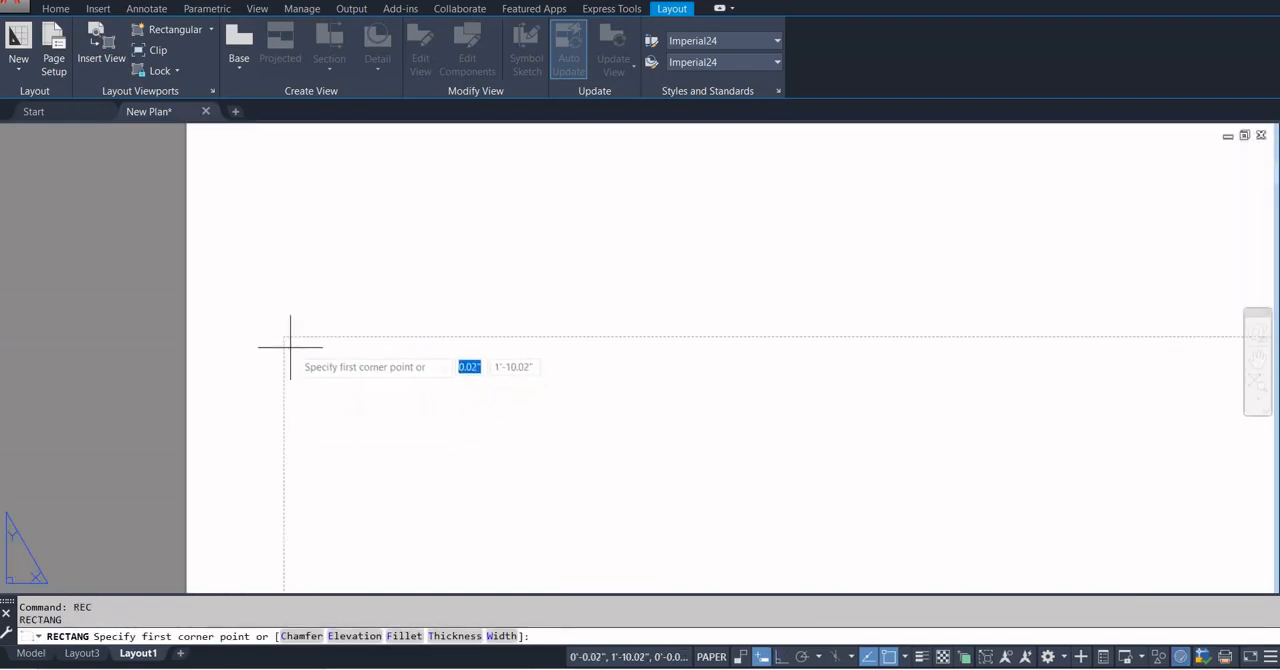
pyautogui.click(290, 342)
pyautogui.scroll(-5, 373, 411)
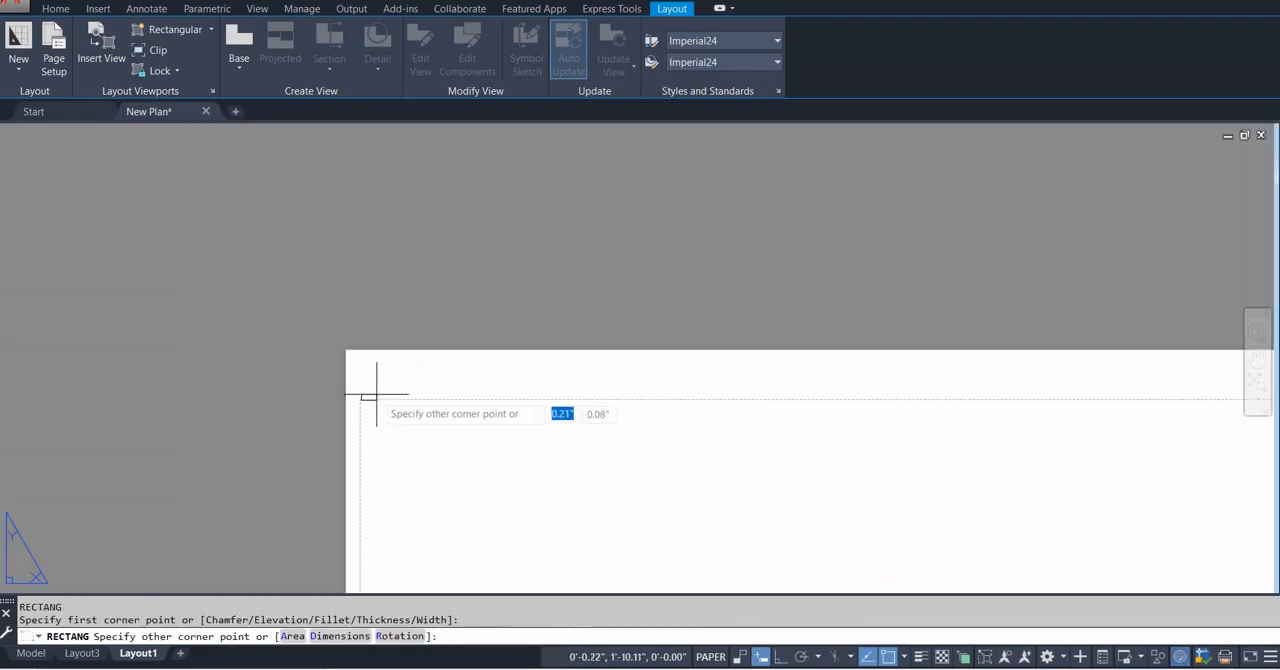
pyautogui.moveTo(545, 419); pyautogui.dragTo(423, 166, button='middle')
pyautogui.scroll(-1, 511, 315)
pyautogui.scroll(1, 680, 438)
pyautogui.scroll(3, 681, 439)
pyautogui.scroll(-2, 899, 503)
pyautogui.moveTo(898, 502); pyautogui.dragTo(844, 411, button='middle')
pyautogui.scroll(1, 872, 438)
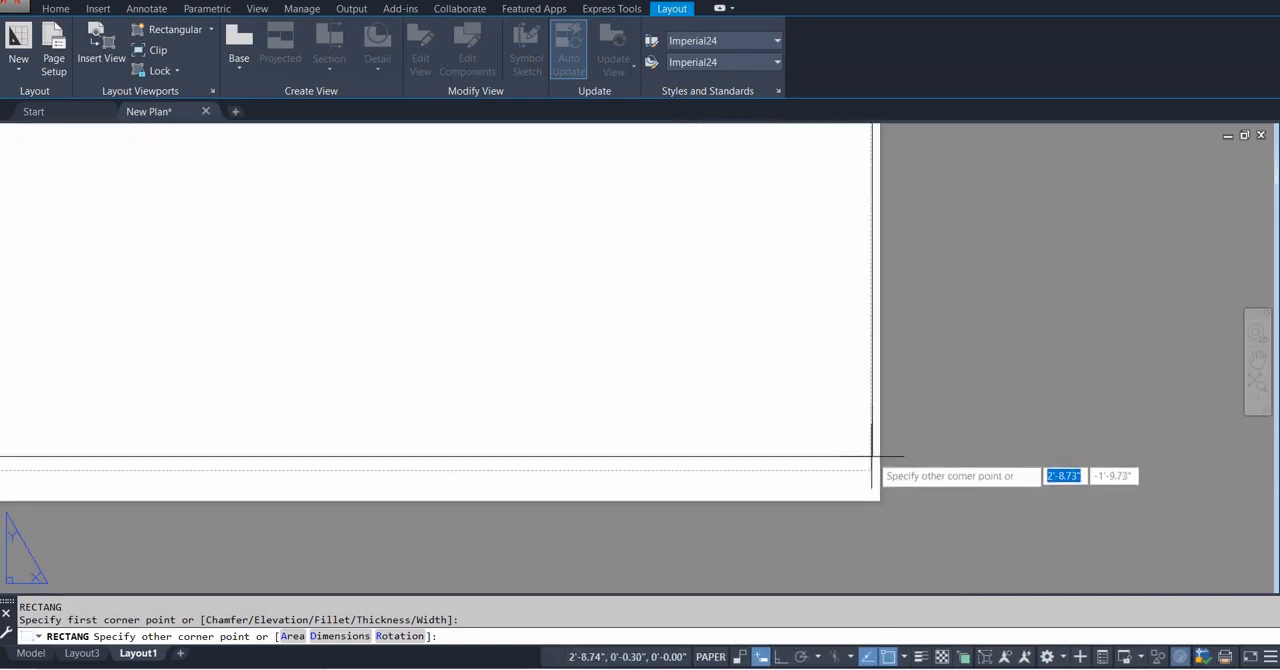
pyautogui.click(871, 465)
pyautogui.scroll(-5, 871, 465)
pyautogui.scroll(-2, 846, 462)
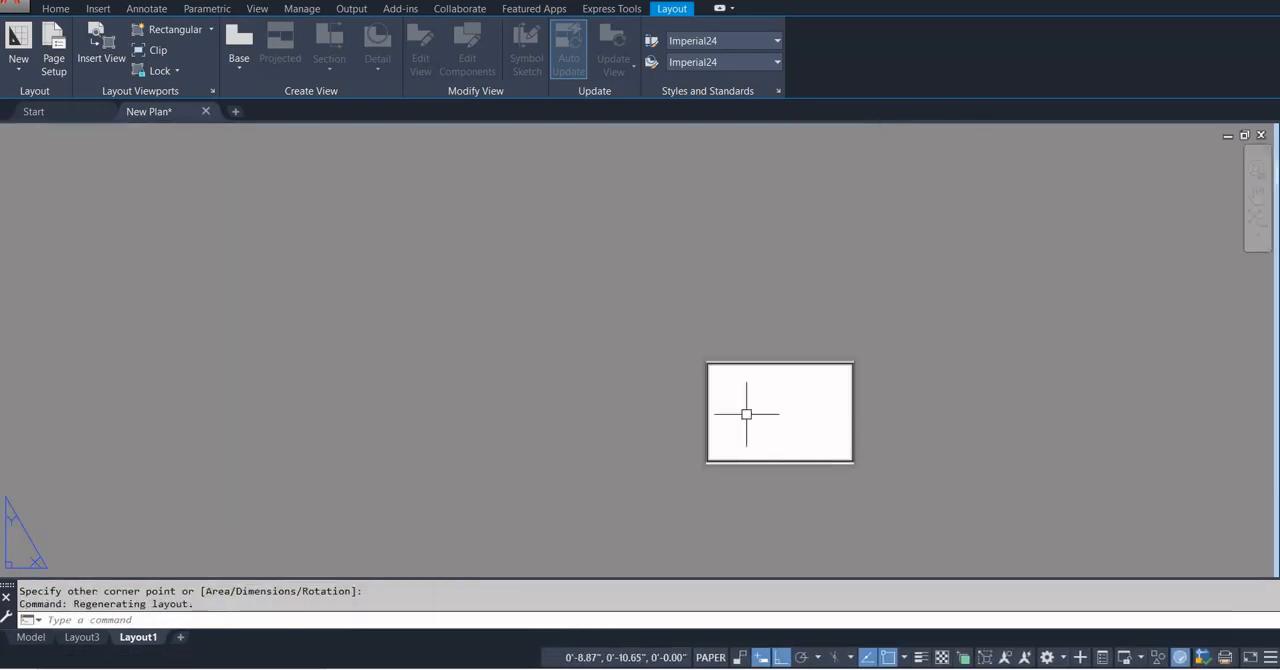
pyautogui.scroll(4, 748, 413)
pyautogui.scroll(-3, 747, 412)
pyautogui.moveTo(742, 392); pyautogui.dragTo(552, 346, button='middle')
pyautogui.press('Escape')
pyautogui.press('Escape')
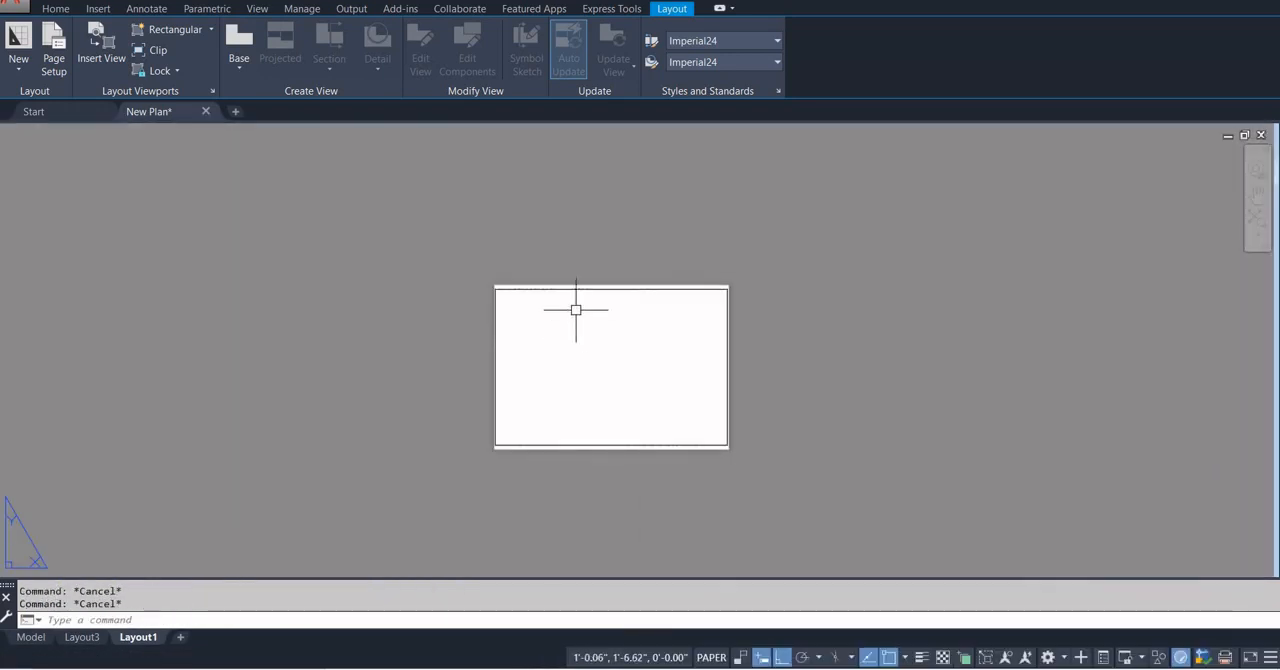
pyautogui.scroll(2, 574, 306)
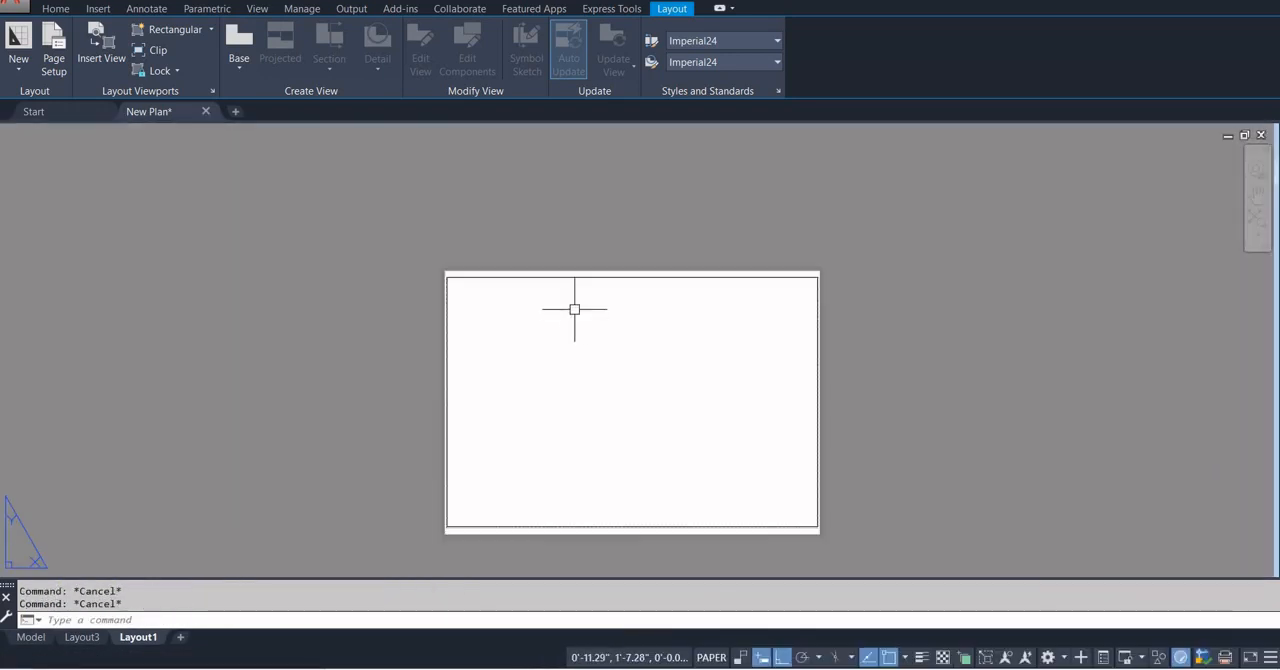
# Copy the whole "PROPOSED G+2 STORIED RESIDENTIAL BUILDING PLAN" heading text from the Layout3 sheet.
pyautogui.click(86, 638)
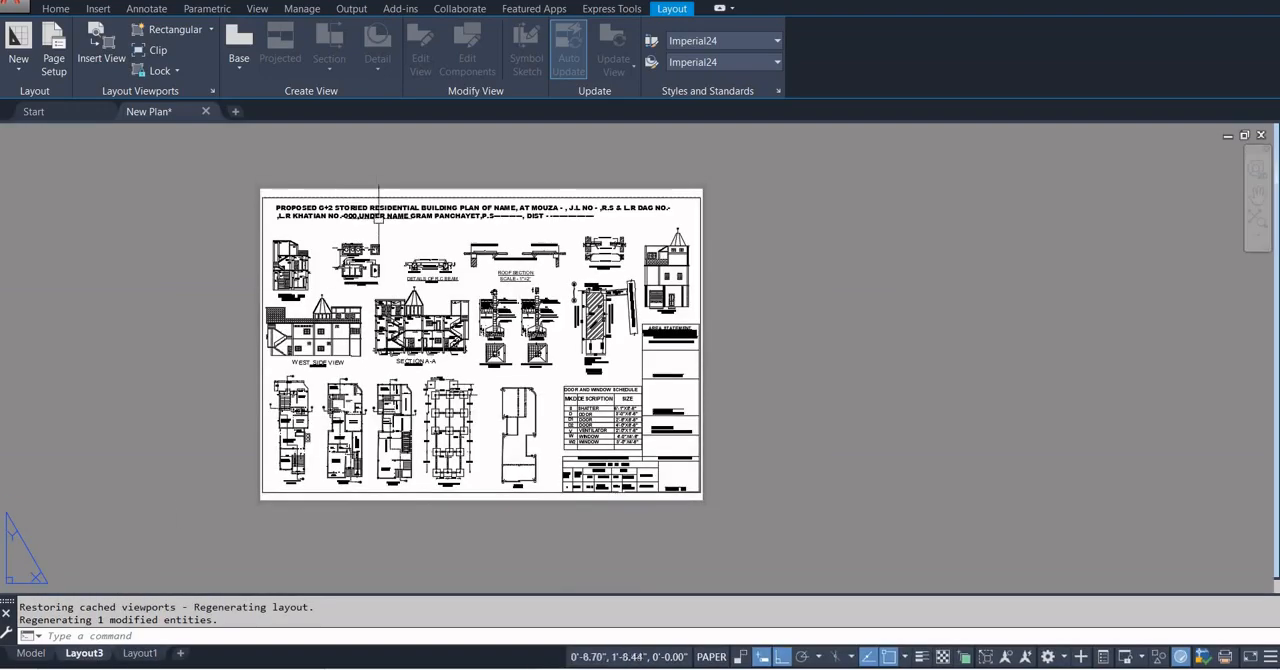
pyautogui.scroll(4, 376, 188)
pyautogui.scroll(-2, 372, 225)
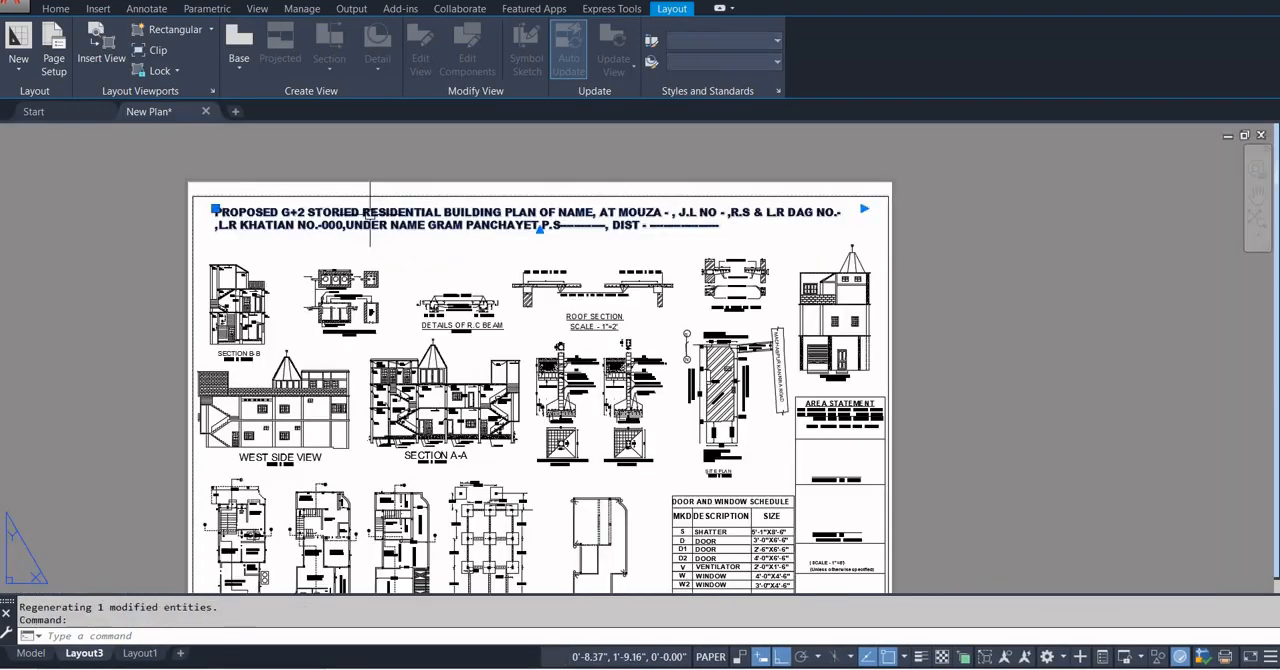
pyautogui.doubleClick(372, 222)
pyautogui.moveTo(733, 229); pyautogui.dragTo(55, 175)
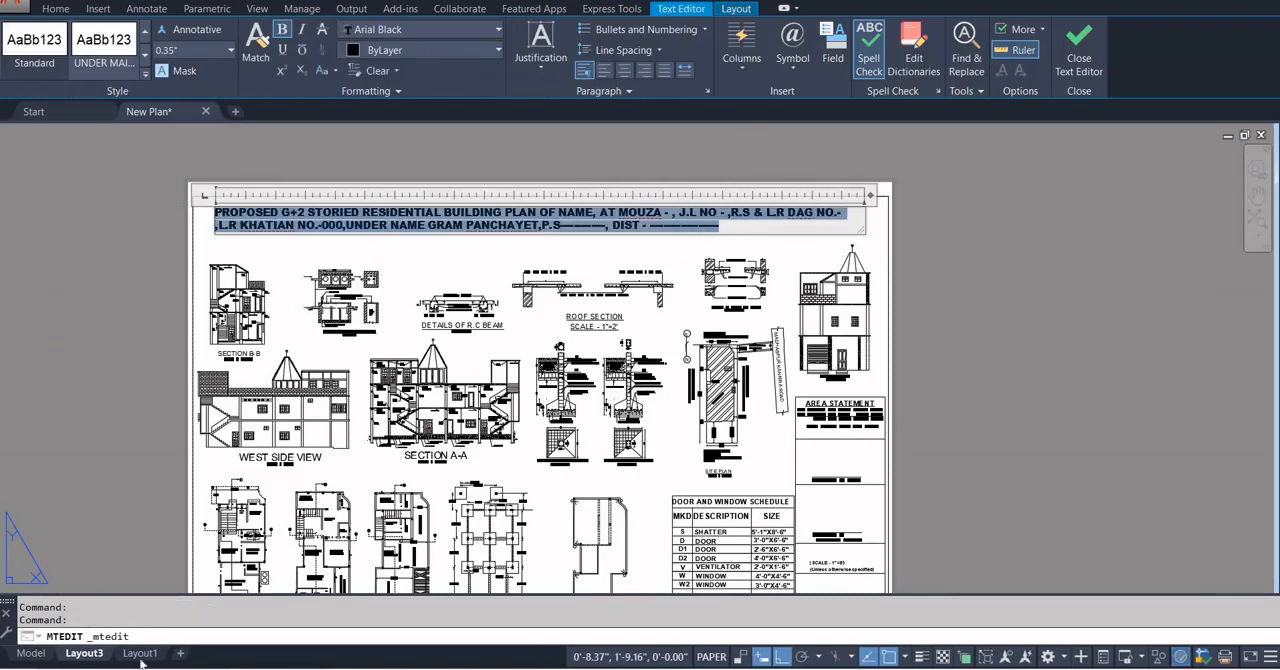
pyautogui.click(86, 515)
# Start a multiline text box in Layout1 from the border's upper-left corner across nearly the full width of the sheet.
pyautogui.click(140, 653)
pyautogui.scroll(4, 557, 271)
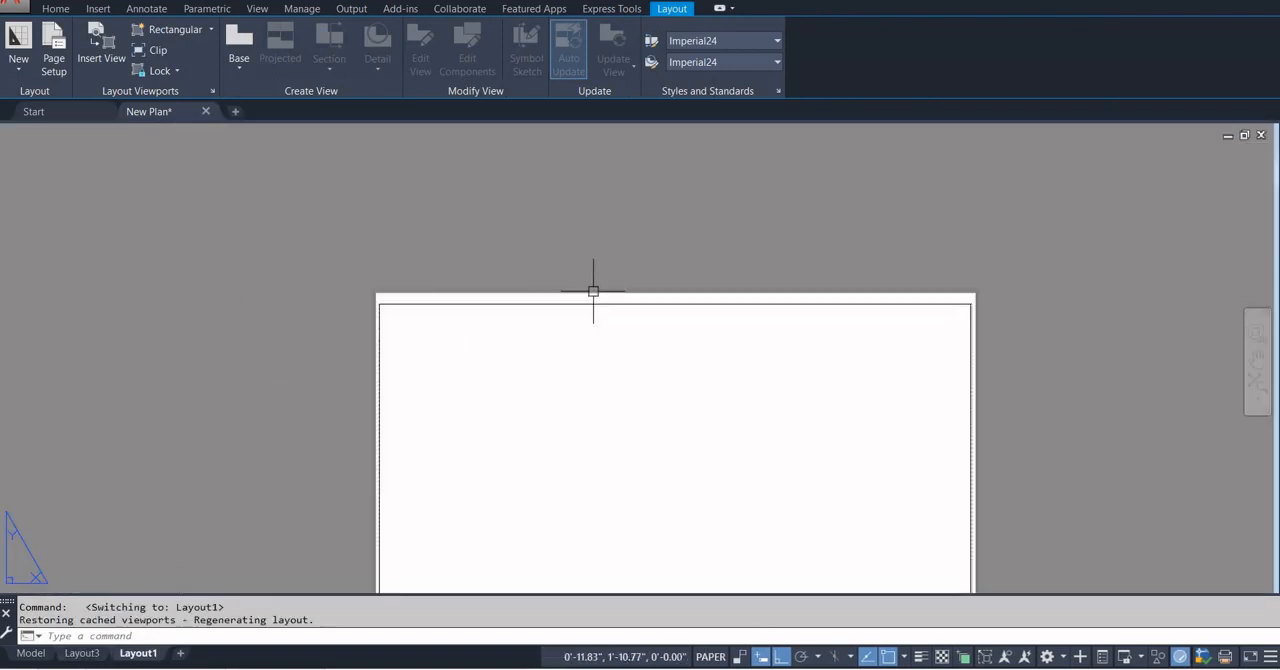
pyautogui.moveTo(594, 294); pyautogui.dragTo(465, 261, button='middle')
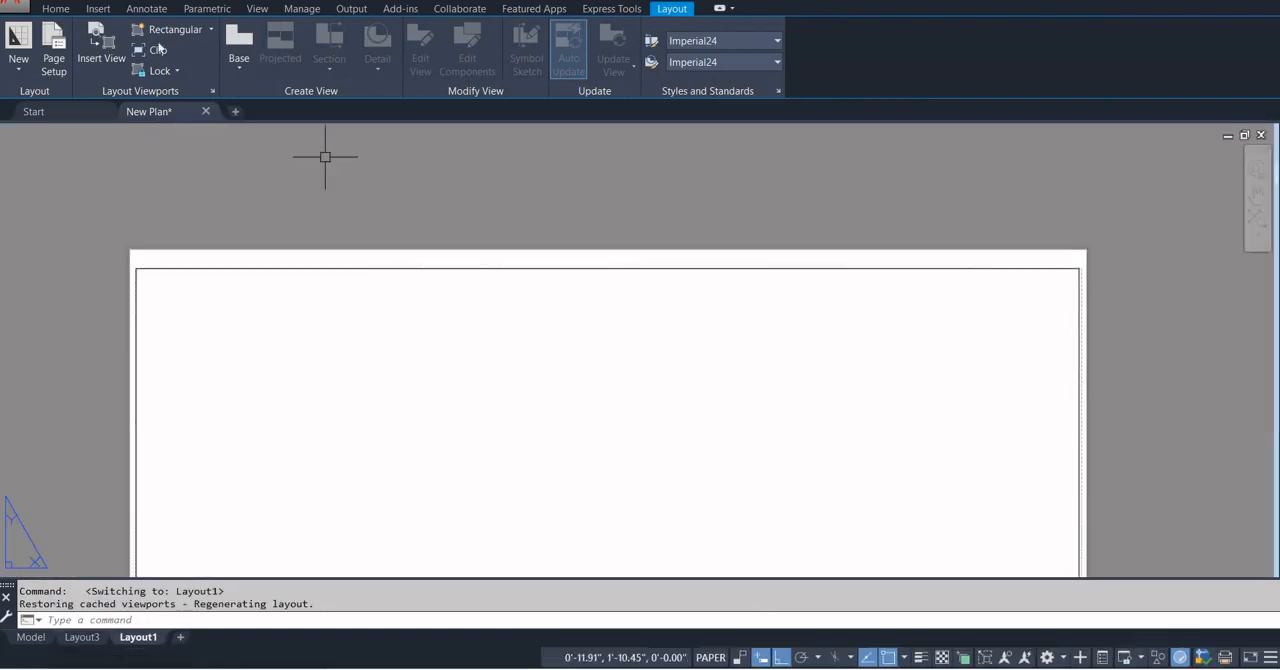
pyautogui.click(55, 8)
pyautogui.click(414, 42)
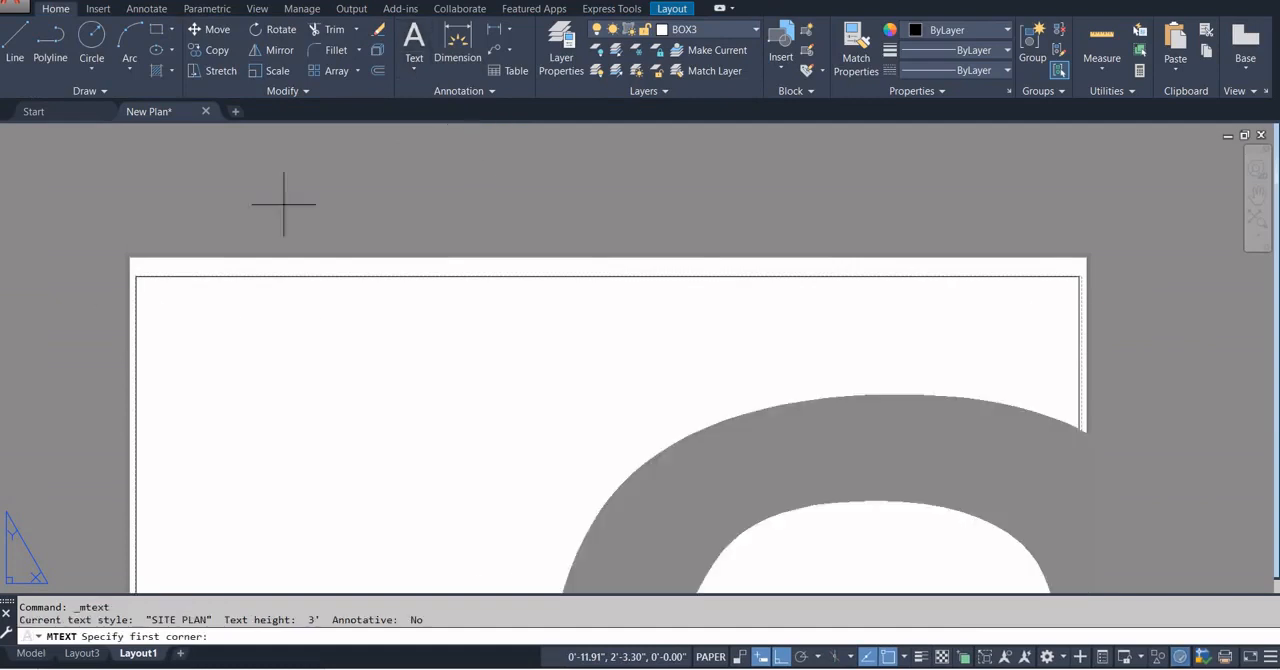
pyautogui.click(135, 276)
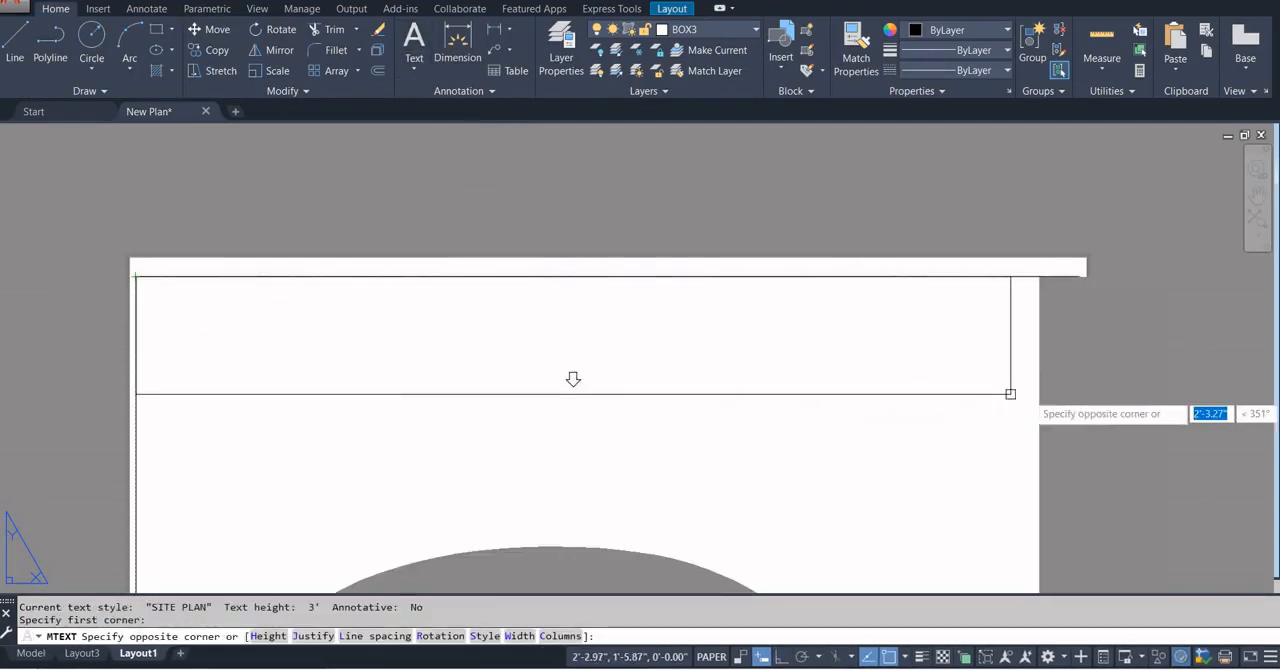
pyautogui.scroll(-2, 1071, 386)
pyautogui.scroll(-1, 780, 378)
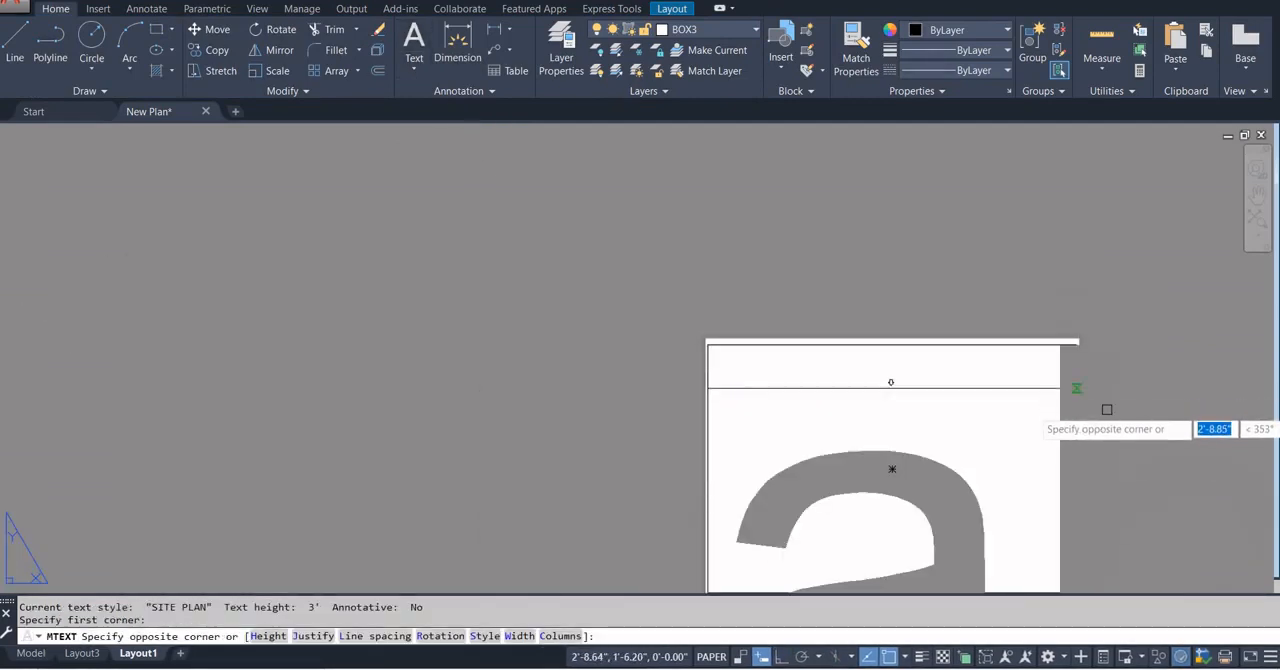
pyautogui.click(1040, 411)
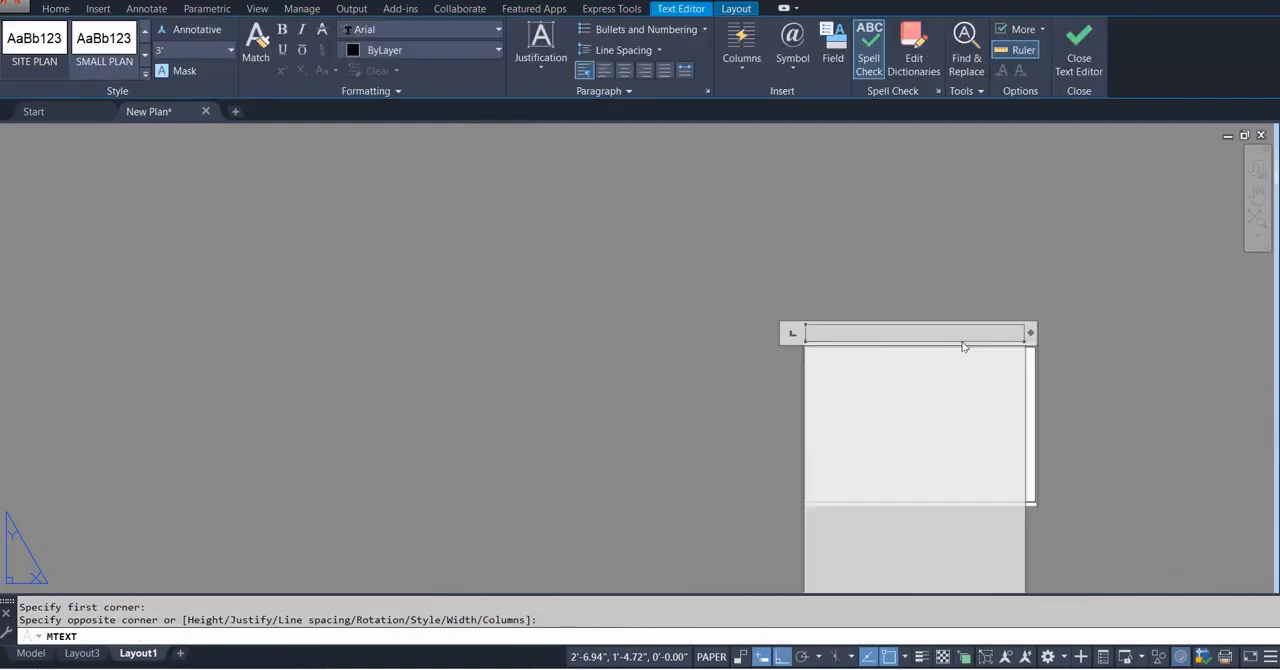
# Paste the copied building plan heading into the text box and finish the text.
pyautogui.hotkey('ctrl', 'v')
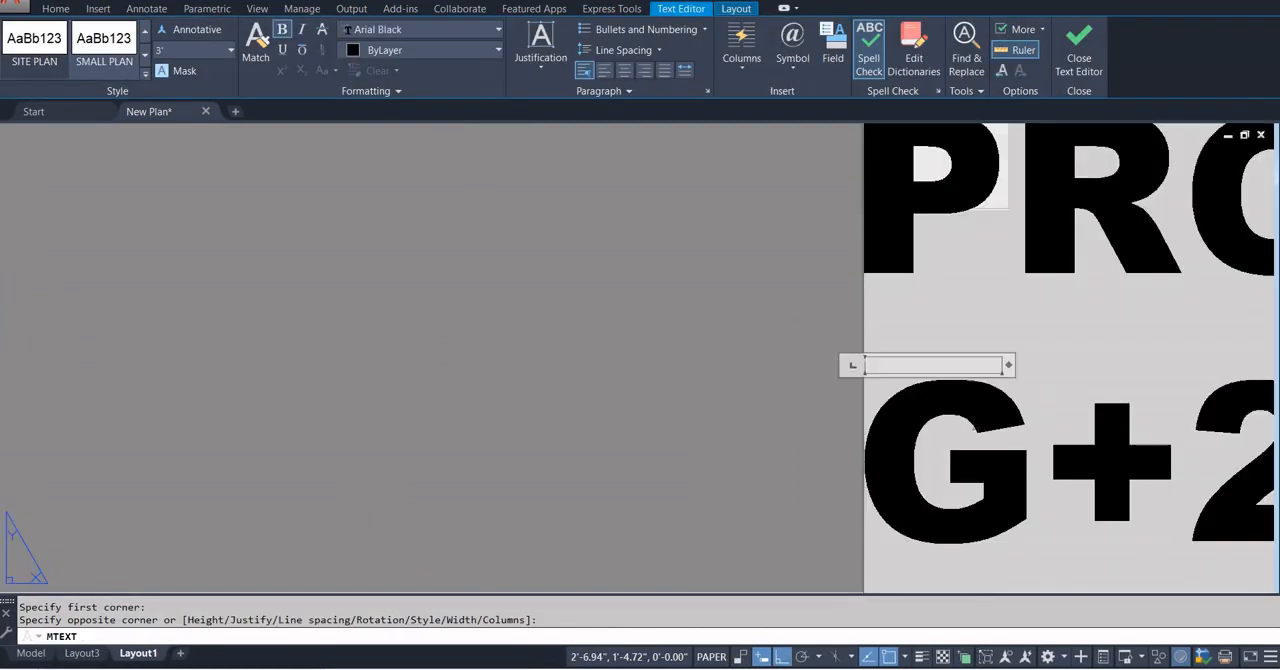
pyautogui.scroll(-2, 966, 421)
pyautogui.click(709, 394)
pyautogui.scroll(-3, 600, 410)
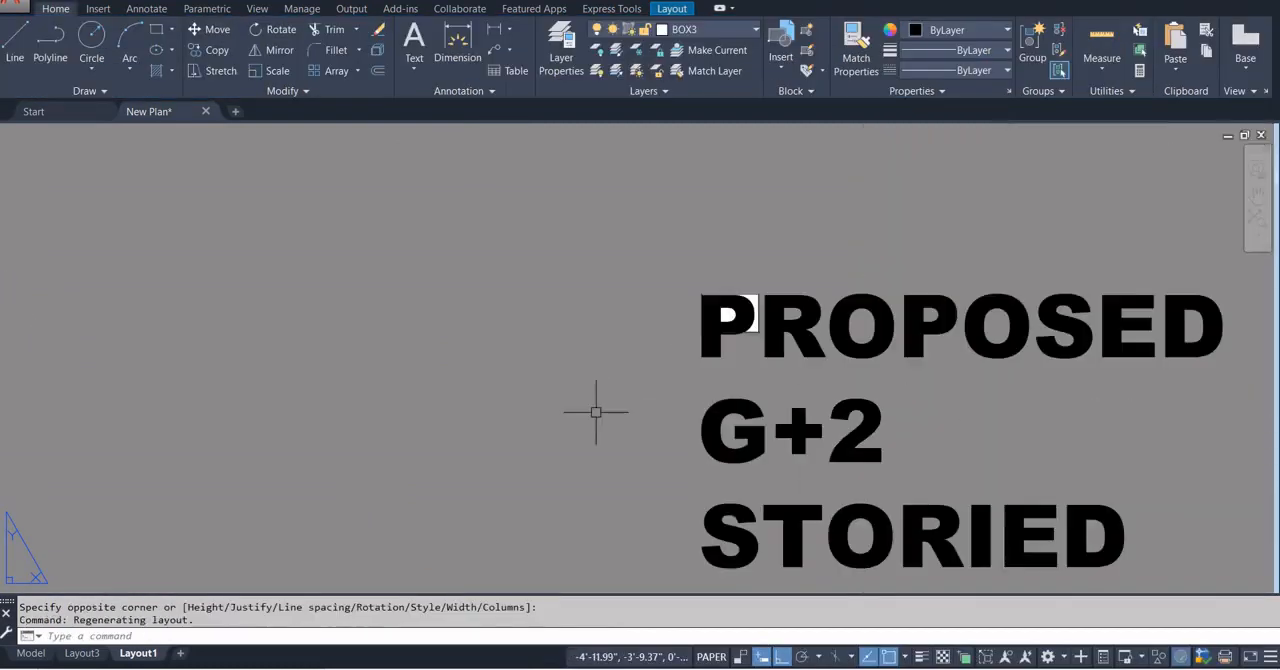
# Set the text height of the whole building plan heading on Layout1 to 0.50".
pyautogui.doubleClick(710, 300)
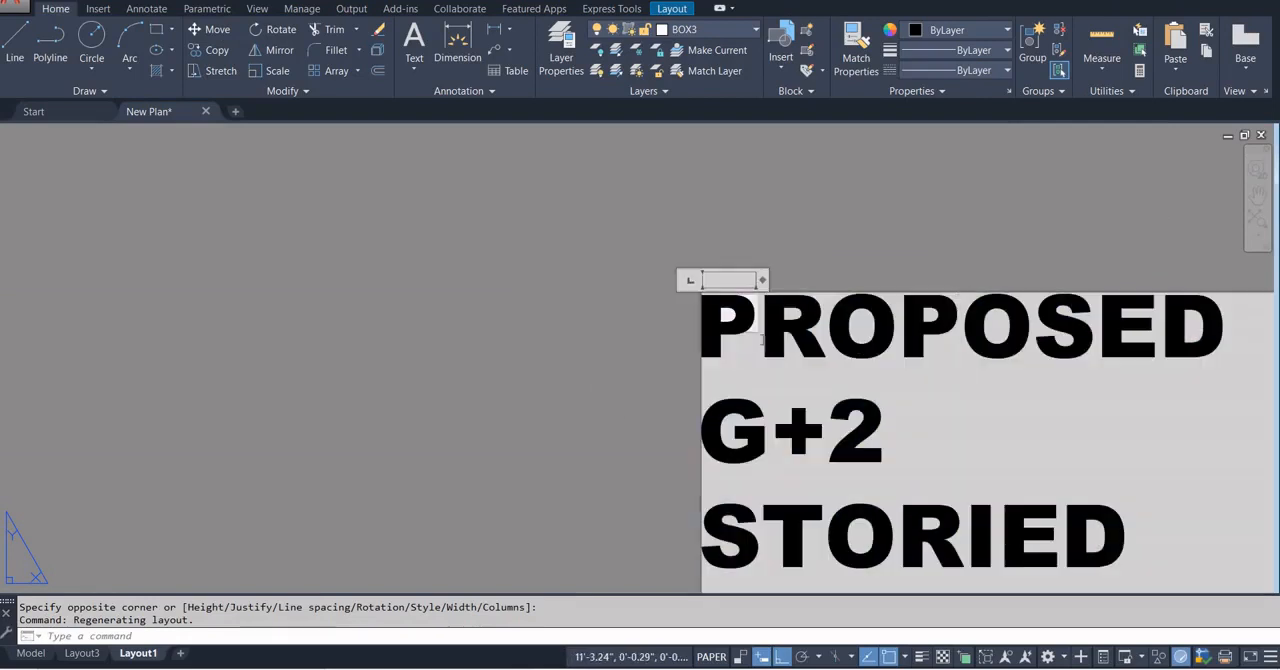
pyautogui.hotkey('ctrl', 'a')
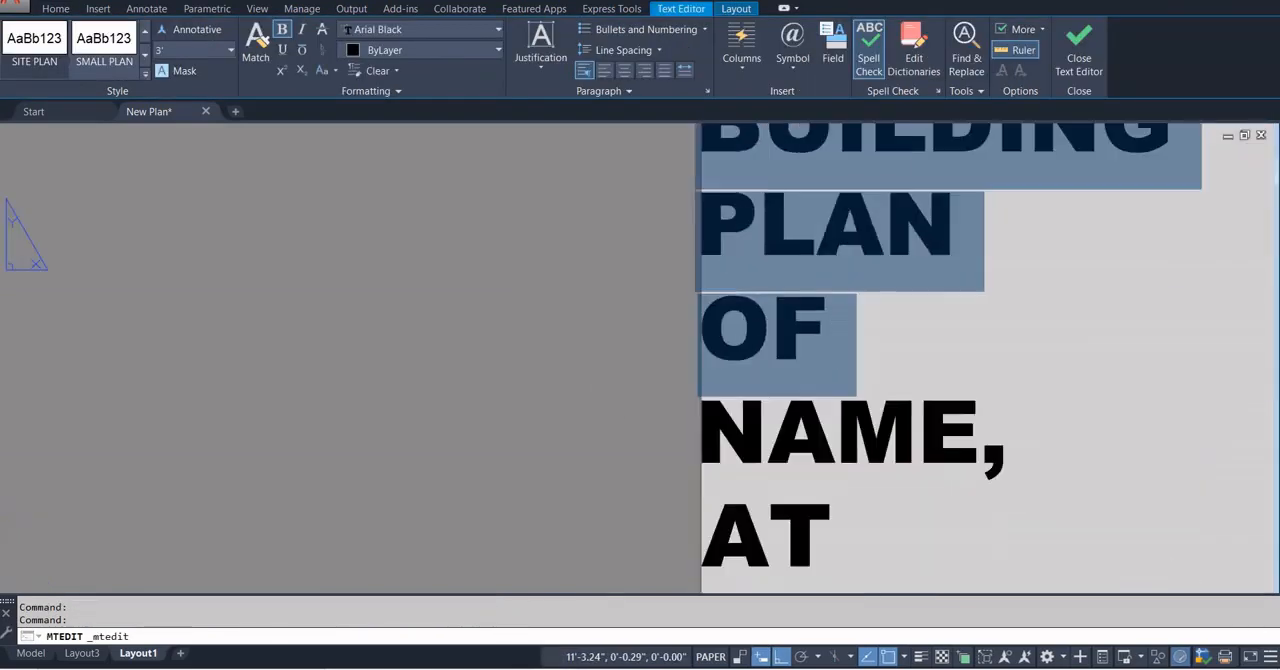
pyautogui.moveTo(1012, 624); pyautogui.dragTo(1273, 600)
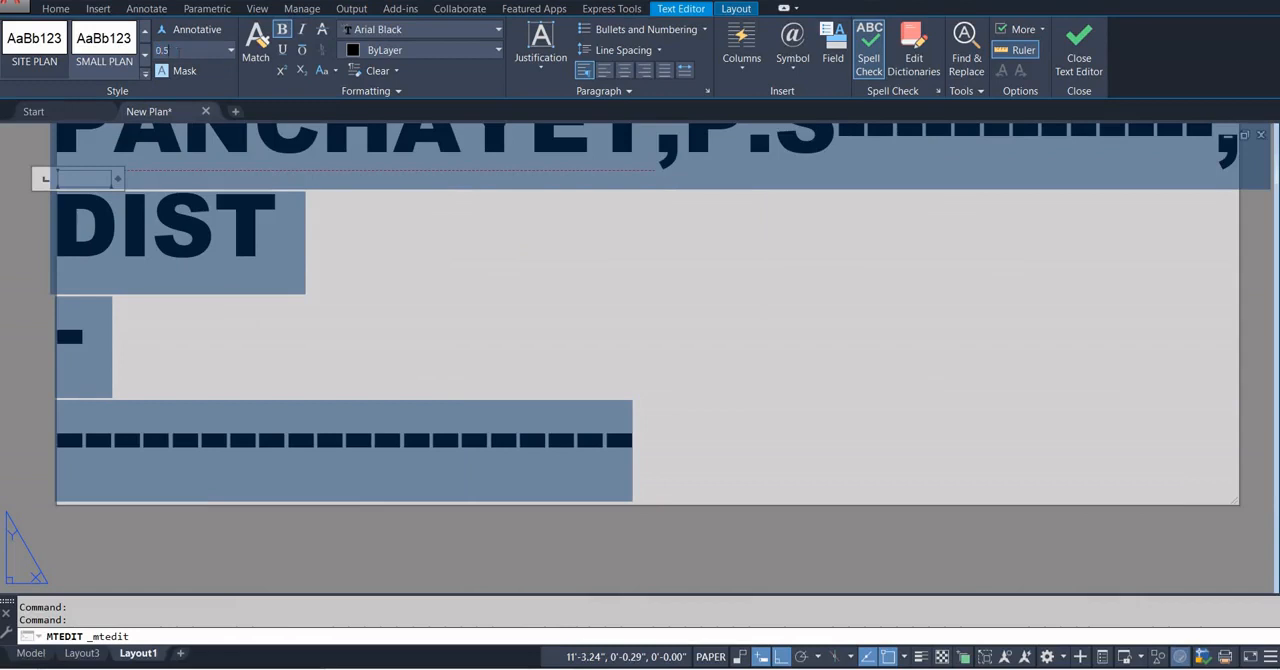
pyautogui.press('Delete')
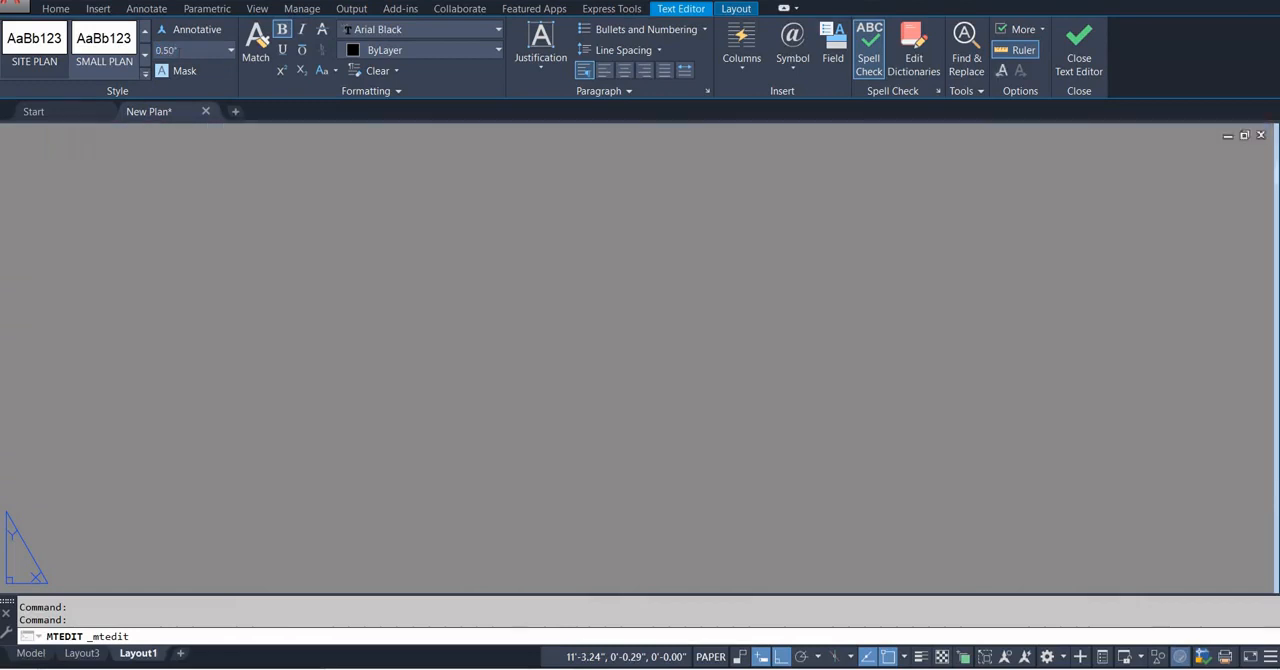
pyautogui.scroll(-2, 462, 298)
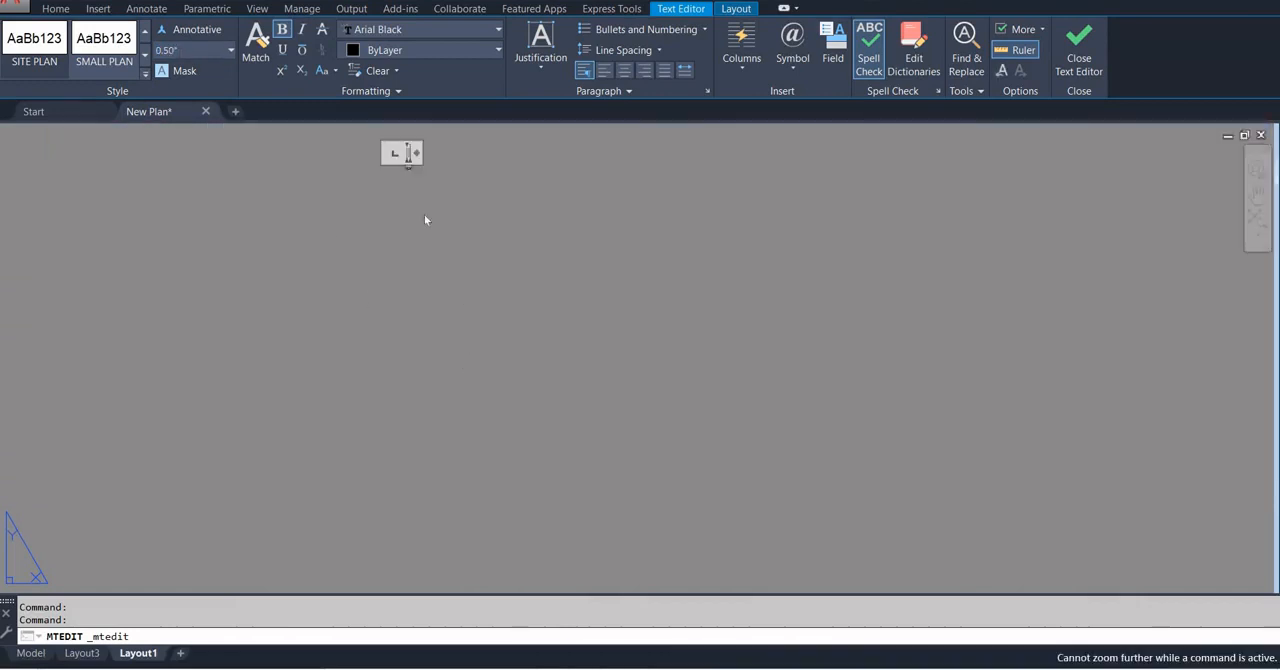
pyautogui.scroll(5, 400, 132)
pyautogui.click(539, 314)
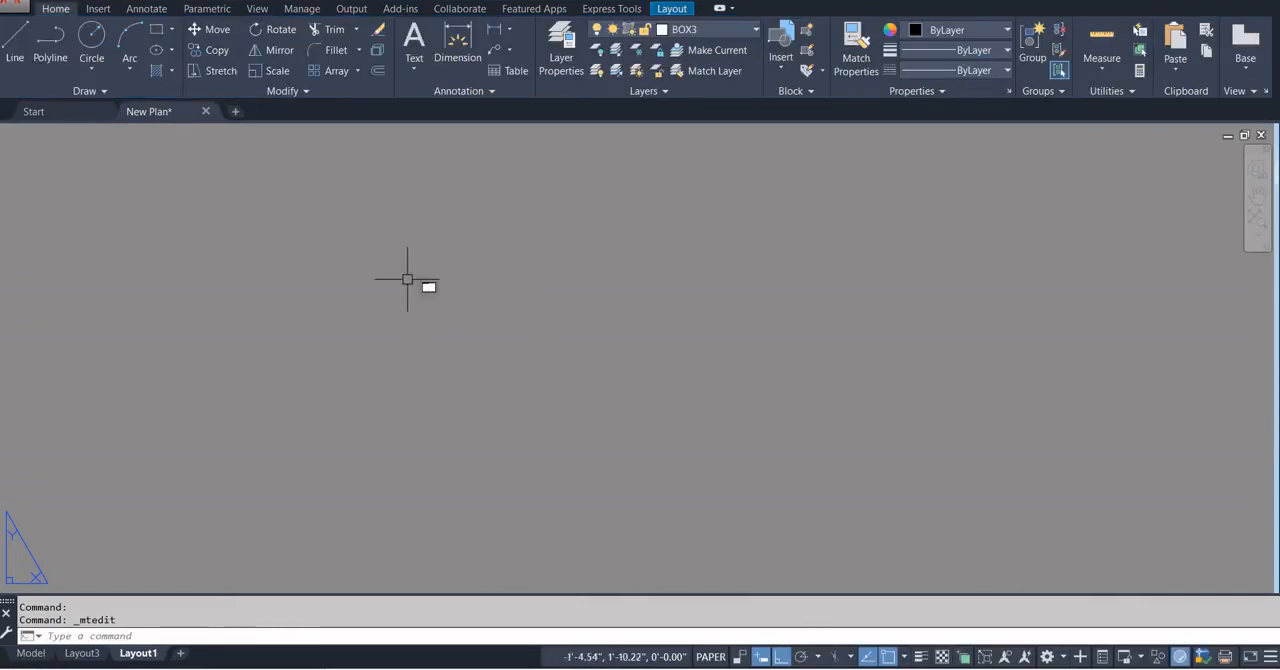
pyautogui.scroll(6, 416, 283)
pyautogui.scroll(8, 552, 293)
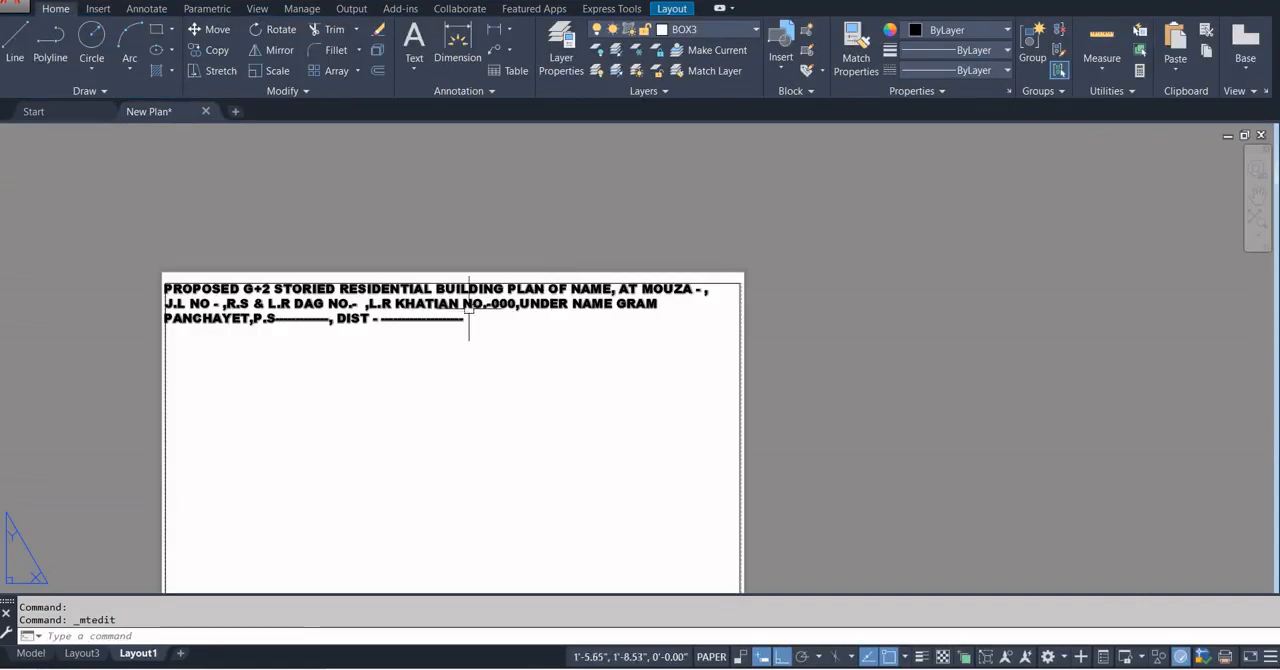
# Move the building plan heading slightly right and down with Ortho off so it sits inside the sheet border.
pyautogui.doubleClick(460, 311)
pyautogui.click(449, 329)
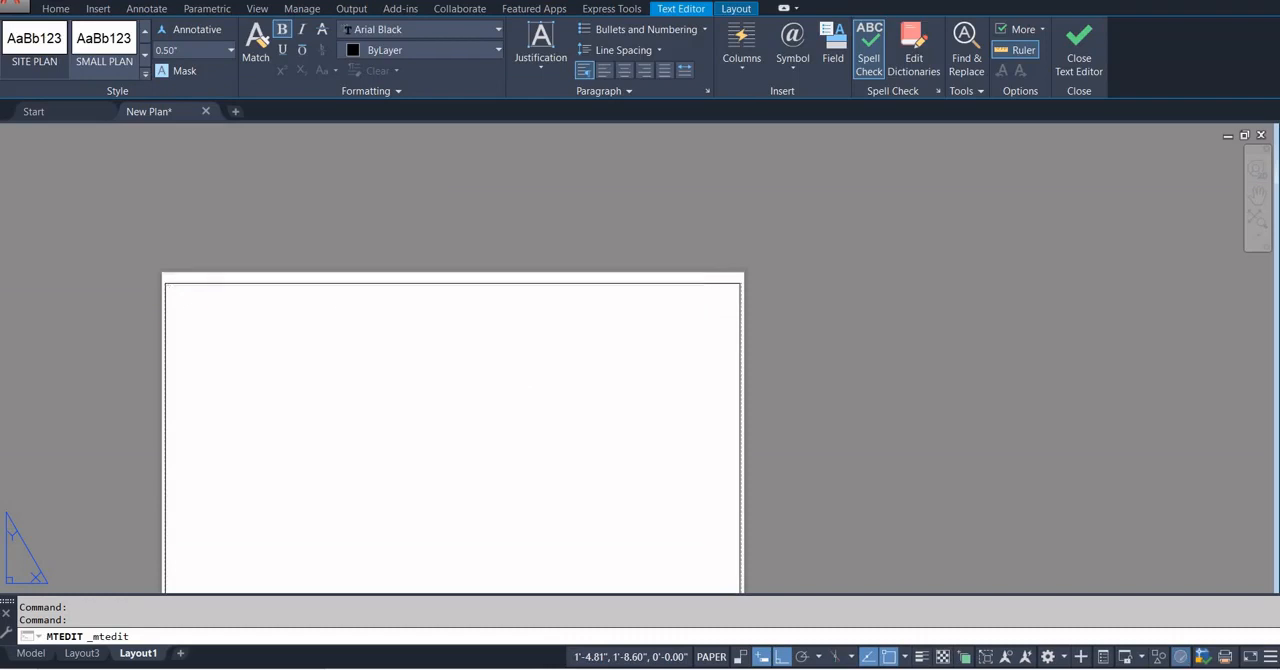
pyautogui.write('M')
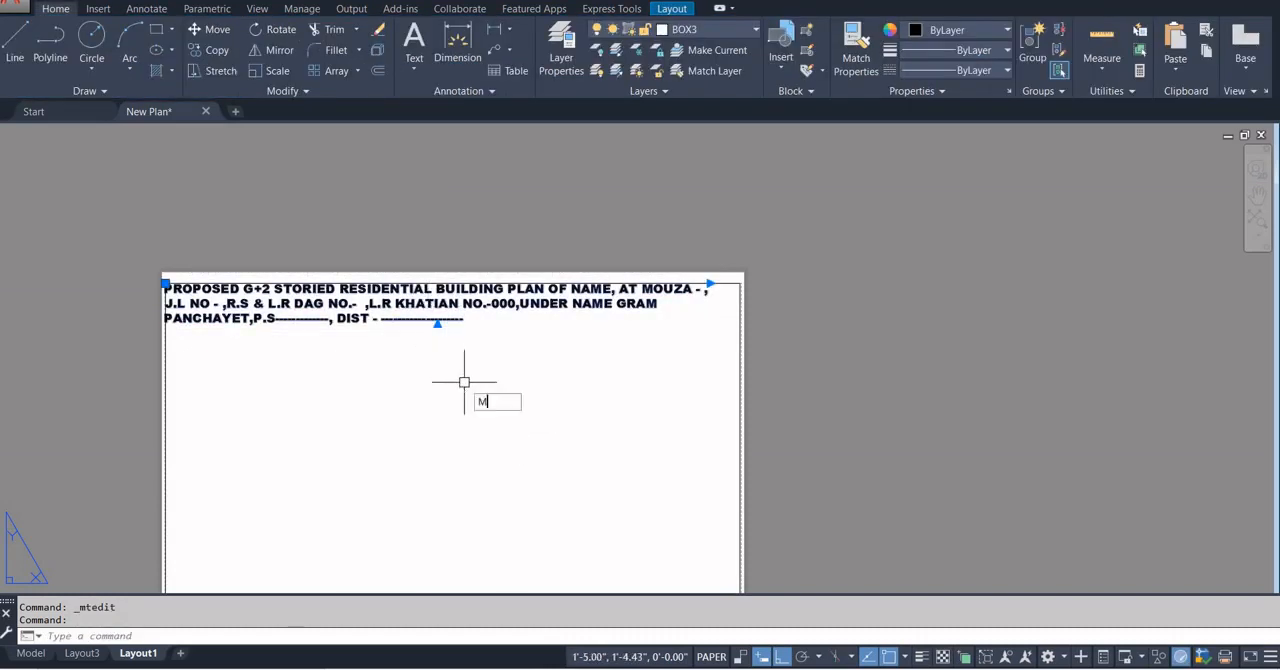
pyautogui.press('Return')
pyautogui.click(462, 364)
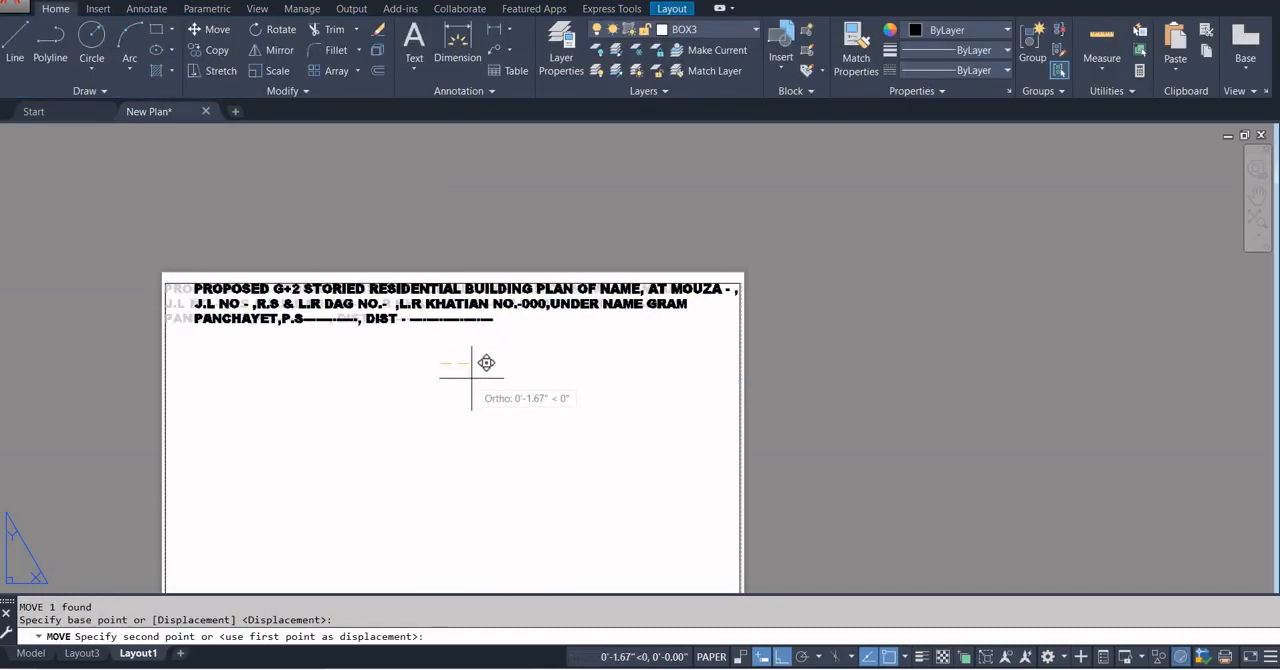
pyautogui.press('F8')
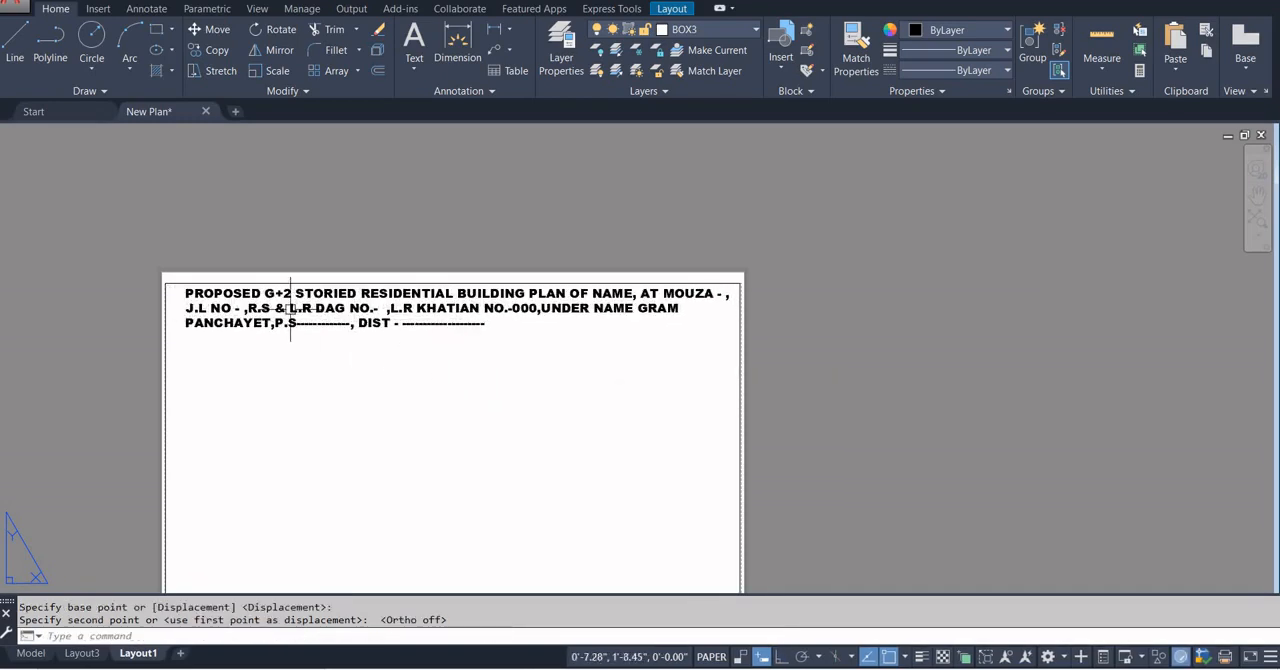
# Examine the Layout3 sheet's right-hand column with the area statement and signature boxes as a reference for Layout1.
pyautogui.scroll(2, 278, 298)
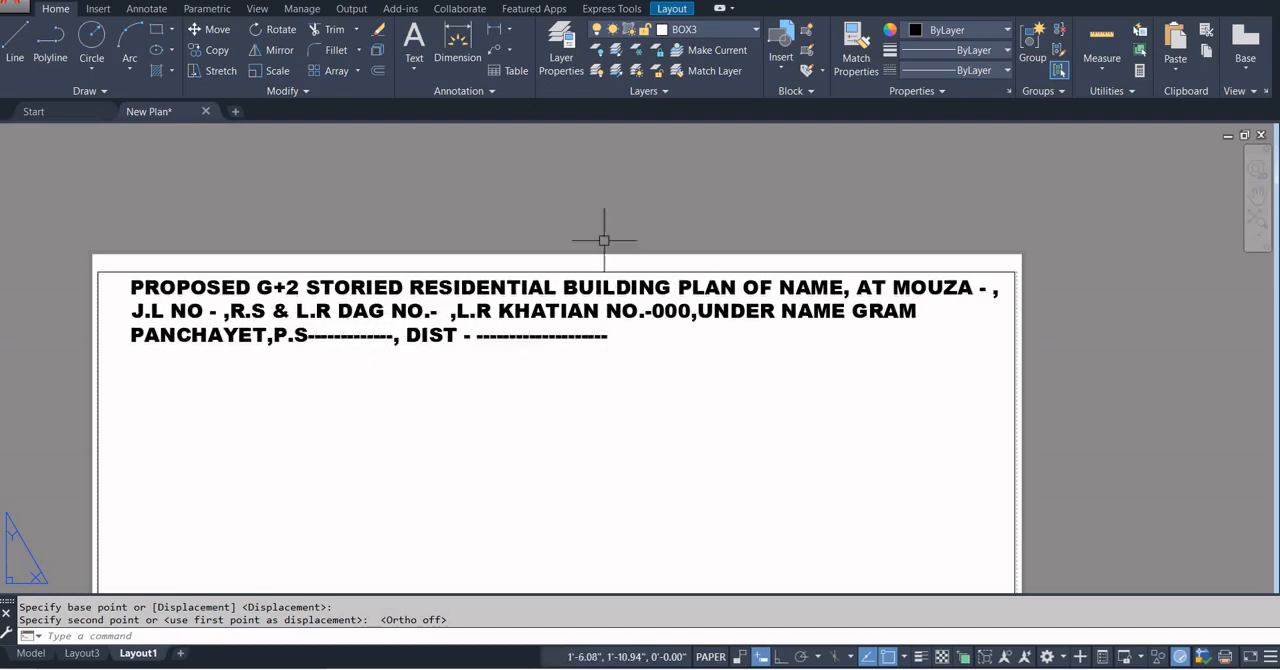
pyautogui.scroll(-5, 600, 240)
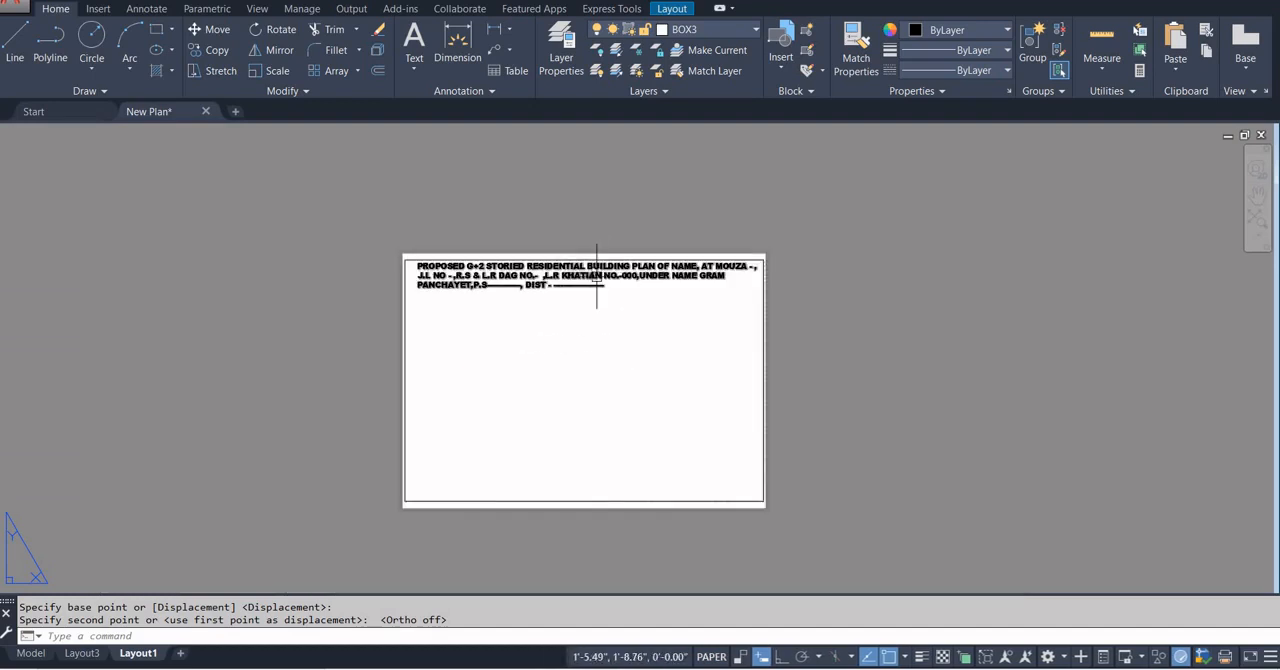
pyautogui.scroll(5, 598, 260)
pyautogui.scroll(-3, 597, 272)
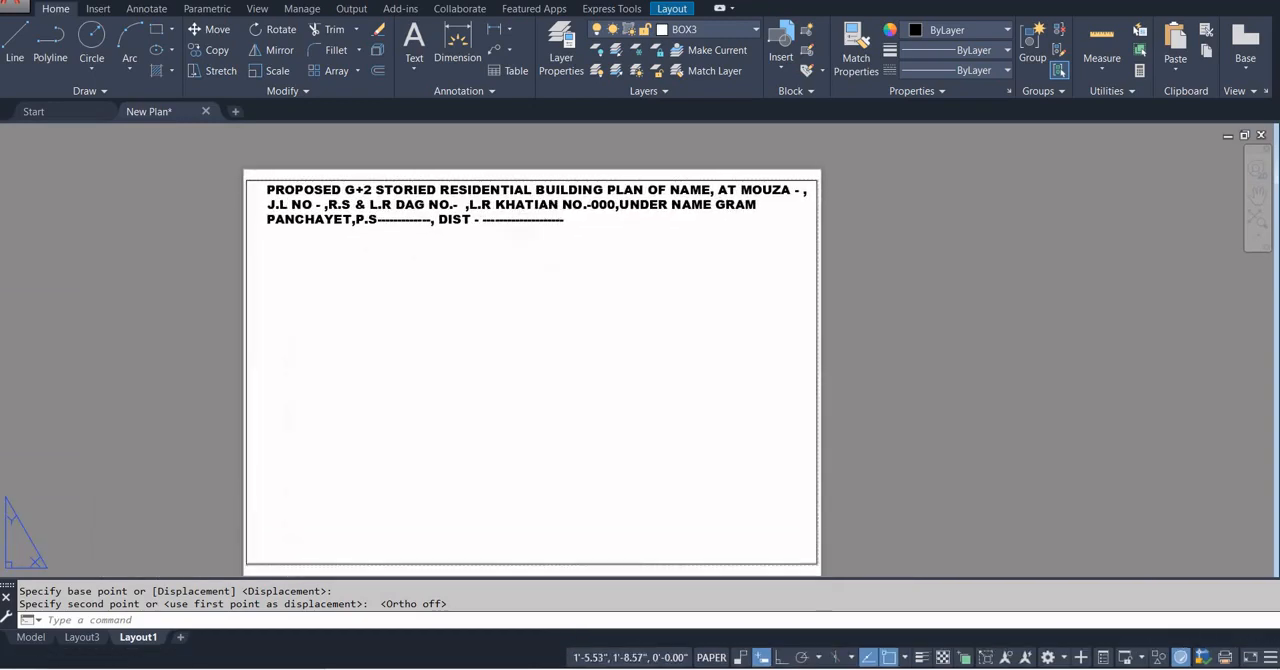
pyautogui.click(80, 638)
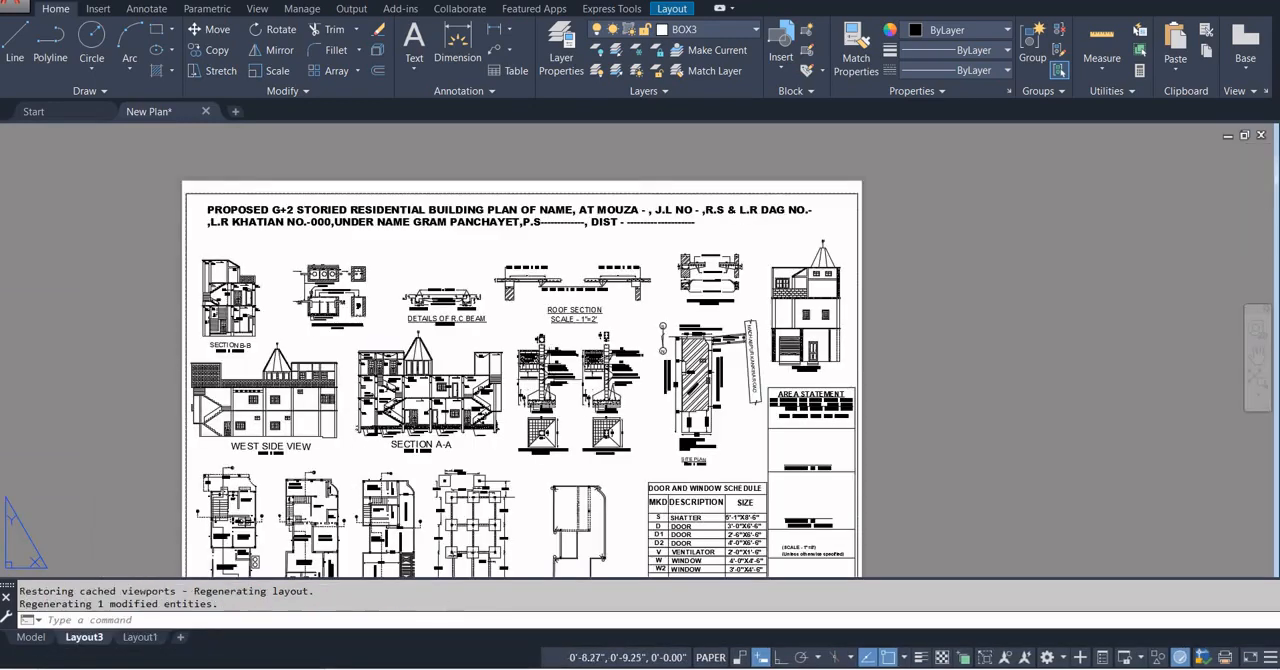
pyautogui.scroll(-2, 793, 450)
pyautogui.moveTo(793, 450); pyautogui.dragTo(760, 270, button='middle')
pyautogui.scroll(4, 760, 270)
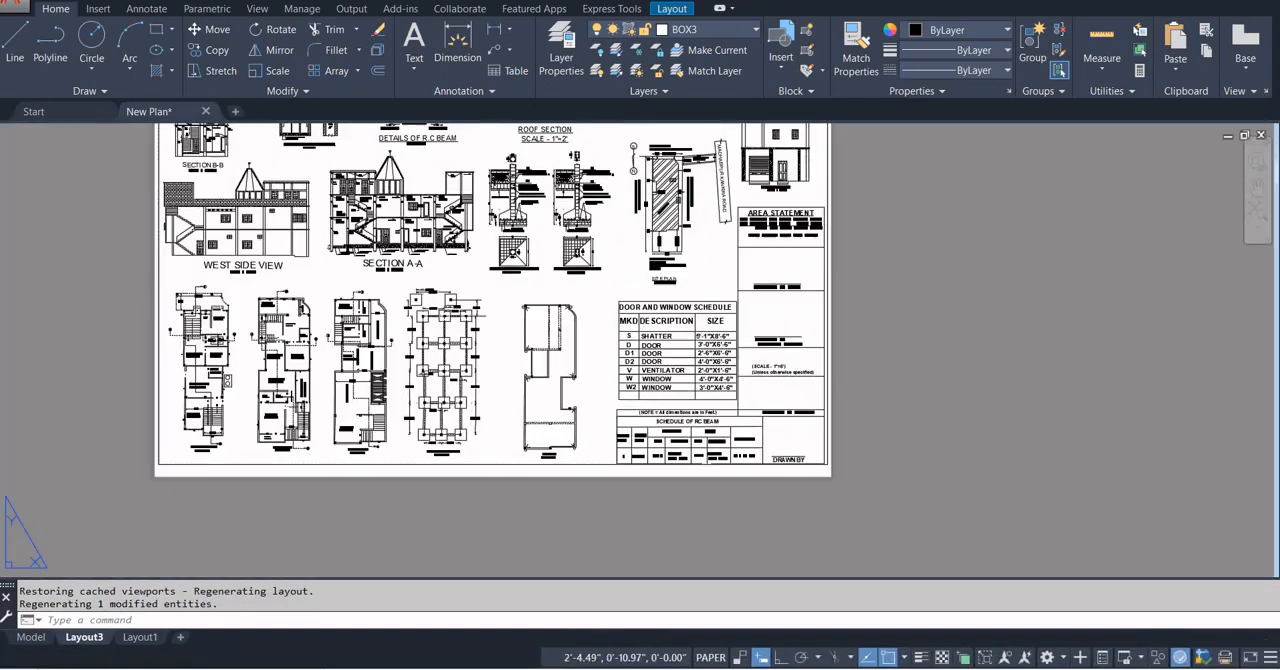
pyautogui.scroll(4, 784, 220)
pyautogui.moveTo(784, 220); pyautogui.dragTo(762, 238, button='middle')
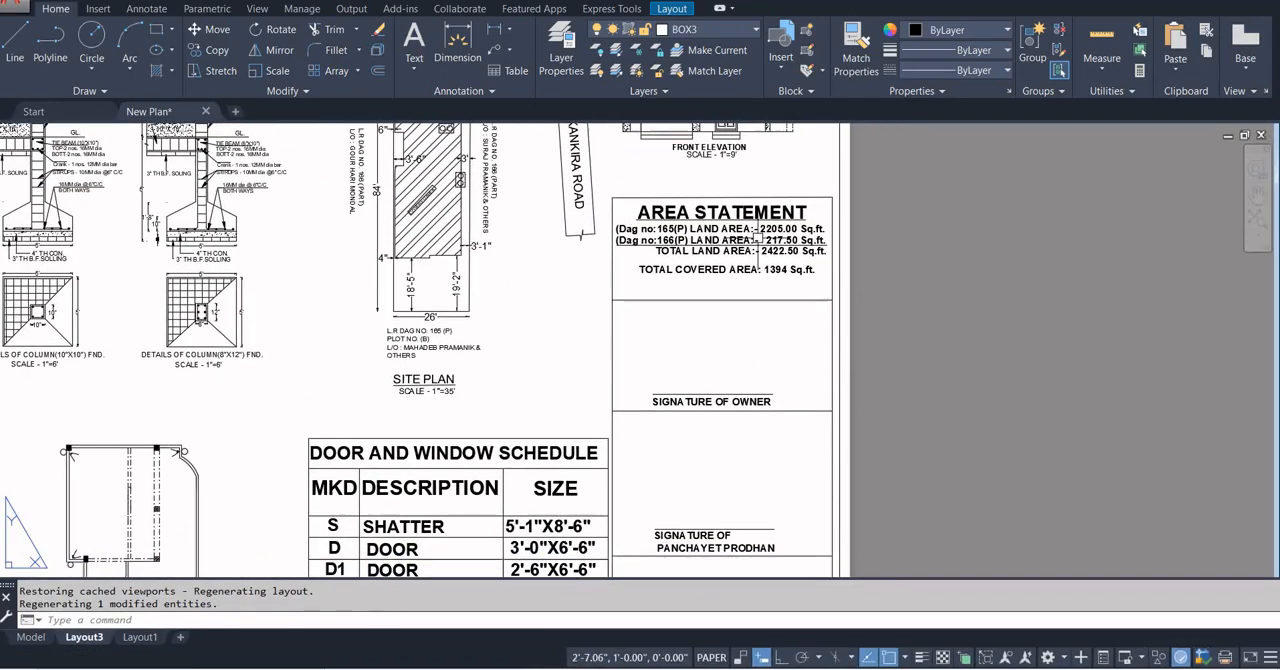
# Draw a tall, narrow rectangle in the lower-right corner of the Layout1 border, reaching up to just over half the sheet height.
pyautogui.click(140, 637)
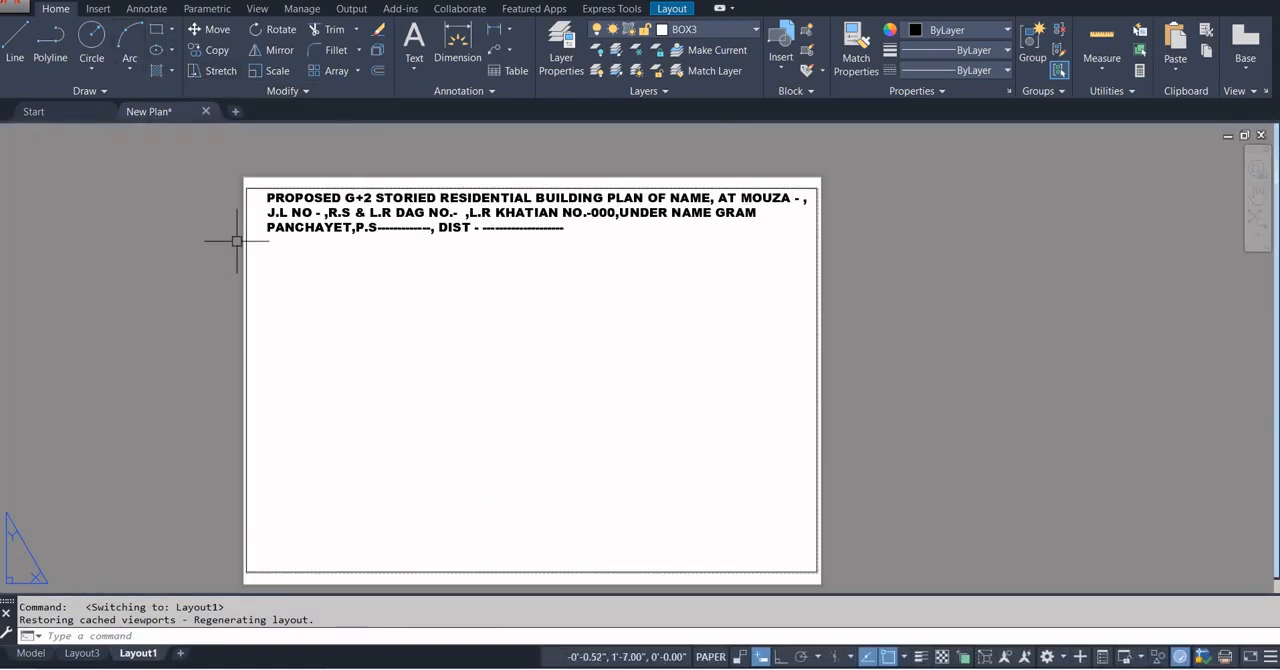
pyautogui.write('REC')
pyautogui.press('Return')
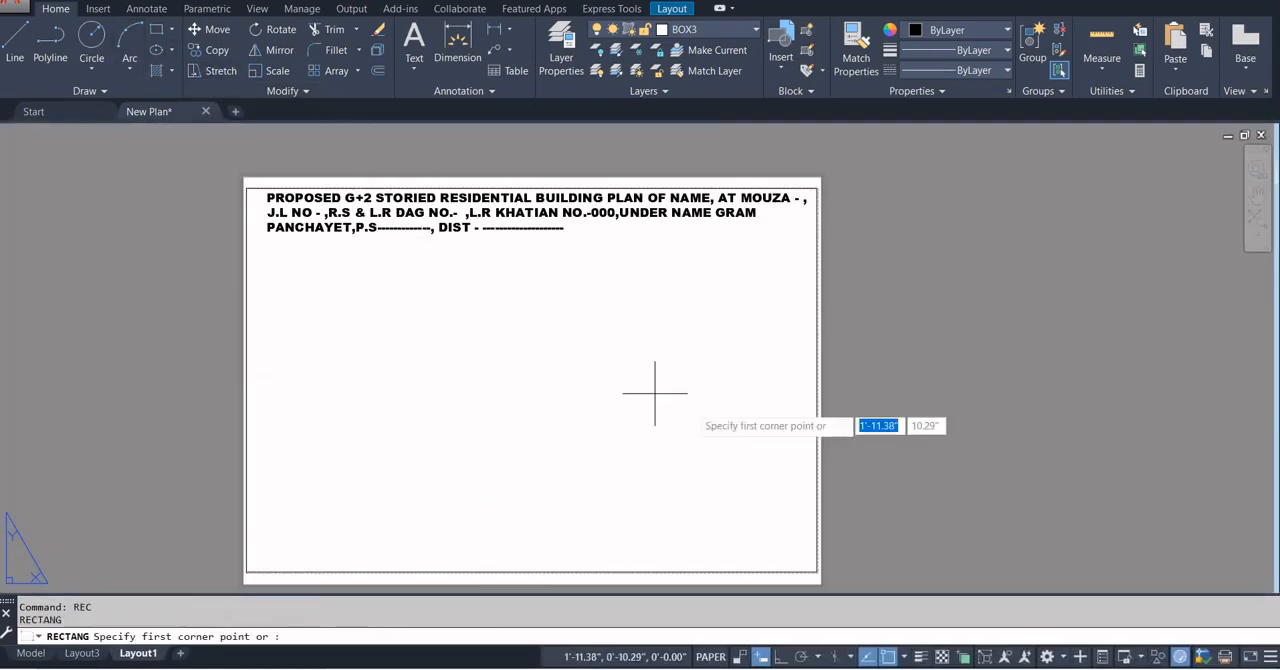
pyautogui.click(816, 359)
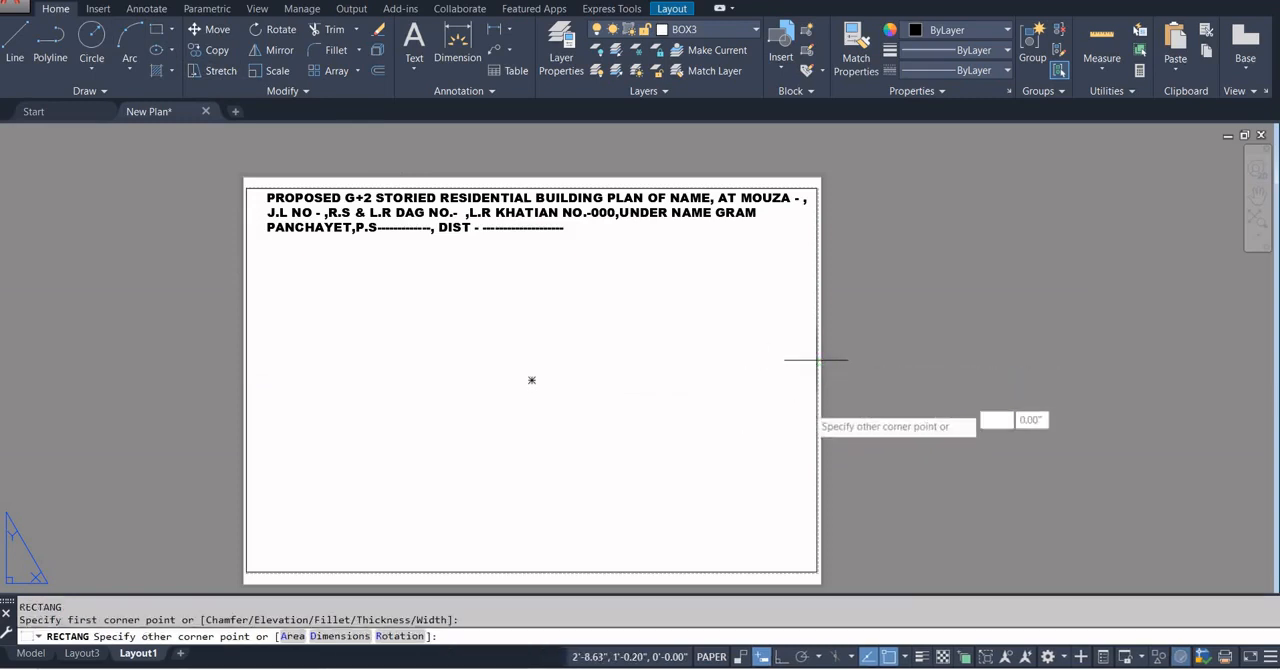
pyautogui.click(741, 568)
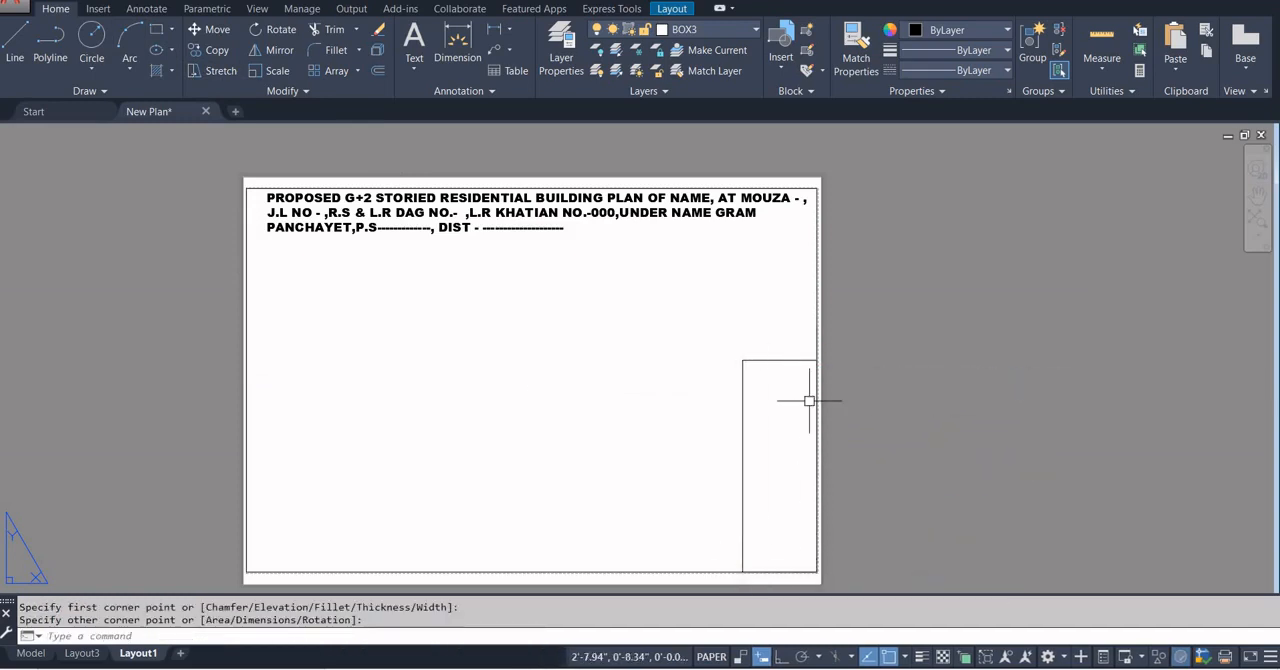
# Draw a horizontal line across the full width of the new rectangle, a short distance below its top edge.
pyautogui.scroll(3, 810, 381)
pyautogui.scroll(2, 817, 381)
pyautogui.write('l')
pyautogui.press('Return')
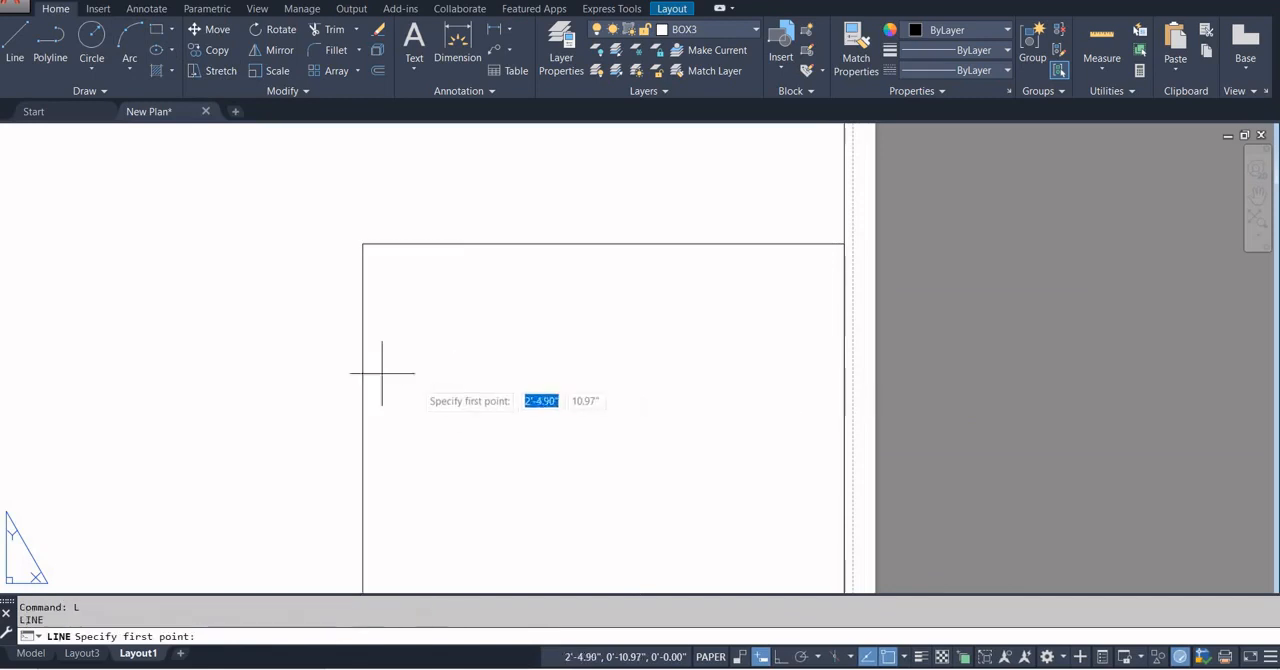
pyautogui.click(363, 323)
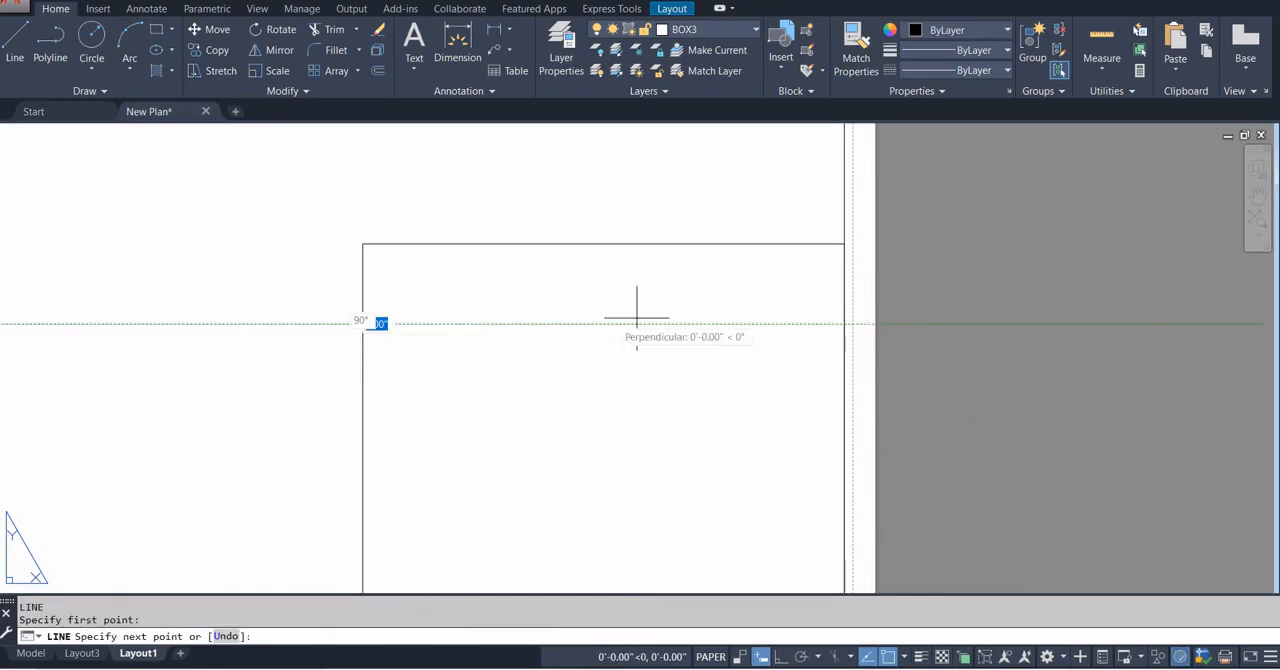
pyautogui.click(843, 323)
pyautogui.press('Escape')
# Add multiline text "AREA STATEMENT" in the rectangle's top row and widen its text box to fit on one line.
pyautogui.click(414, 40)
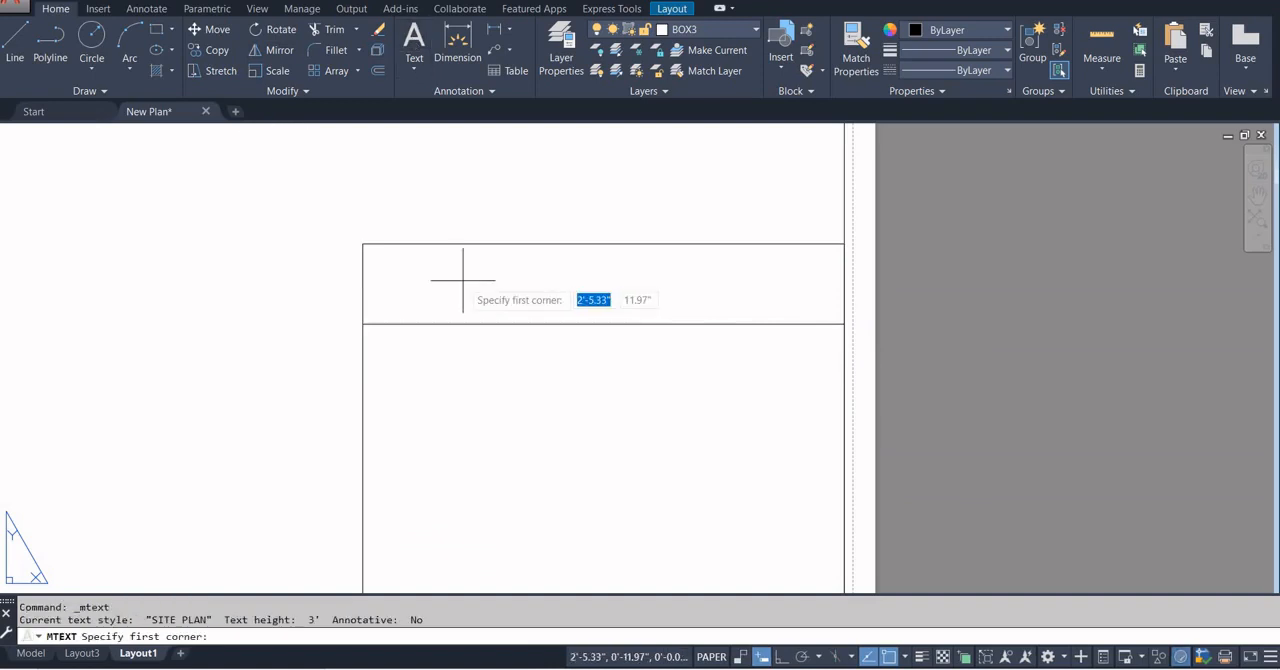
pyautogui.click(412, 257)
pyautogui.click(818, 328)
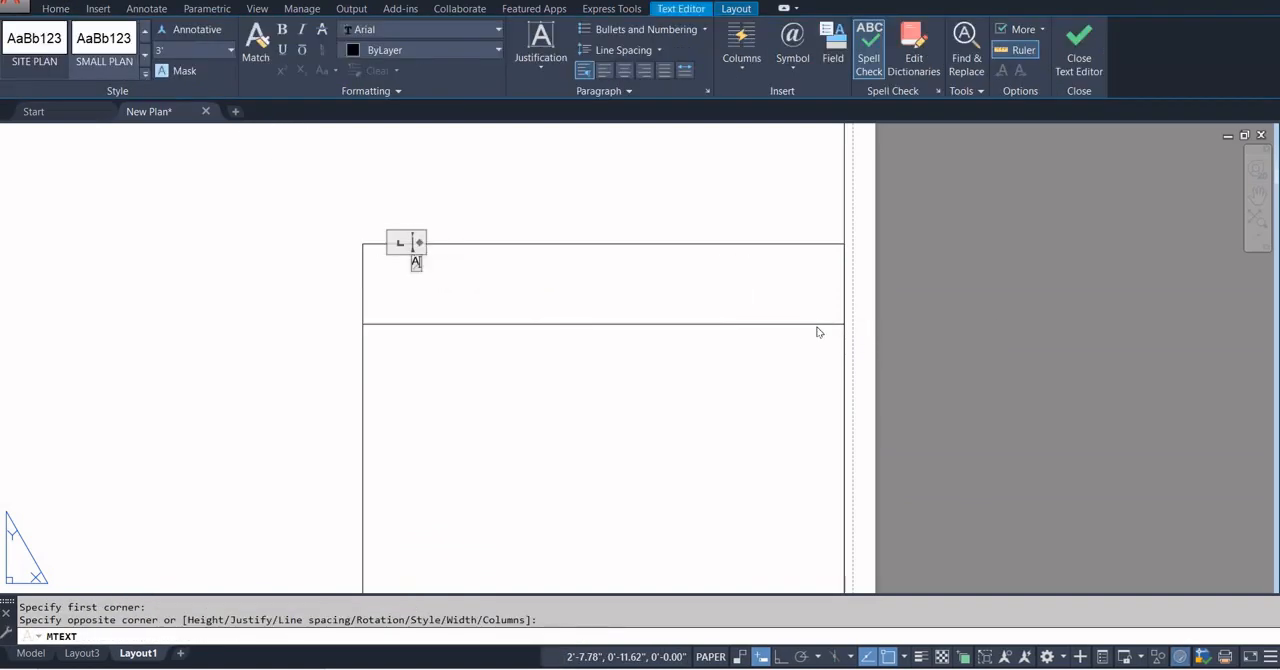
pyautogui.write('AREA STATEMENT')
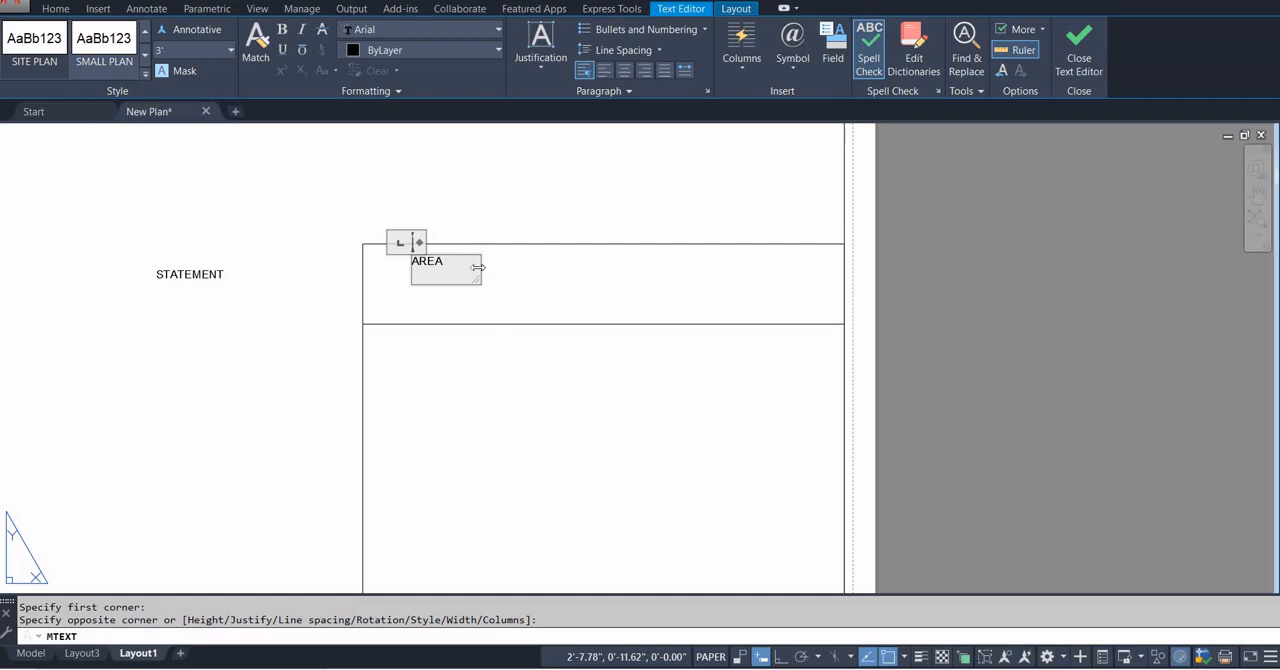
pyautogui.moveTo(478, 267); pyautogui.dragTo(580, 266)
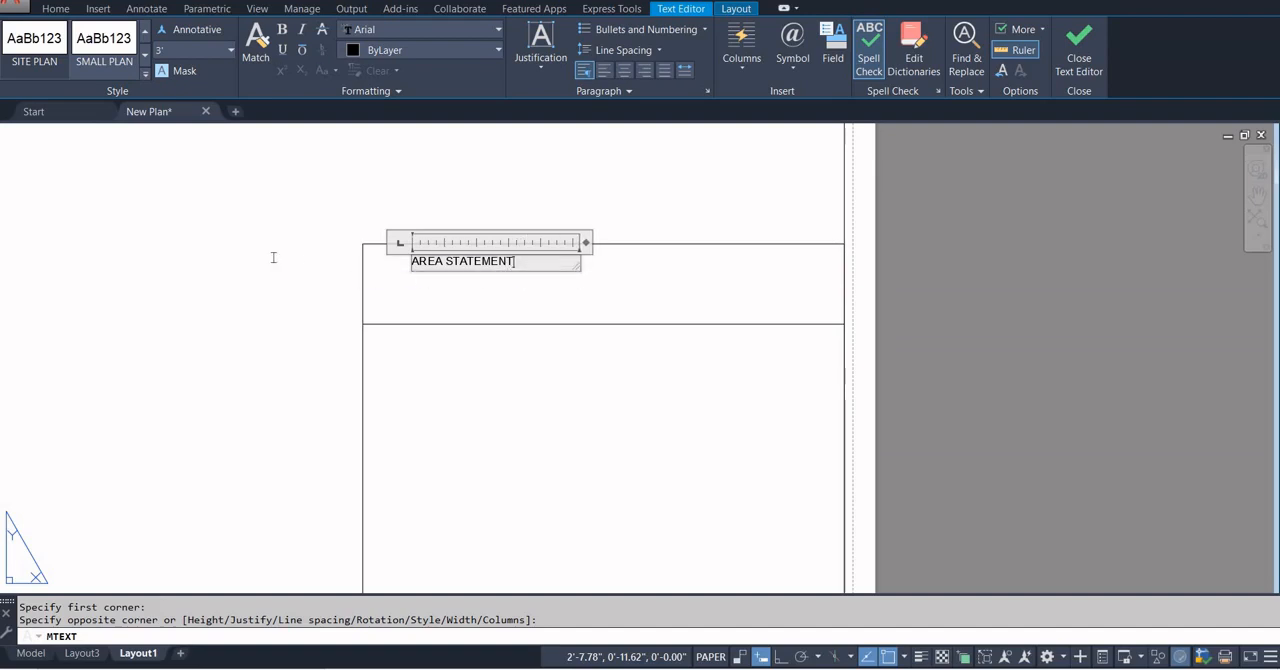
# Set the "AREA STATEMENT" text height to 0.50".
pyautogui.hotkey('ctrl', 'a')
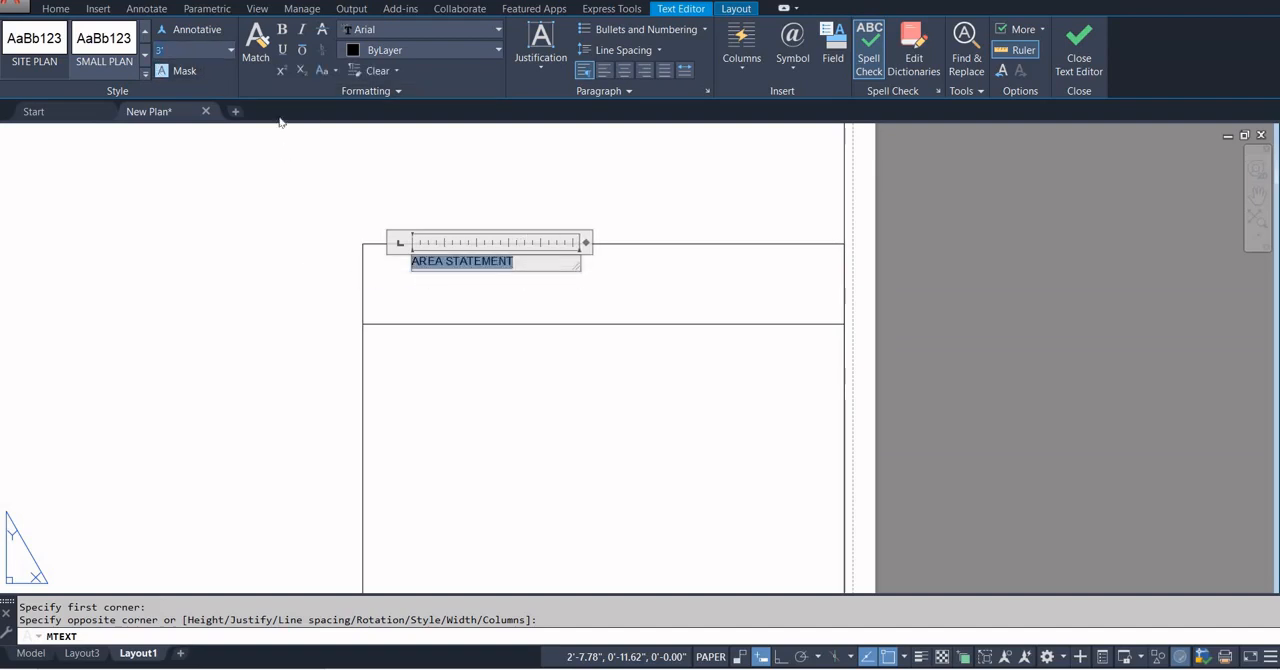
pyautogui.press('Delete')
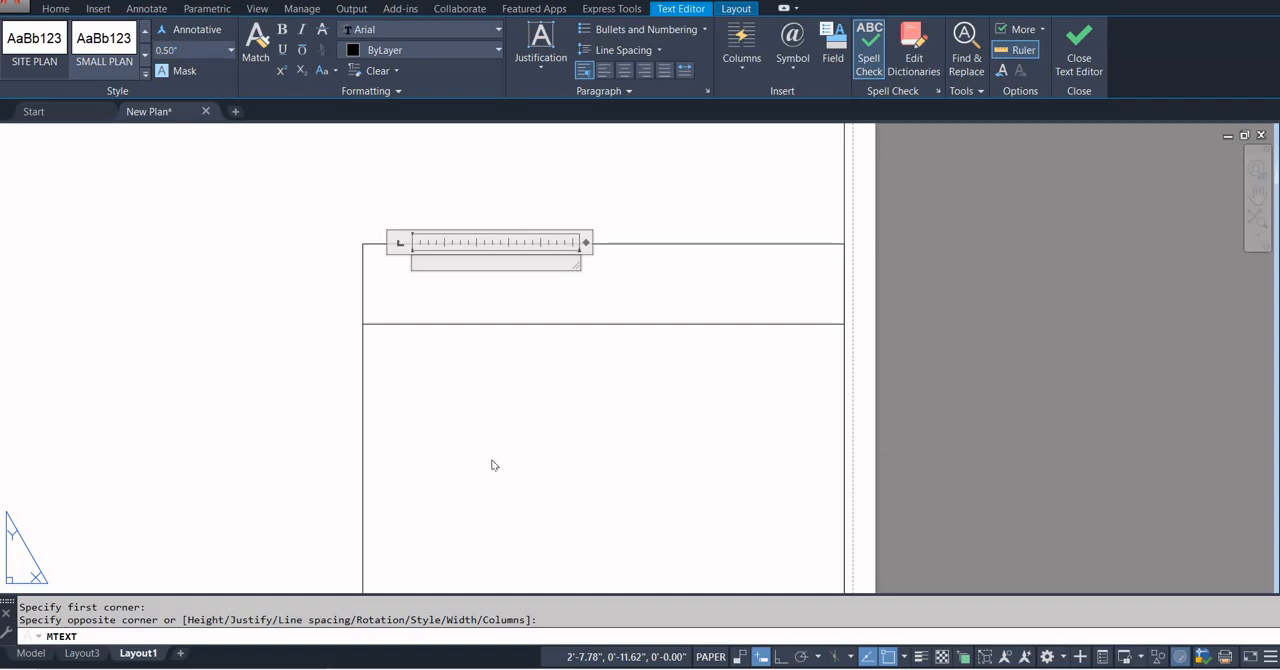
pyautogui.click(588, 429)
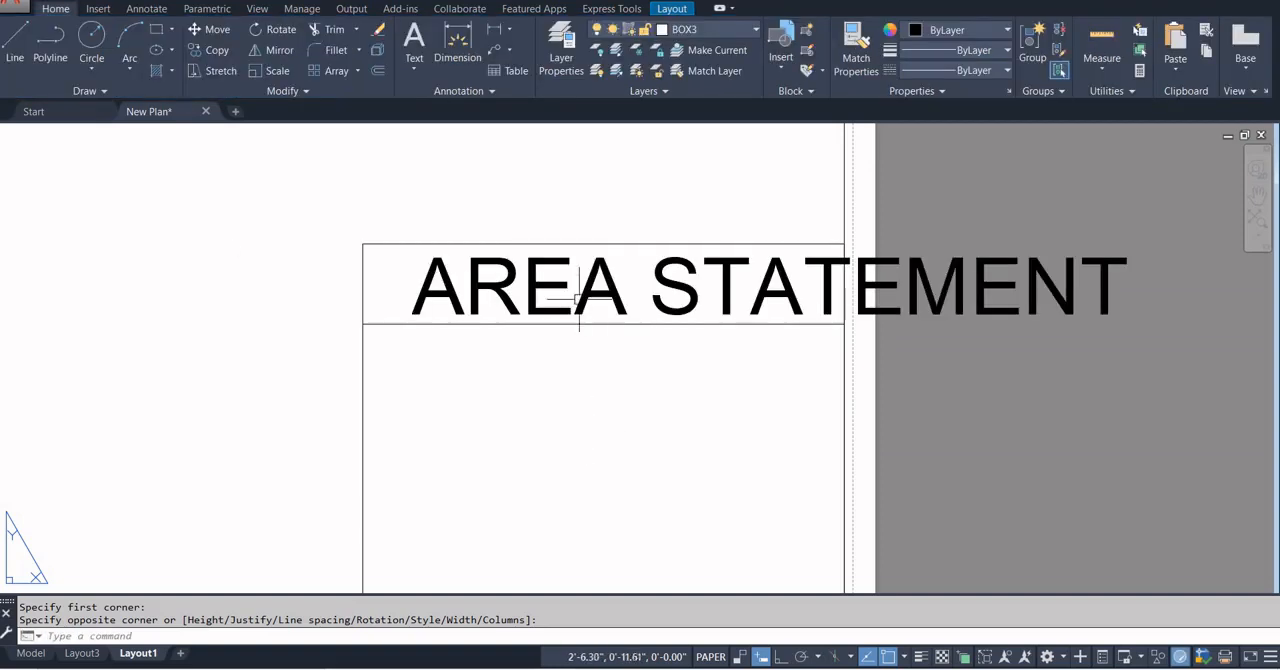
# Reopen the "AREA STATEMENT" text, set the height of all of it to 0.1" and finish the edit.
pyautogui.click(586, 290)
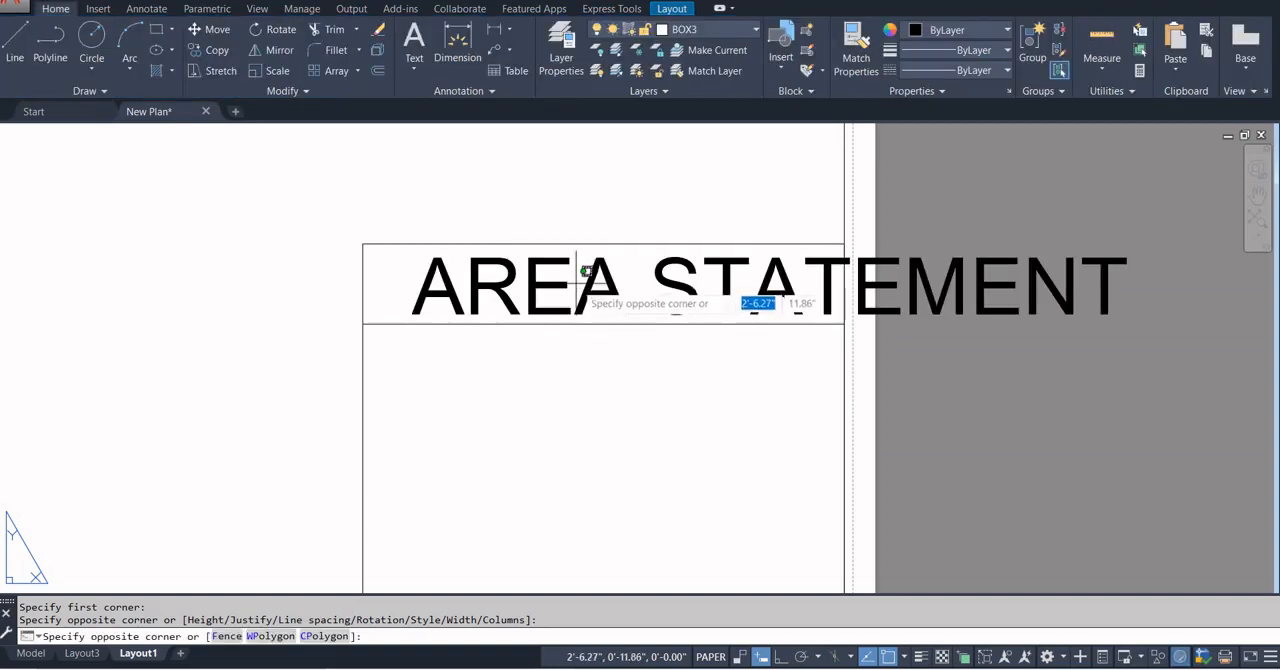
pyautogui.click(589, 292)
pyautogui.click(589, 292)
pyautogui.doubleClick(589, 292)
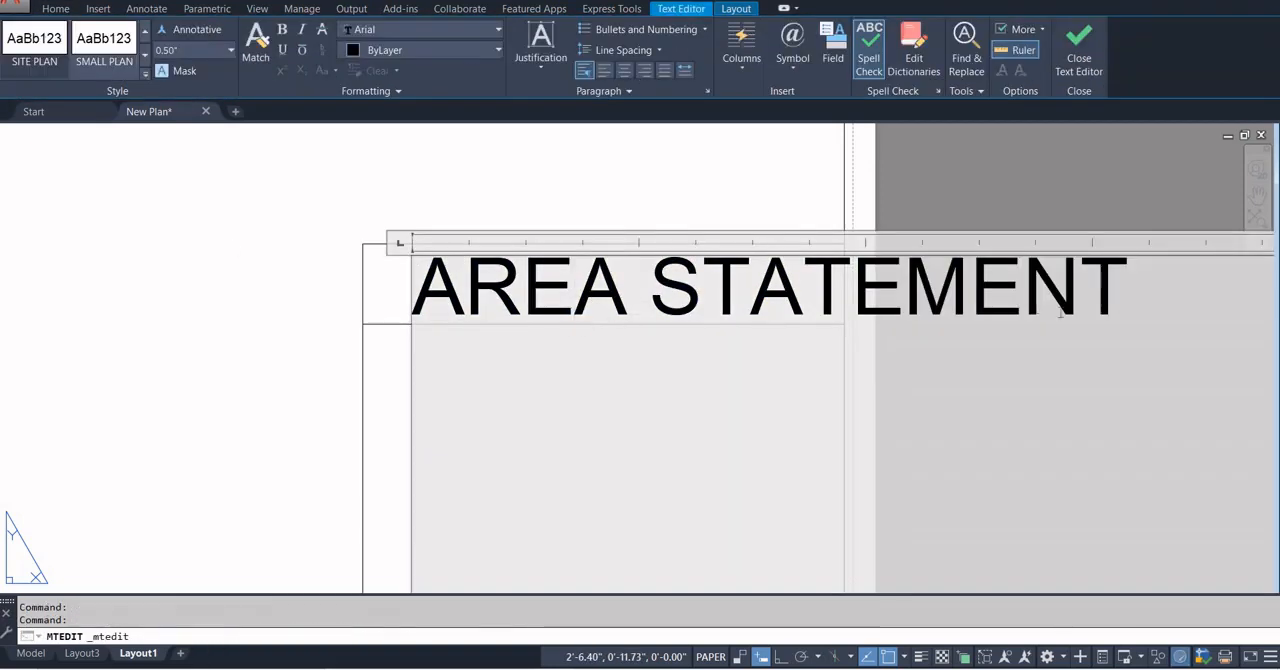
pyautogui.moveTo(1129, 308); pyautogui.dragTo(194, 222)
pyautogui.click(192, 50)
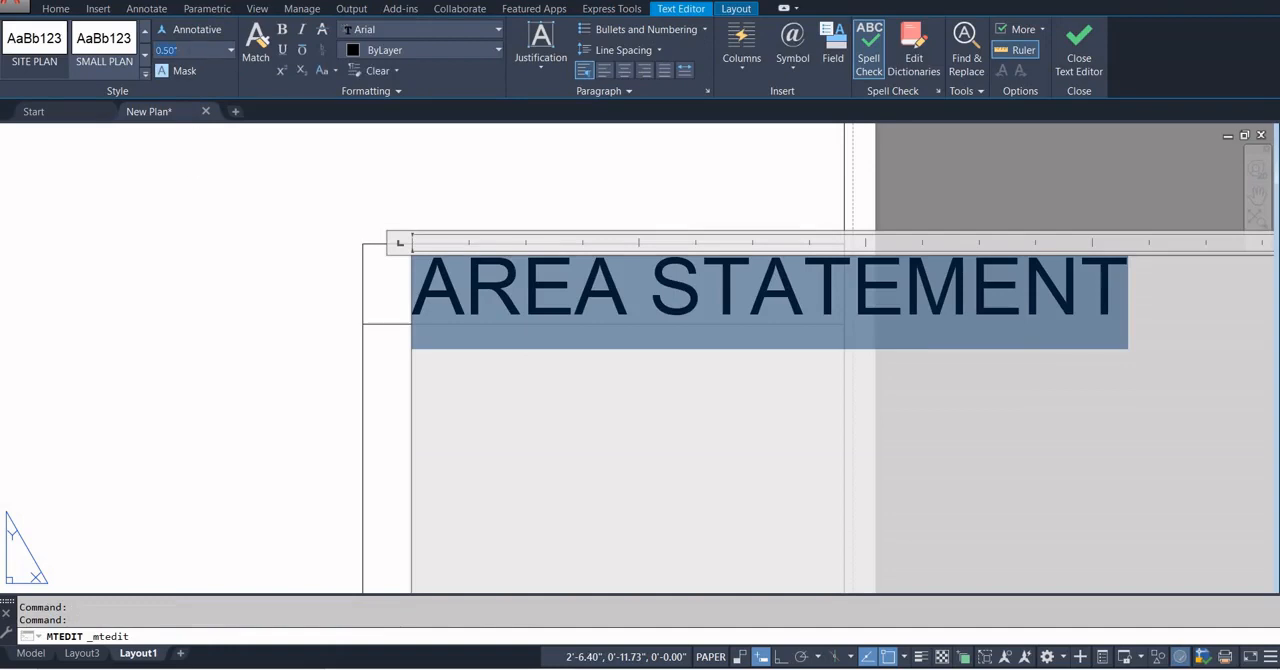
pyautogui.write('0.1')
pyautogui.press('Return')
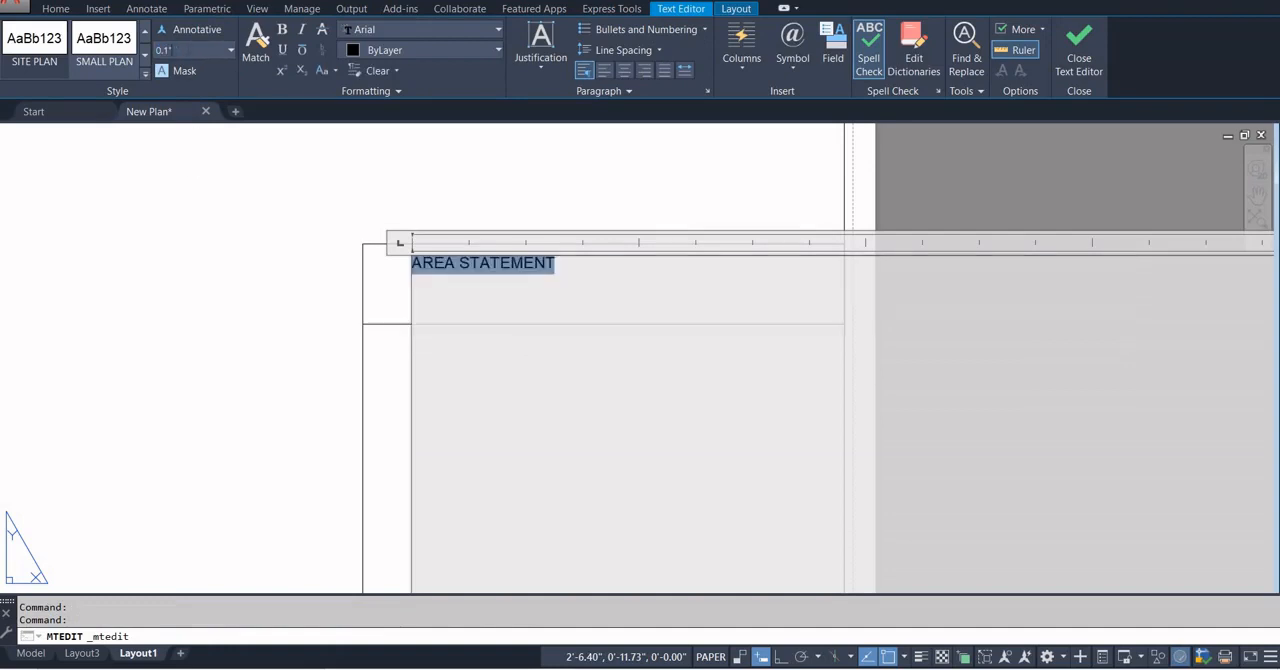
pyautogui.click(593, 456)
# Finish the text edit, then cut "AREA STATEMENT" and paste it nearer the middle of the column's top row.
pyautogui.click(512, 200)
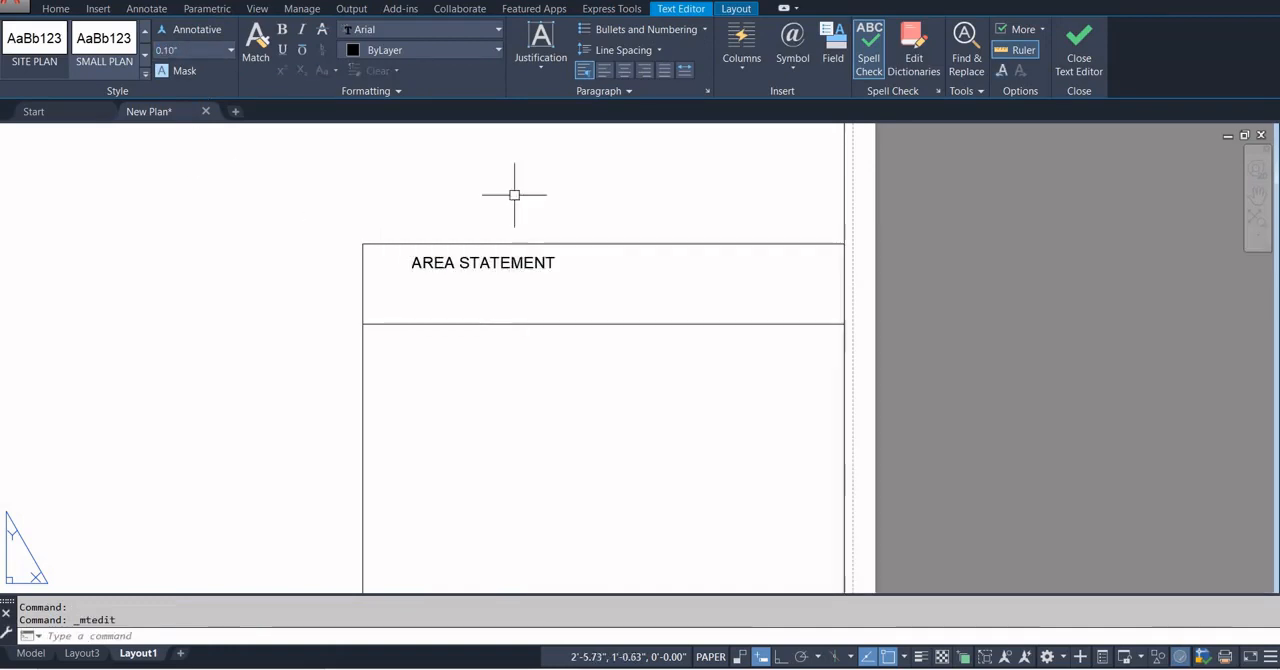
pyautogui.click(494, 305)
pyautogui.click(504, 245)
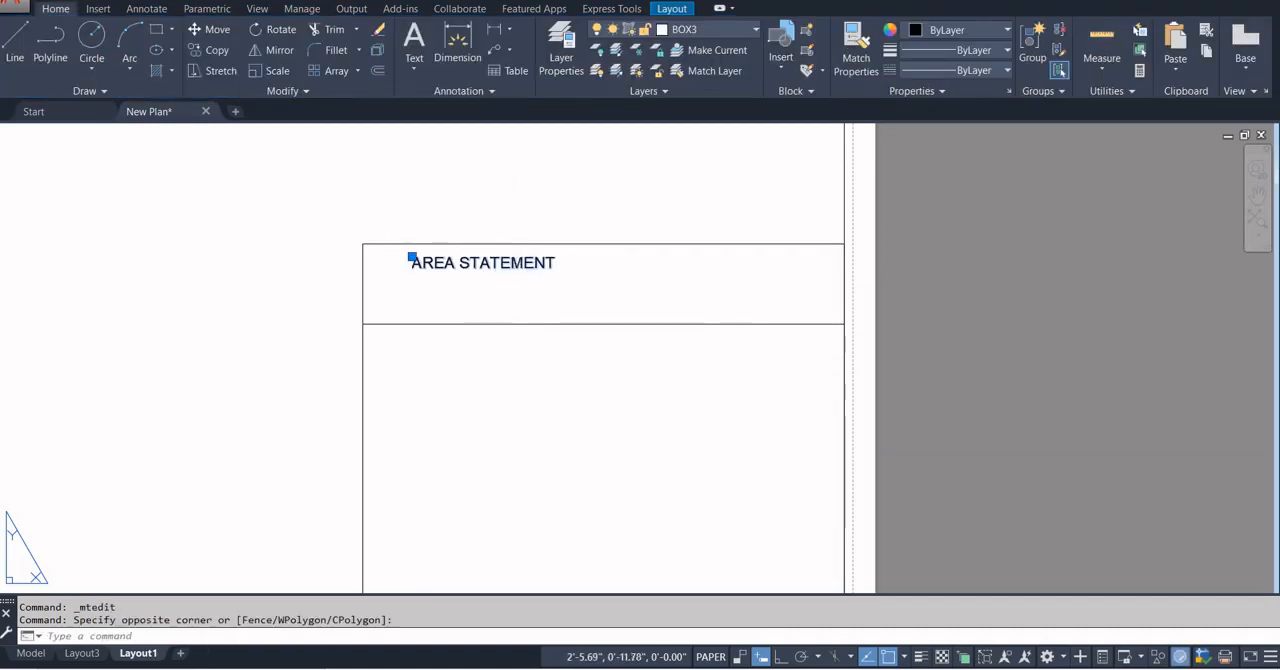
pyautogui.hotkey('ctrl', 'x')
pyautogui.hotkey('ctrl', 'v')
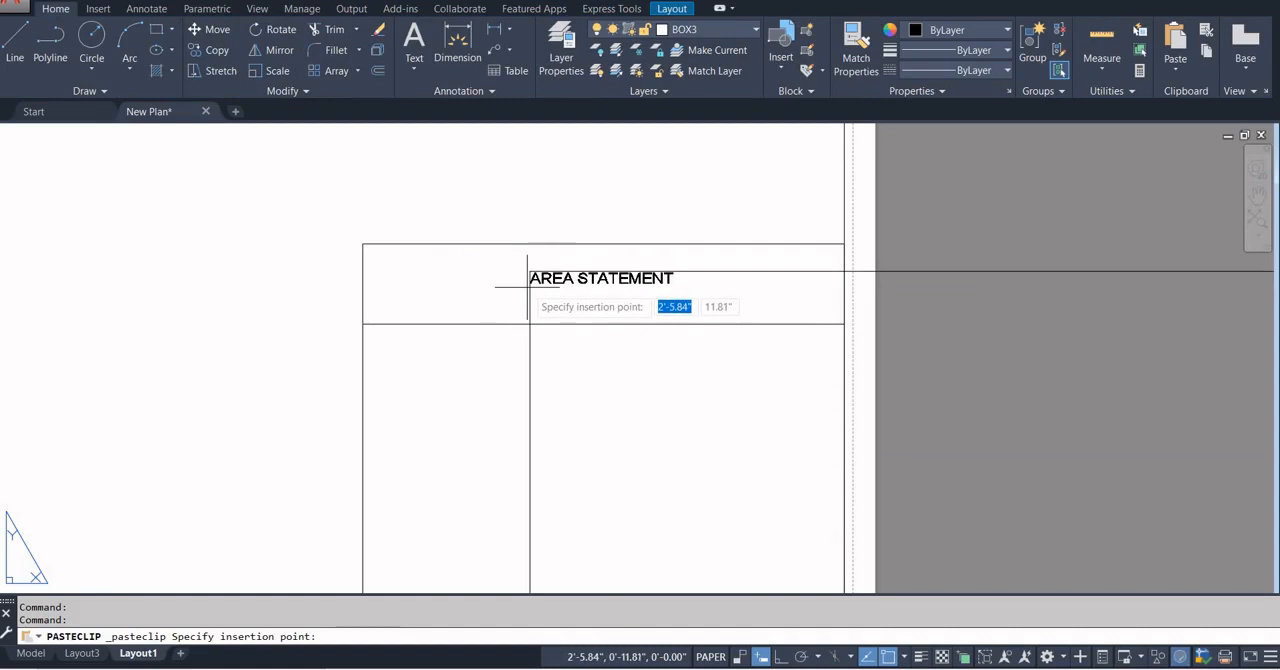
pyautogui.click(528, 285)
pyautogui.doubleClick(617, 291)
pyautogui.scroll(-6, 482, 301)
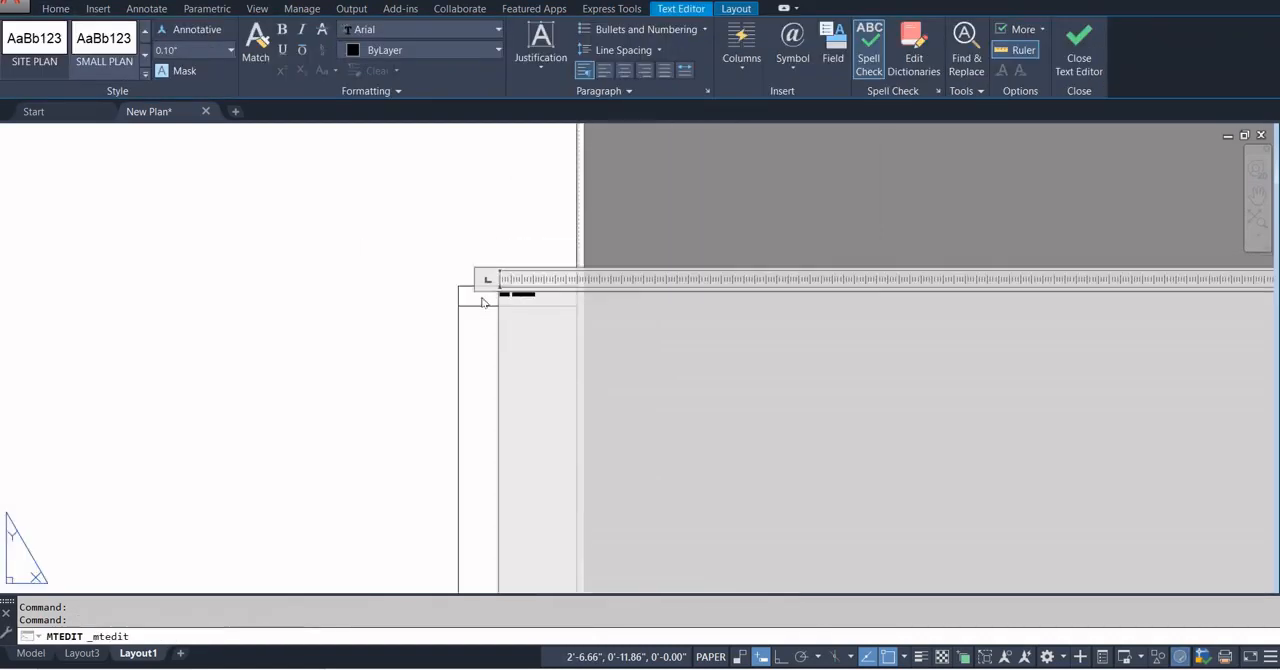
pyautogui.scroll(-4, 543, 306)
pyautogui.moveTo(666, 366); pyautogui.dragTo(663, 304)
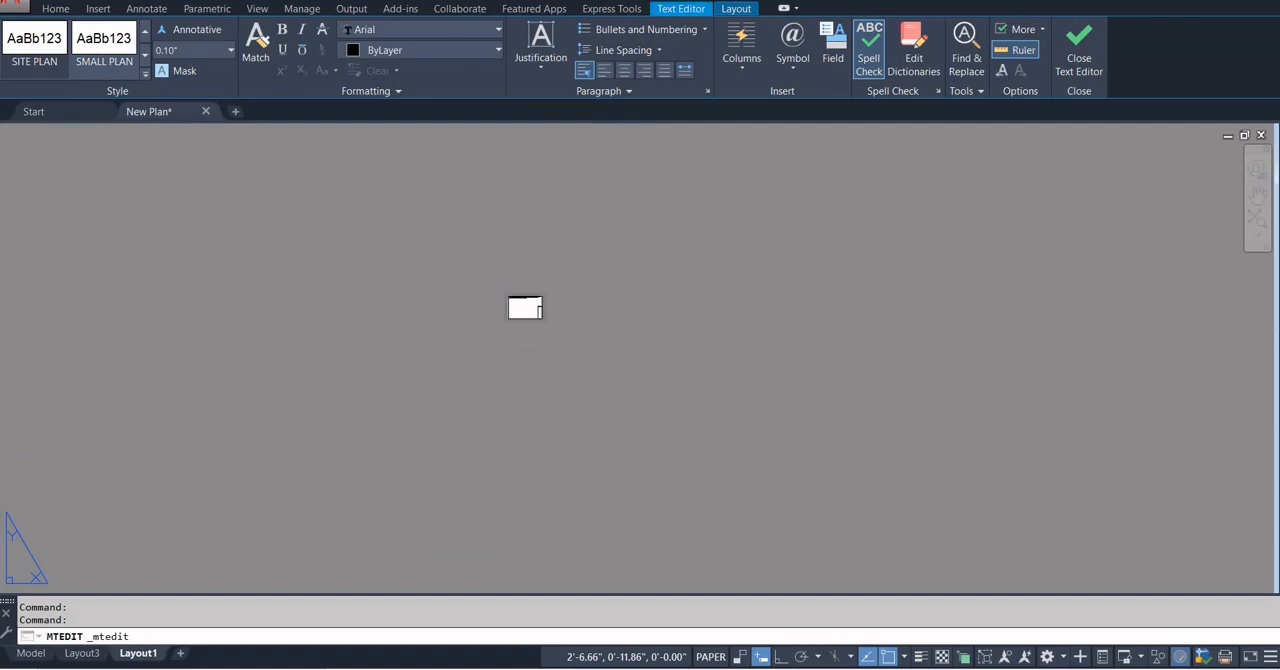
pyautogui.click(560, 315)
pyautogui.scroll(6, 560, 315)
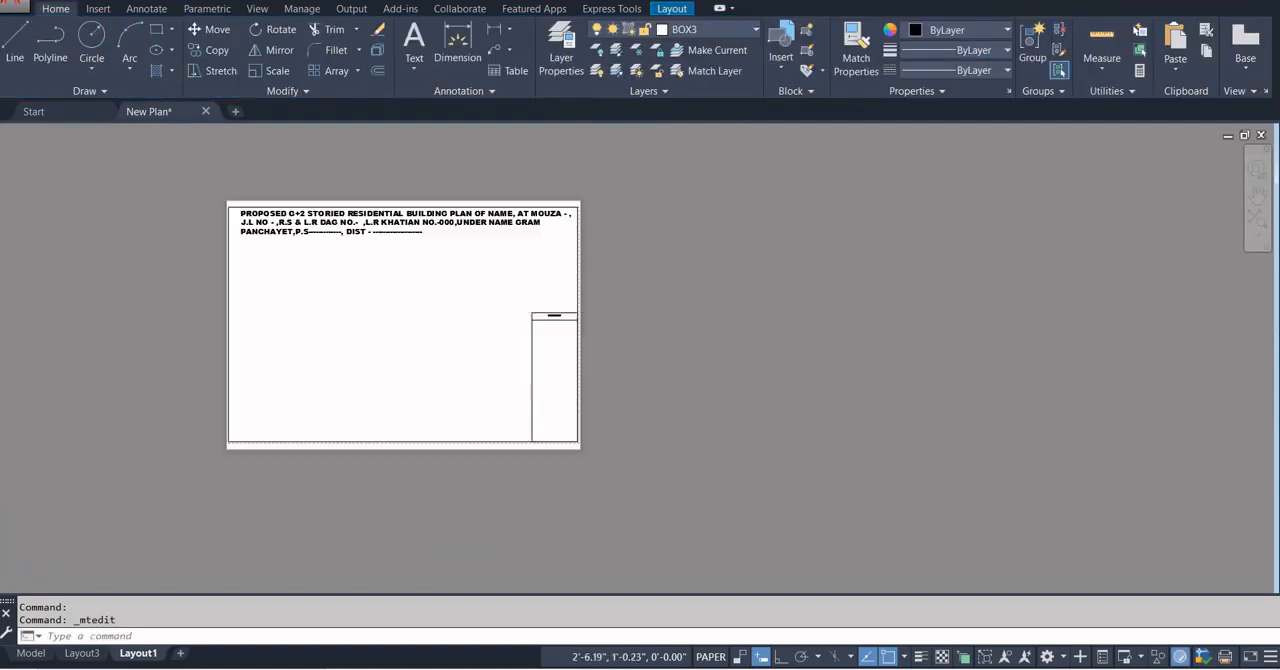
pyautogui.scroll(8, 551, 313)
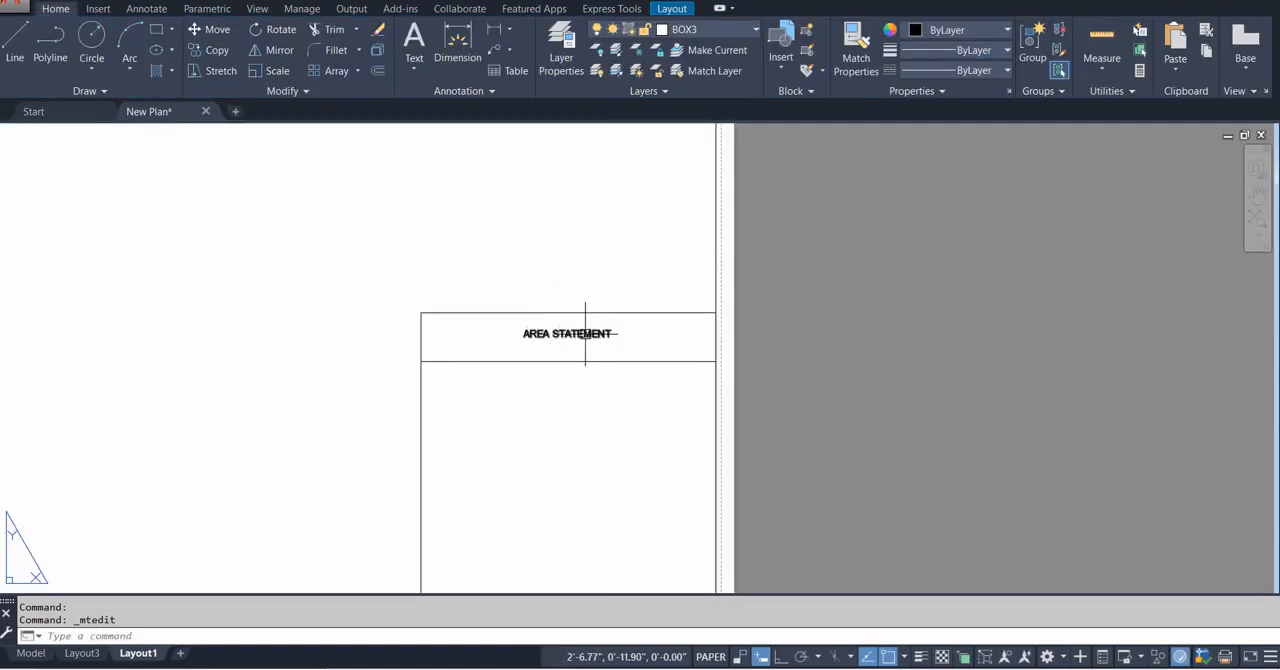
pyautogui.scroll(-2, 641, 378)
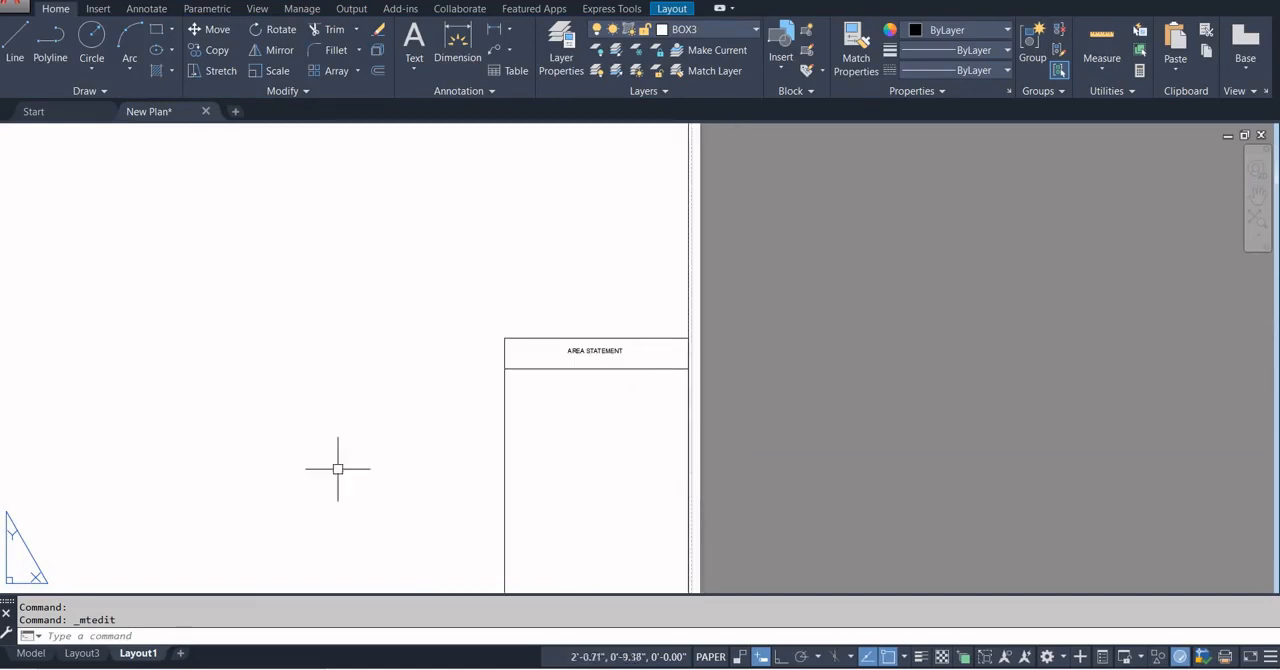
# Switch to Layout3 and examine its area statement column, including the owner and Panchayet Prodhan signature boxes and the scale note.
pyautogui.click(82, 653)
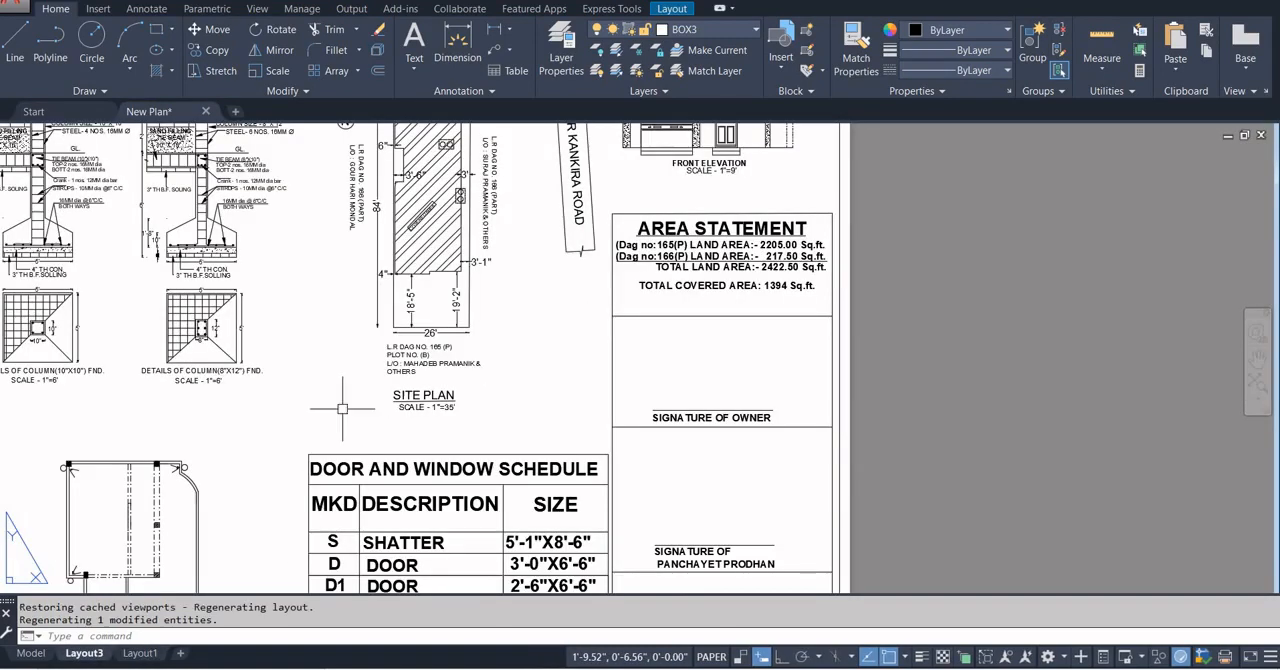
pyautogui.scroll(-3, 681, 337)
pyautogui.scroll(2, 753, 383)
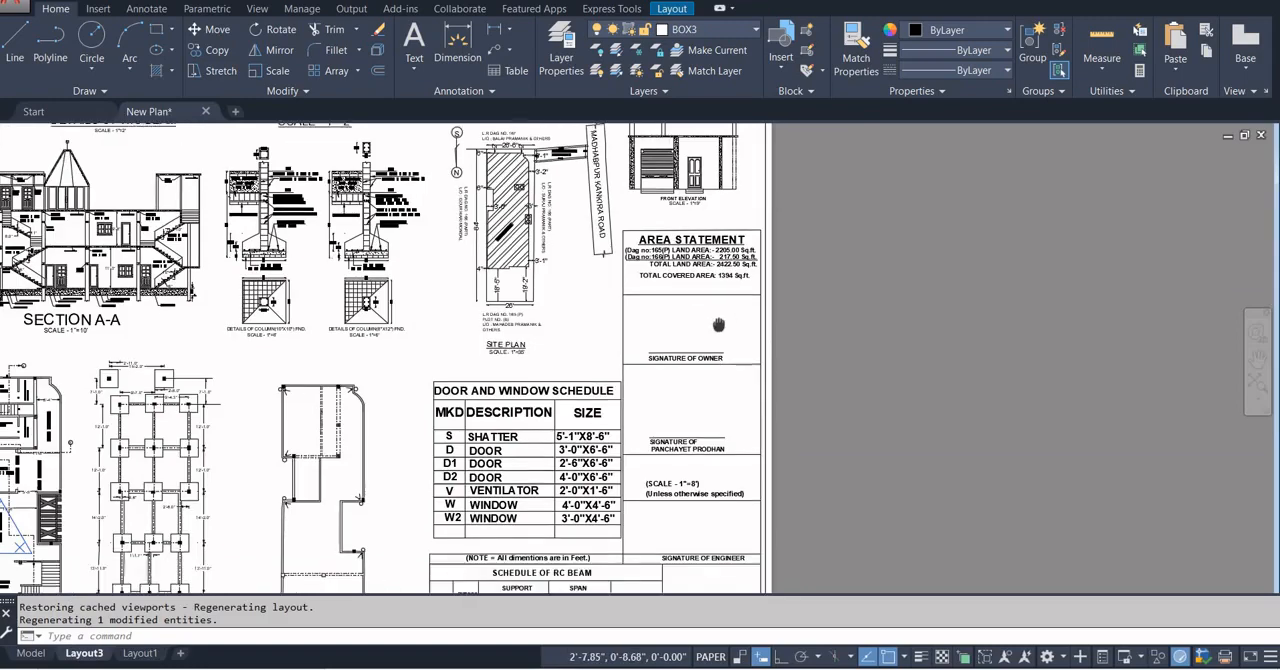
pyautogui.moveTo(689, 299); pyautogui.dragTo(687, 263, button='middle')
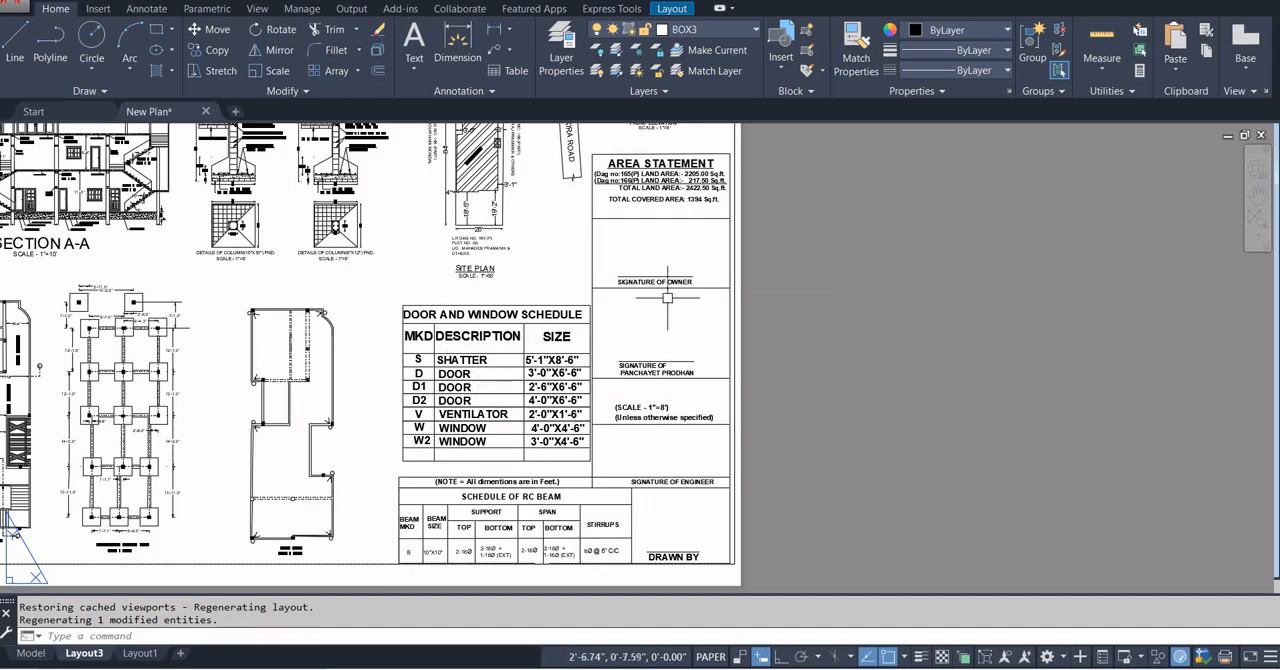
pyautogui.scroll(2, 673, 215)
pyautogui.scroll(1, 686, 283)
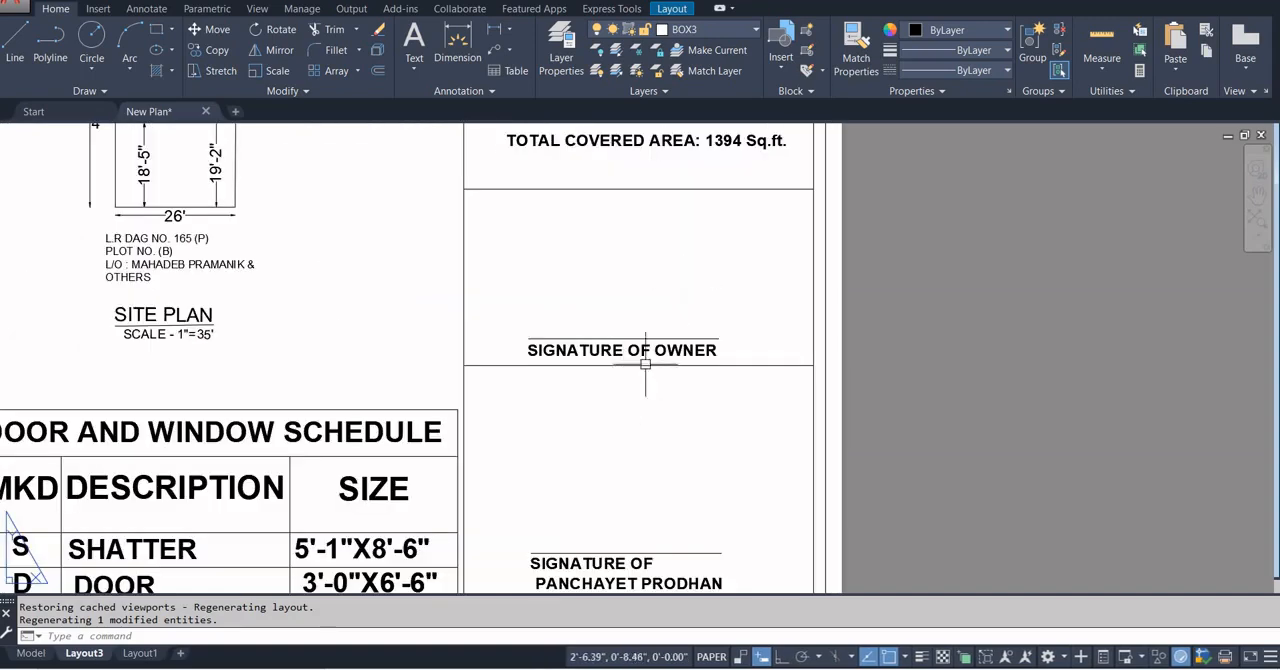
pyautogui.scroll(-2, 622, 284)
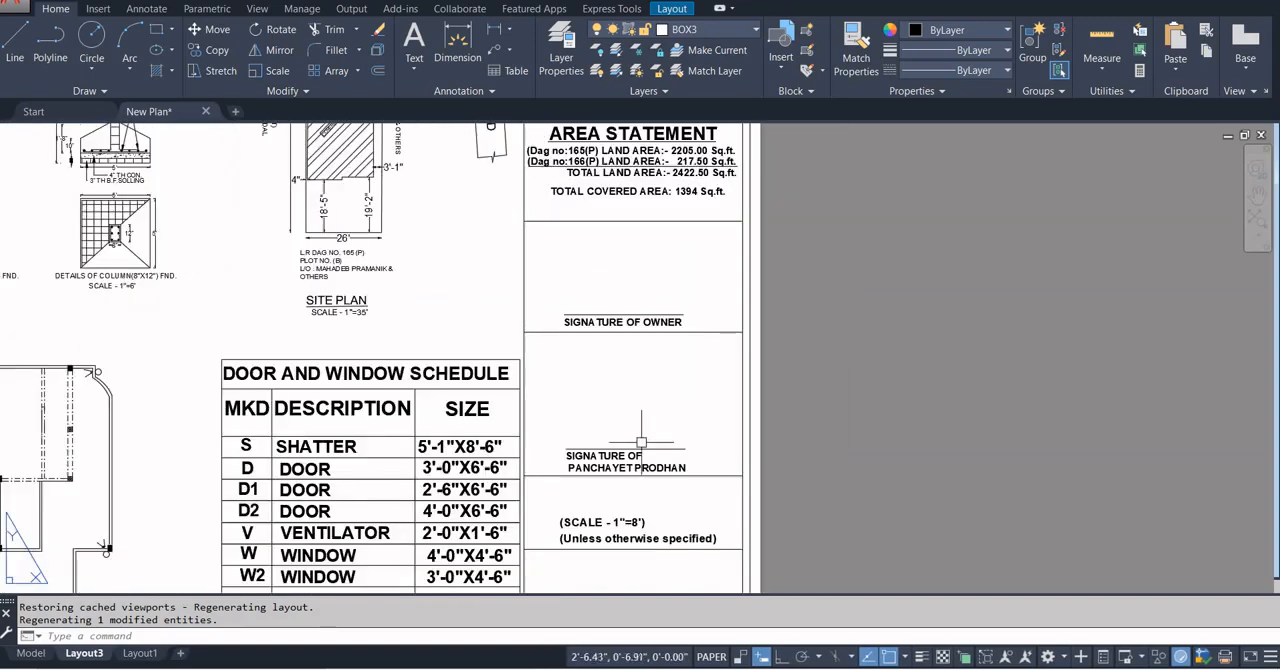
pyautogui.moveTo(669, 490); pyautogui.dragTo(602, 375, button='middle')
pyautogui.scroll(3, 545, 395)
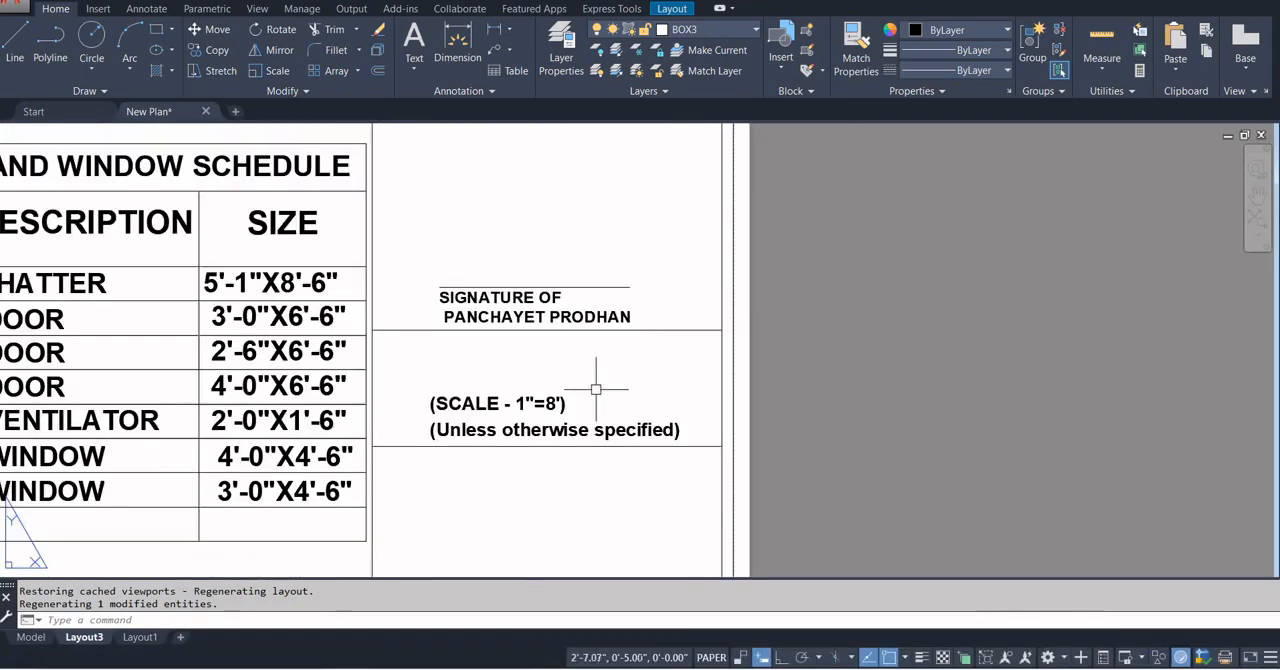
# Edit the scale note in the Layout3 column to read (SCALE - 1"=9').
pyautogui.scroll(-2, 586, 365)
pyautogui.scroll(3, 553, 397)
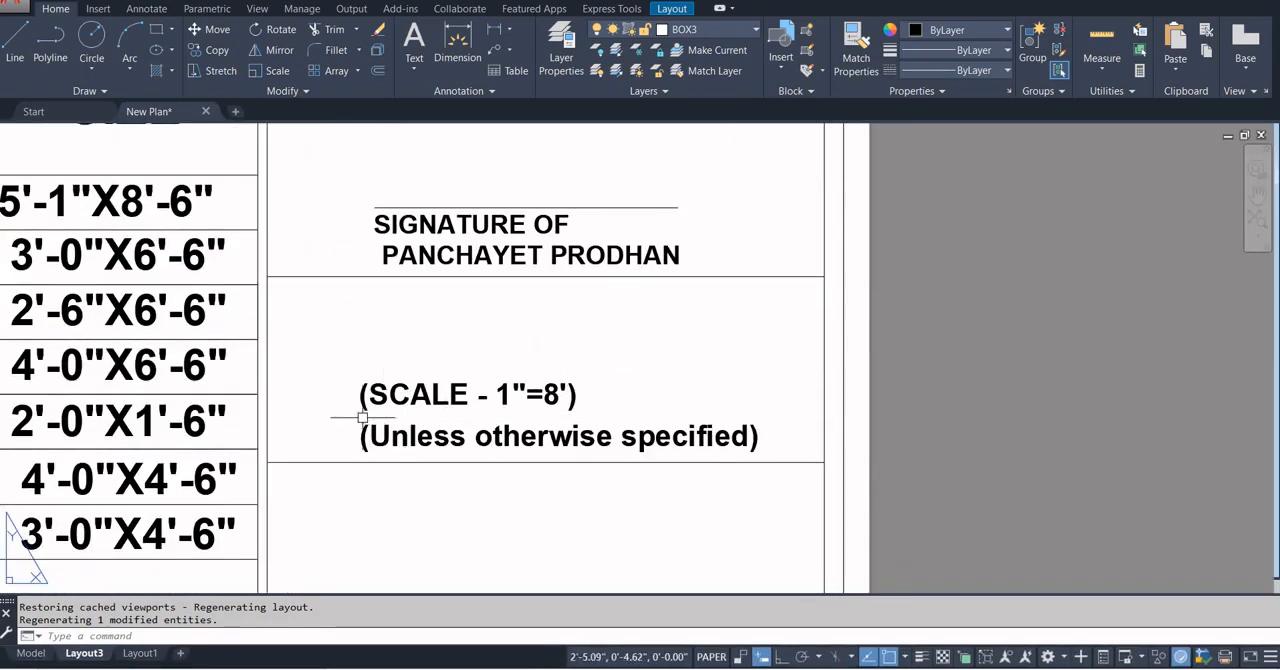
pyautogui.doubleClick(548, 394)
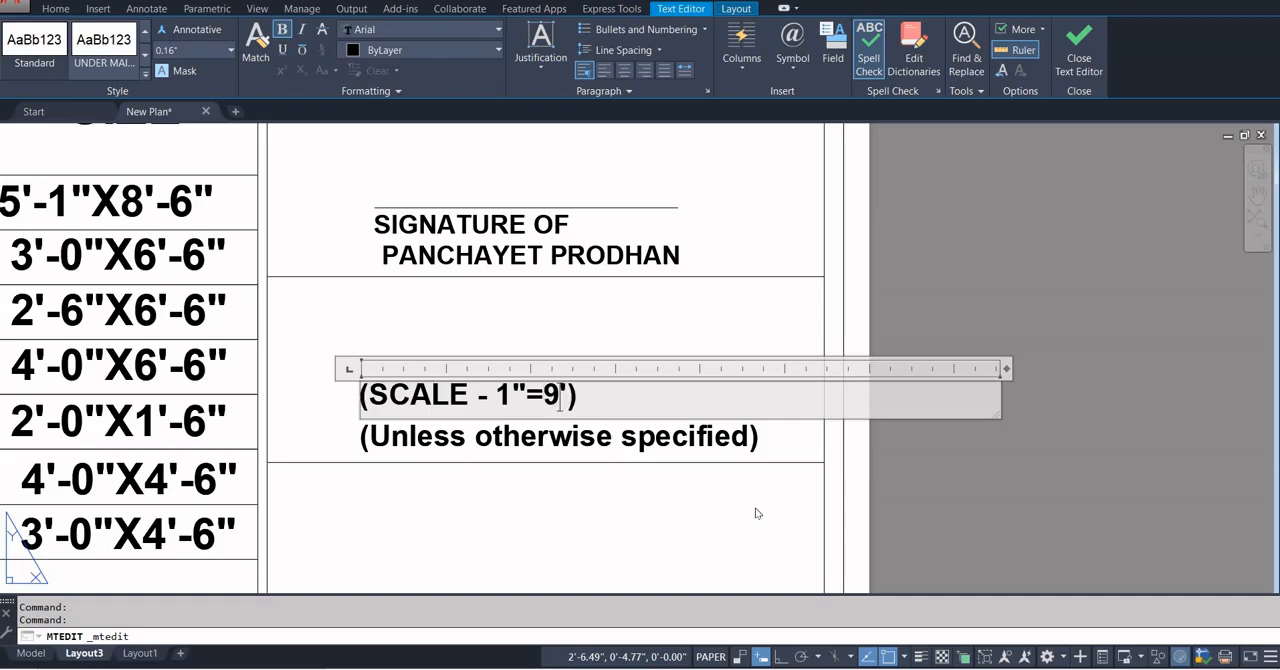
pyautogui.click(708, 507)
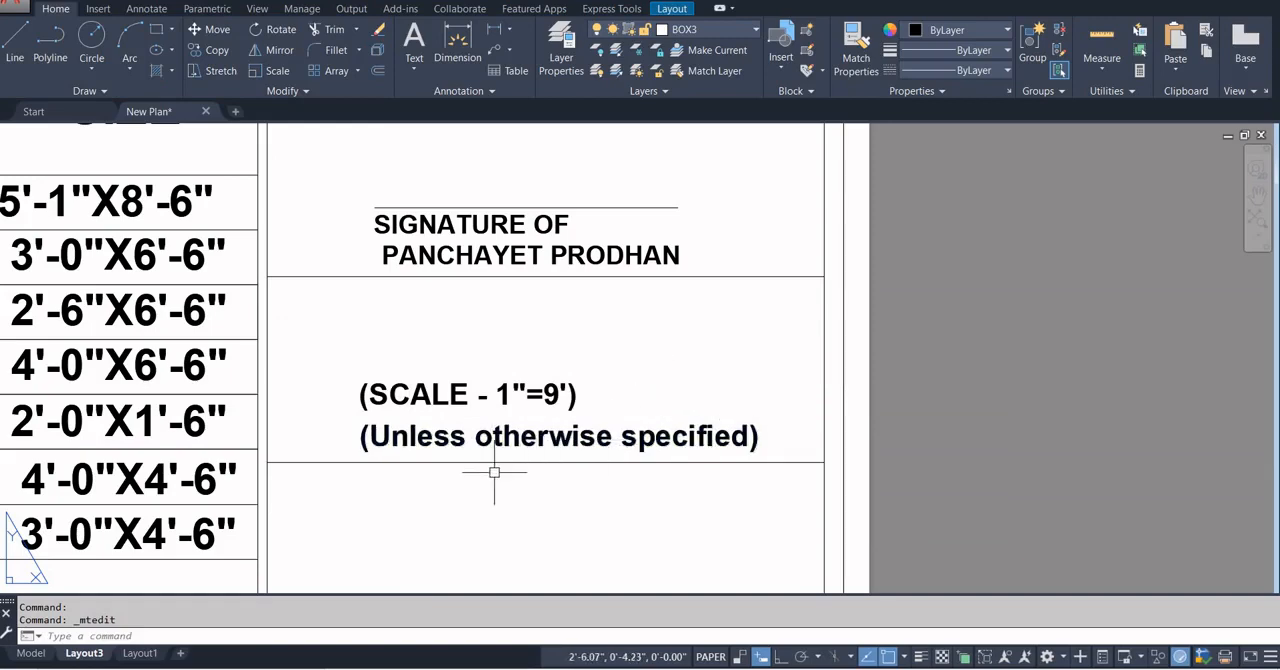
# Examine the engineer signature and DRAWN BY boxes, the door and window schedule, the dimension note and the RC beam schedule.
pyautogui.scroll(-4, 493, 472)
pyautogui.moveTo(505, 528); pyautogui.dragTo(542, 433, button='middle')
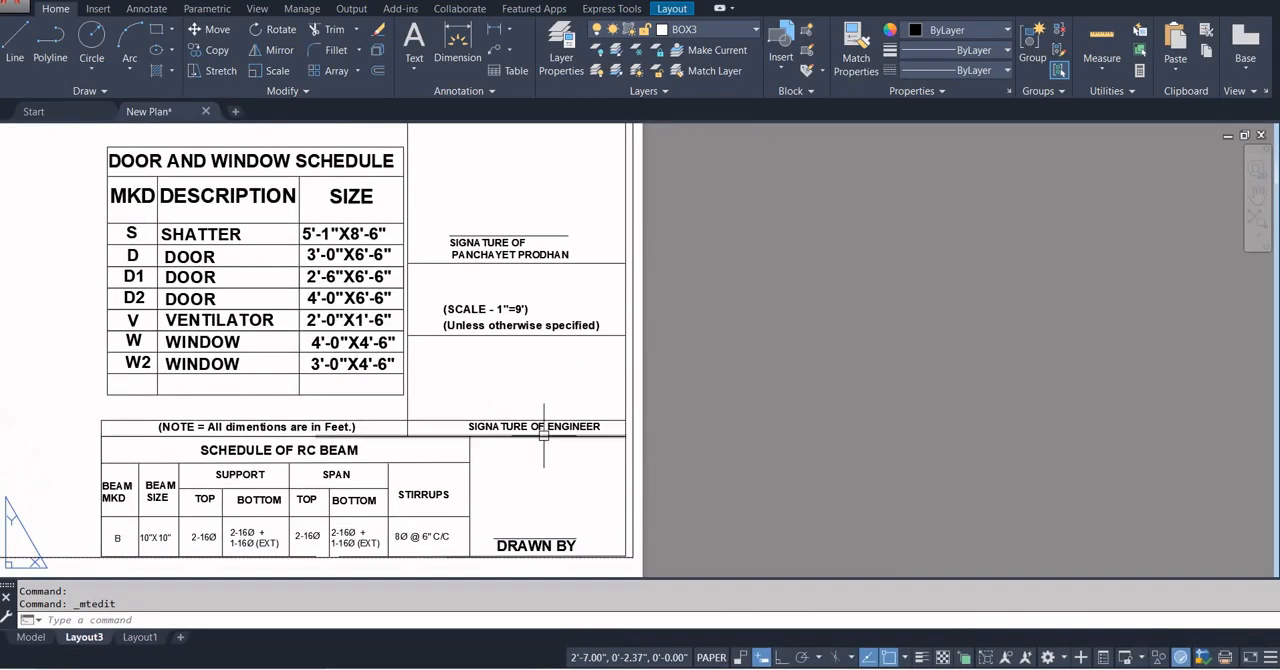
pyautogui.moveTo(569, 521); pyautogui.dragTo(603, 398, button='middle')
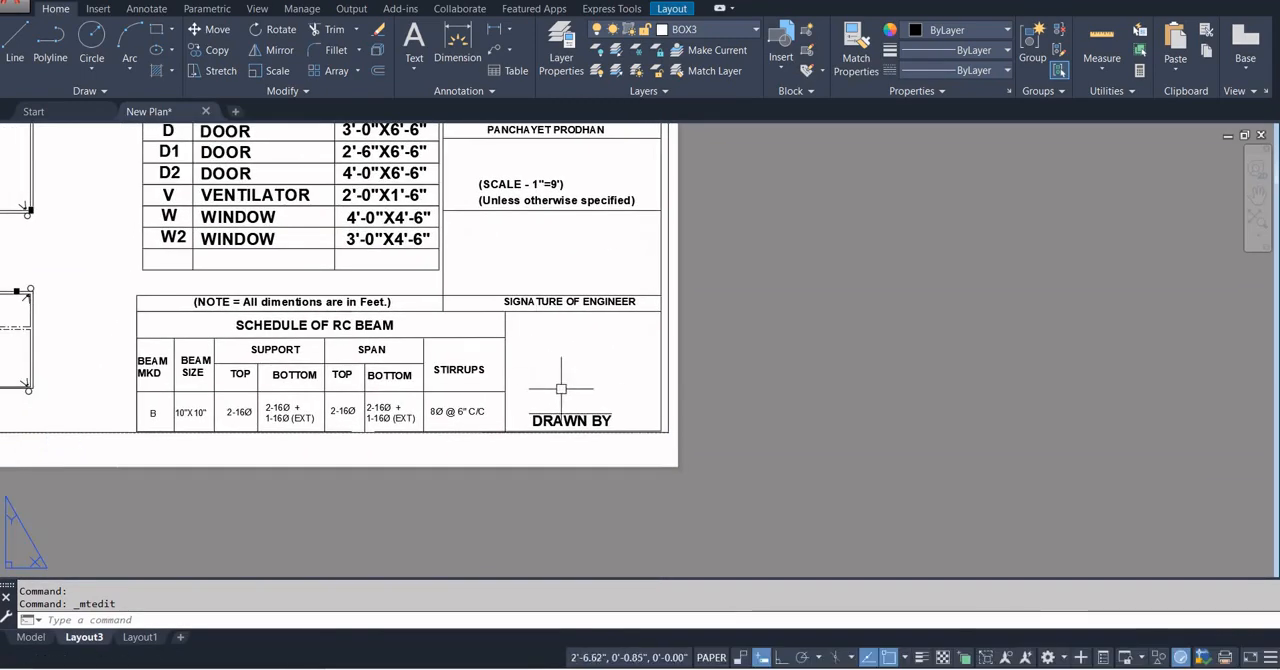
pyautogui.scroll(-2, 582, 340)
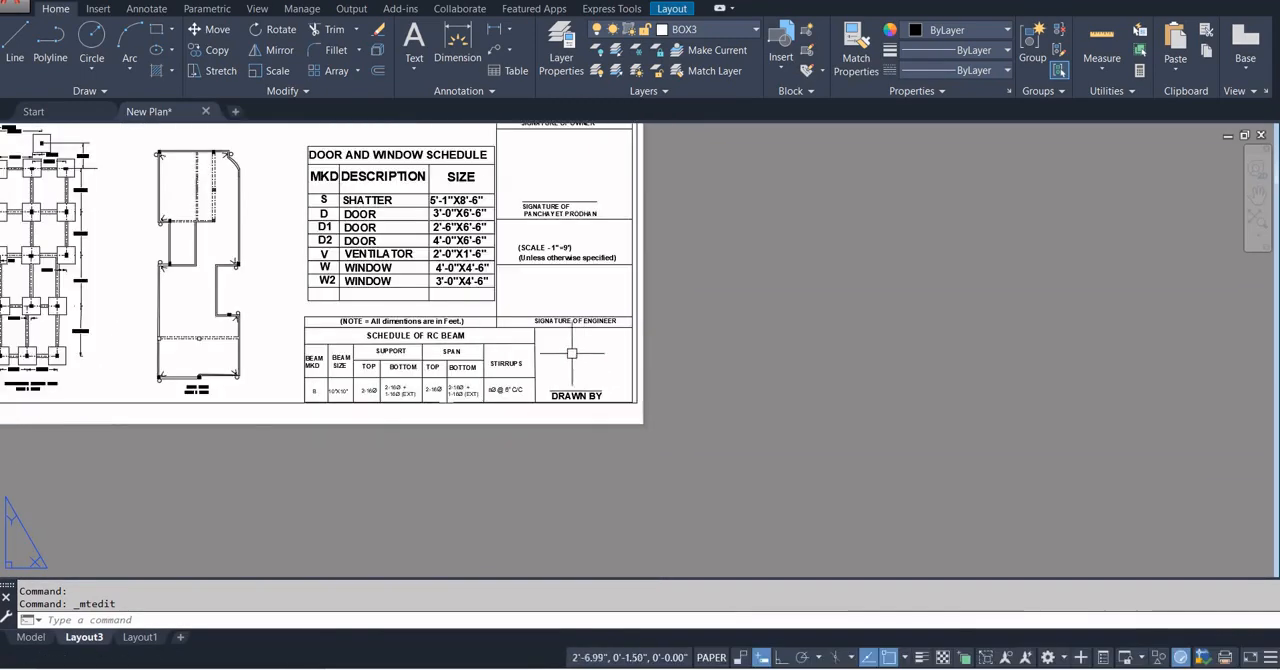
pyautogui.scroll(2, 424, 330)
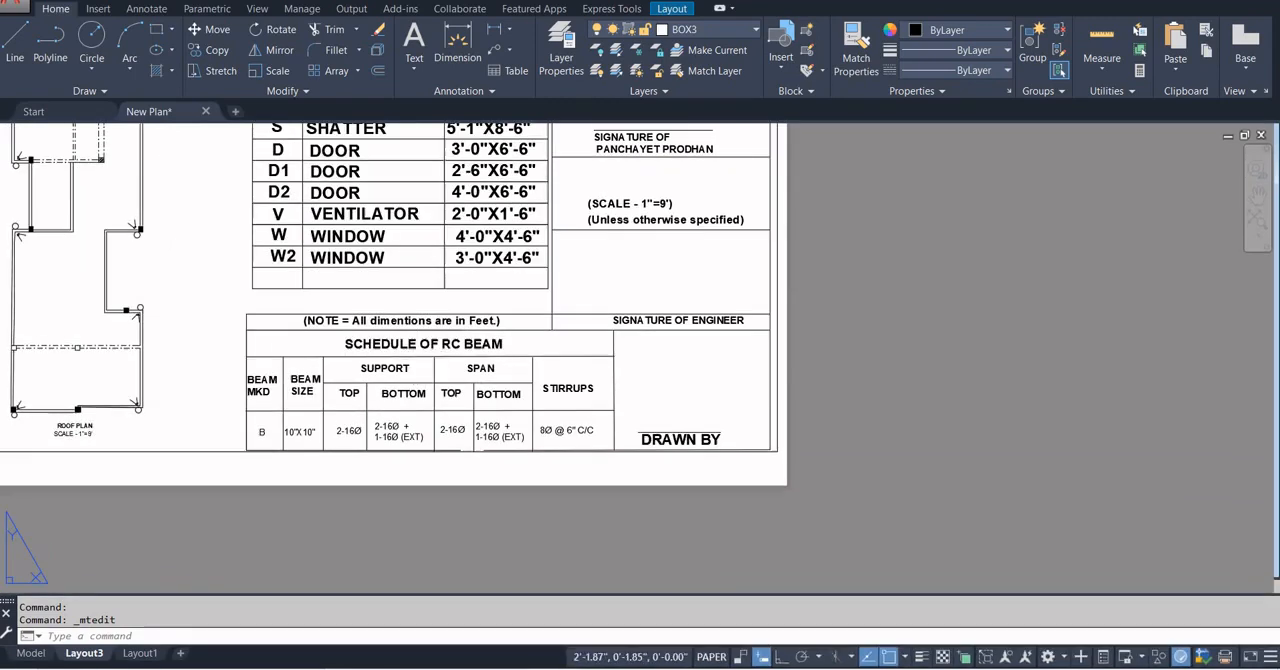
pyautogui.scroll(-3, 459, 420)
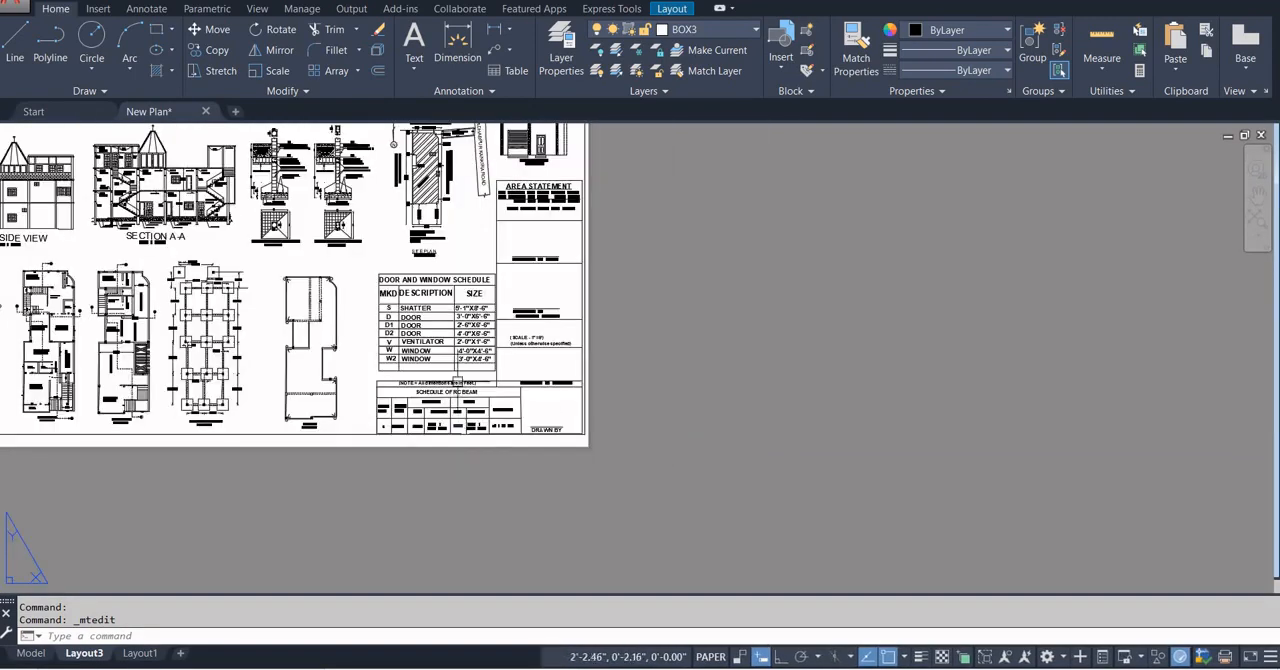
pyautogui.scroll(3, 425, 300)
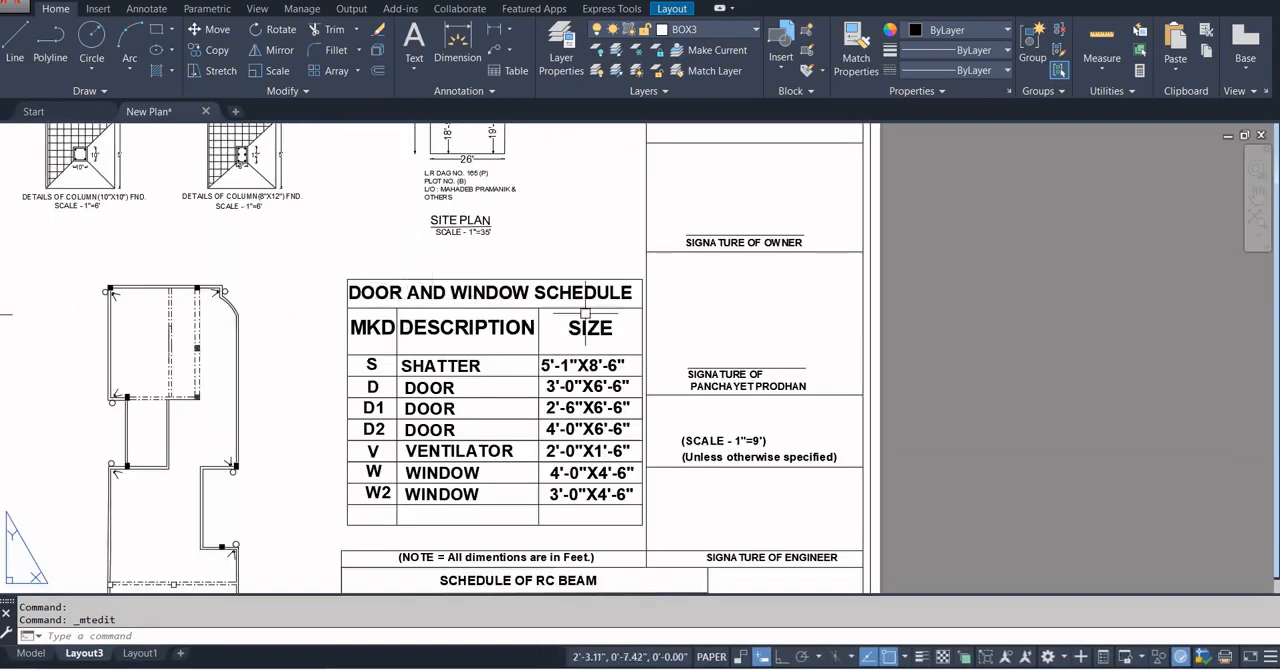
pyautogui.scroll(-4, 582, 355)
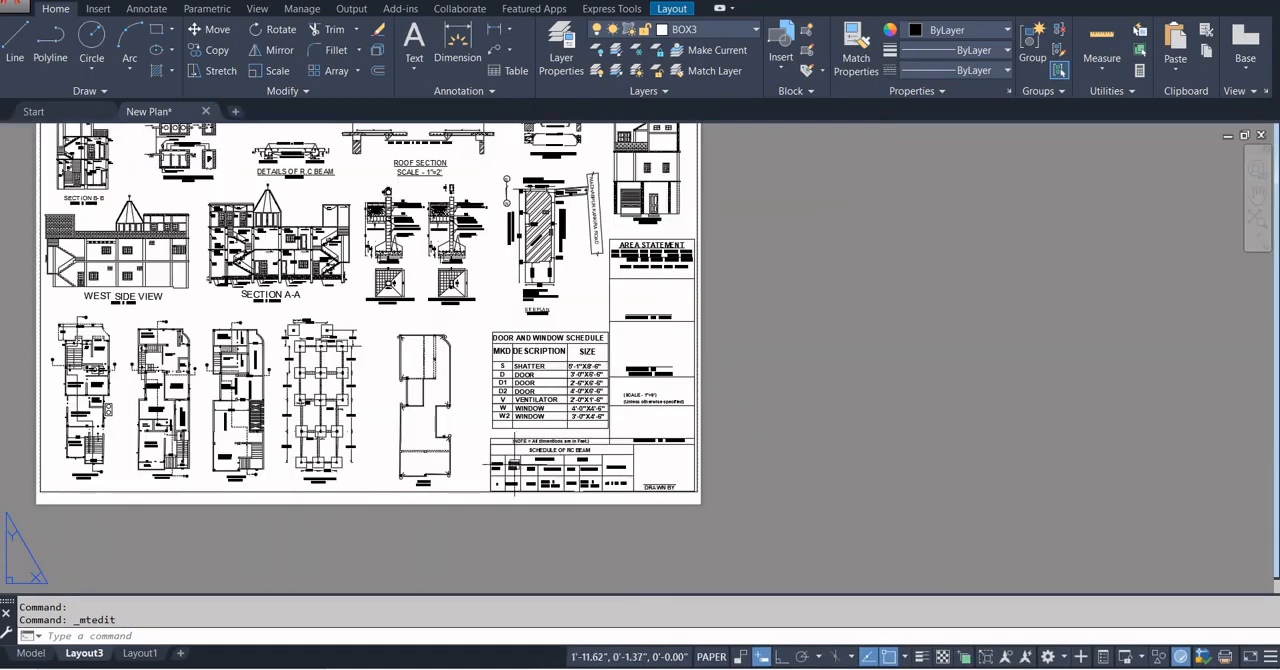
pyautogui.scroll(2, 514, 455)
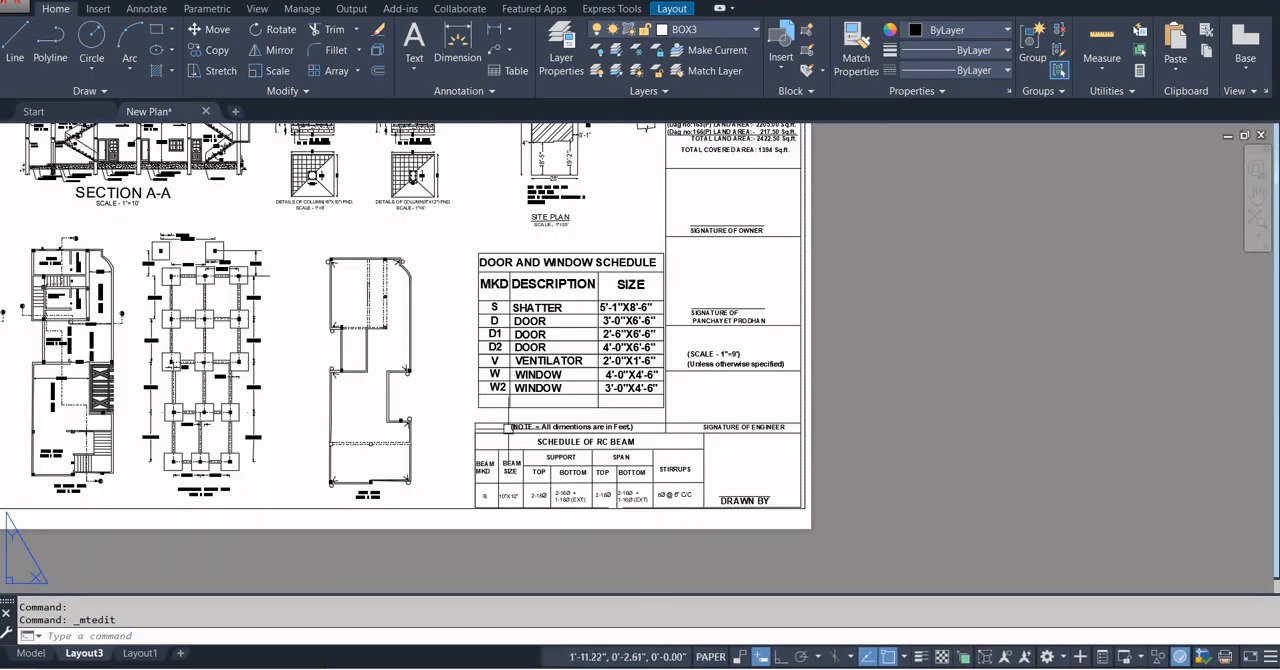
pyautogui.scroll(-2, 632, 472)
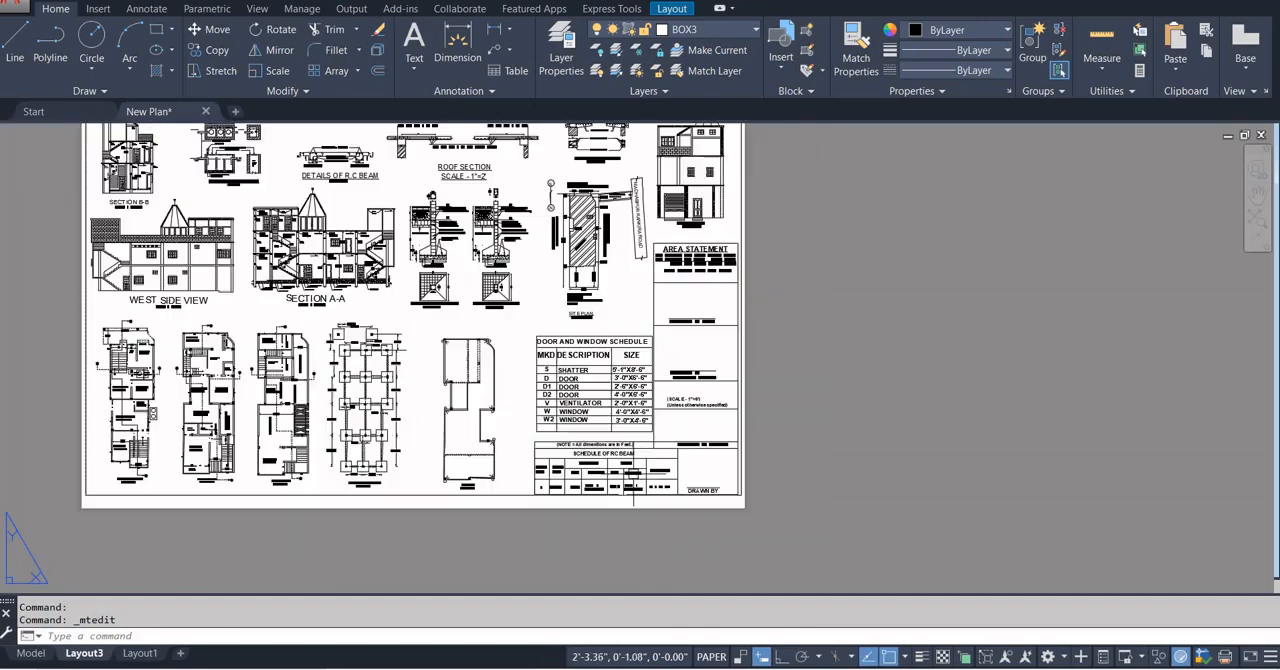
# Examine the overall arrangement of drawings on the Layout3 sheet and the title and scale label beneath Section B-B.
pyautogui.scroll(-3, 402, 276)
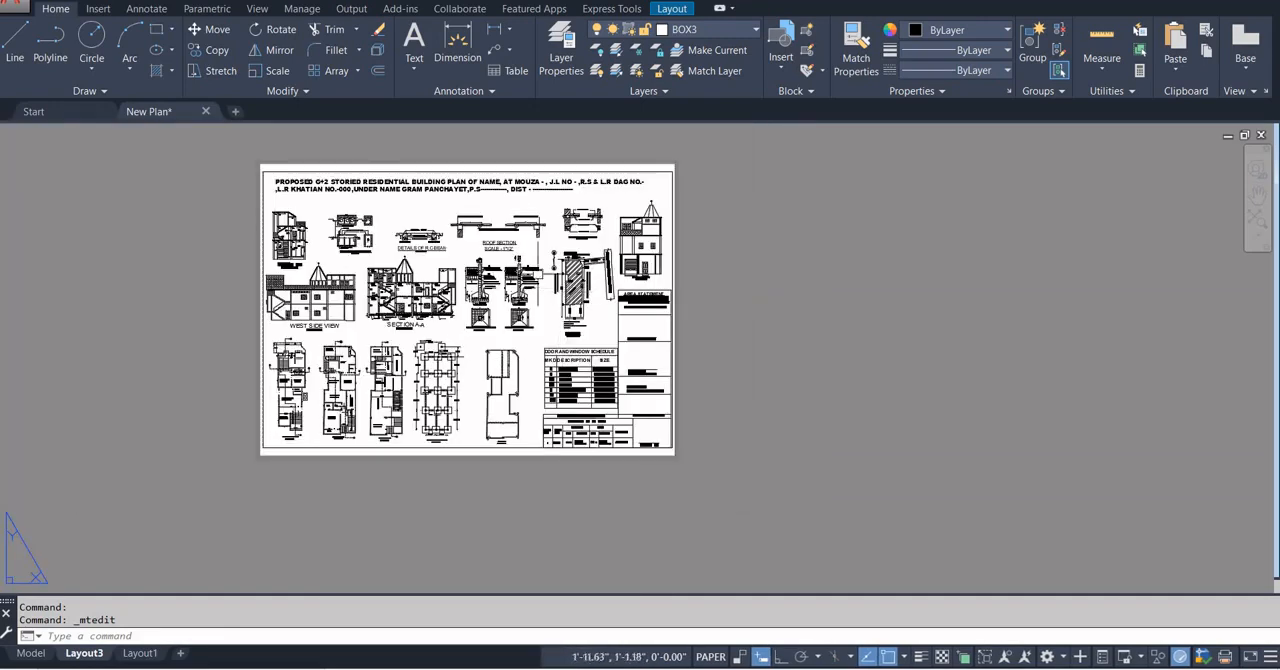
pyautogui.scroll(6, 290, 257)
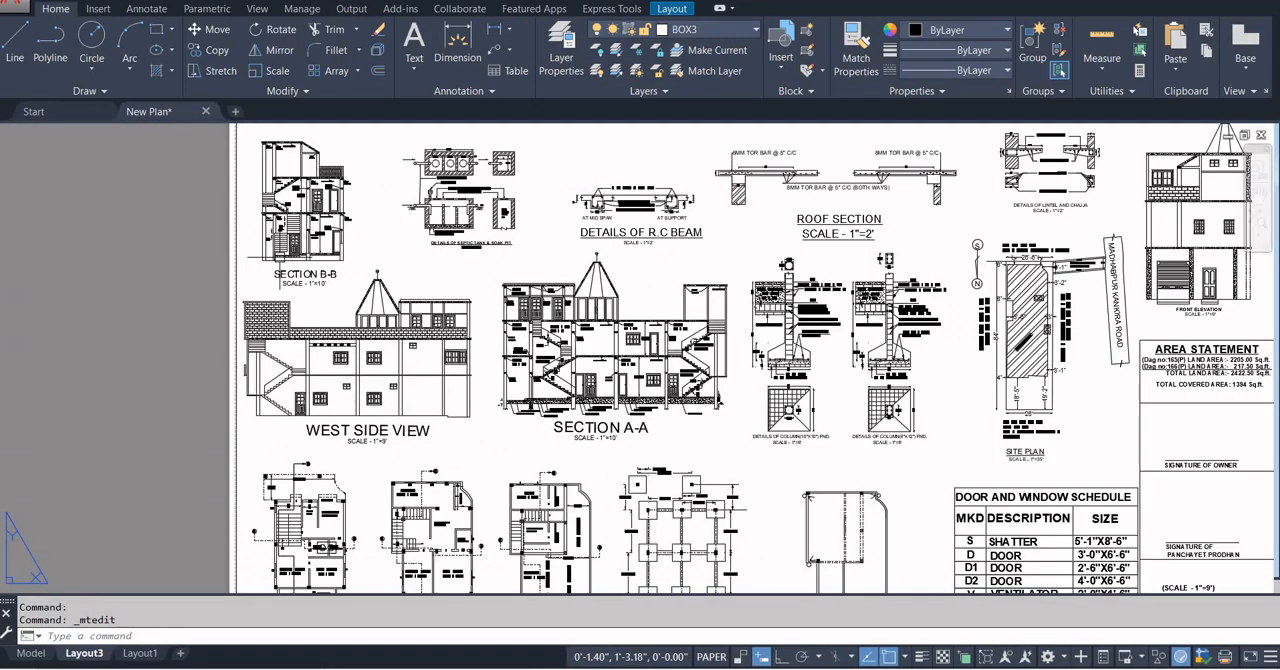
pyautogui.scroll(2, 292, 291)
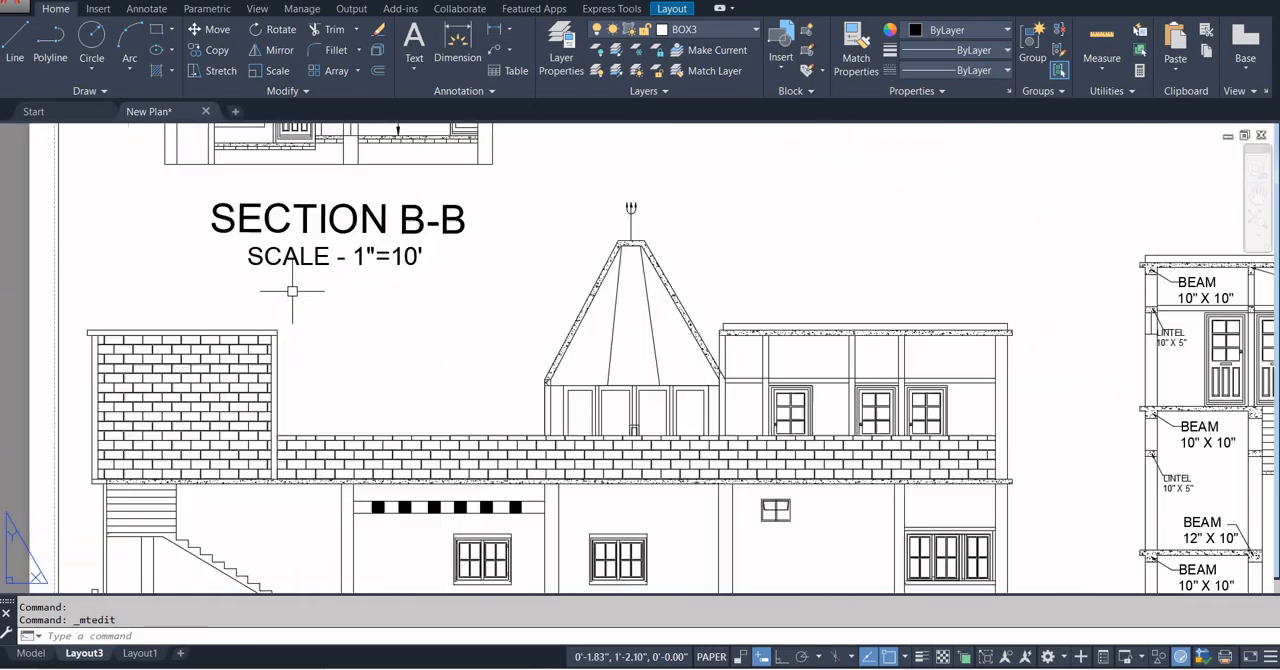
pyautogui.scroll(-2, 292, 291)
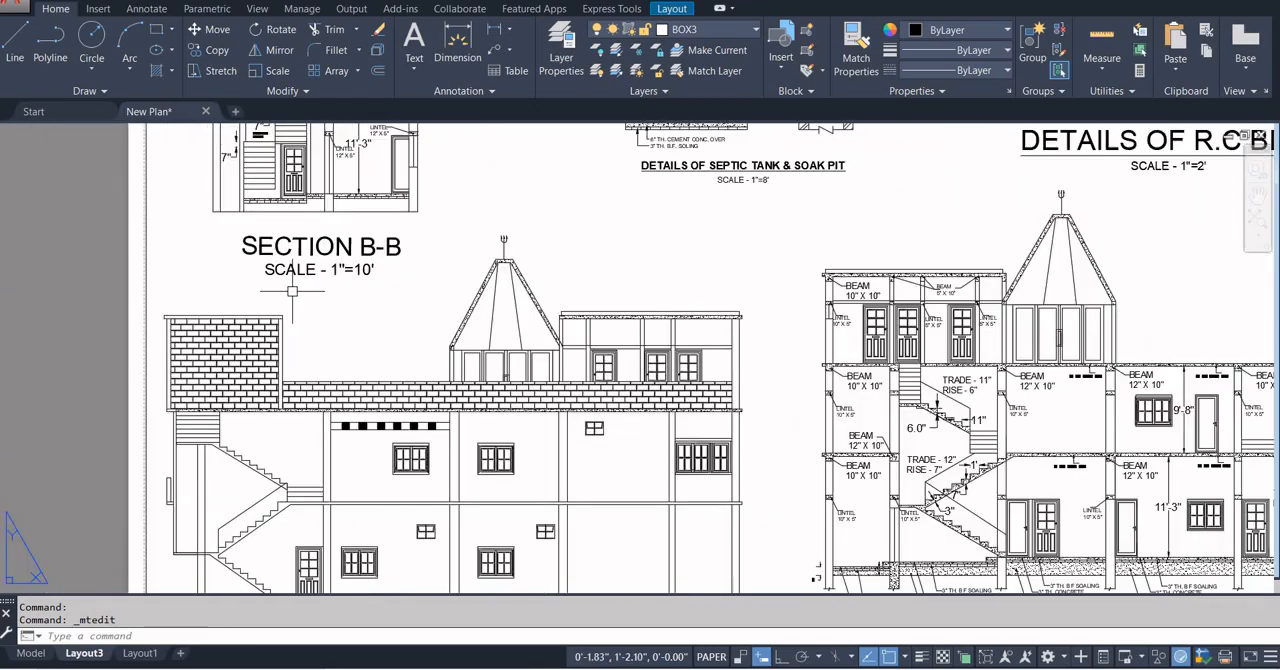
pyautogui.scroll(-3, 350, 258)
pyautogui.scroll(-2, 355, 259)
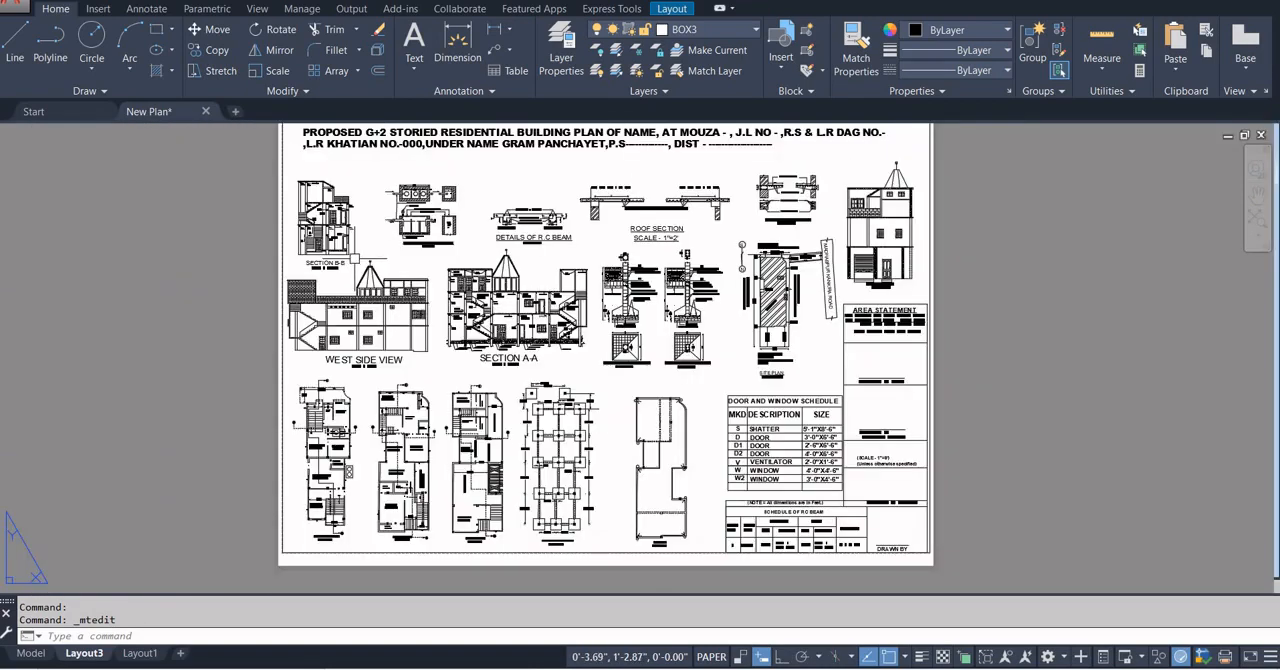
pyautogui.moveTo(350, 258); pyautogui.dragTo(336, 231, button='middle')
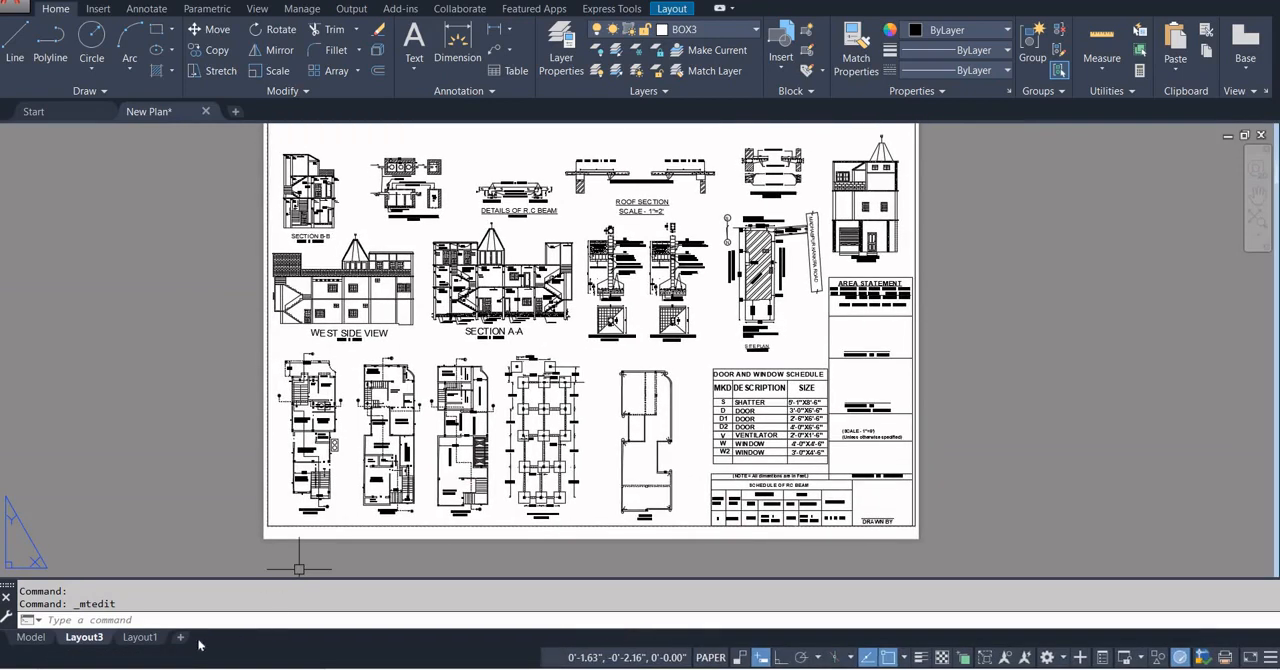
# Return to Layout1 and bring the area statement column into close view.
pyautogui.moveTo(148, 643)
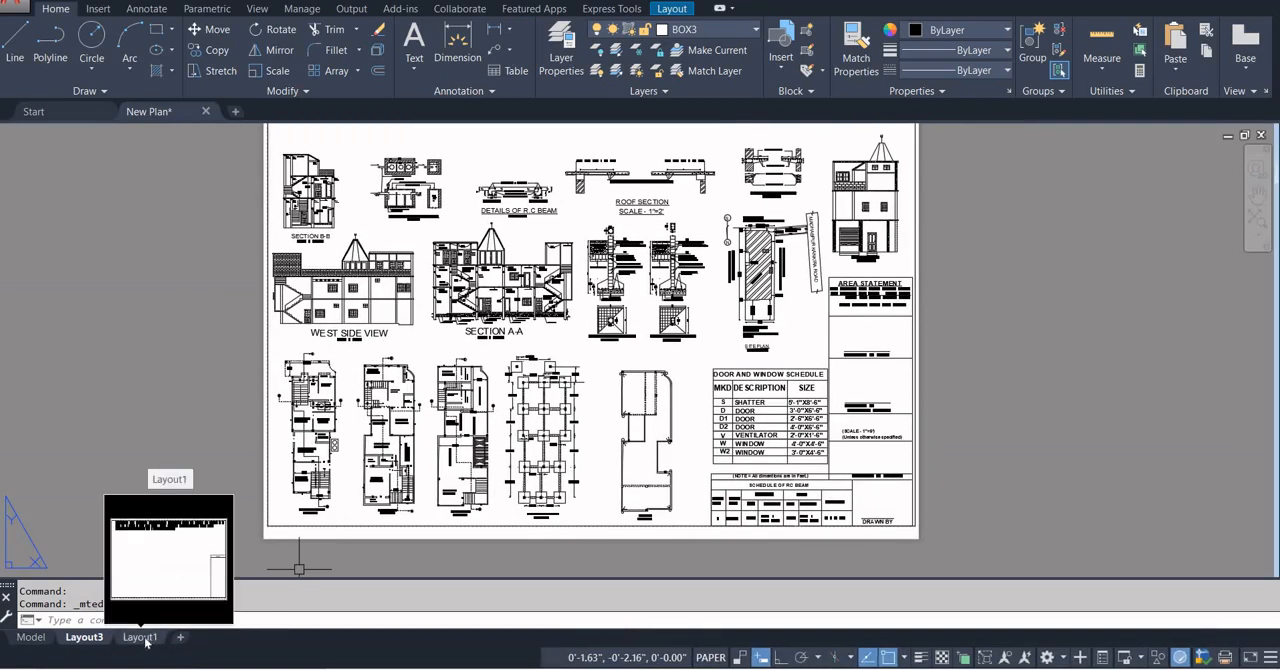
pyautogui.click(131, 641)
pyautogui.scroll(-3, 434, 435)
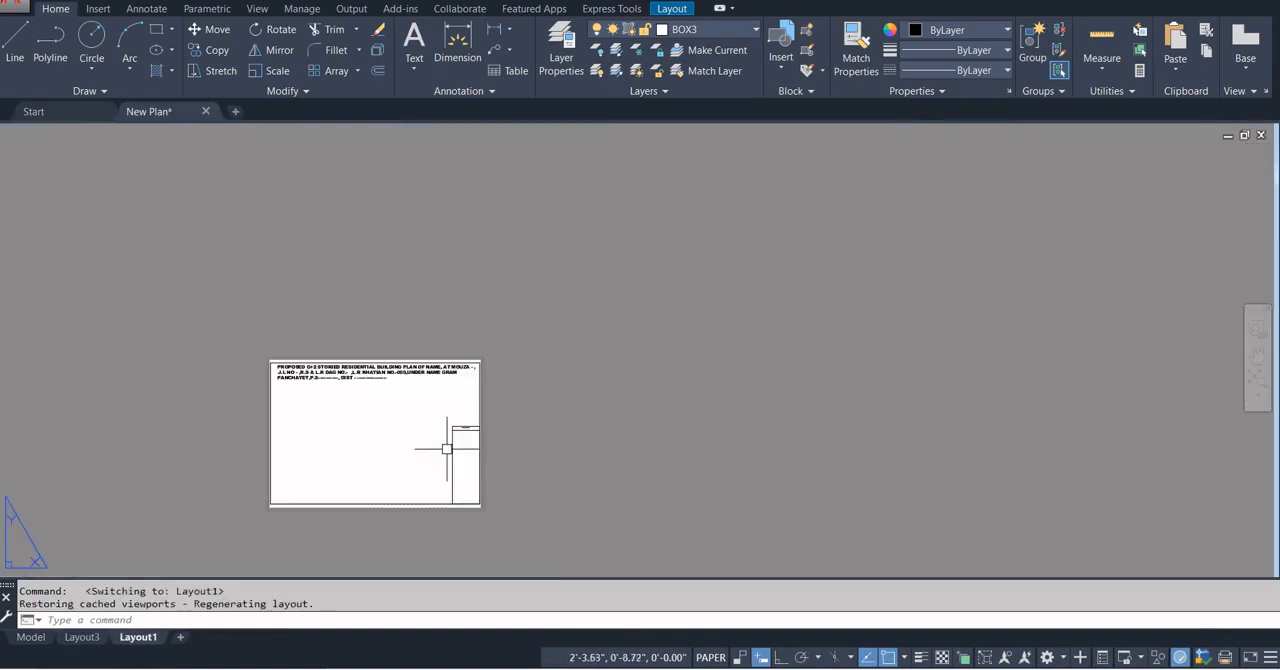
pyautogui.scroll(4, 443, 435)
pyautogui.moveTo(451, 452); pyautogui.dragTo(617, 372, button='middle')
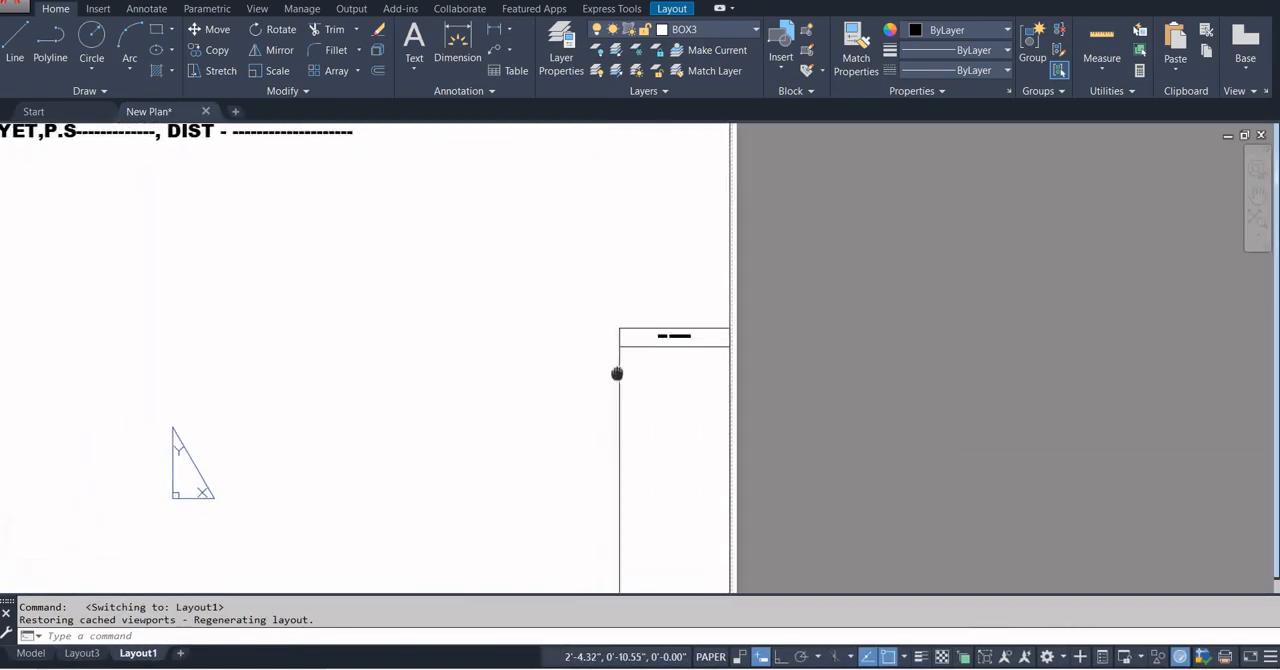
# Create a rectangular viewport on Layout1 from the sheet's left border edge down to the bottom border, in the lower-left corner.
pyautogui.scroll(-2, 617, 372)
pyautogui.moveTo(171, 471); pyautogui.dragTo(236, 433, button='middle')
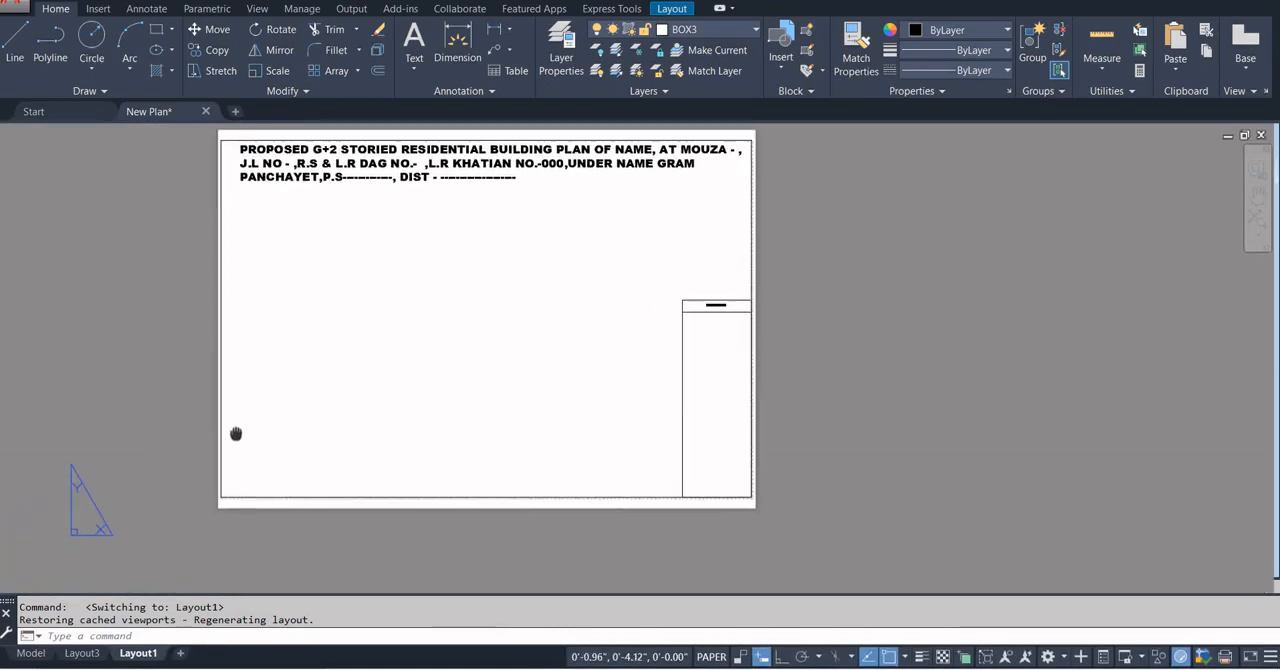
pyautogui.click(672, 10)
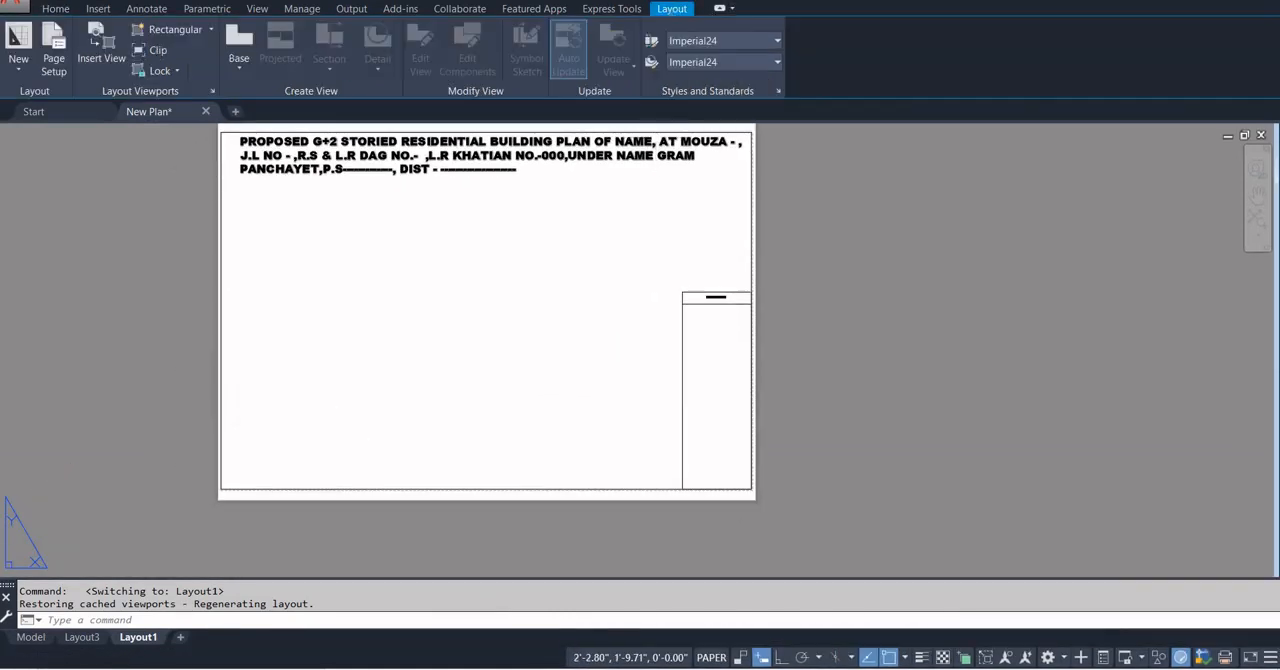
pyautogui.click(170, 30)
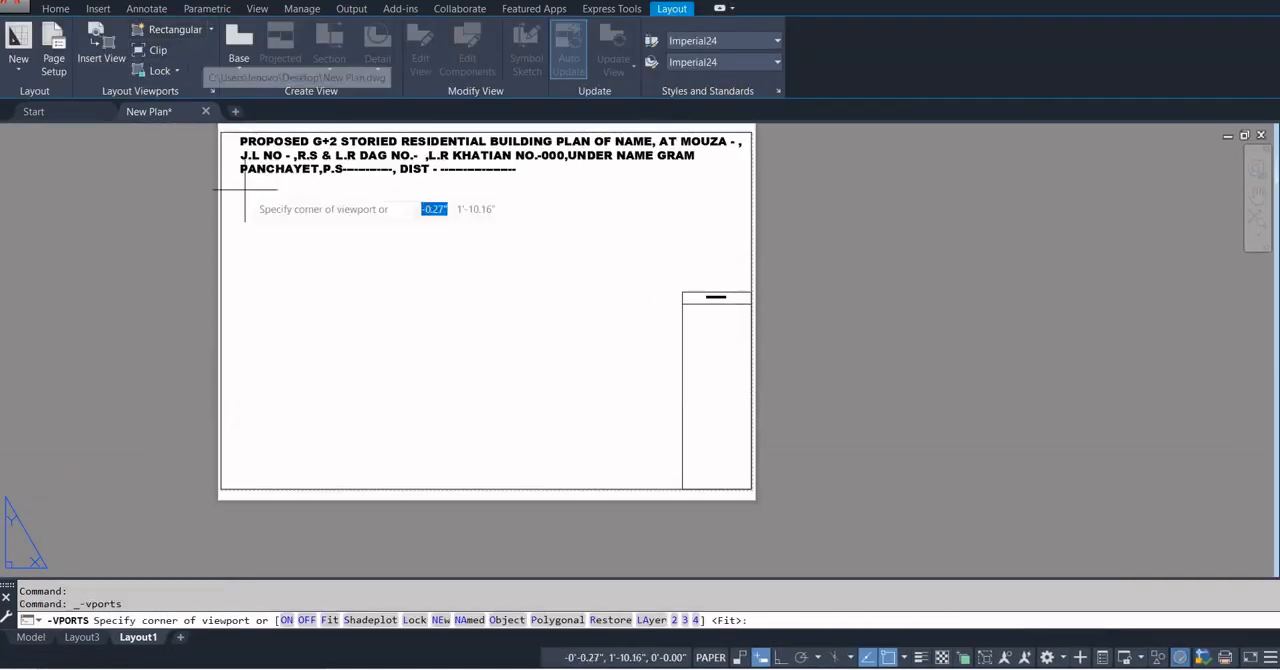
pyautogui.click(221, 328)
pyautogui.click(309, 488)
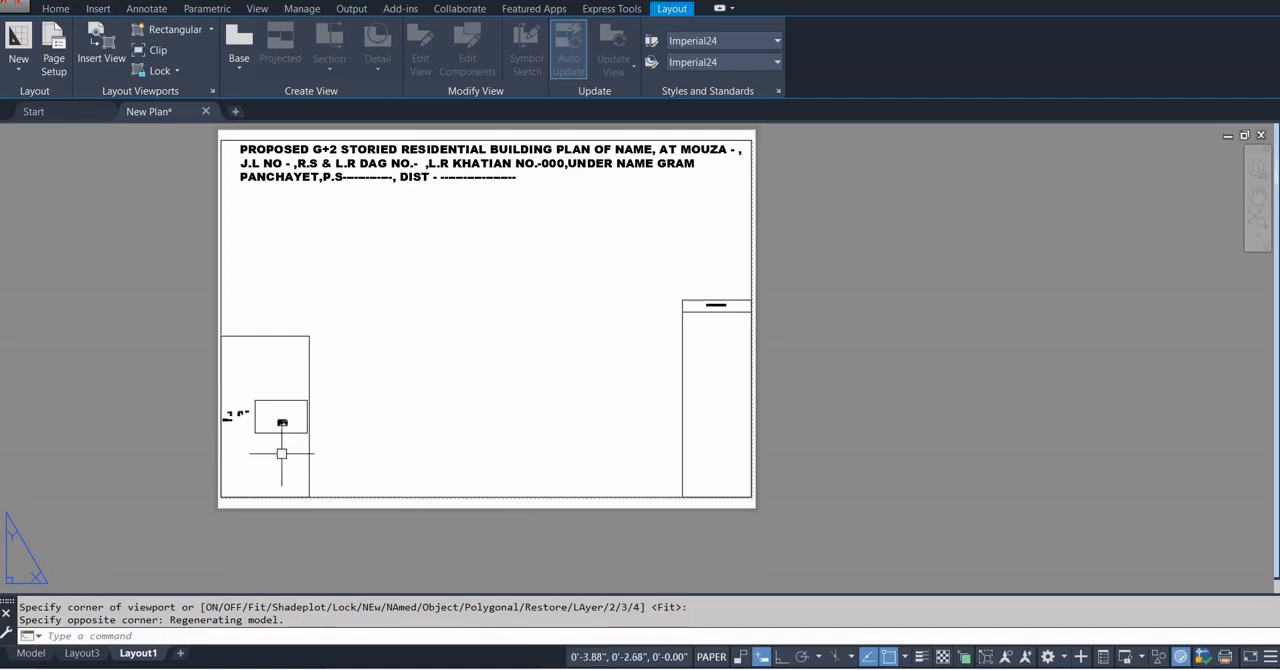
# Try zooming in both model space and paper space, switching the new viewport between them with the MS and PS commands.
pyautogui.doubleClick(251, 445)
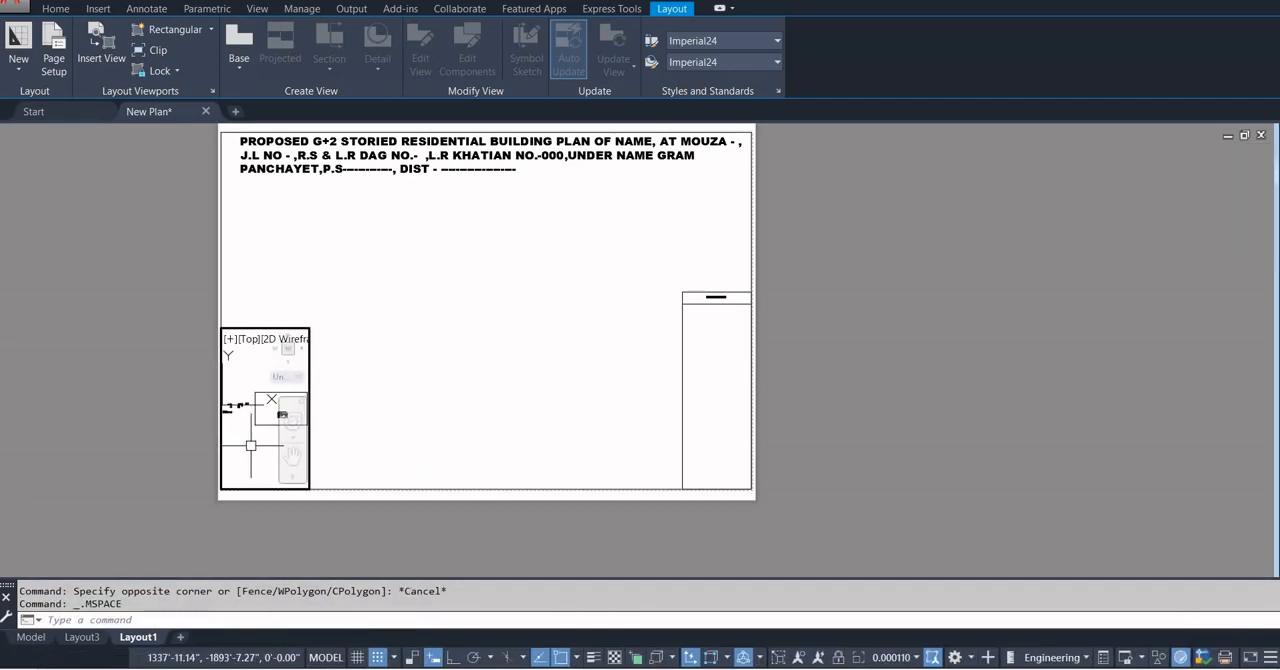
pyautogui.doubleClick(392, 422)
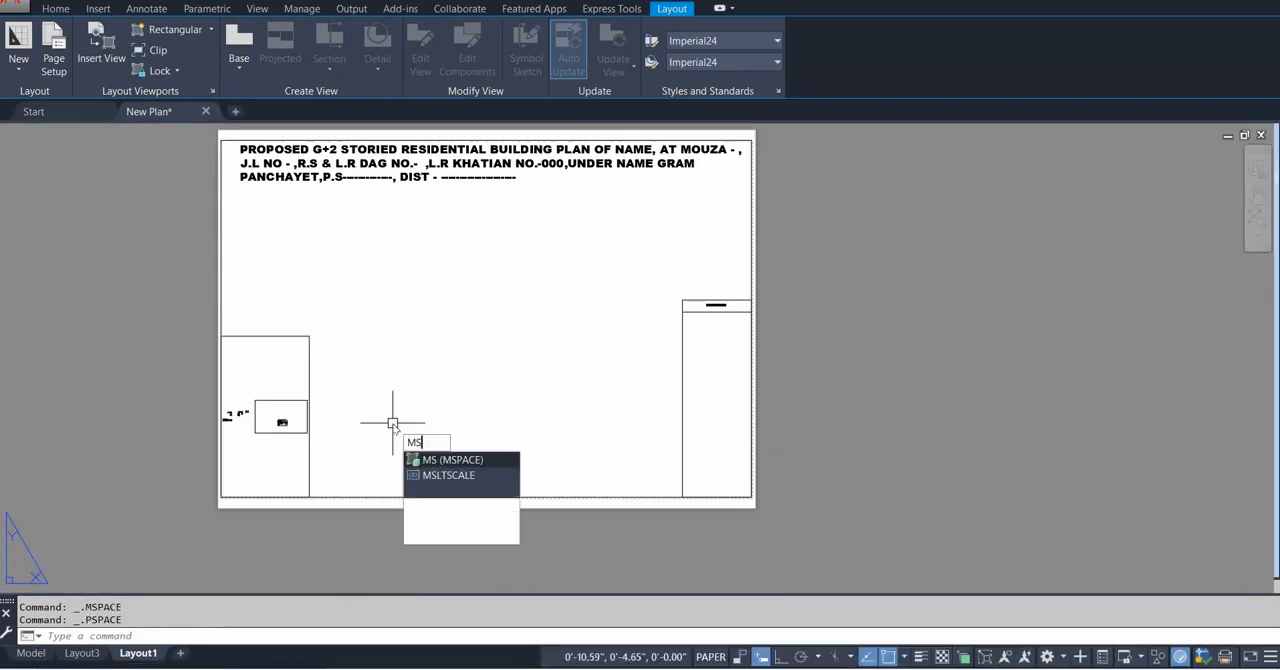
pyautogui.write('MS')
pyautogui.press('Return')
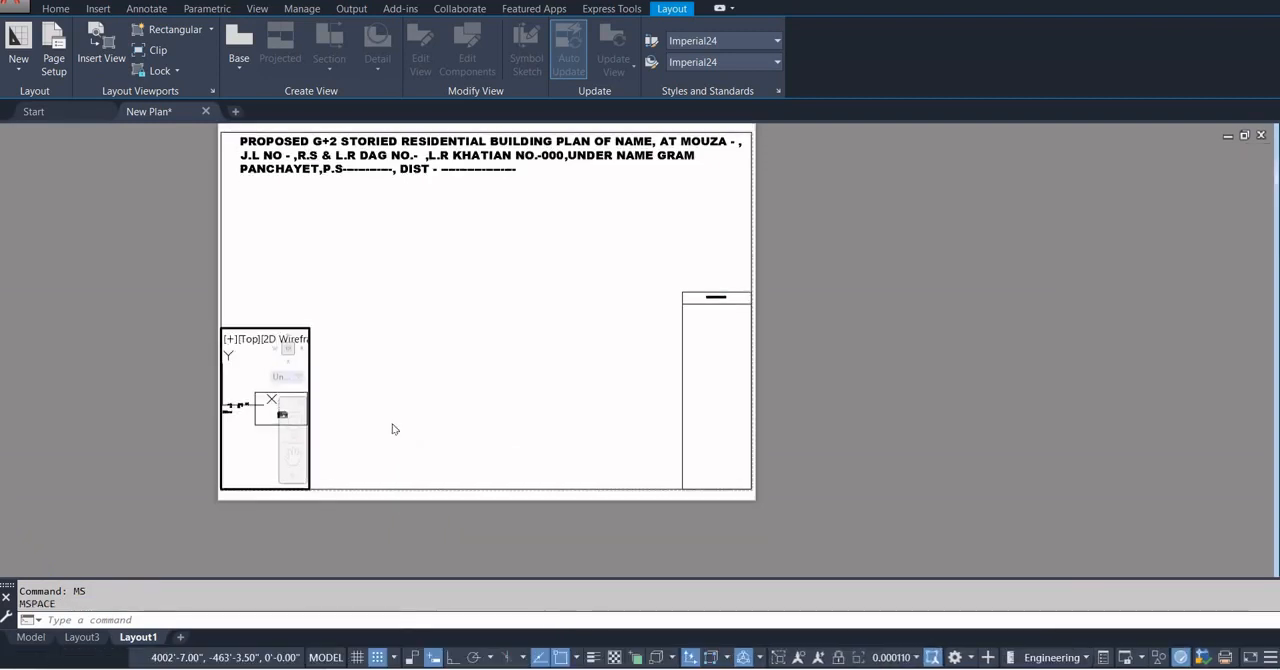
pyautogui.scroll(6, 392, 423)
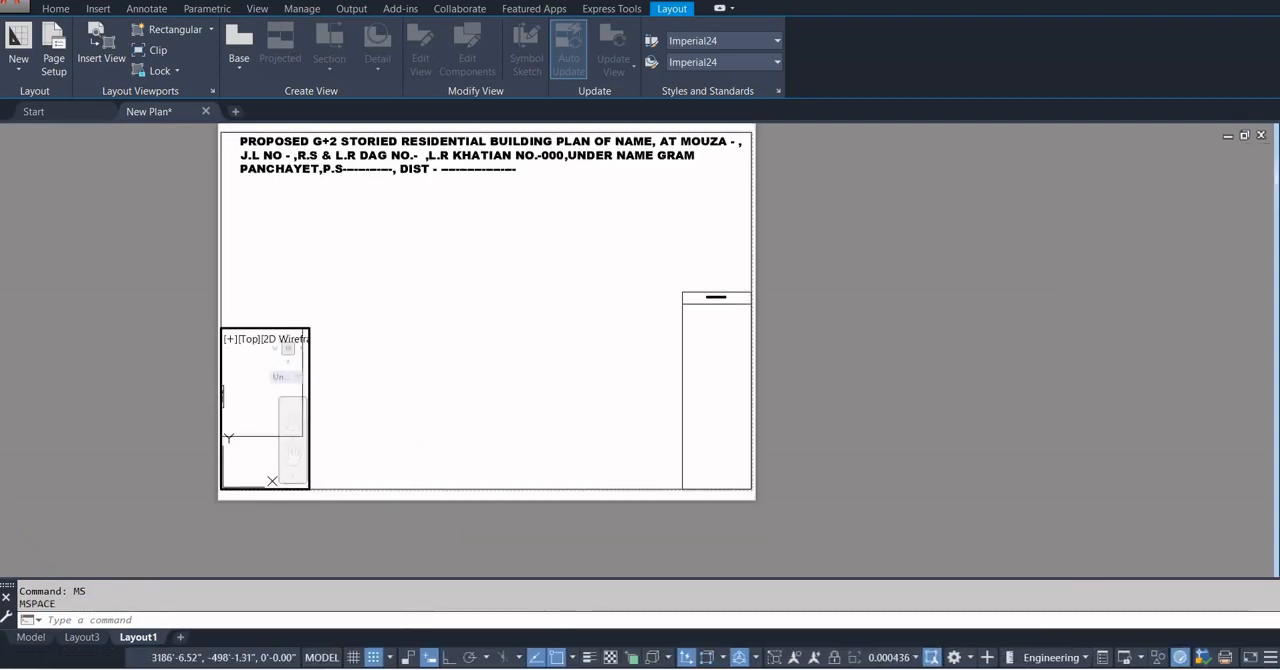
pyautogui.scroll(-4, 386, 394)
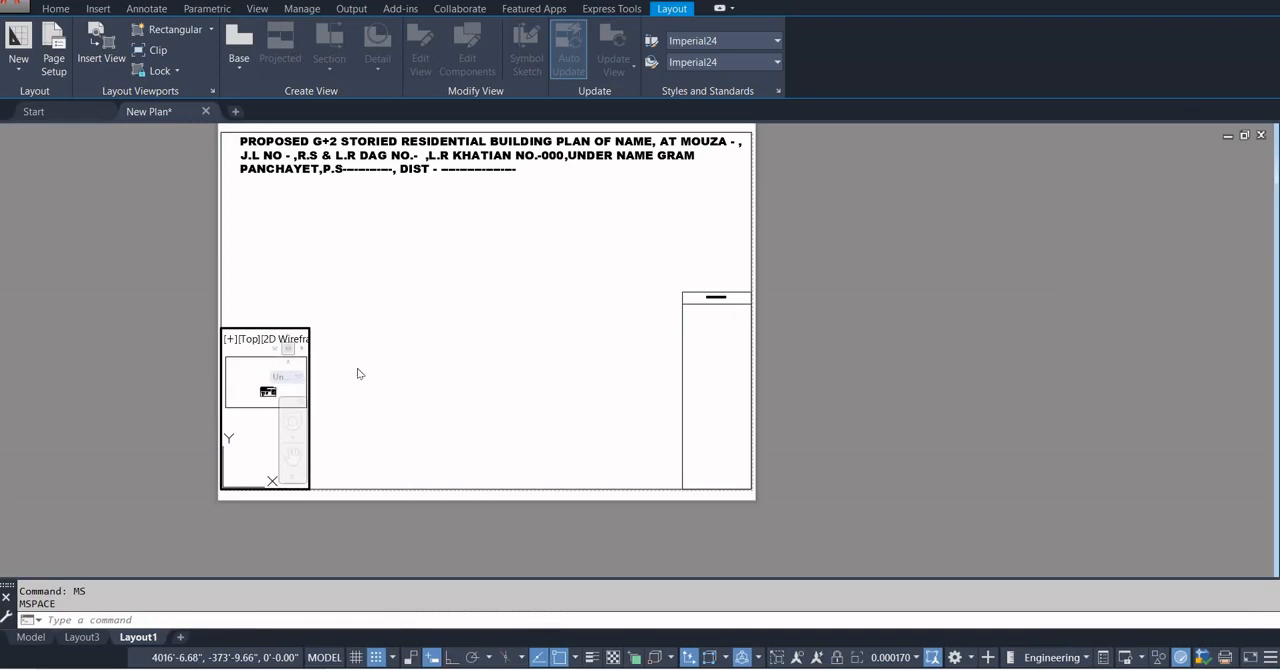
pyautogui.scroll(3, 335, 380)
pyautogui.scroll(-3, 329, 413)
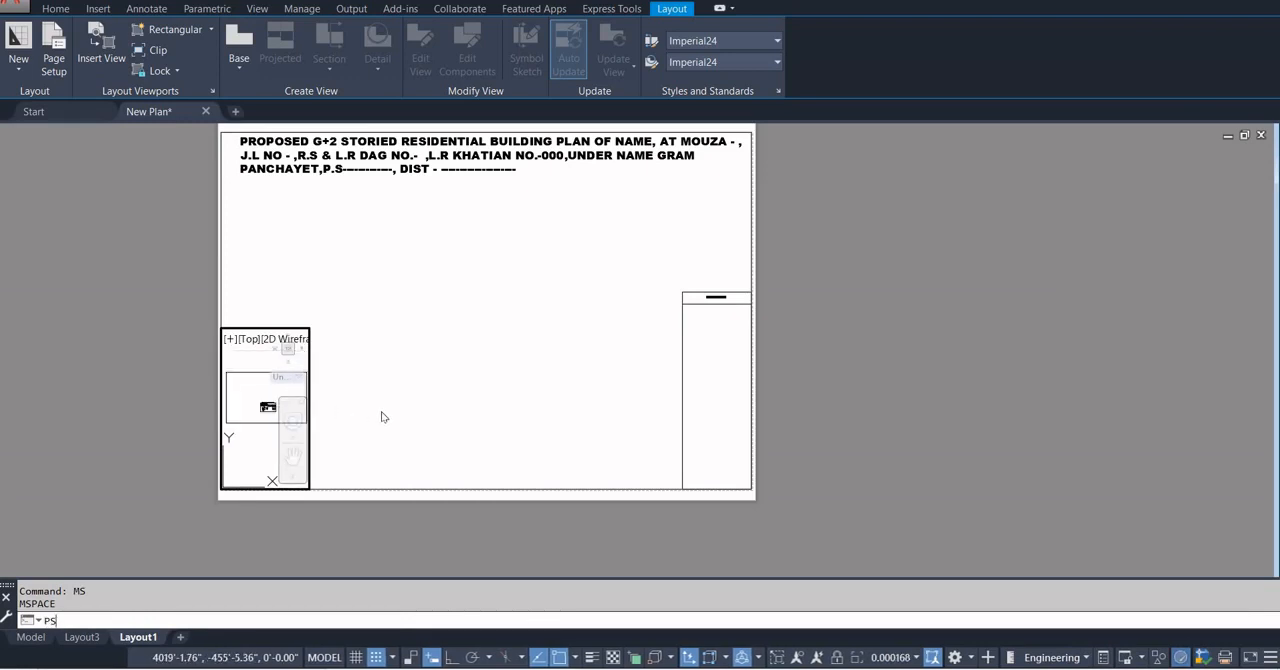
pyautogui.press('Return')
pyautogui.scroll(4, 388, 381)
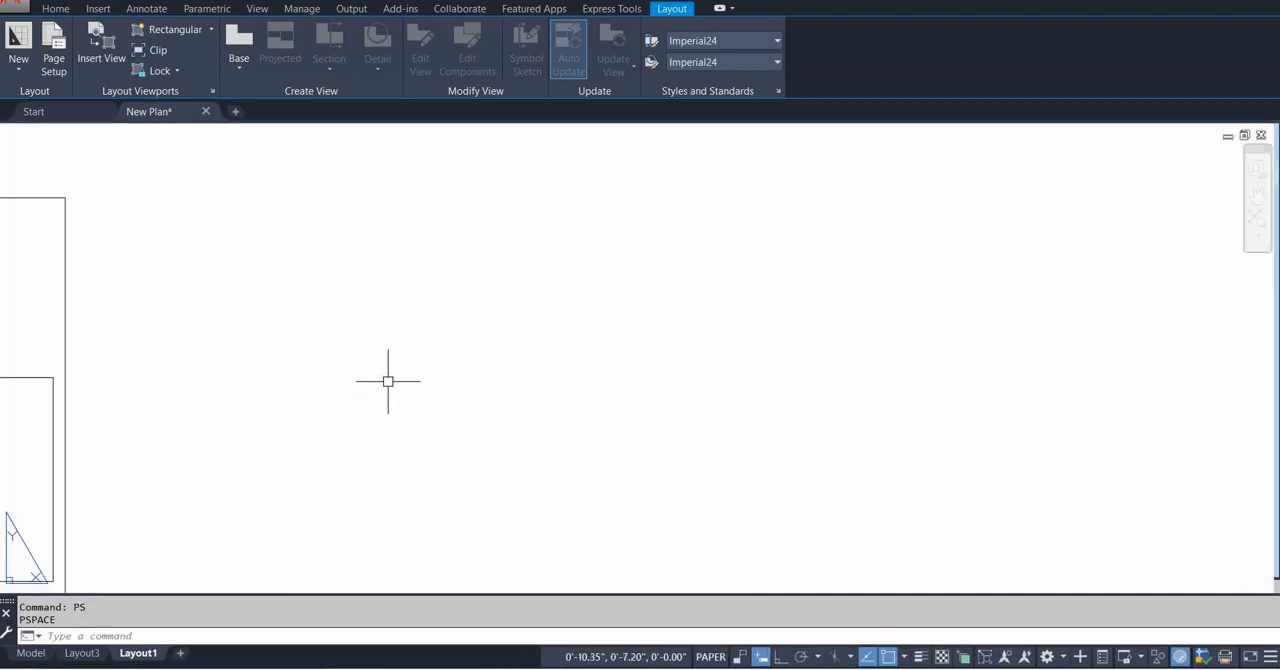
pyautogui.scroll(-4, 388, 380)
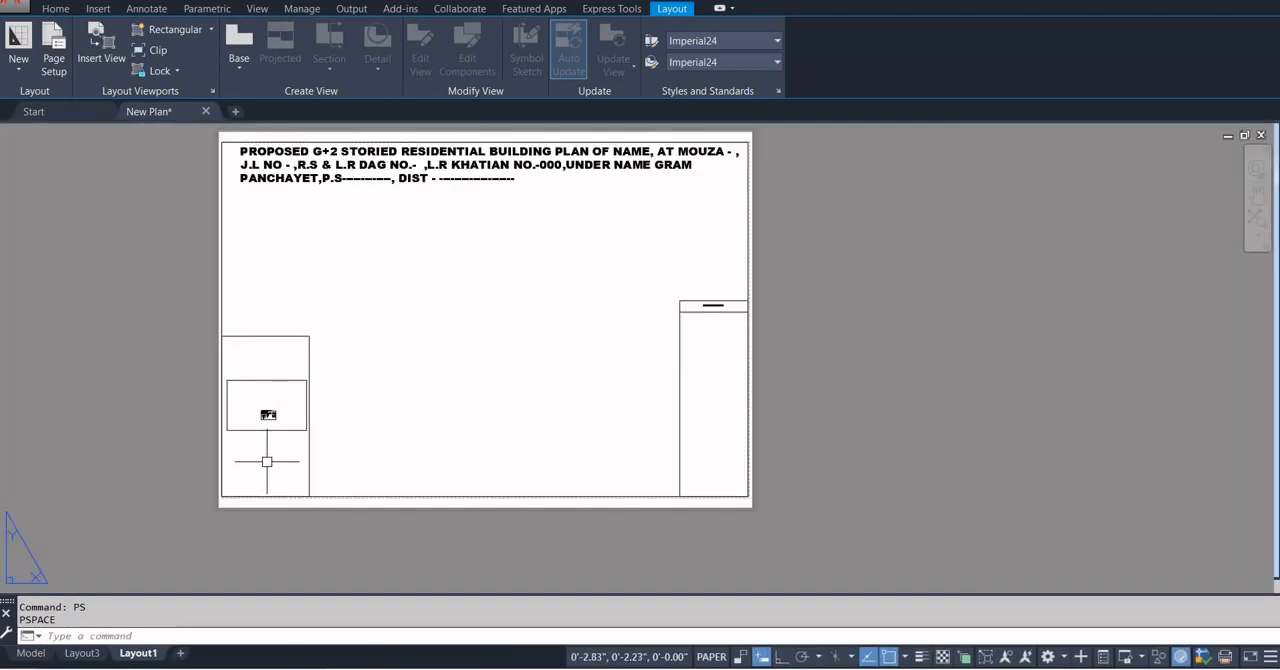
# Activate the lower-left viewport, bring the ground floor plan's title and scale label into it, and return to paper space.
pyautogui.scroll(2, 273, 456)
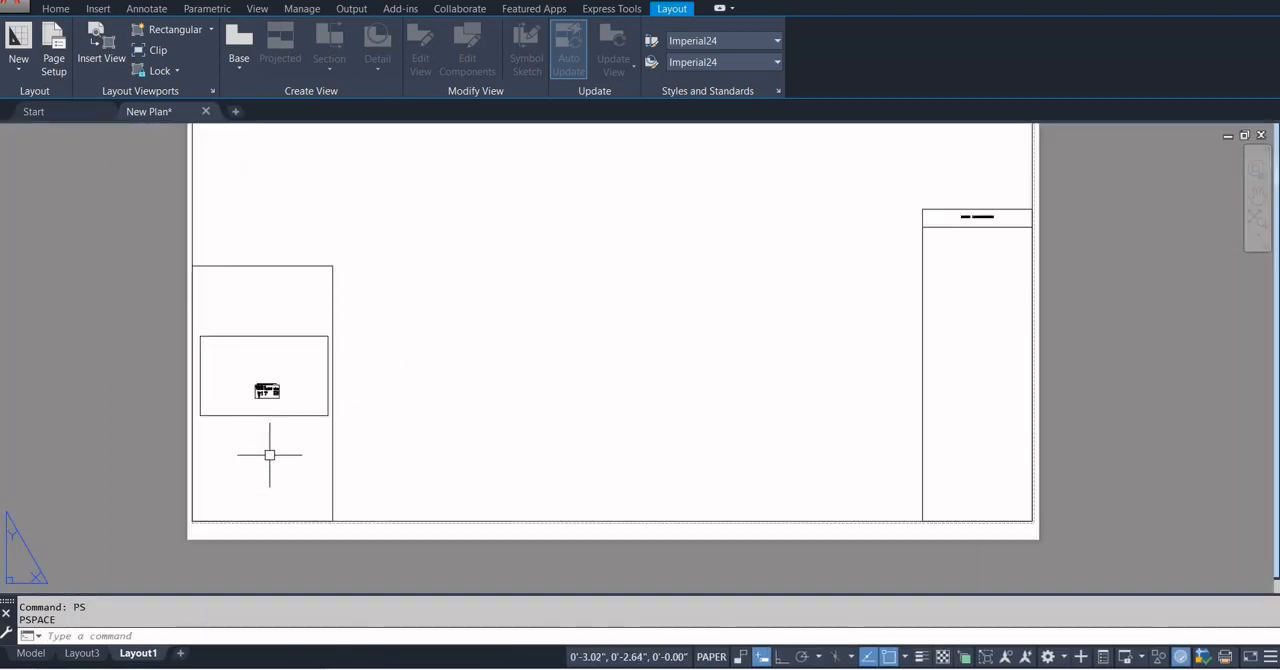
pyautogui.doubleClick(268, 456)
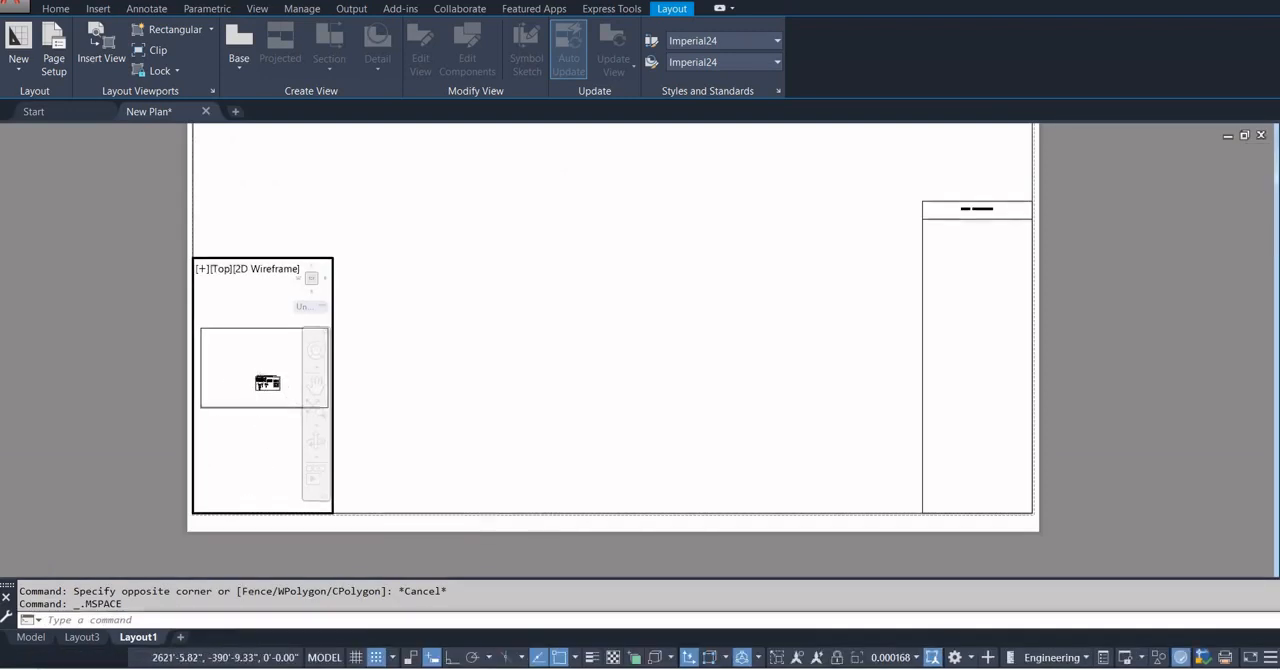
pyautogui.scroll(5, 258, 380)
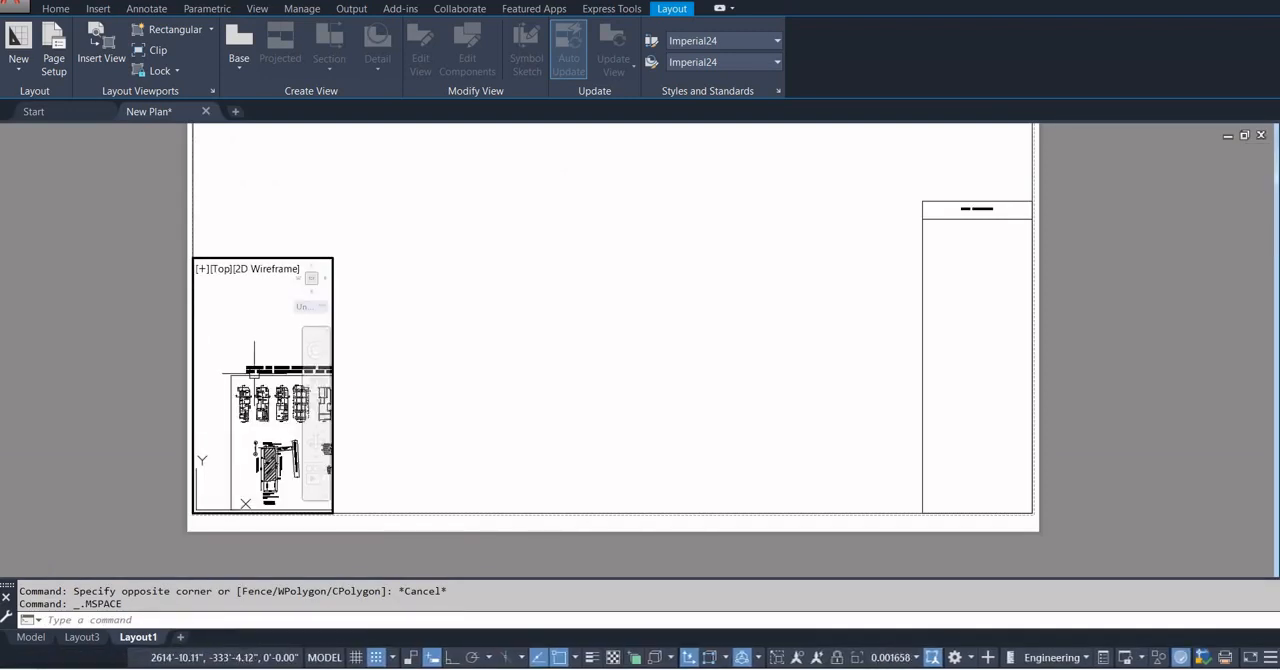
pyautogui.scroll(3, 238, 393)
pyautogui.moveTo(262, 427); pyautogui.dragTo(262, 398, button='middle')
pyautogui.scroll(4, 263, 385)
pyautogui.scroll(4, 290, 472)
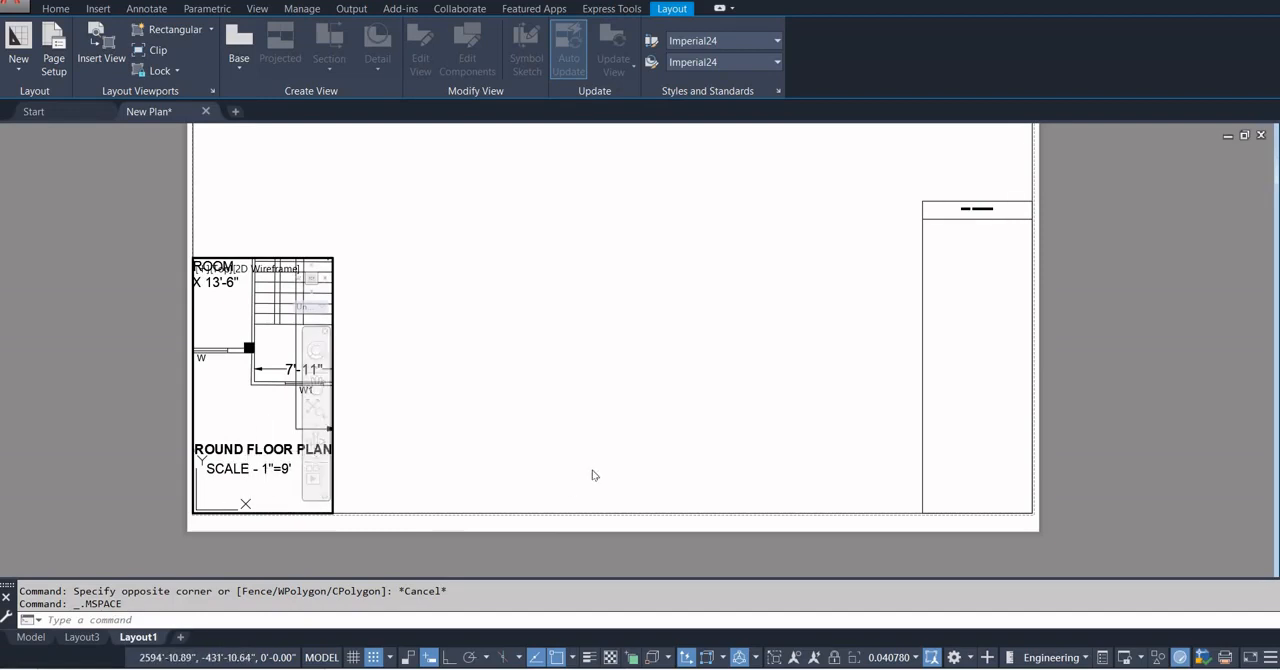
pyautogui.doubleClick(534, 418)
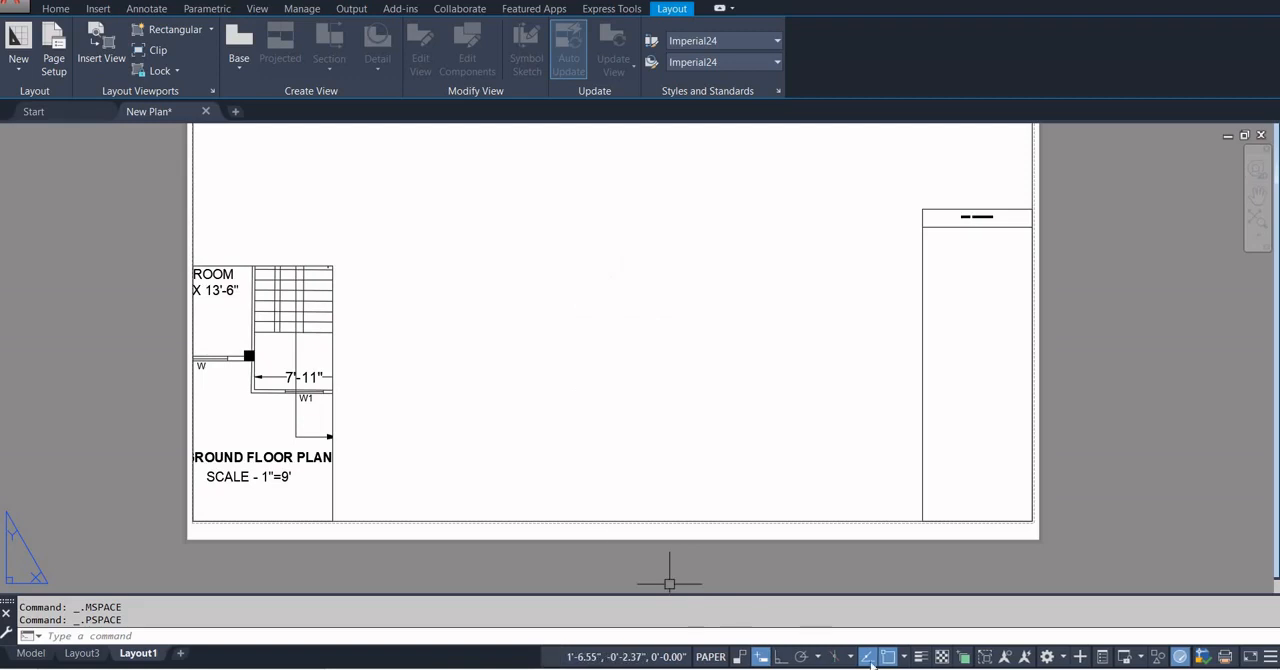
# Start a custom drawing scale for the viewport, named 1"=9', with 1 paper unit.
pyautogui.doubleClick(245, 480)
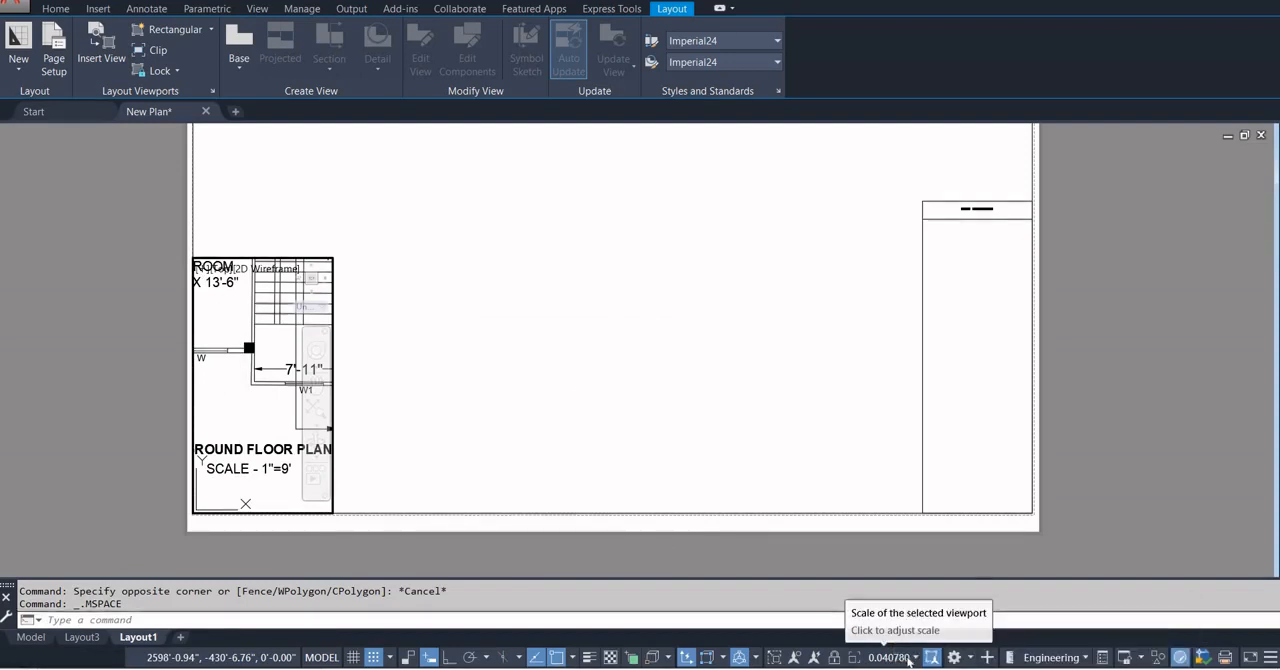
pyautogui.click(908, 658)
pyautogui.scroll(-5, 902, 580)
pyautogui.scroll(-2, 900, 576)
pyautogui.click(890, 589)
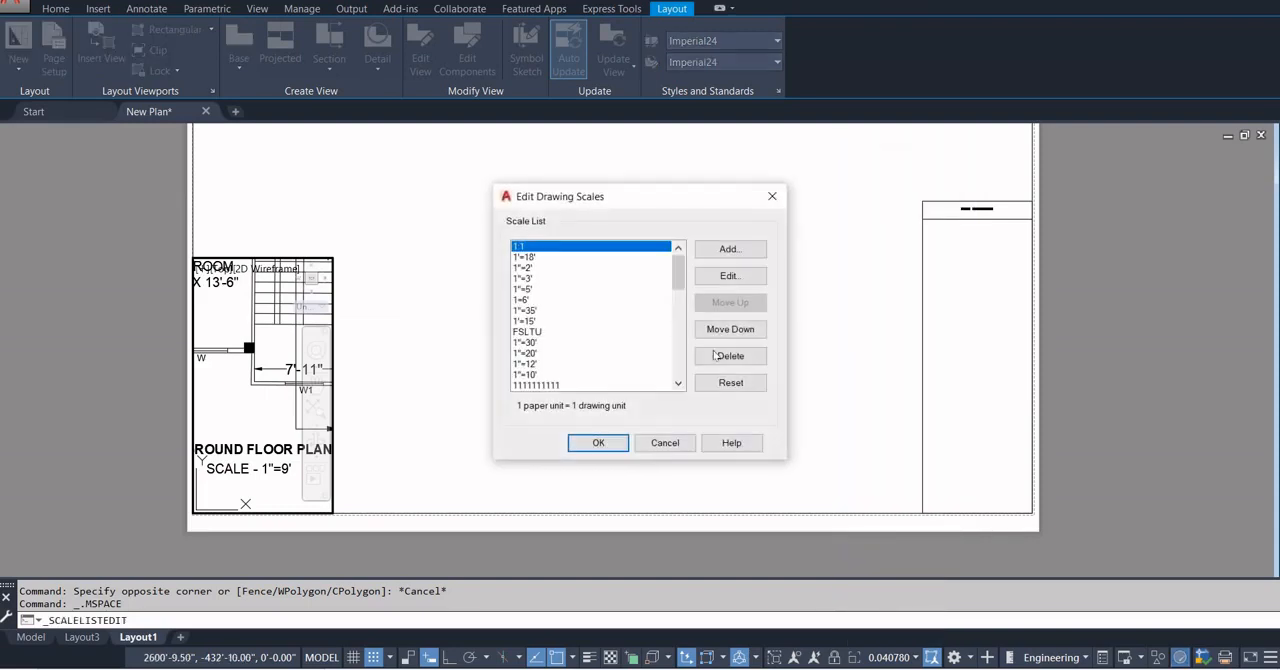
pyautogui.click(731, 251)
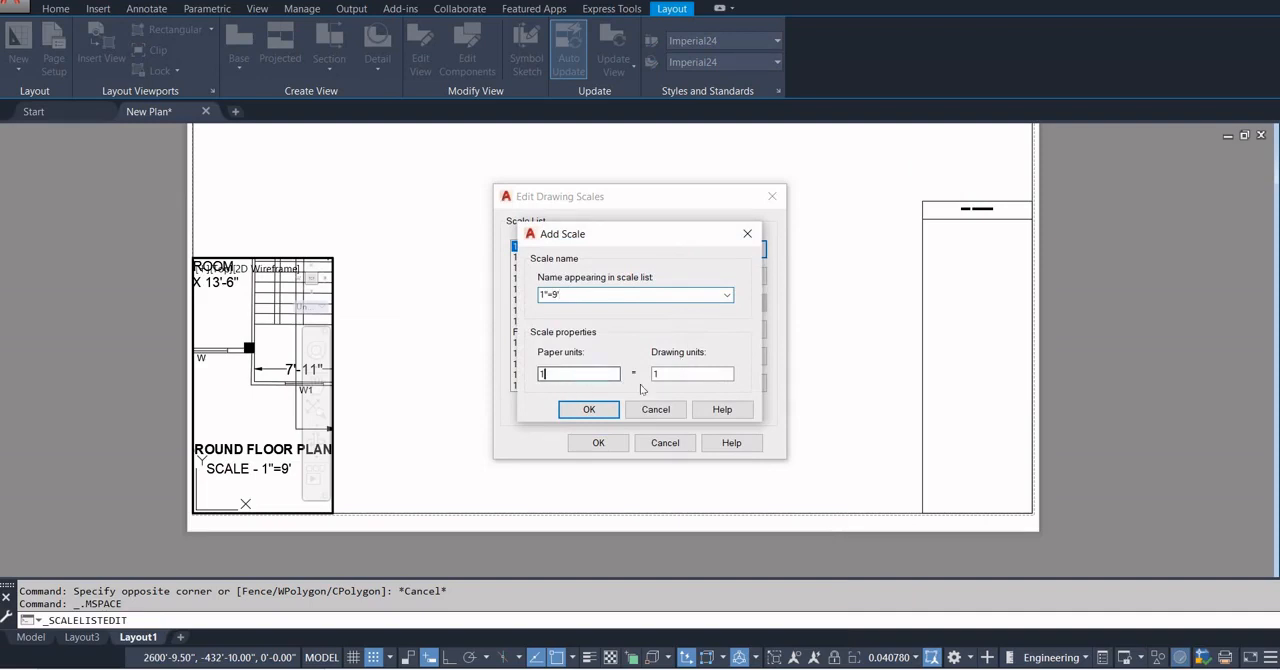
# Switch to Calculator and compute 9*12 to convert the 9 feet into inches.
pyautogui.press('super')
pyautogui.write('CAL')
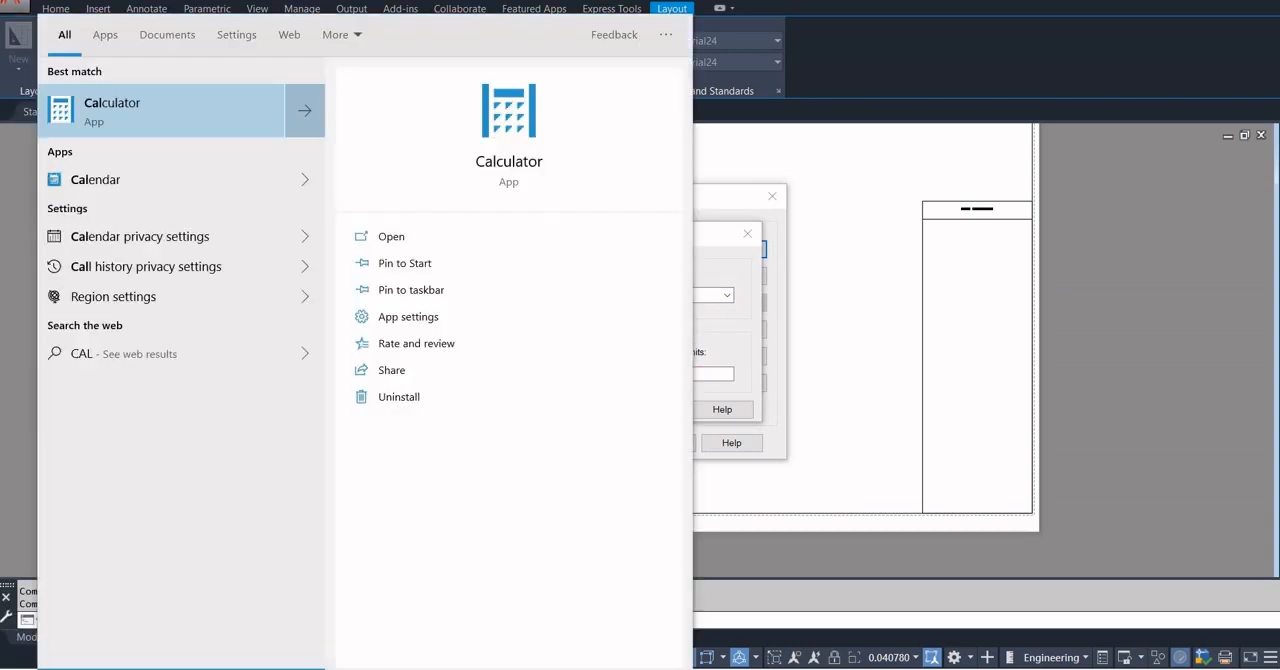
pyautogui.press('Return')
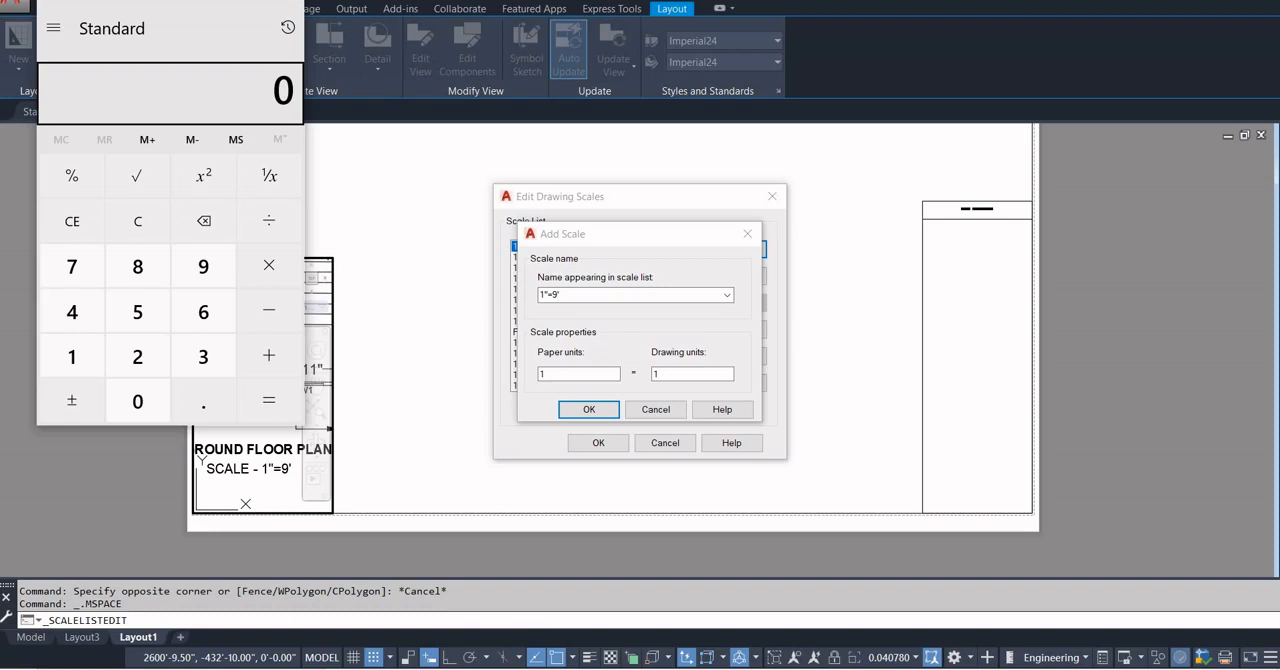
pyautogui.write('9*12')
pyautogui.press('Return')
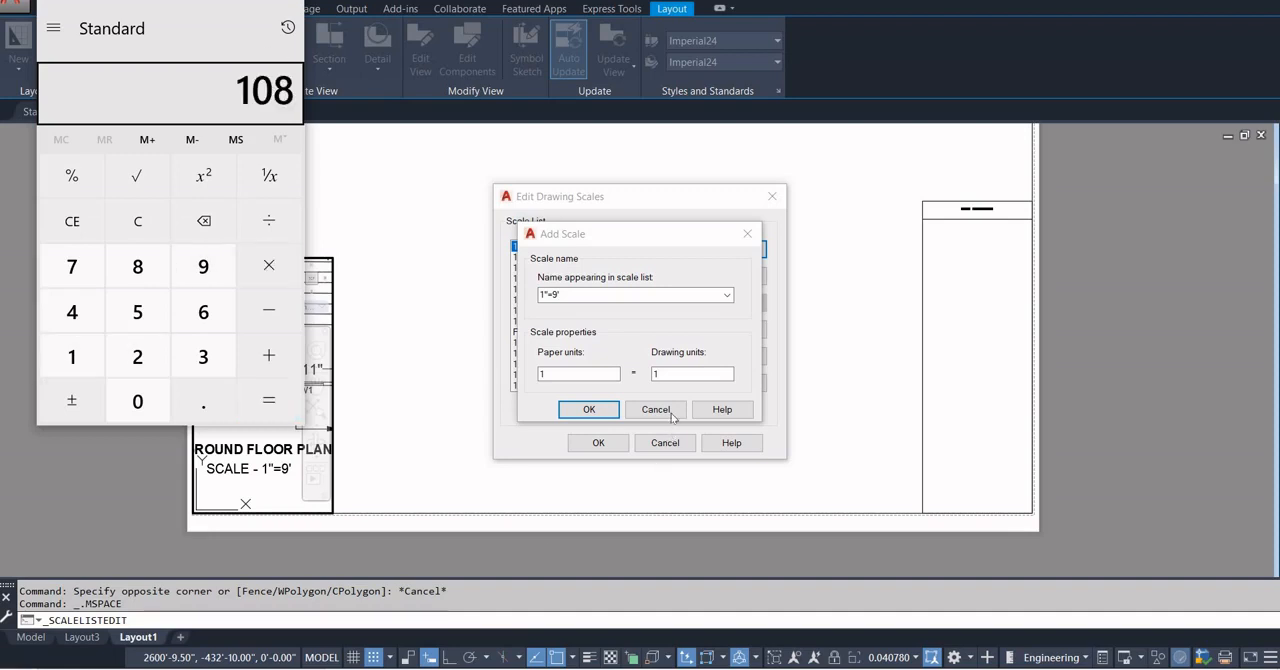
# Set the 1"=9' scale's drawing units to 108 and save it to the drawing scale list.
pyautogui.click(686, 372)
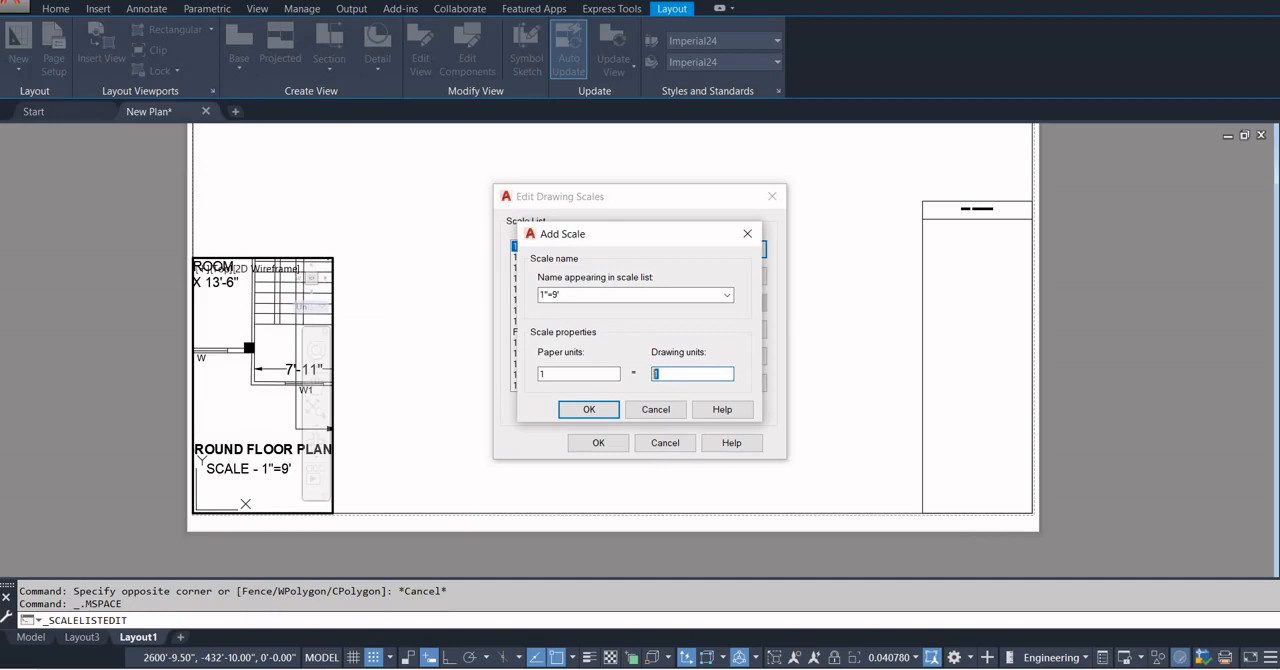
pyautogui.click(589, 408)
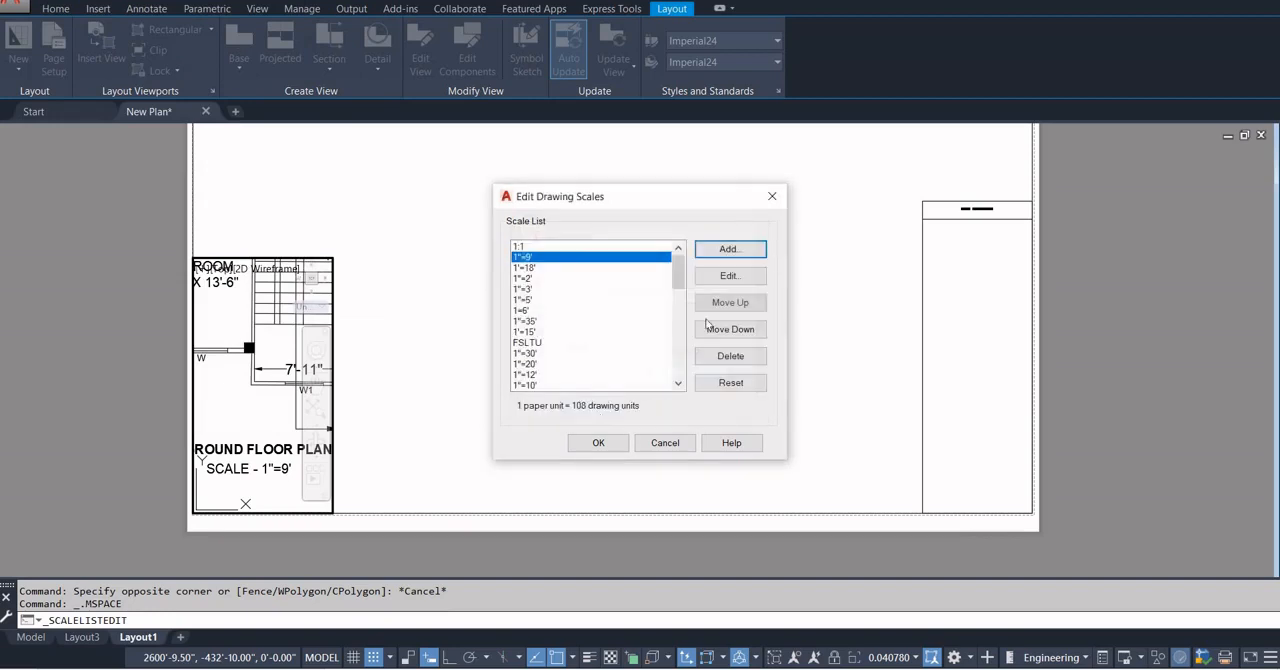
pyautogui.click(596, 443)
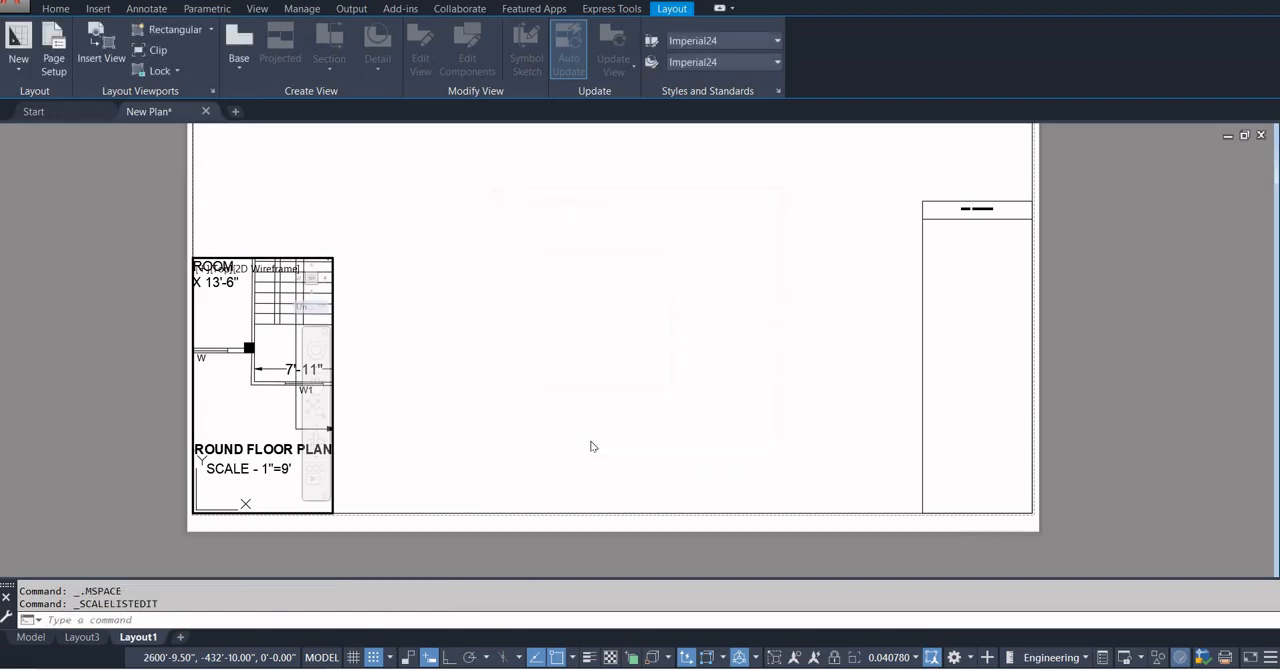
# Return to paper space and set the ground floor plan viewport's scale to 1"=9'.
pyautogui.doubleClick(425, 398)
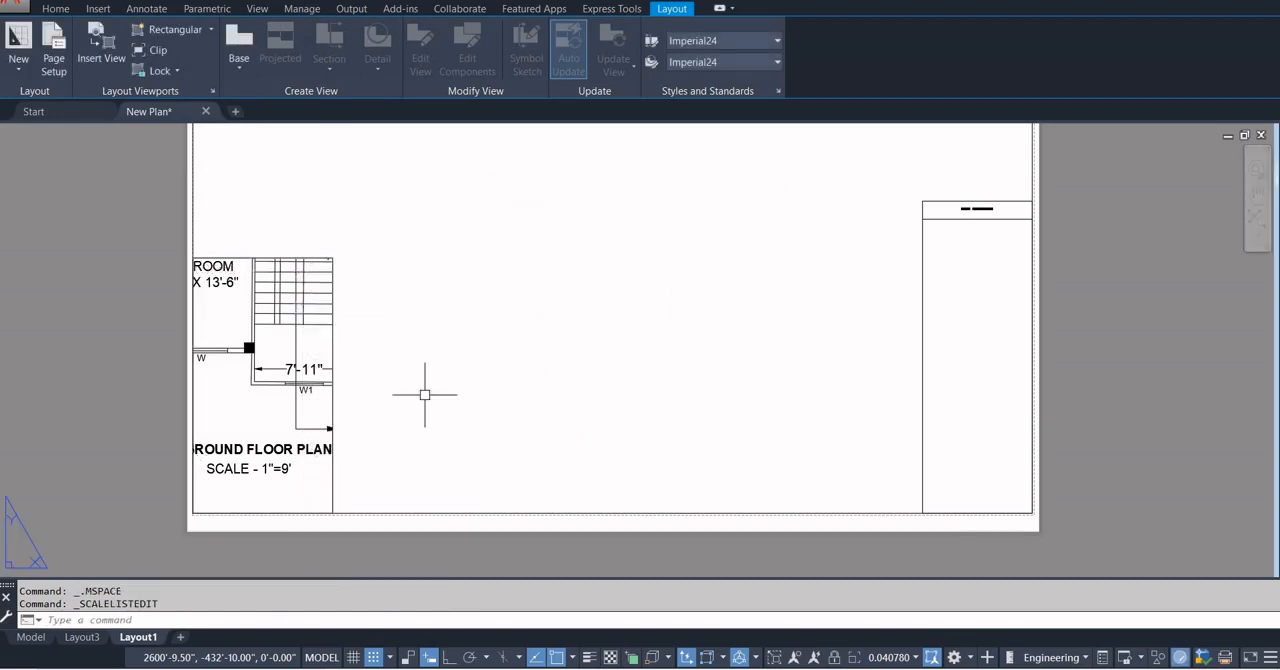
pyautogui.click(330, 346)
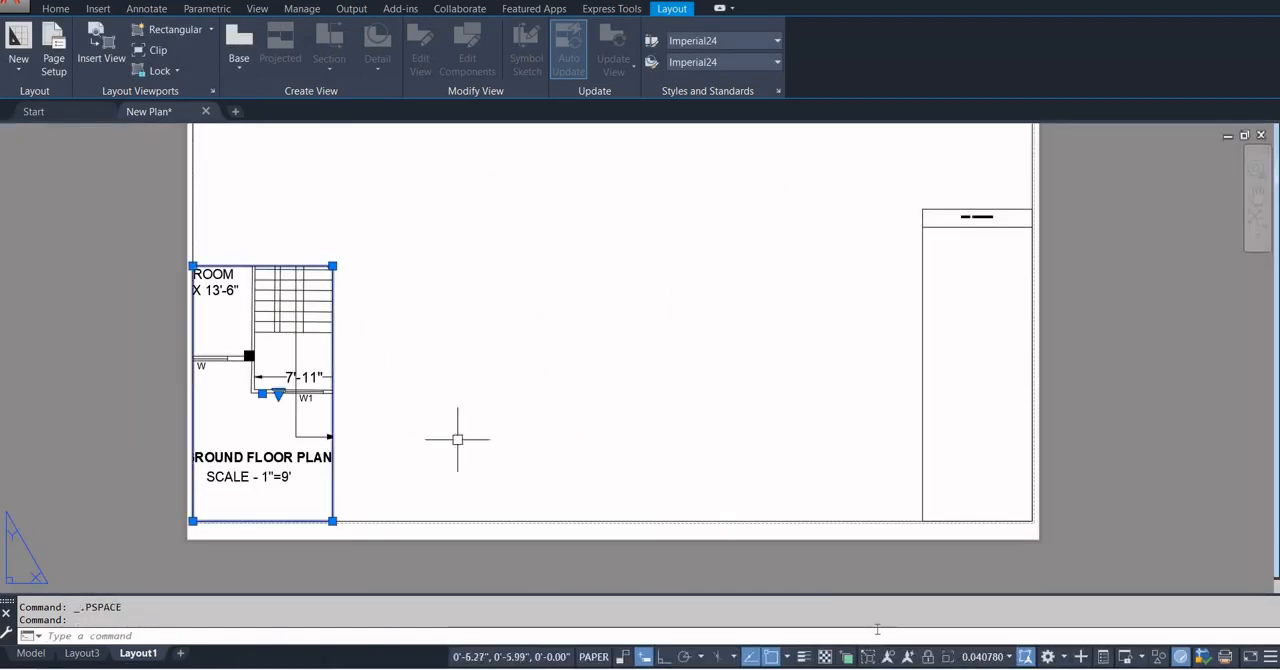
pyautogui.click(1007, 658)
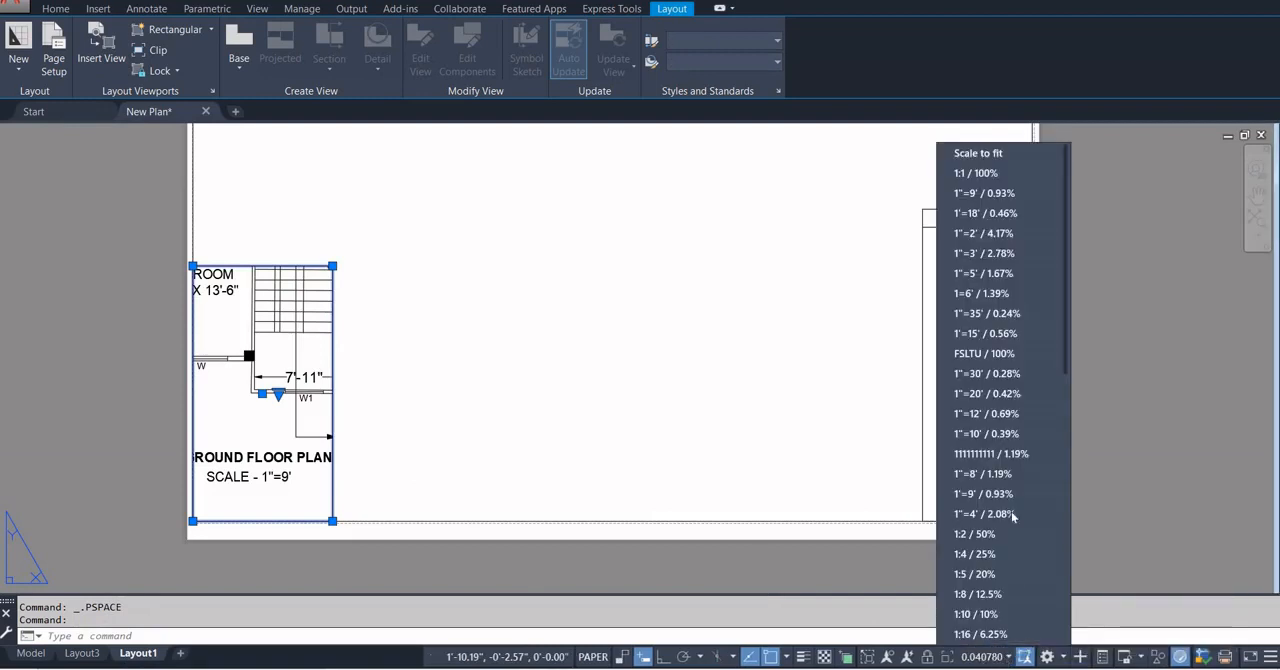
pyautogui.click(972, 194)
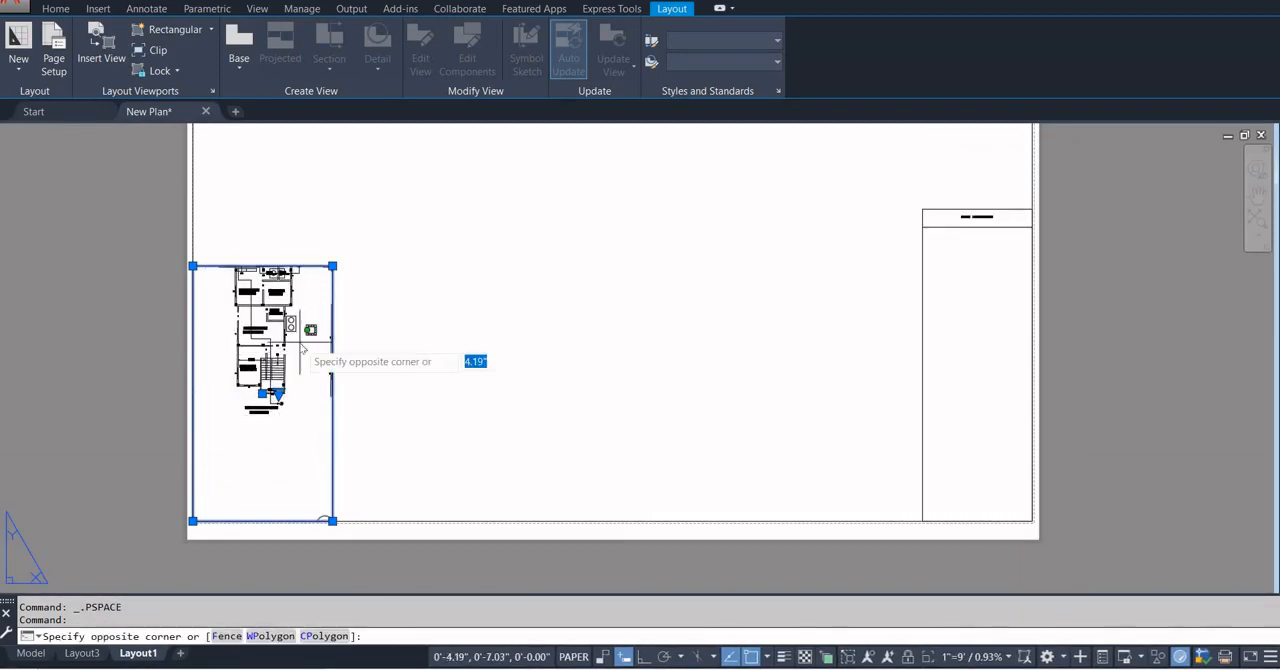
# Reposition the ground floor plan inside its viewport so the whole plan and its title fit, and return to paper space.
pyautogui.doubleClick(300, 331)
pyautogui.moveTo(281, 361); pyautogui.dragTo(287, 441, button='middle')
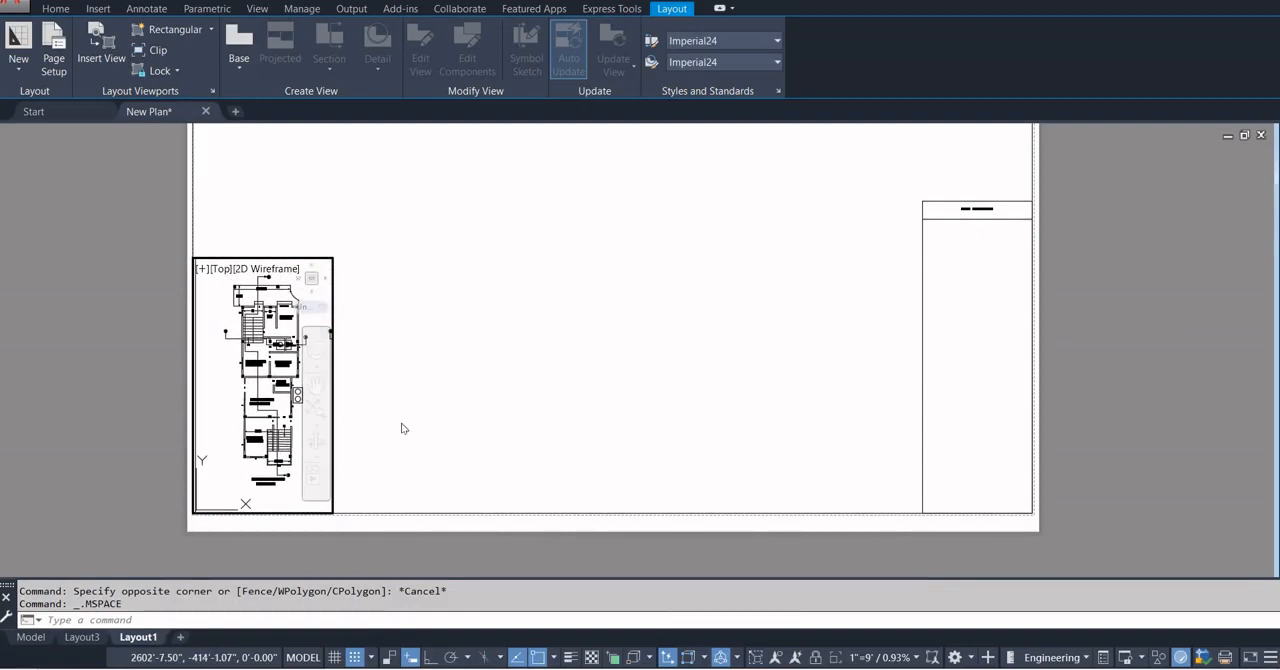
pyautogui.doubleClick(400, 429)
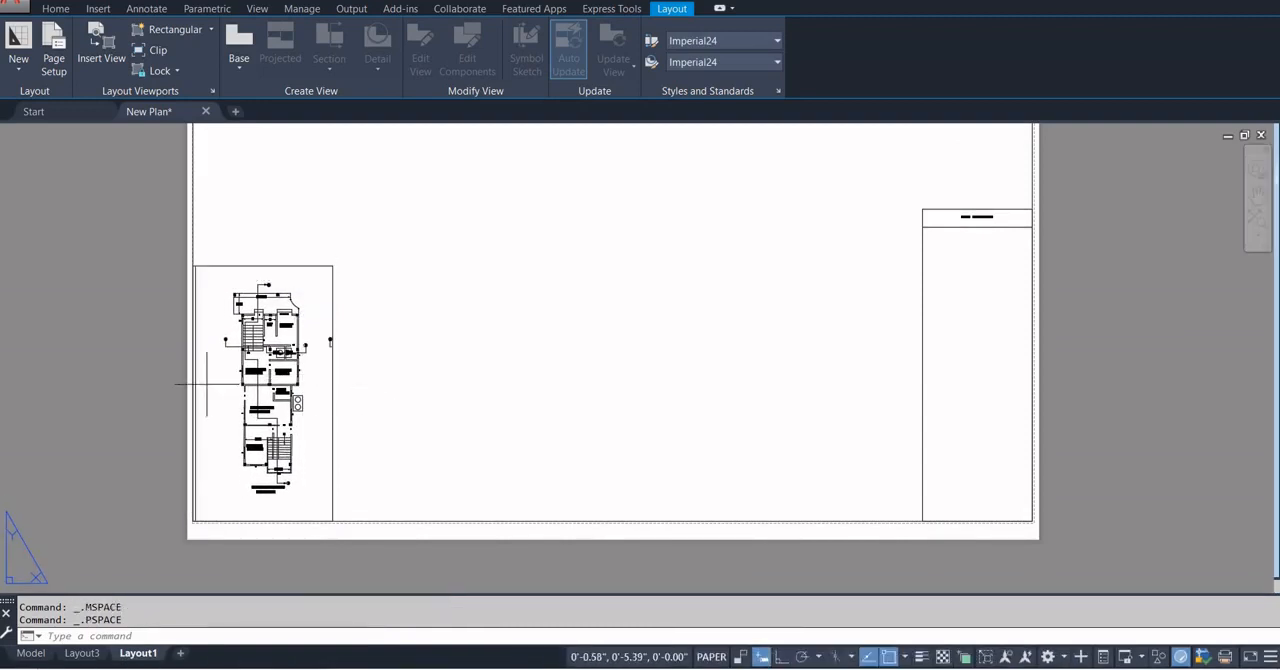
pyautogui.doubleClick(239, 397)
pyautogui.moveTo(240, 397); pyautogui.dragTo(248, 399, button='middle')
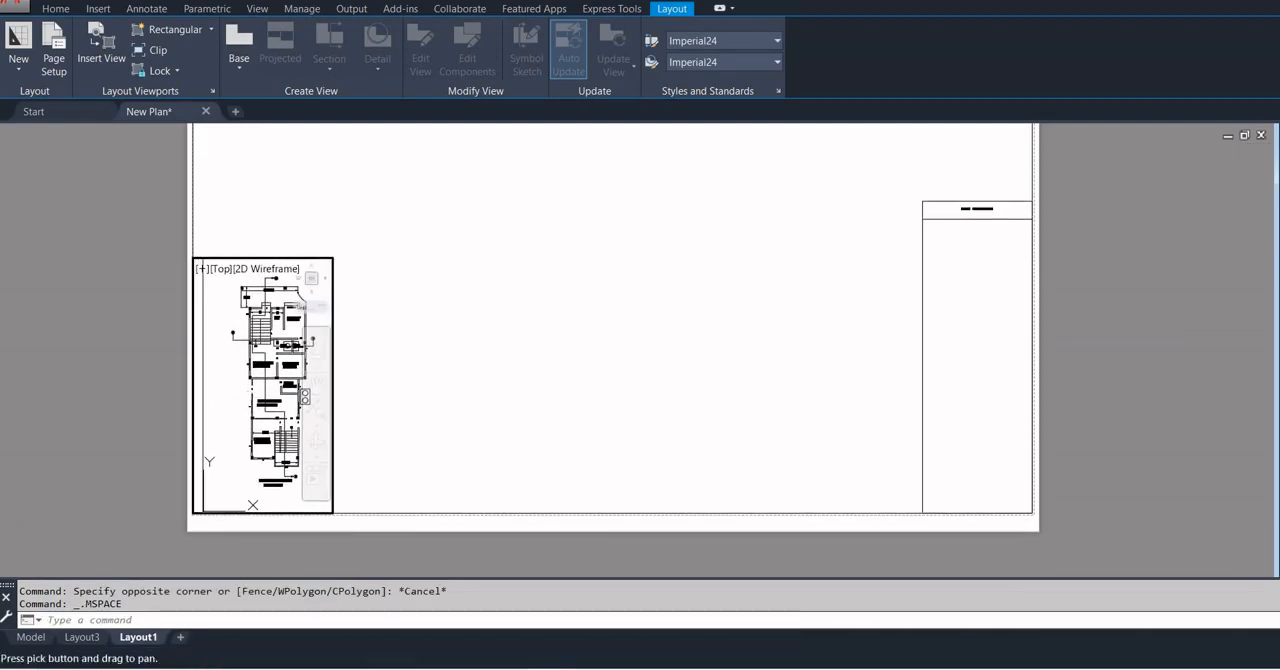
pyautogui.click(231, 385)
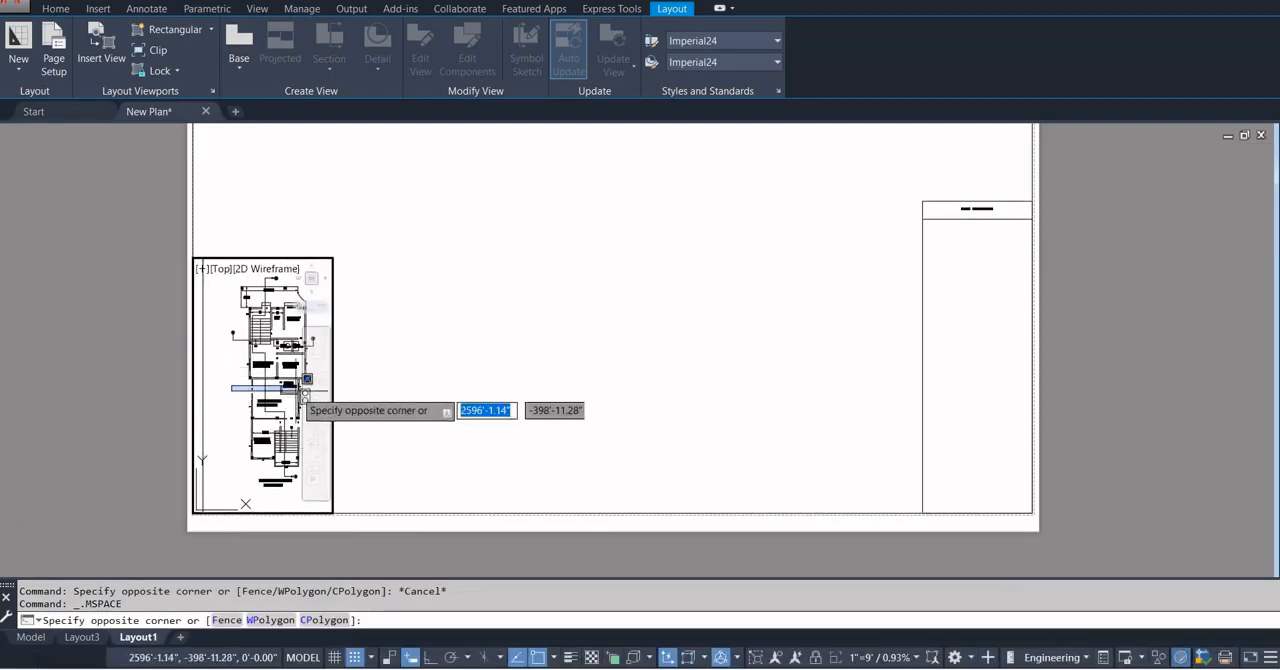
pyautogui.doubleClick(408, 372)
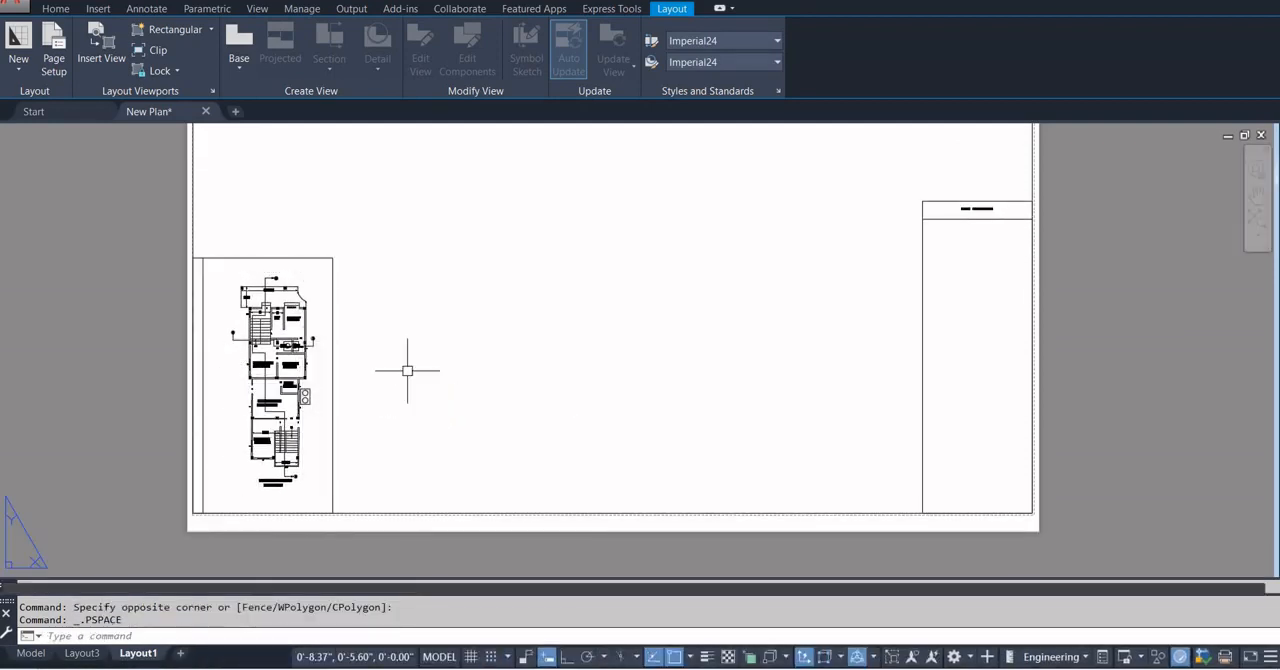
# Shrink the ground floor plan viewport from its upper-left corner and move it just inside the lower-left corner of the sheet border.
pyautogui.click(333, 310)
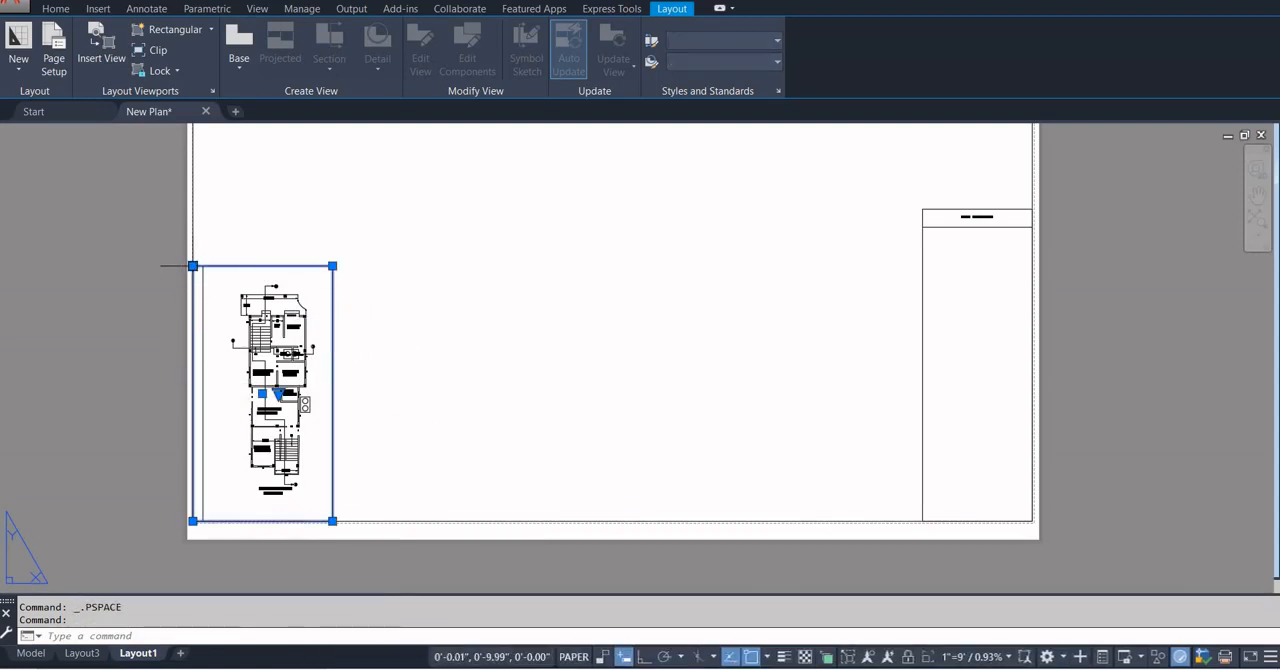
pyautogui.click(192, 266)
pyautogui.click(219, 275)
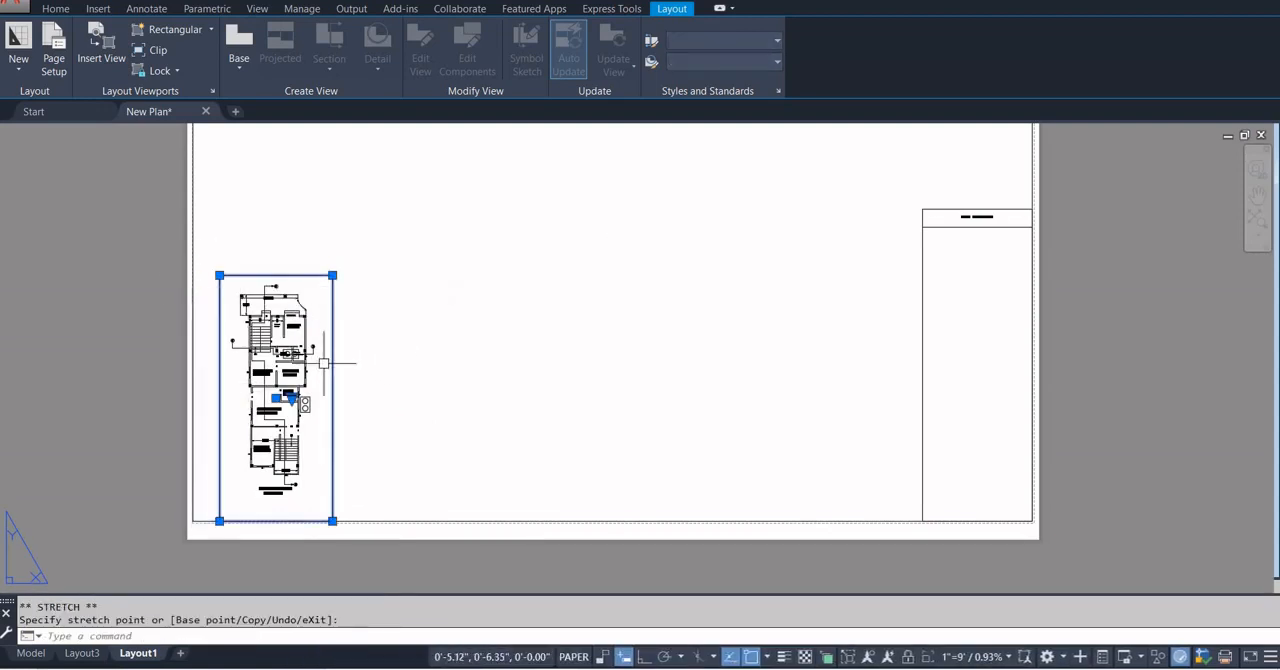
pyautogui.write('m')
pyautogui.press('Return')
pyautogui.click(375, 427)
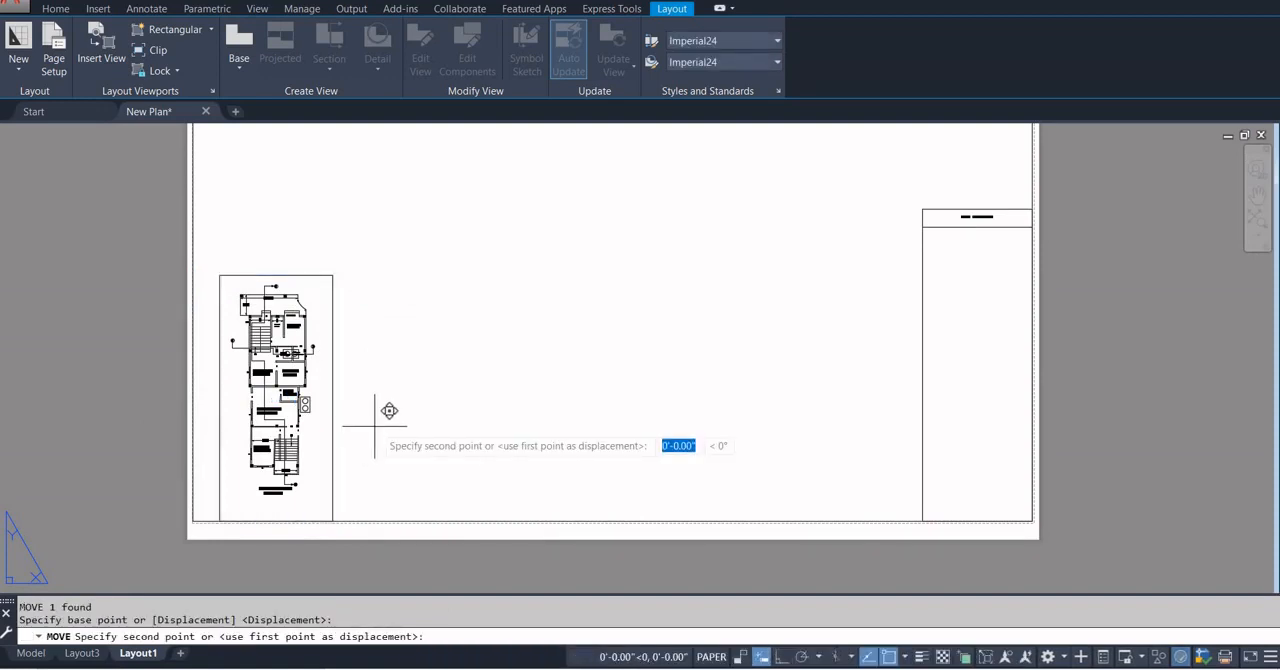
pyautogui.click(350, 421)
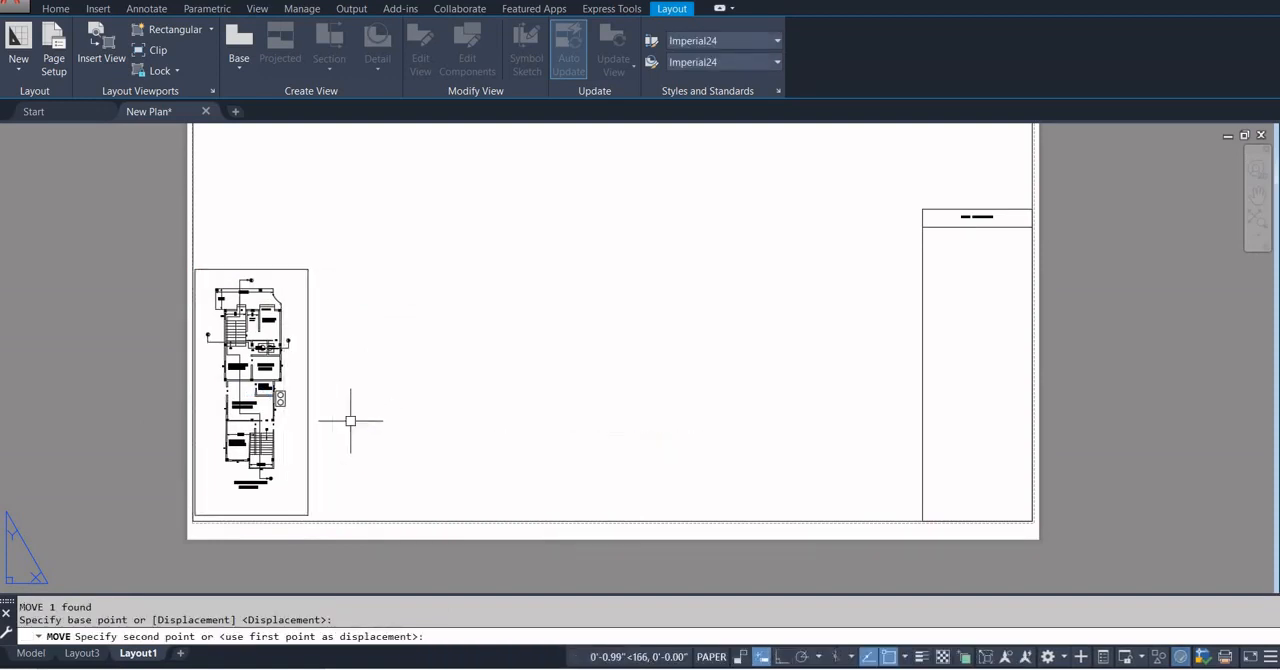
pyautogui.click(418, 430)
pyautogui.click(408, 415)
# Change the scale note under the GROUND FLOOR PLAN title to SCALE - 1"=8' and return to paper space.
pyautogui.scroll(-5, 414, 437)
pyautogui.scroll(7, 414, 437)
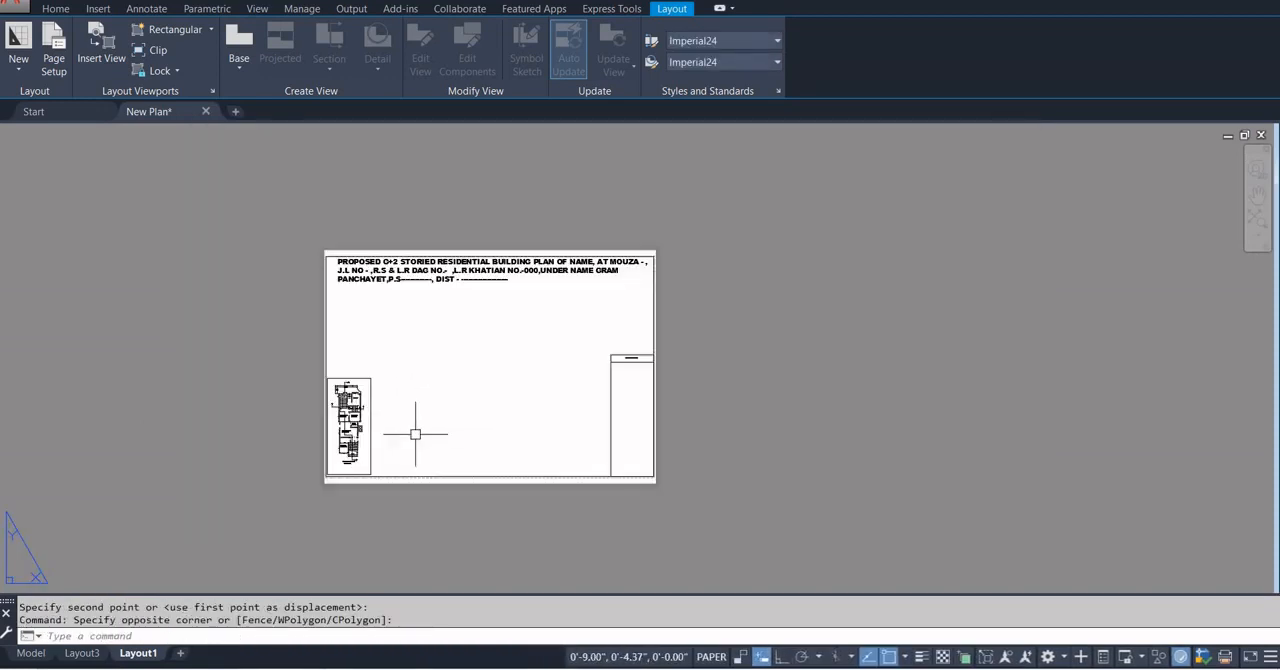
pyautogui.scroll(-2, 388, 378)
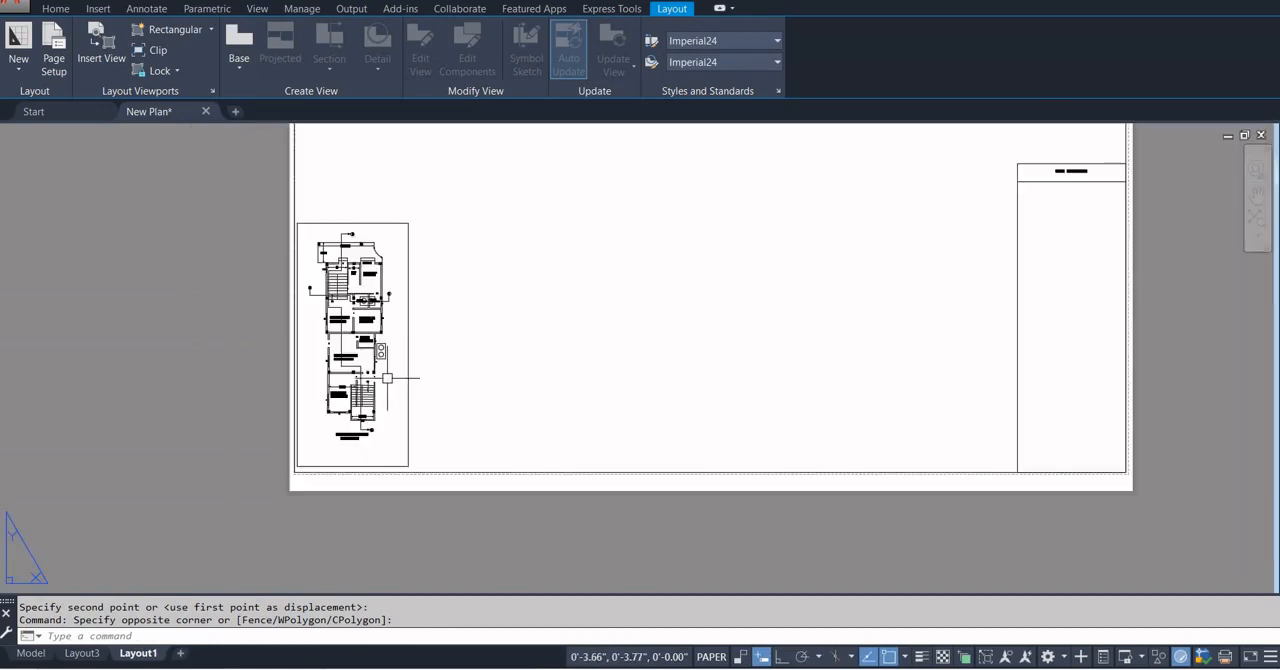
pyautogui.moveTo(388, 378); pyautogui.dragTo(417, 420, button='middle')
pyautogui.scroll(2, 416, 424)
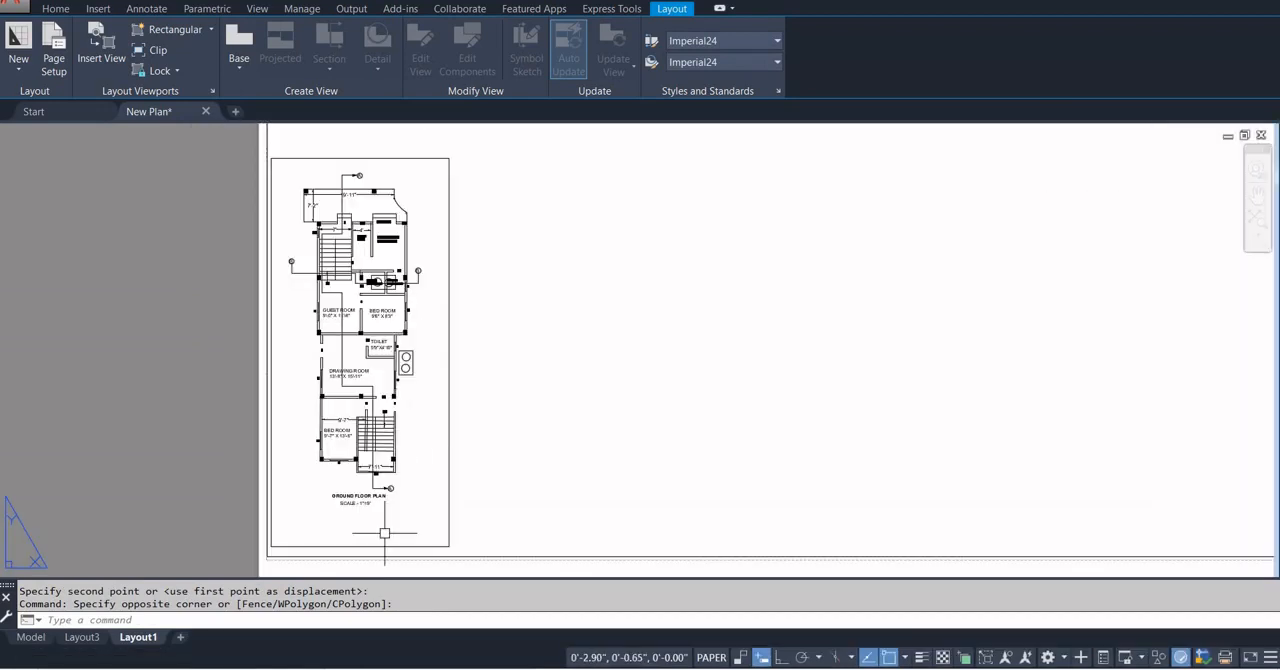
pyautogui.scroll(8, 354, 508)
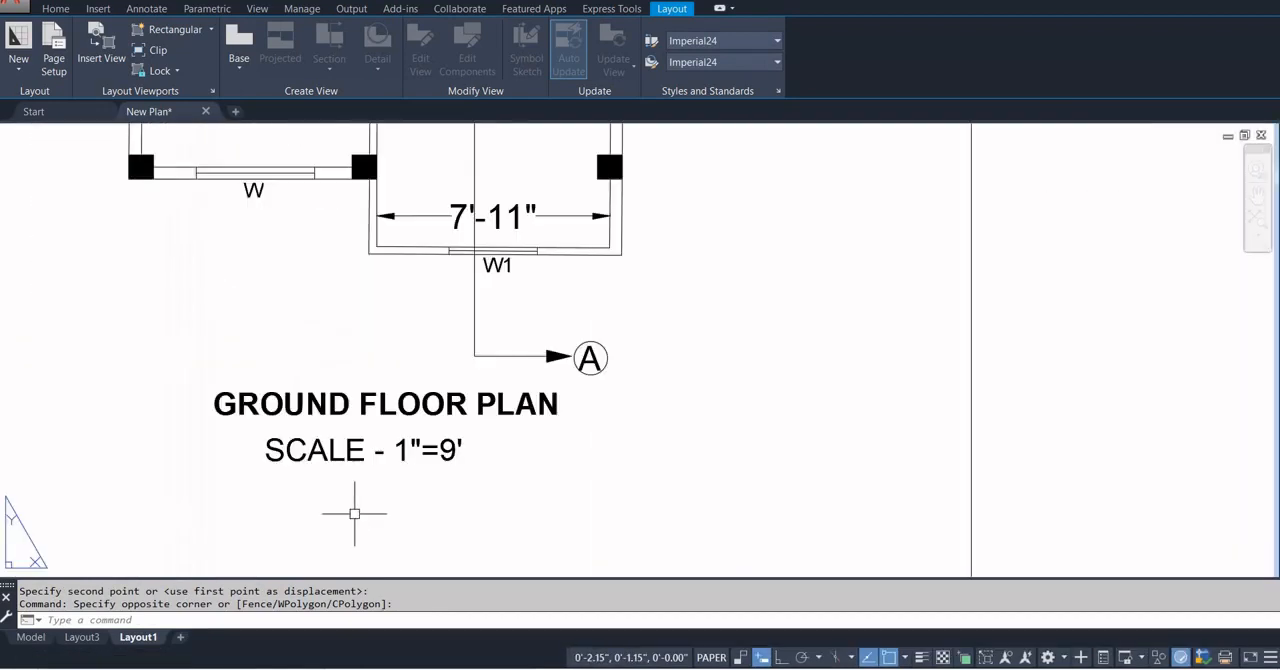
pyautogui.doubleClick(446, 450)
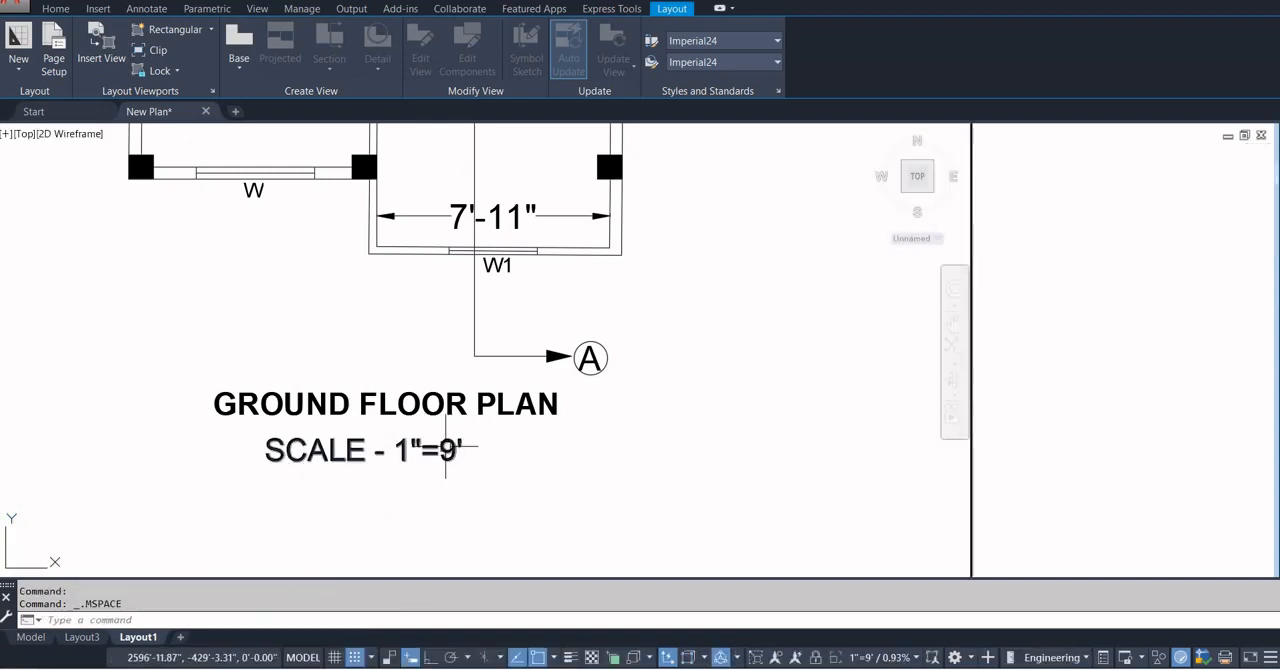
pyautogui.doubleClick(265, 448)
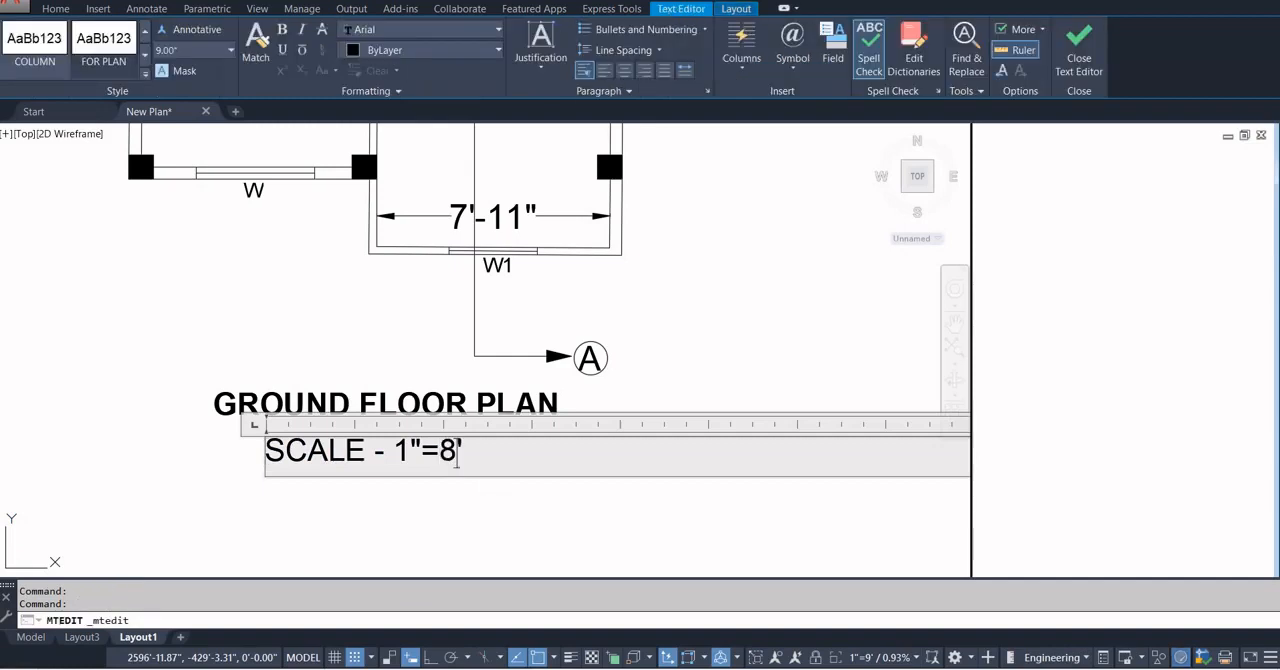
pyautogui.click(505, 490)
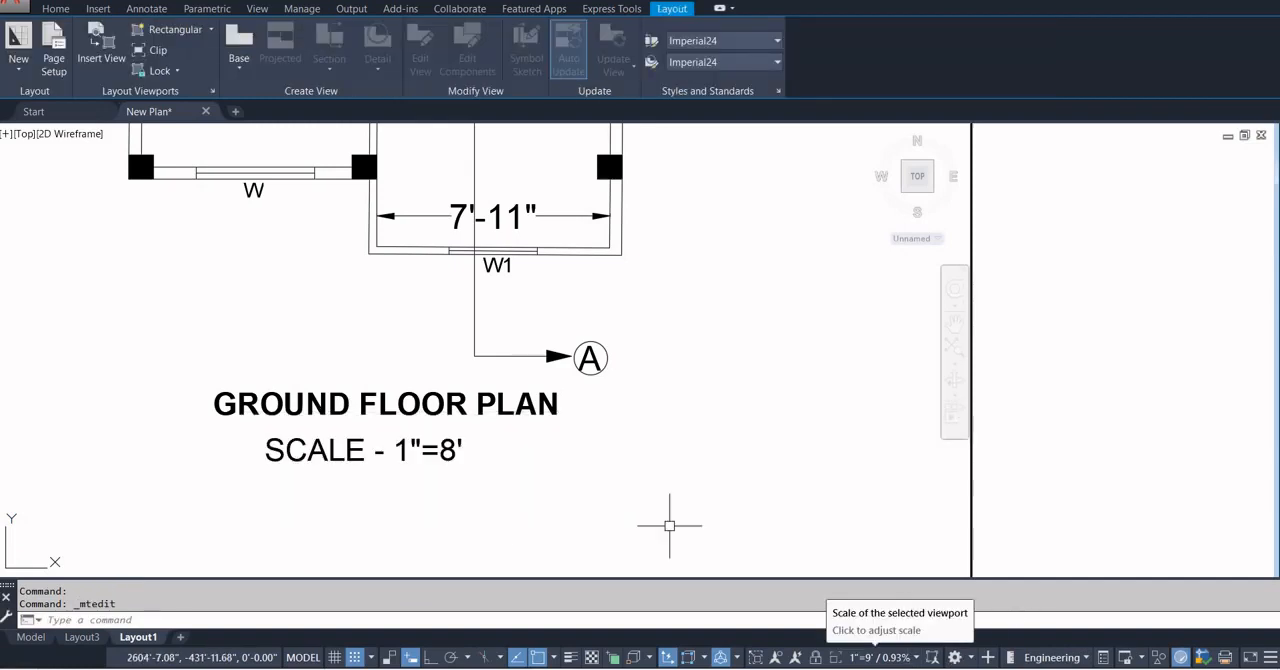
pyautogui.scroll(-5, 895, 506)
pyautogui.doubleClick(1053, 460)
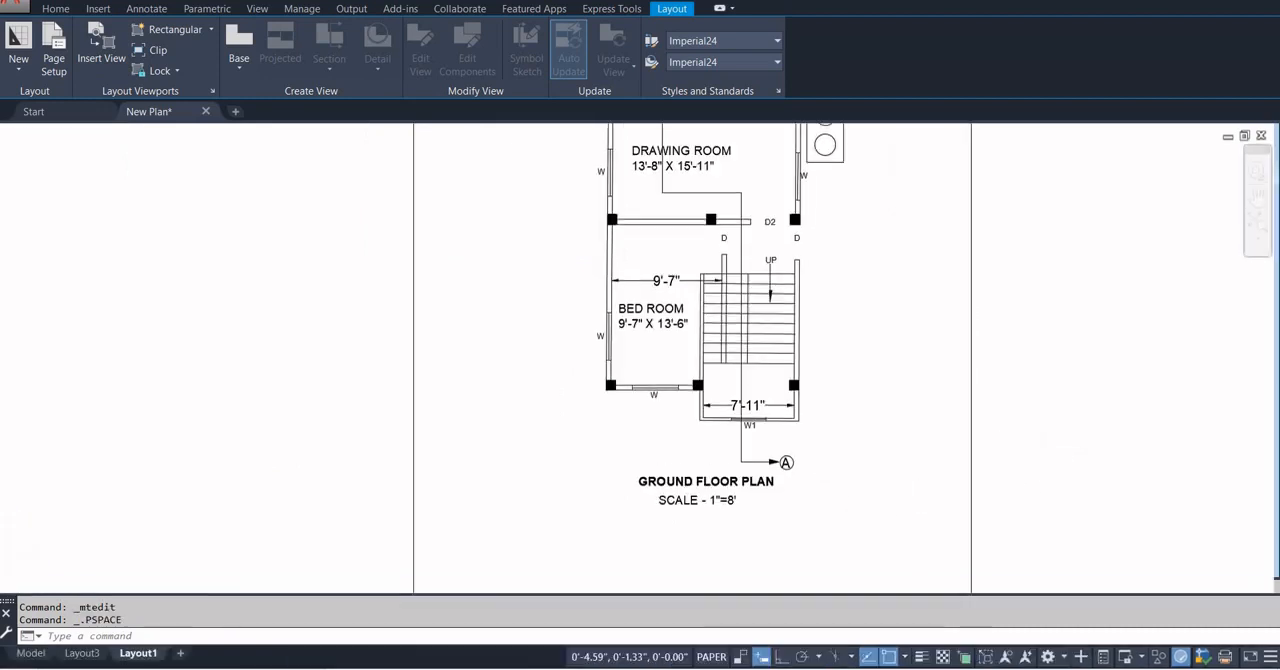
# Set the ground floor plan viewport's scale to 1"=8'.
pyautogui.scroll(-5, 860, 430)
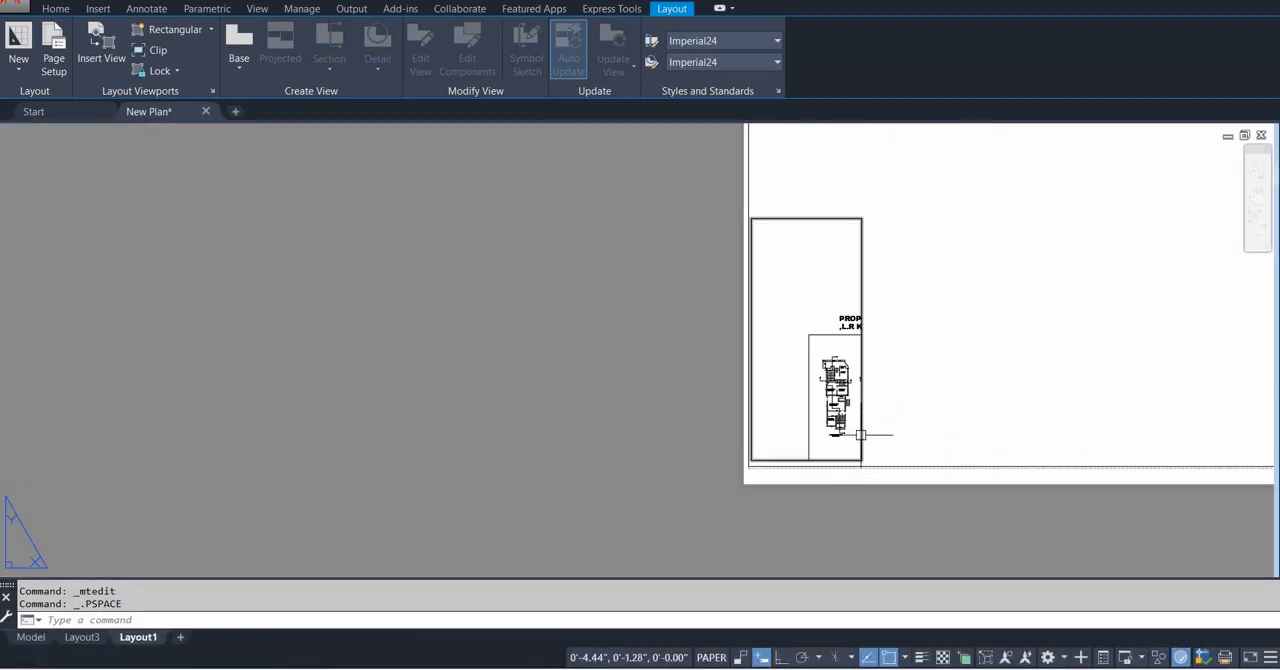
pyautogui.scroll(1, 860, 435)
pyautogui.click(861, 430)
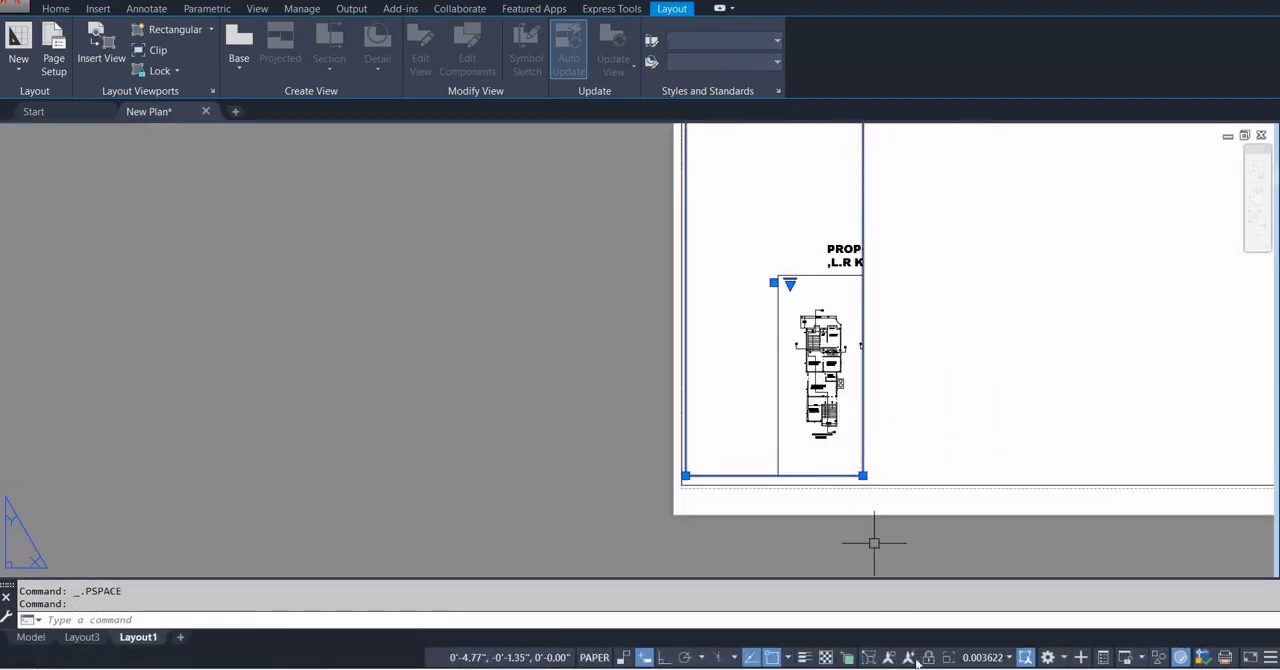
pyautogui.click(994, 659)
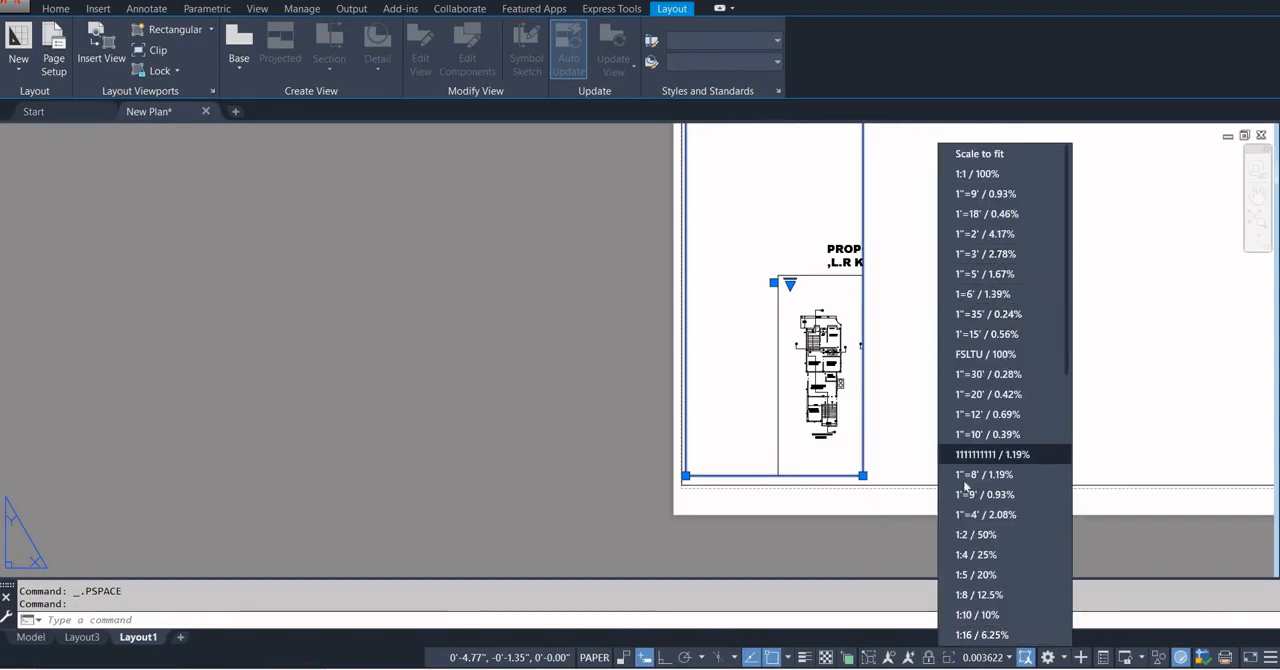
pyautogui.click(968, 475)
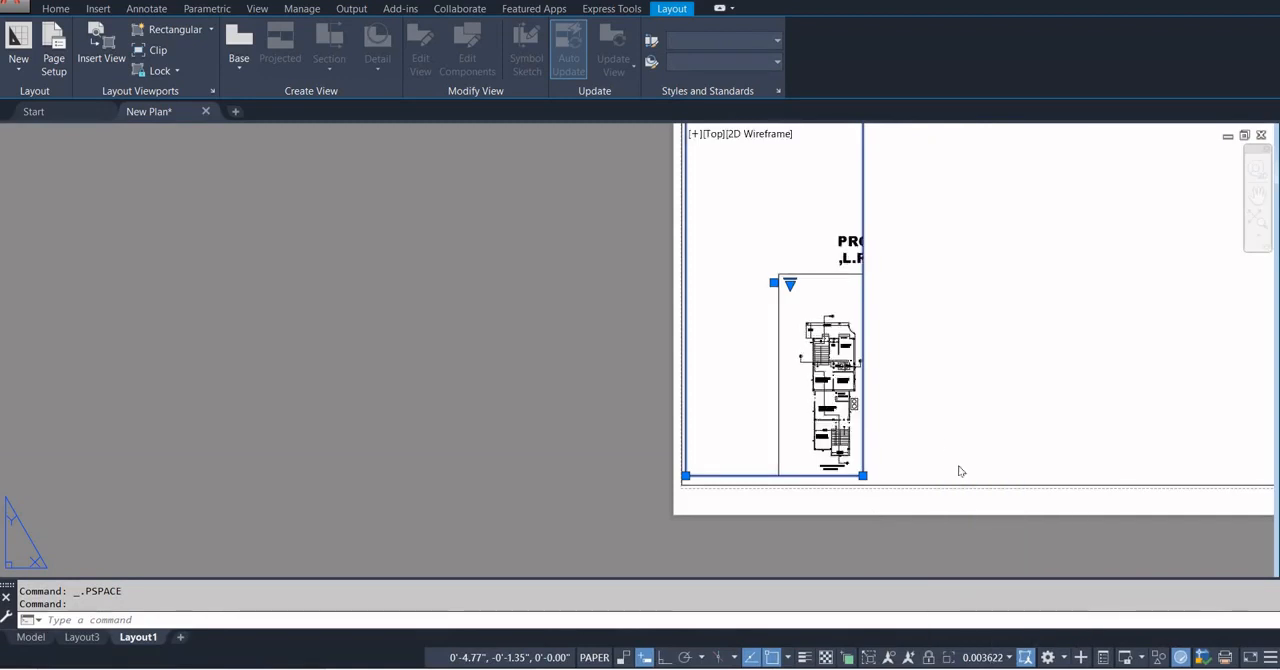
# Bring the ground floor plan into the frame of its rescaled viewport and return to paper space.
pyautogui.moveTo(806, 385)
pyautogui.mouseDown(button='middle')
pyautogui.moveTo(669, 257)
pyautogui.moveTo(674, 276)
pyautogui.moveTo(585, 234)
pyautogui.mouseUp(button='middle')
pyautogui.doubleClick(677, 290)
pyautogui.moveTo(512, 98); pyautogui.dragTo(490, 88, button='middle')
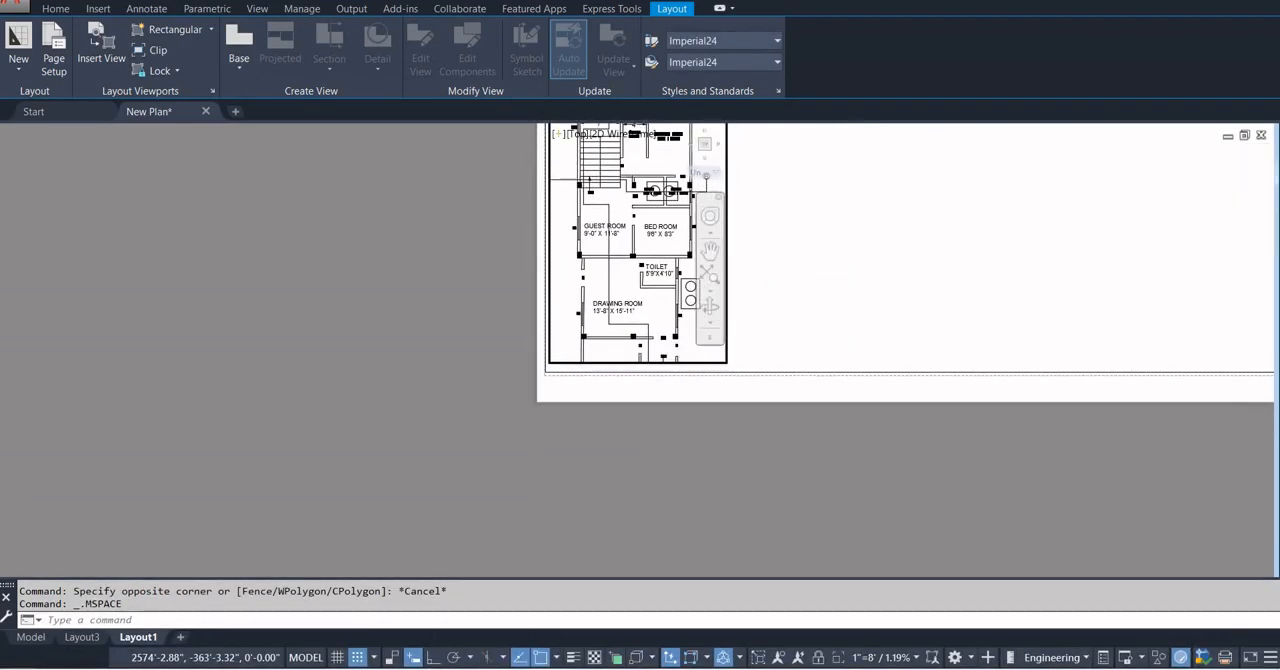
pyautogui.doubleClick(810, 262)
pyautogui.scroll(-2, 800, 405)
pyautogui.moveTo(800, 407); pyautogui.dragTo(764, 516, button='middle')
pyautogui.doubleClick(648, 425)
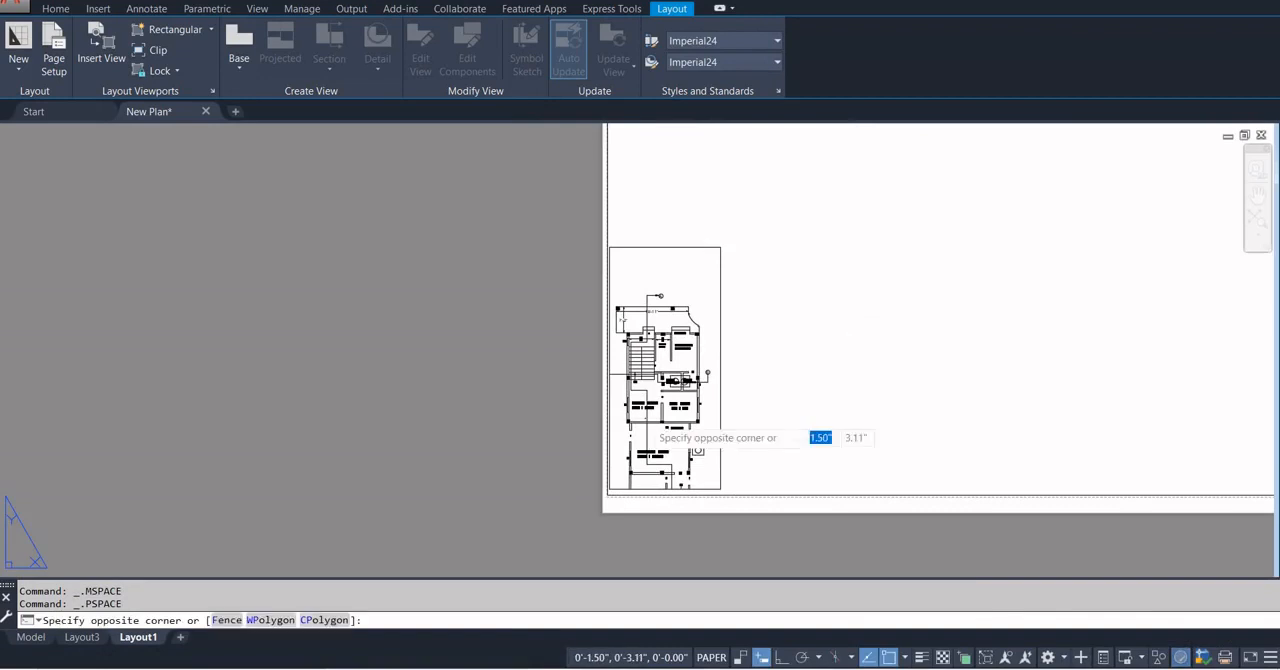
pyautogui.doubleClick(728, 383)
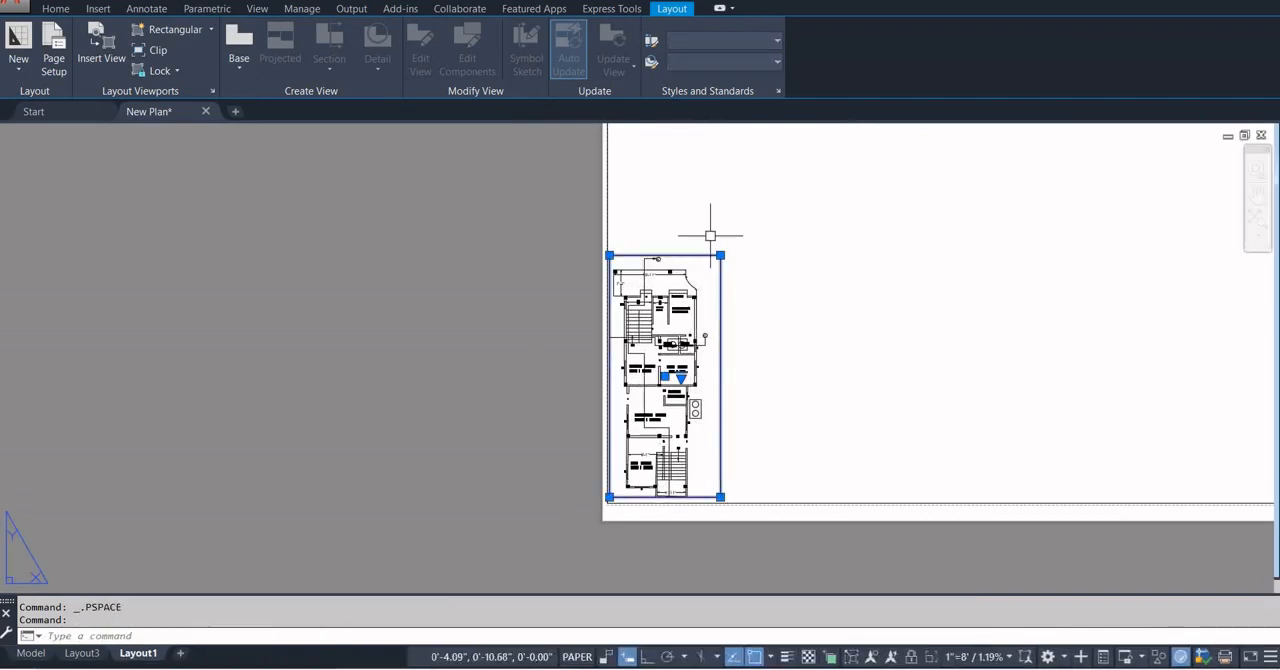
# Enlarge the viewport from its upper-right corner and shift the plan inside it so its title and scale note show.
pyautogui.click(720, 254)
pyautogui.click(729, 230)
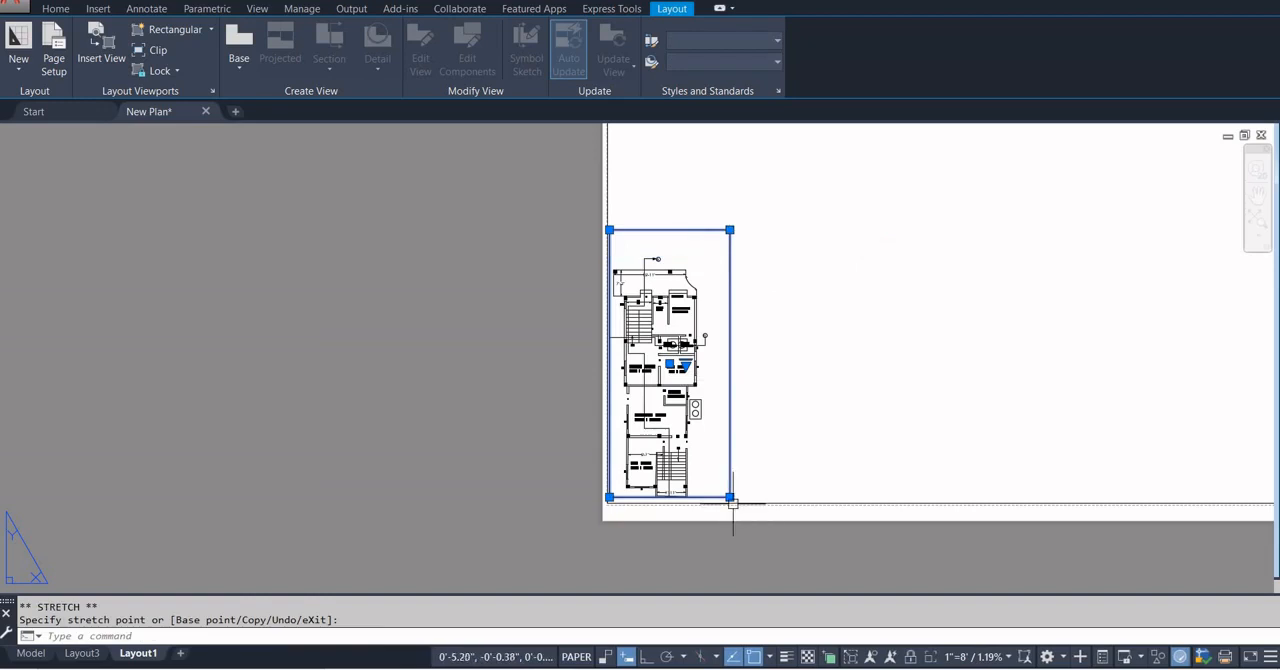
pyautogui.doubleClick(683, 450)
pyautogui.moveTo(684, 448); pyautogui.dragTo(696, 417, button='middle')
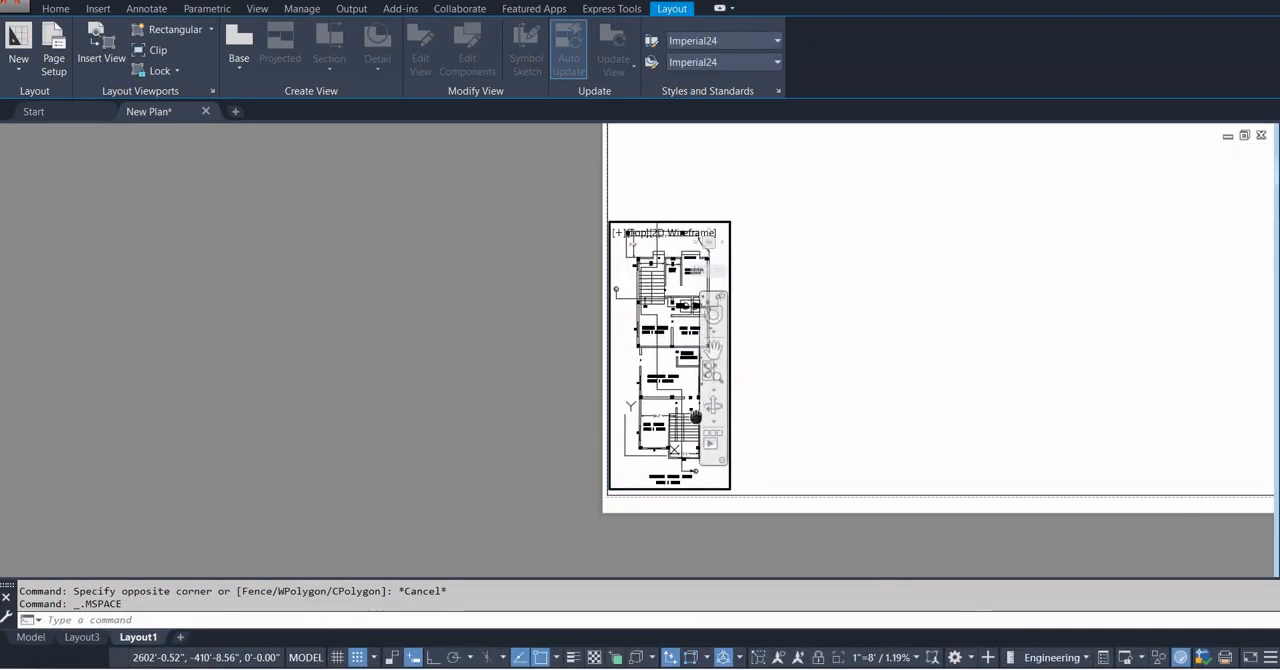
pyautogui.doubleClick(798, 402)
# Raise the viewport's upper edge until the whole ground floor plan and its section marker fit, and clear the selection.
pyautogui.click(731, 328)
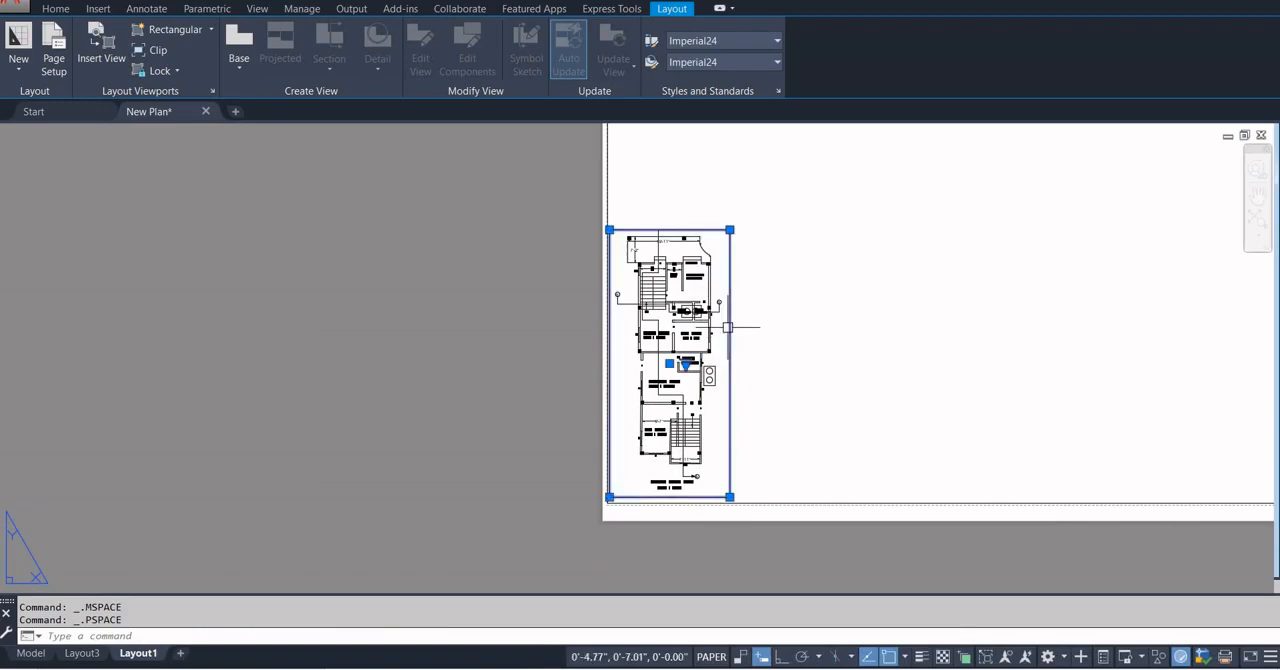
pyautogui.click(730, 230)
pyautogui.click(730, 211)
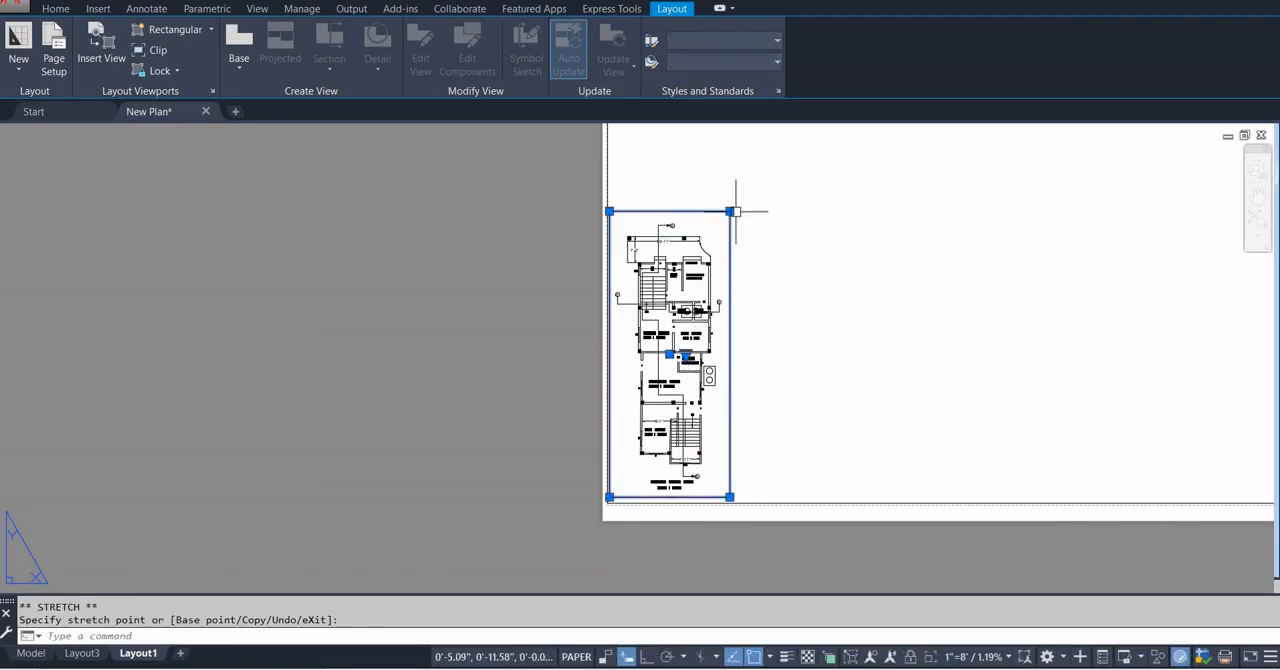
pyautogui.click(730, 497)
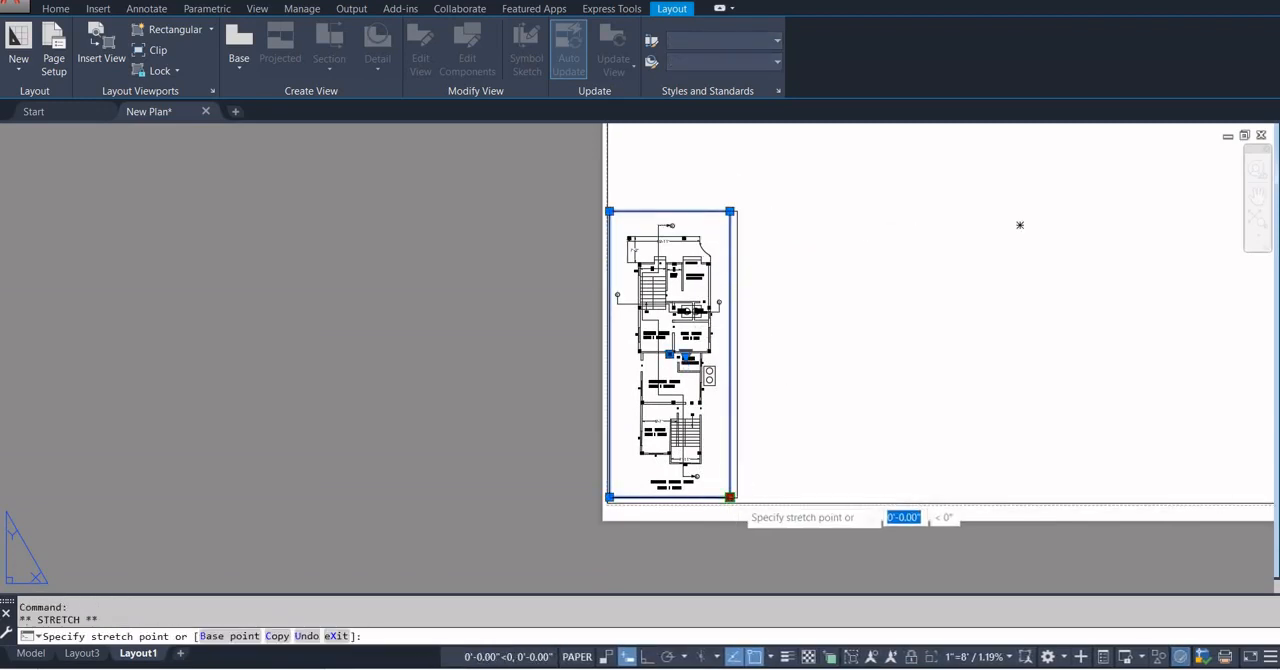
pyautogui.press('Escape')
pyautogui.click(779, 418)
pyautogui.click(782, 462)
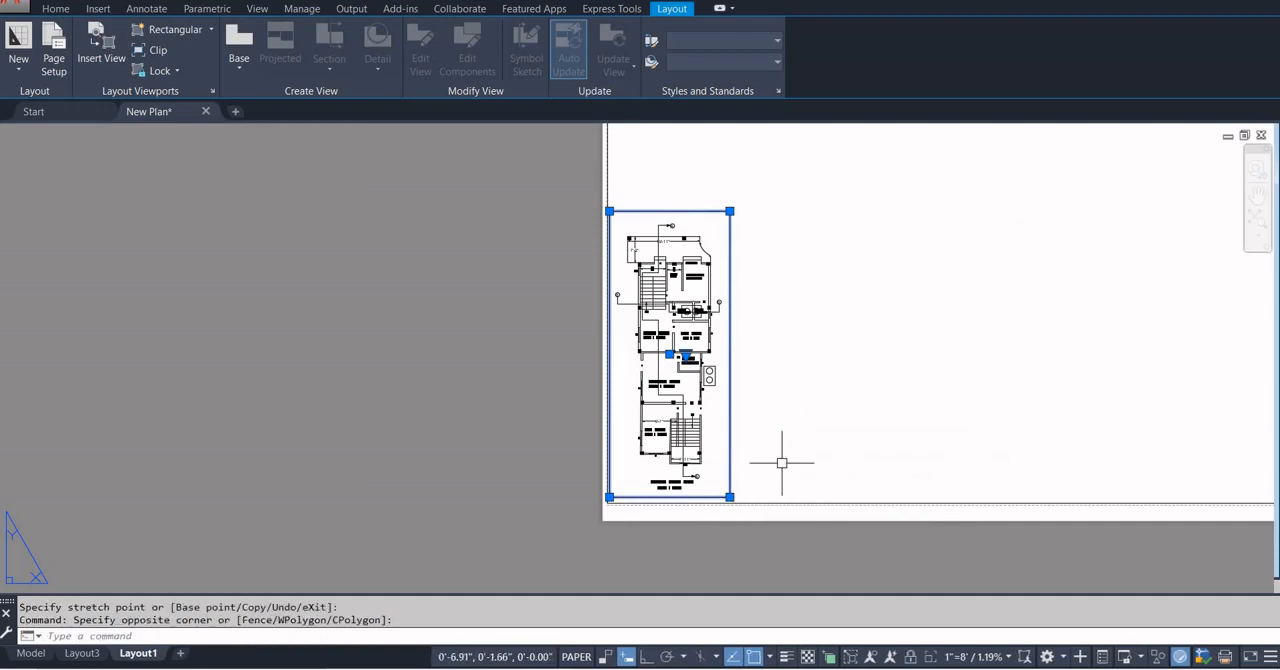
pyautogui.press('Escape')
pyautogui.press('Escape')
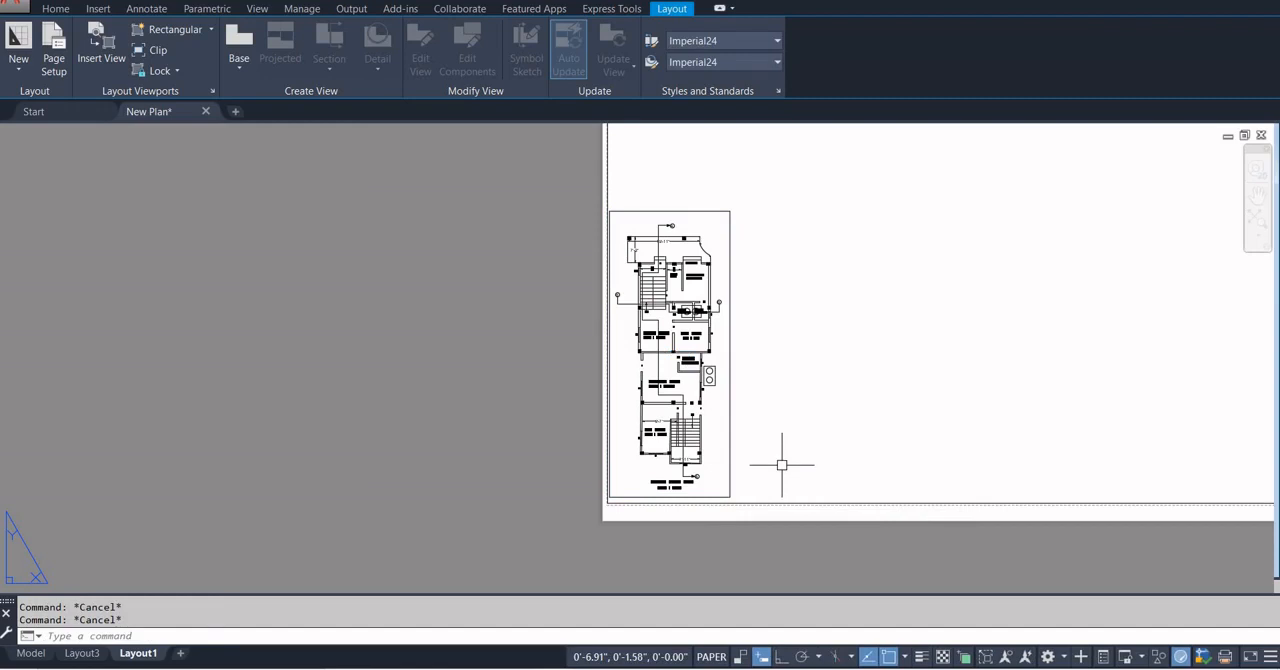
# Mirror the ground floor plan viewport about its right edge, keeping the original, to make an adjoining second viewport.
pyautogui.scroll(6, 695, 480)
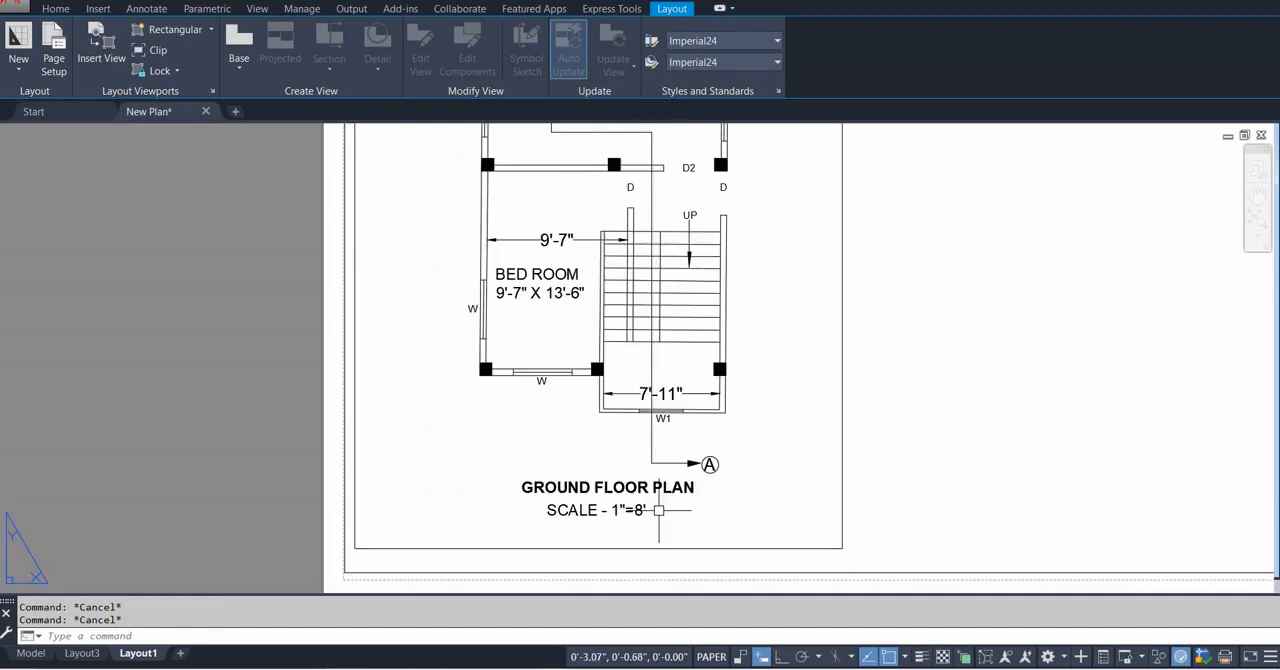
pyautogui.scroll(-8, 629, 519)
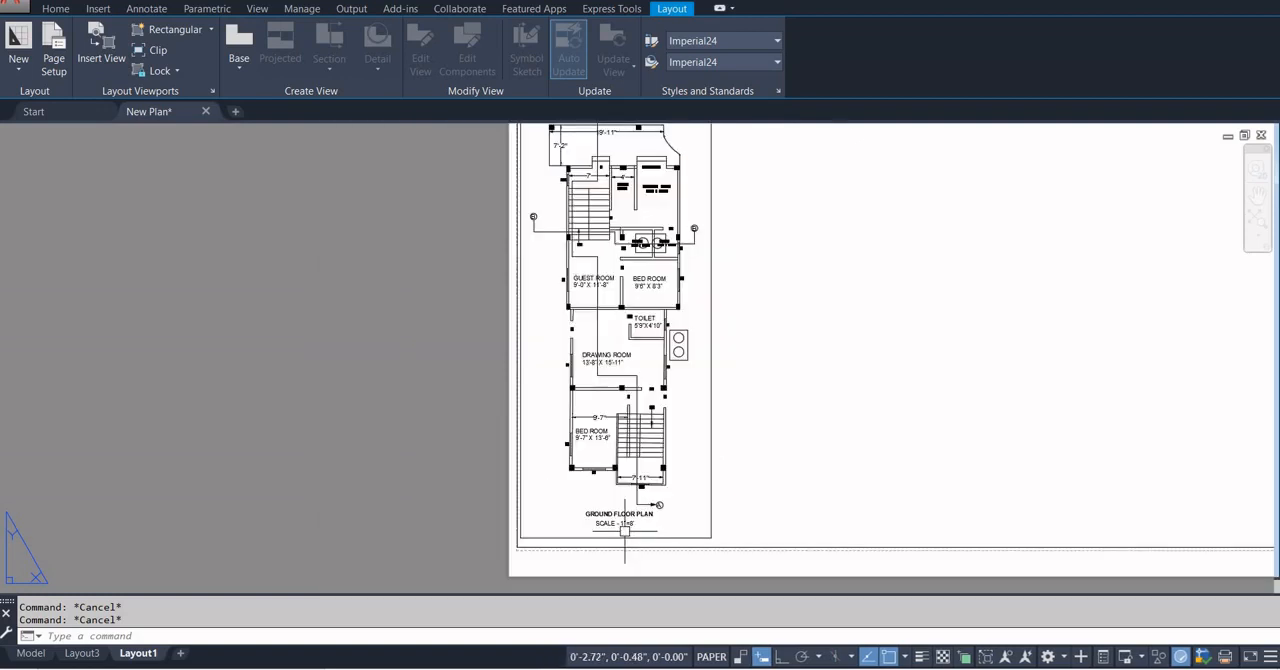
pyautogui.scroll(4, 690, 465)
pyautogui.scroll(-4, 741, 460)
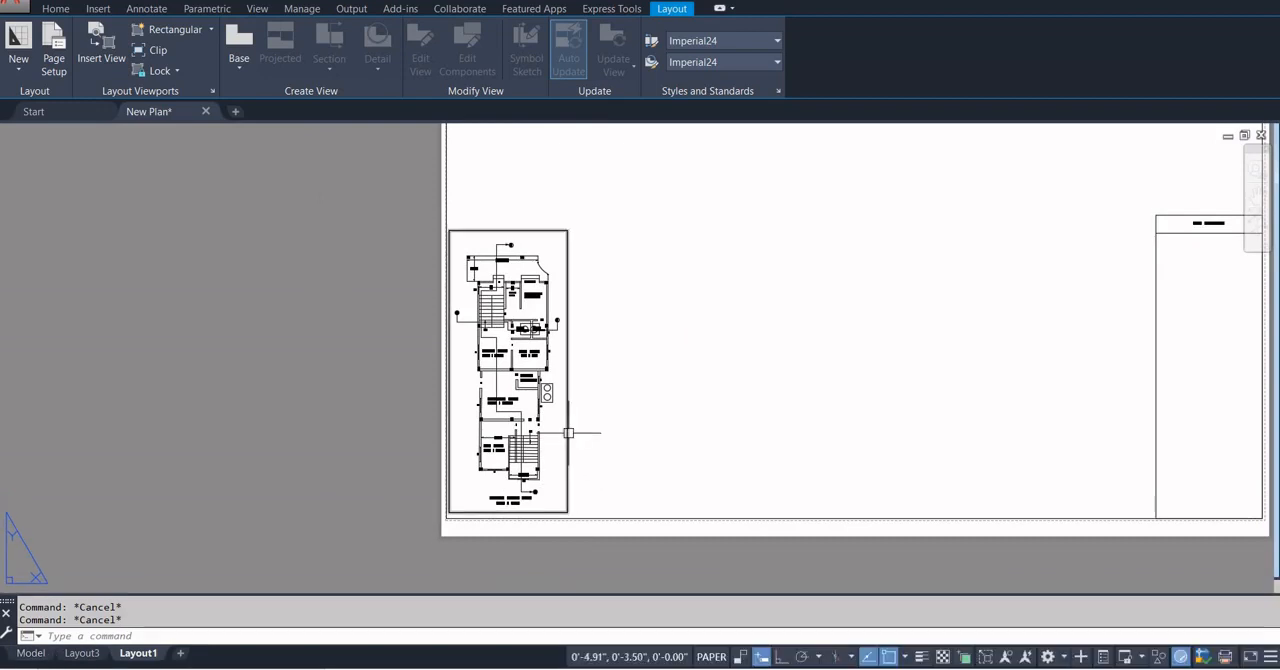
pyautogui.click(568, 432)
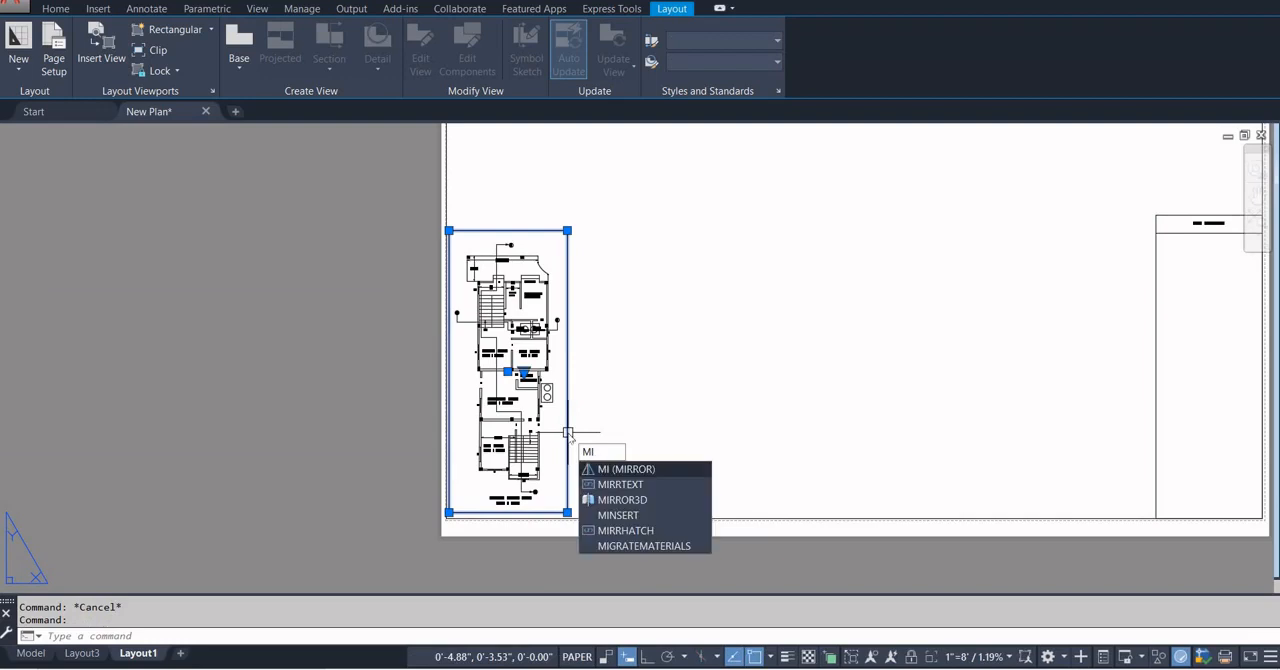
pyautogui.press('Return')
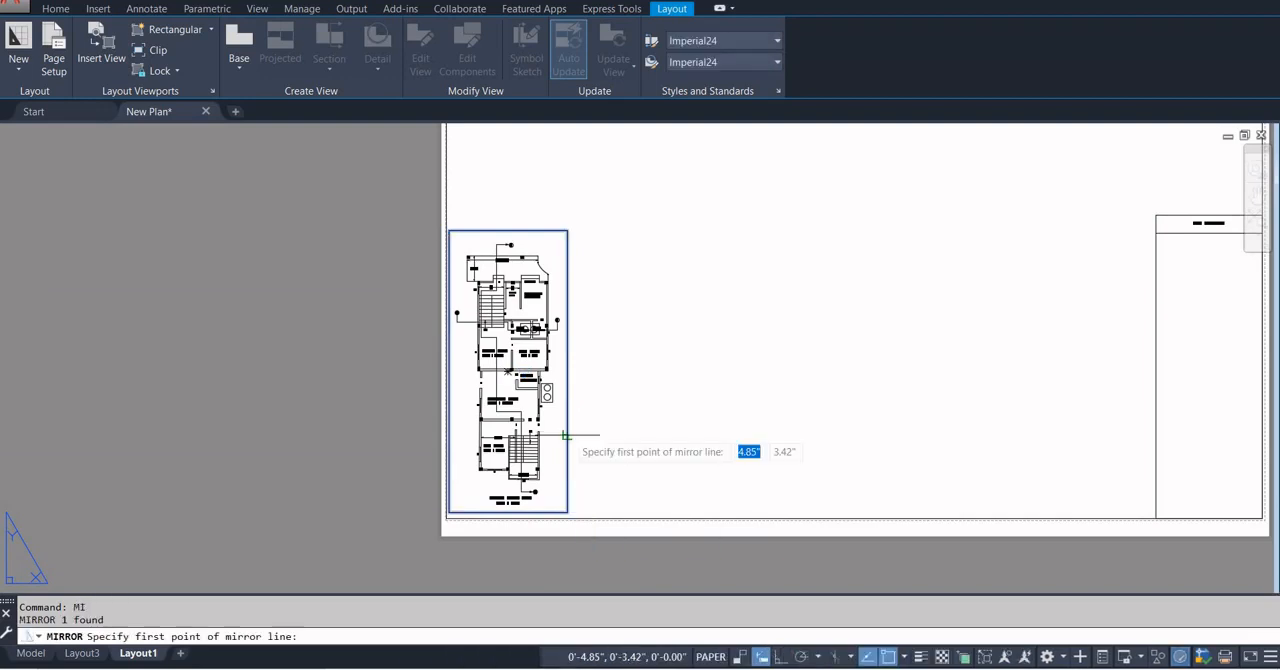
pyautogui.click(567, 231)
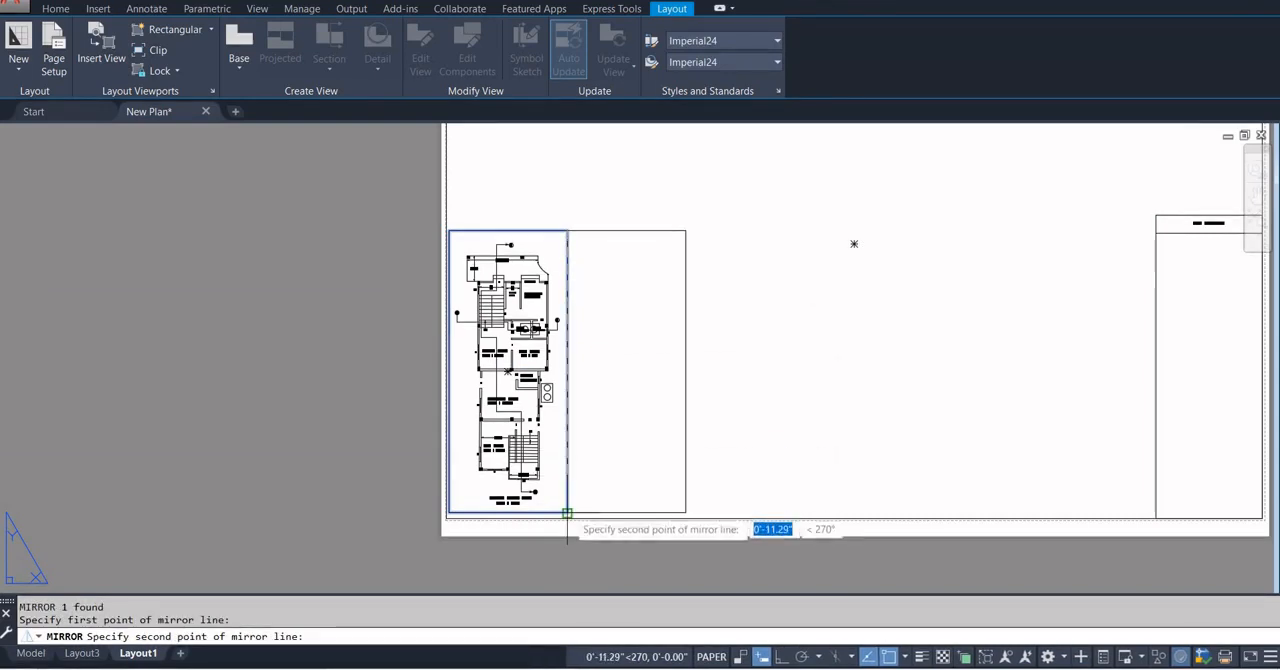
pyautogui.click(568, 513)
pyautogui.press('Return')
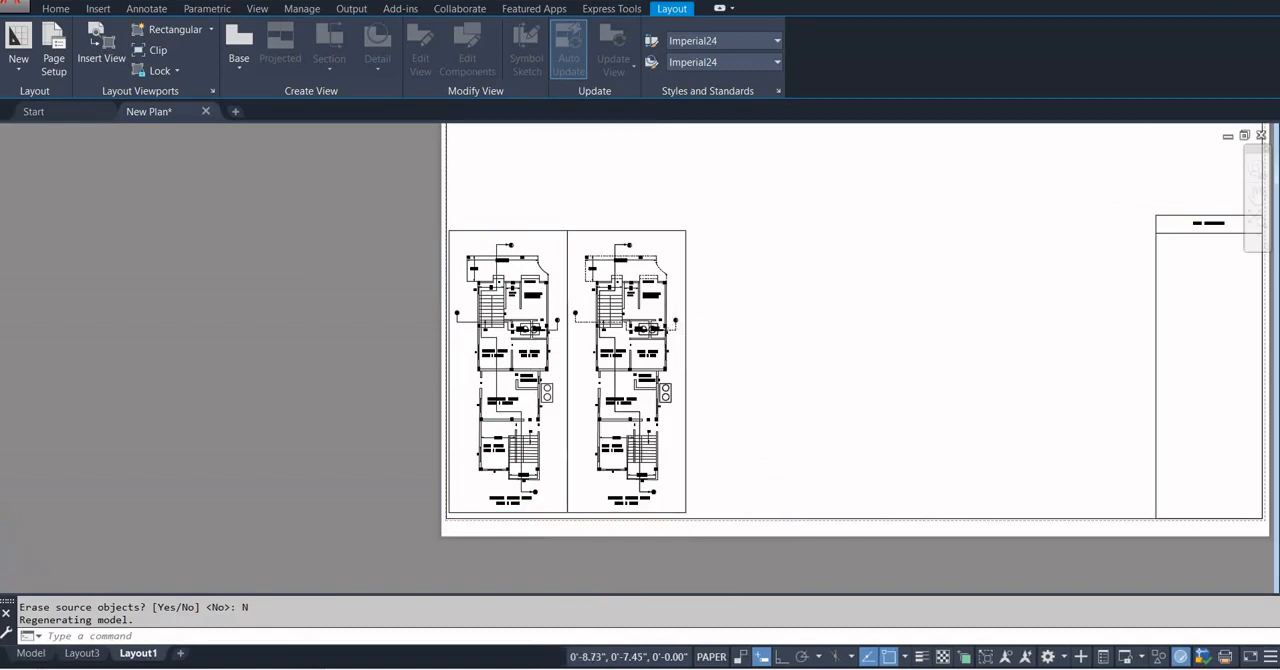
# Activate the mirrored second viewport and bring the whole 1st floor plan, with its title and scale note, into its frame.
pyautogui.scroll(4, 664, 313)
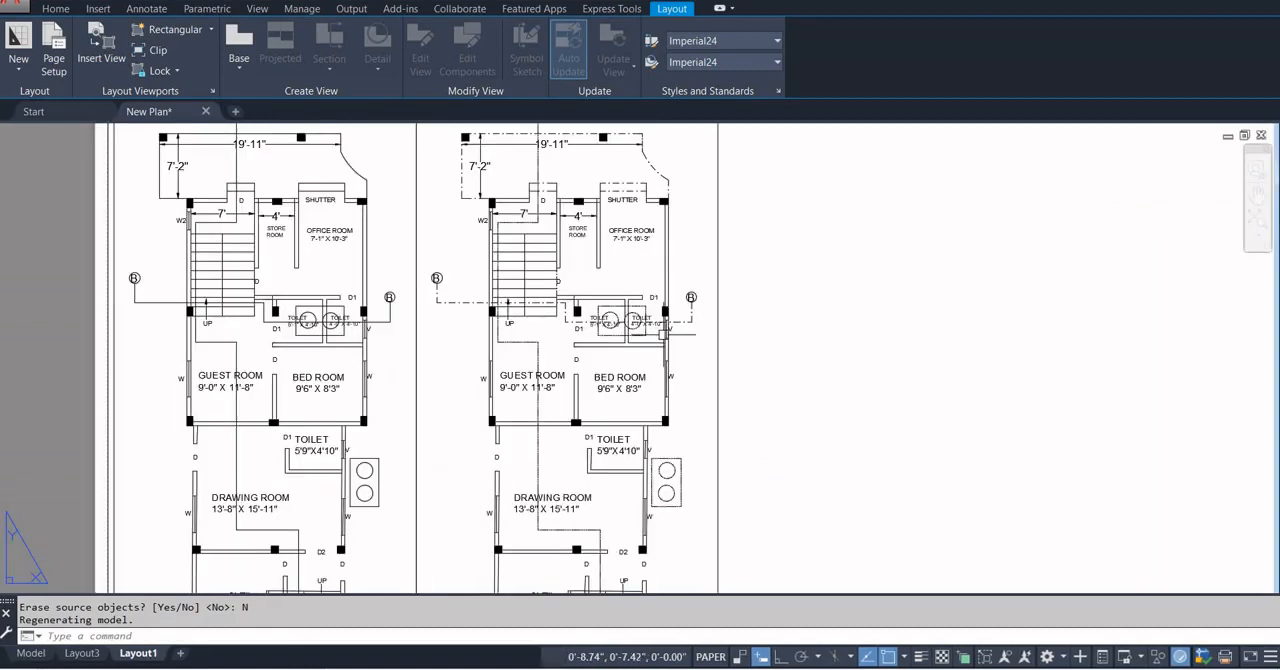
pyautogui.scroll(-4, 662, 333)
pyautogui.doubleClick(660, 455)
pyautogui.scroll(-2, 625, 380)
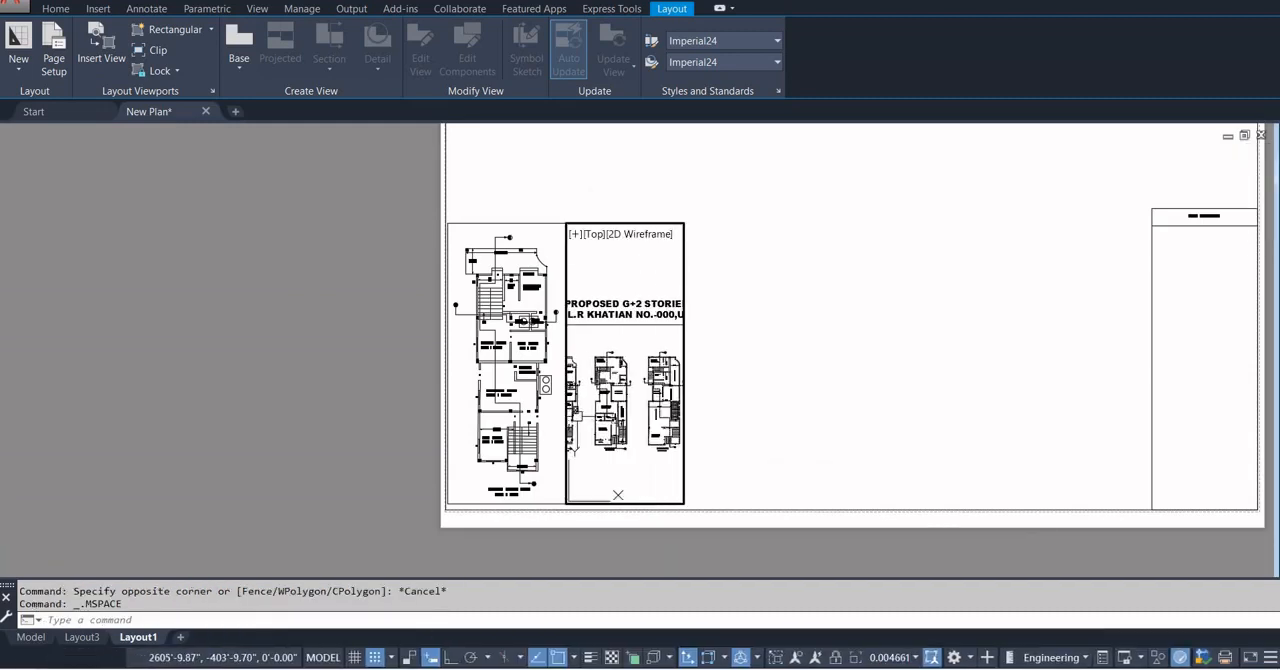
pyautogui.scroll(4, 625, 380)
pyautogui.moveTo(611, 430); pyautogui.dragTo(587, 421, button='middle')
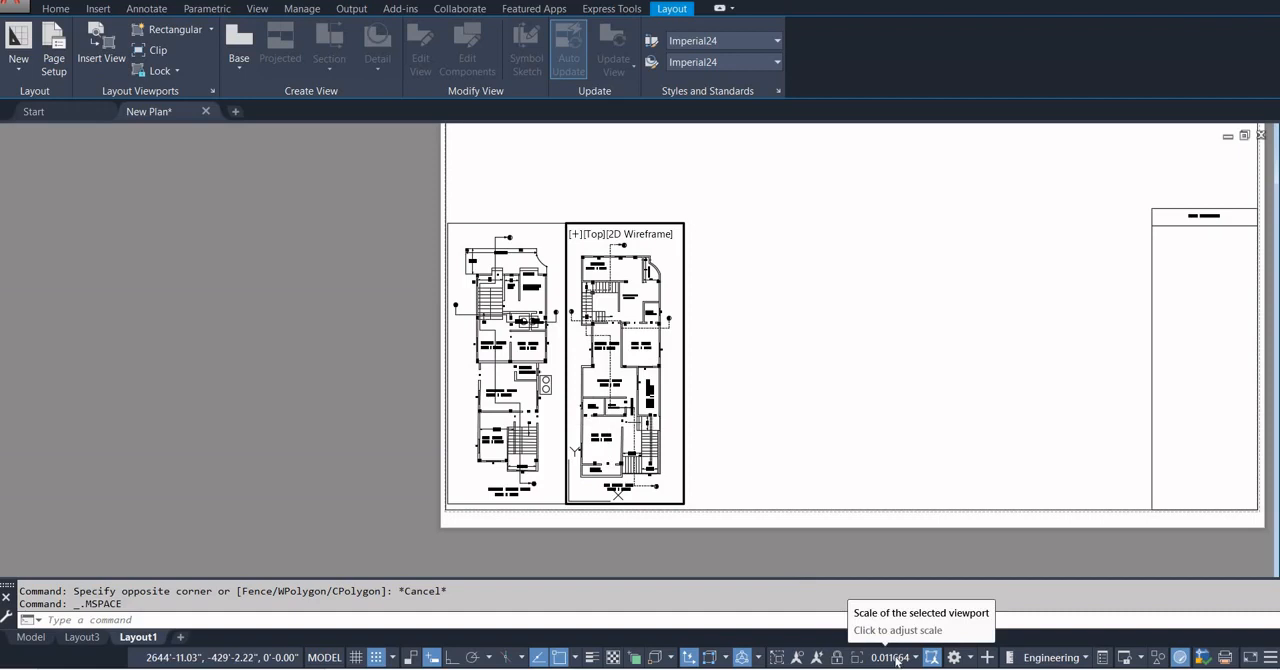
# Set the 1st floor plan viewport's scale to 1"=8' and return to paper space.
pyautogui.click(892, 657)
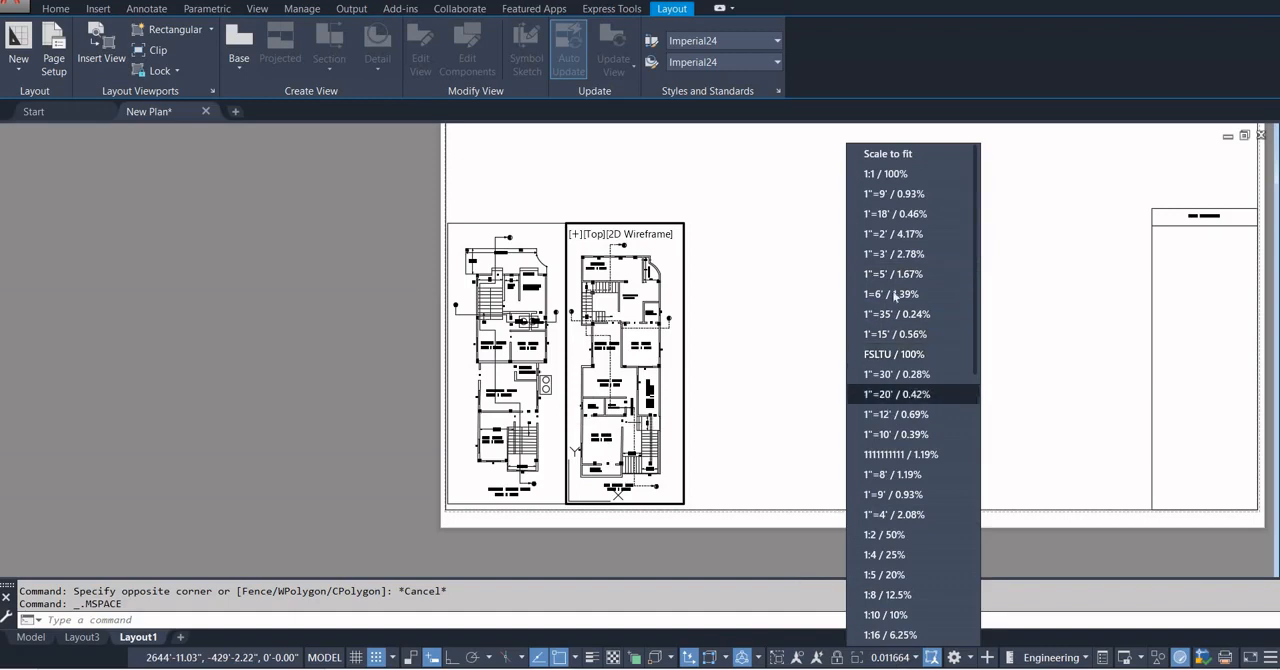
pyautogui.click(900, 196)
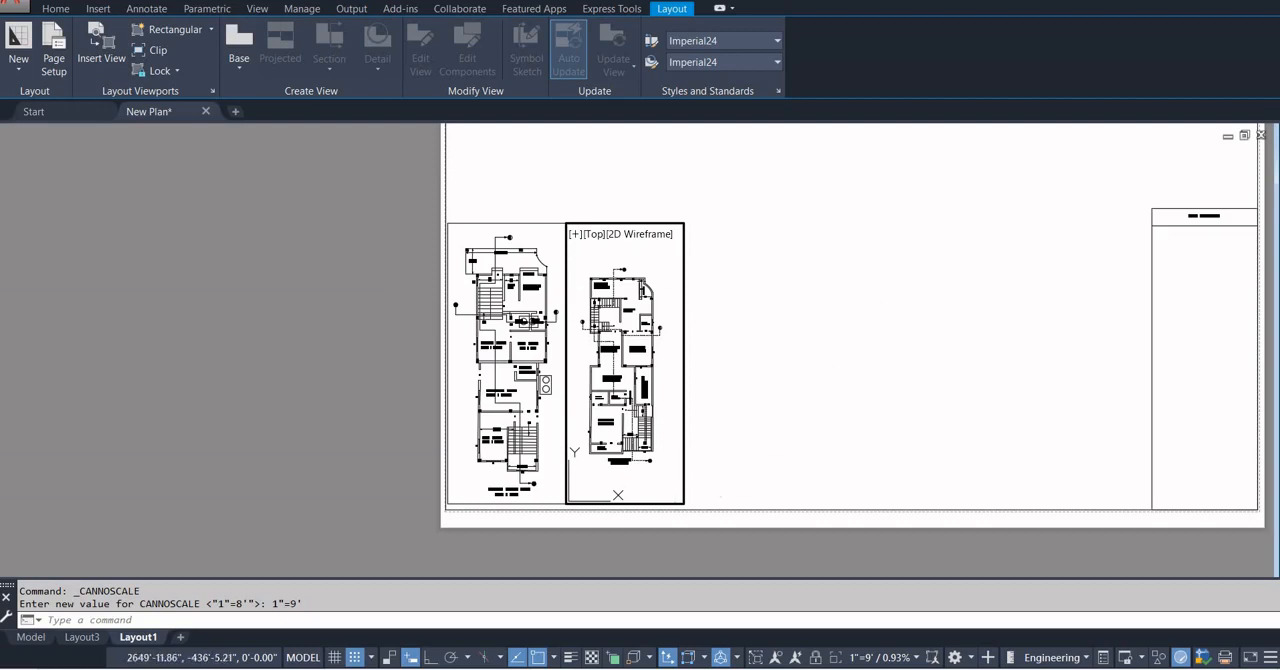
pyautogui.click(918, 657)
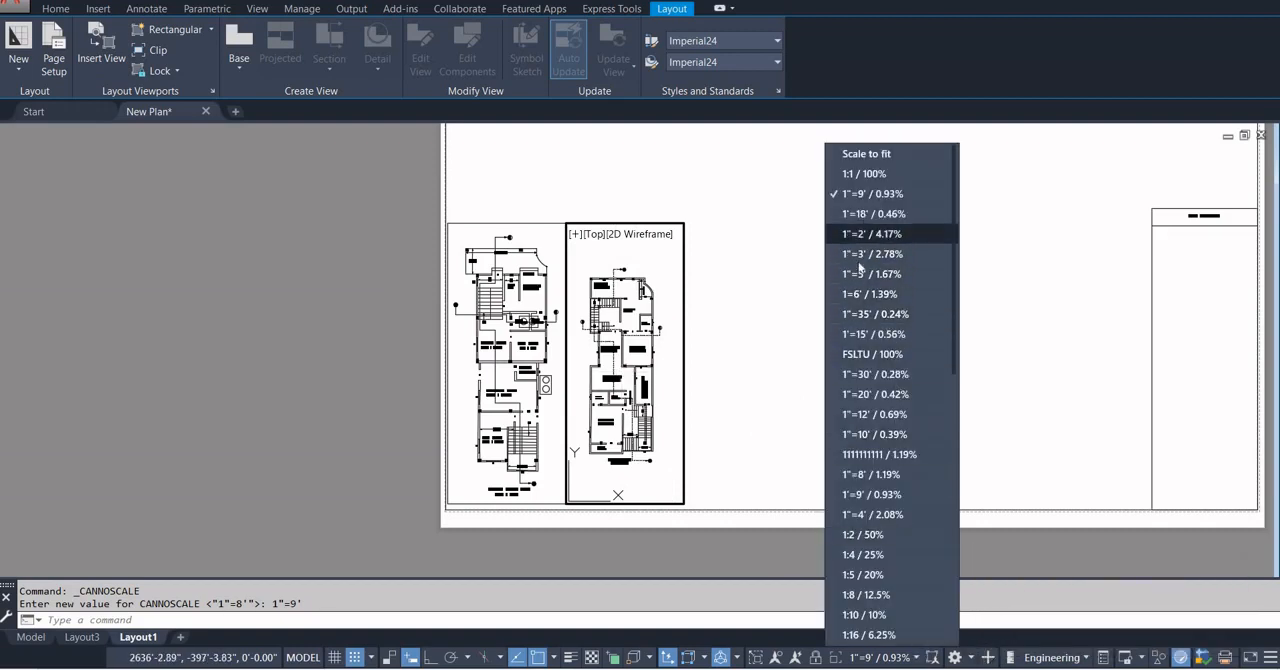
pyautogui.click(858, 475)
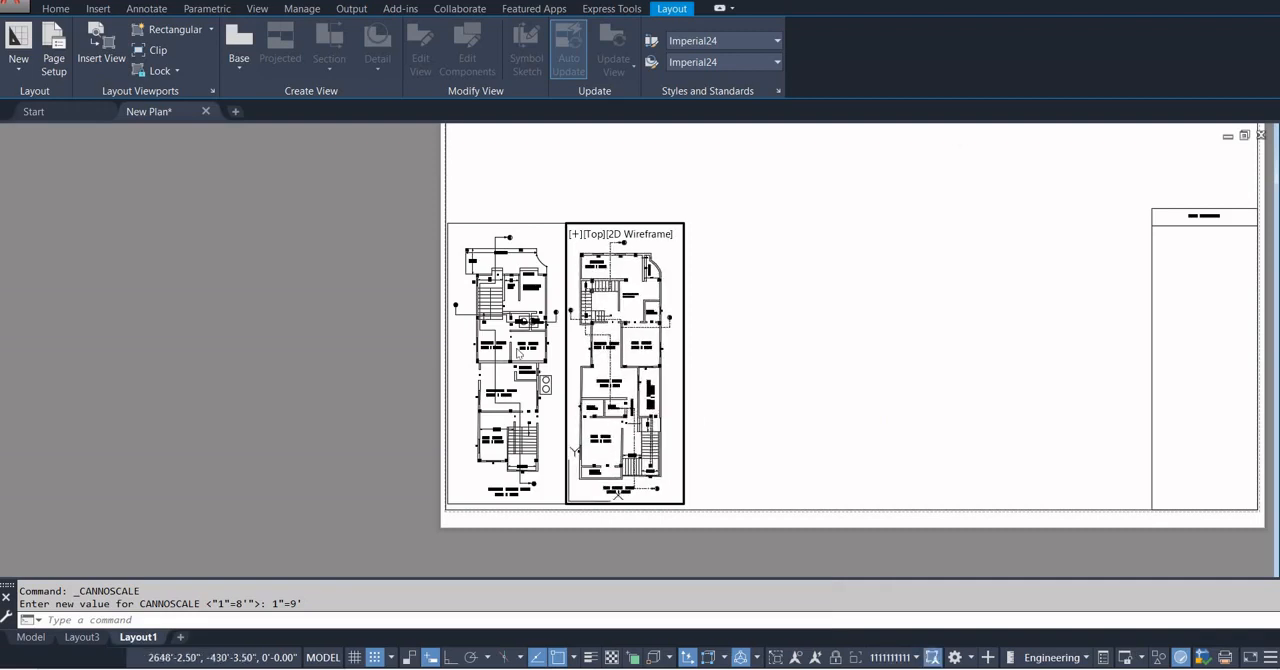
pyautogui.doubleClick(761, 344)
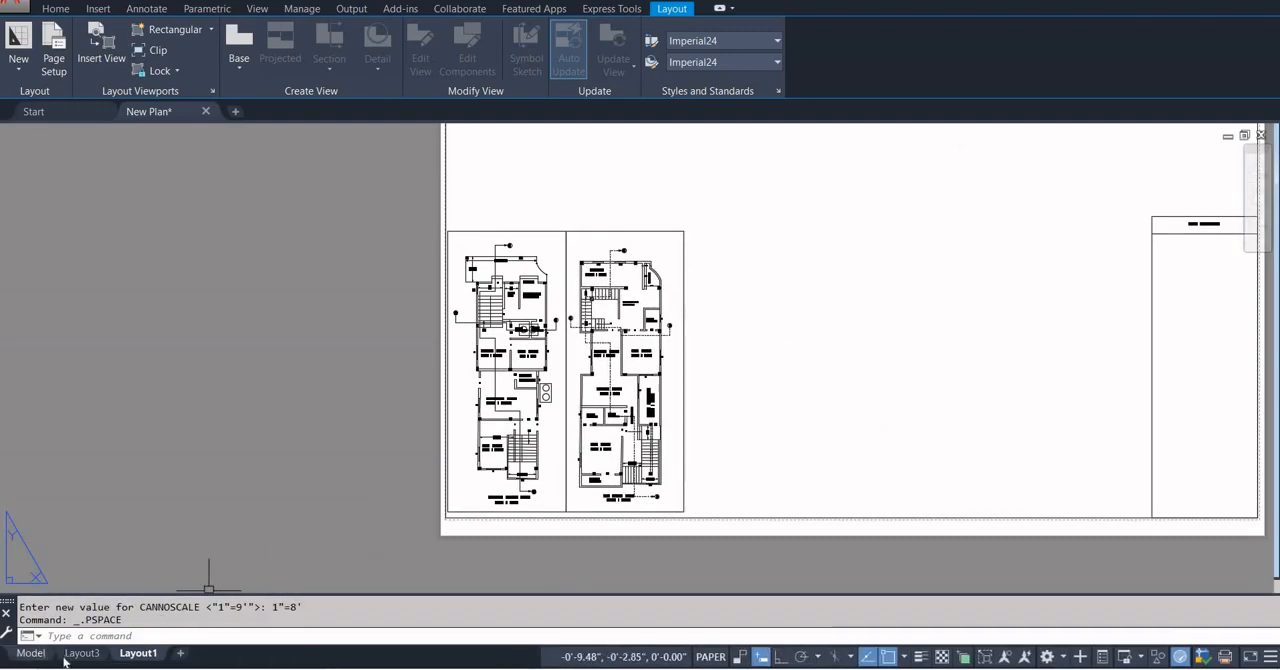
# In model space, change the scale note under the 1st floor plan to SCALE - 1"=8' and return to Layout1.
pyautogui.click(30, 653)
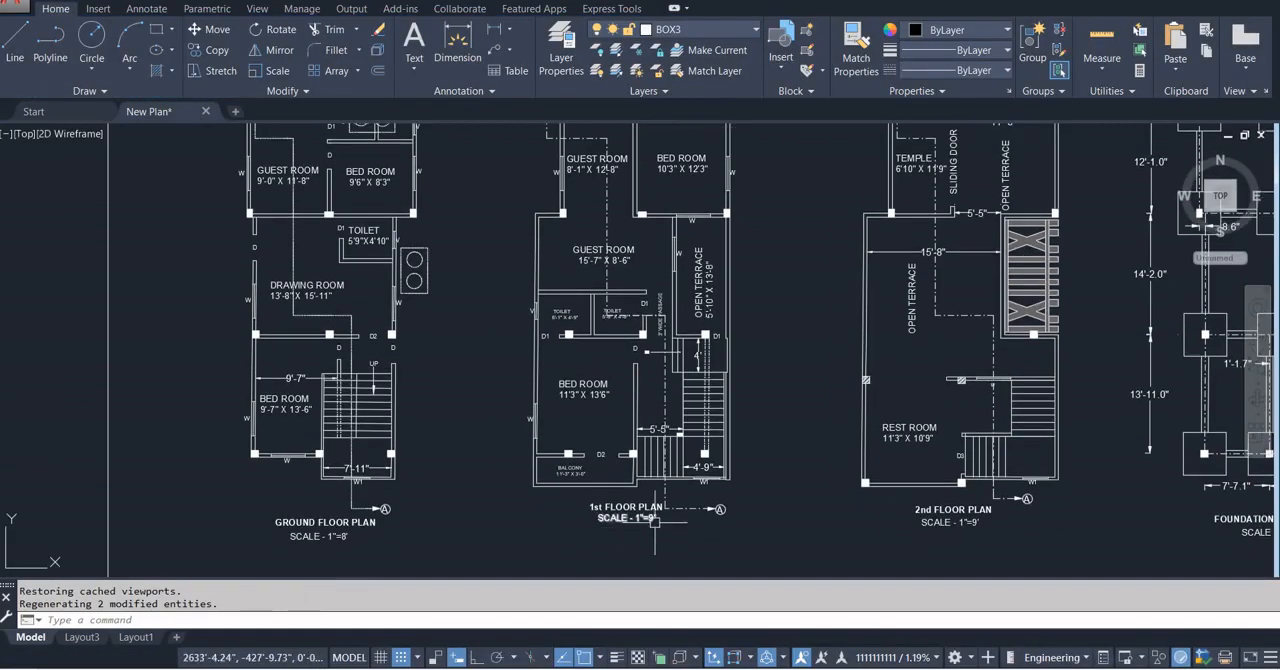
pyautogui.doubleClick(620, 510)
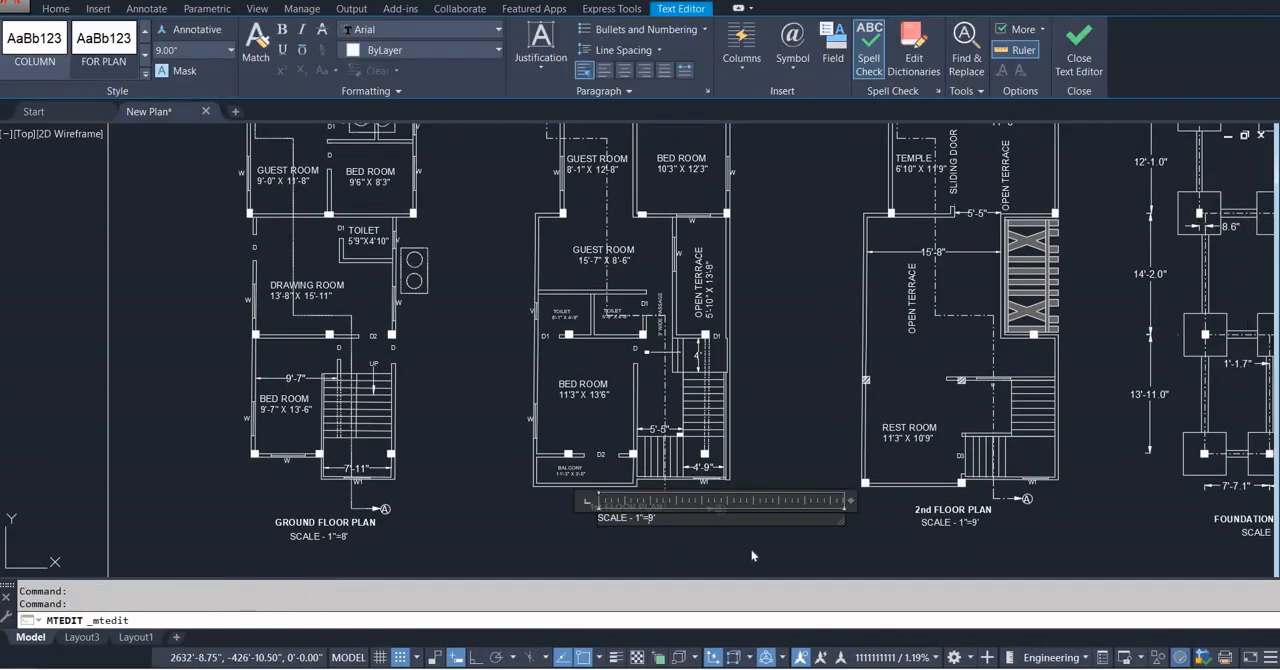
pyautogui.click(752, 556)
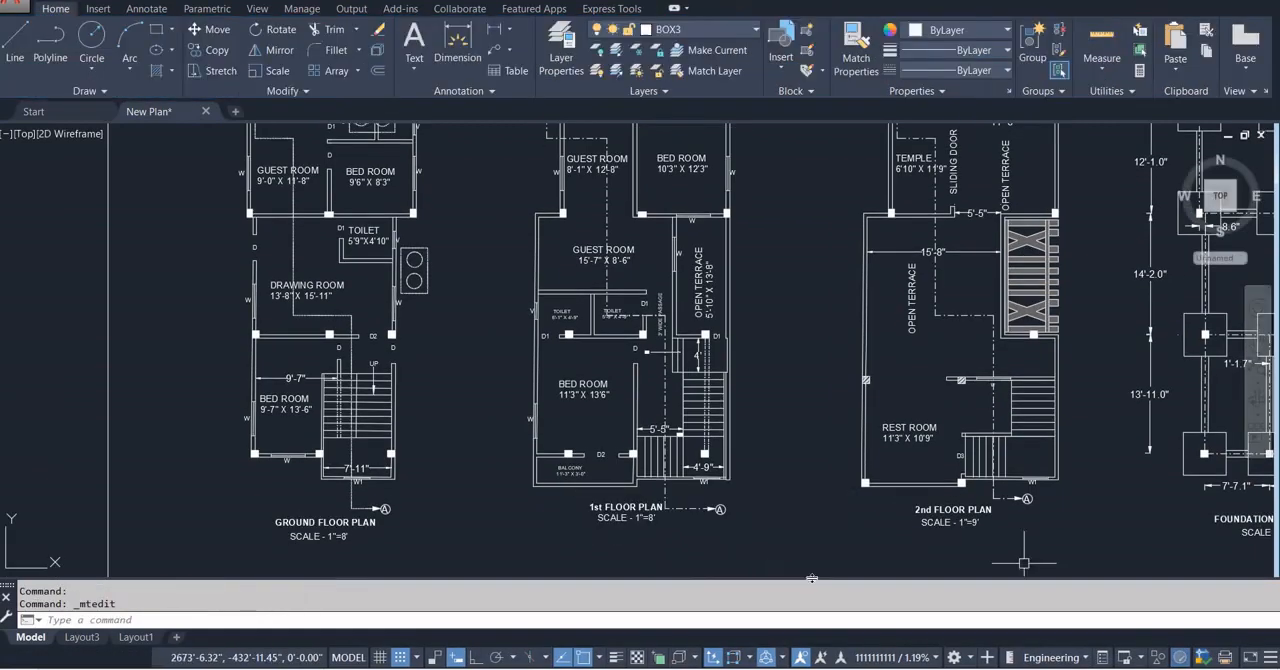
pyautogui.click(84, 637)
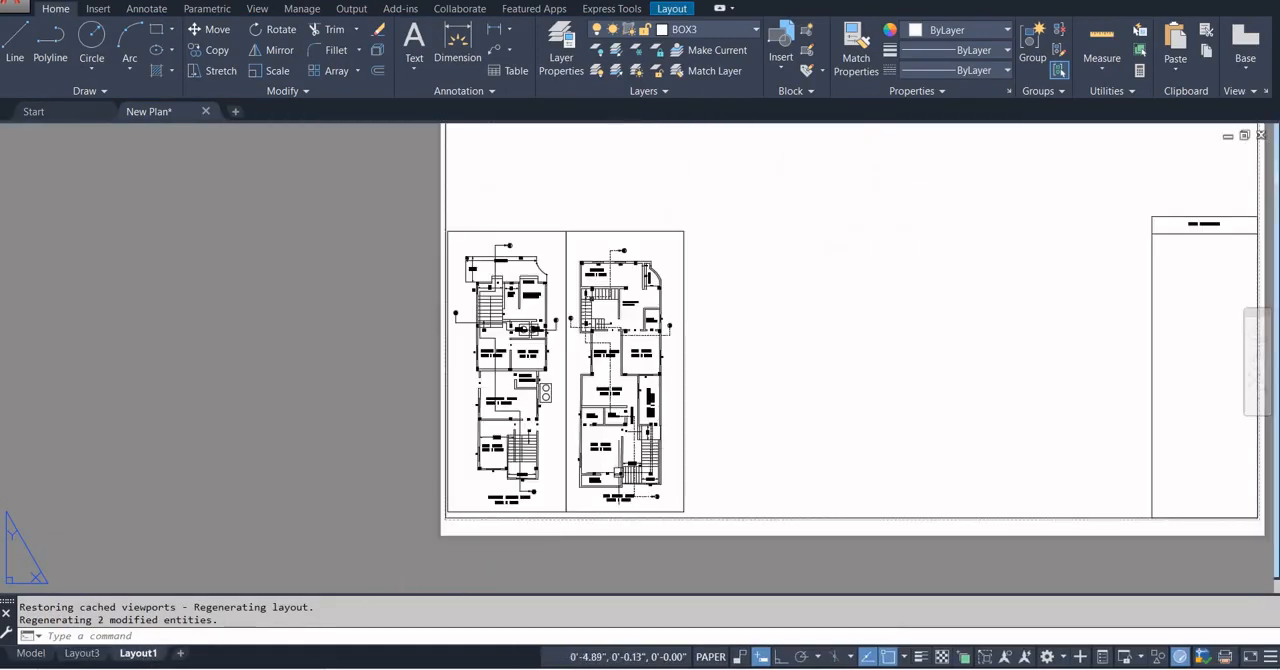
# Copy the 1st floor plan viewport from its lower-left corner to its lower-right corner to make an adjoining third viewport.
pyautogui.click(683, 378)
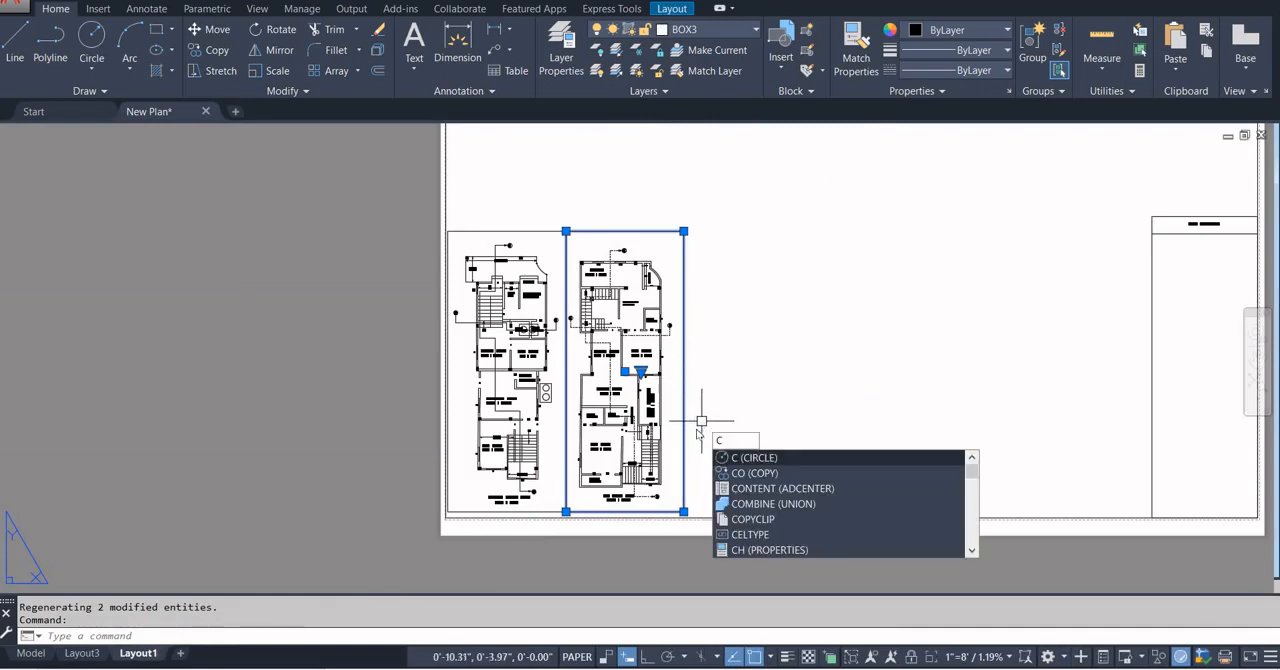
pyautogui.press('Return')
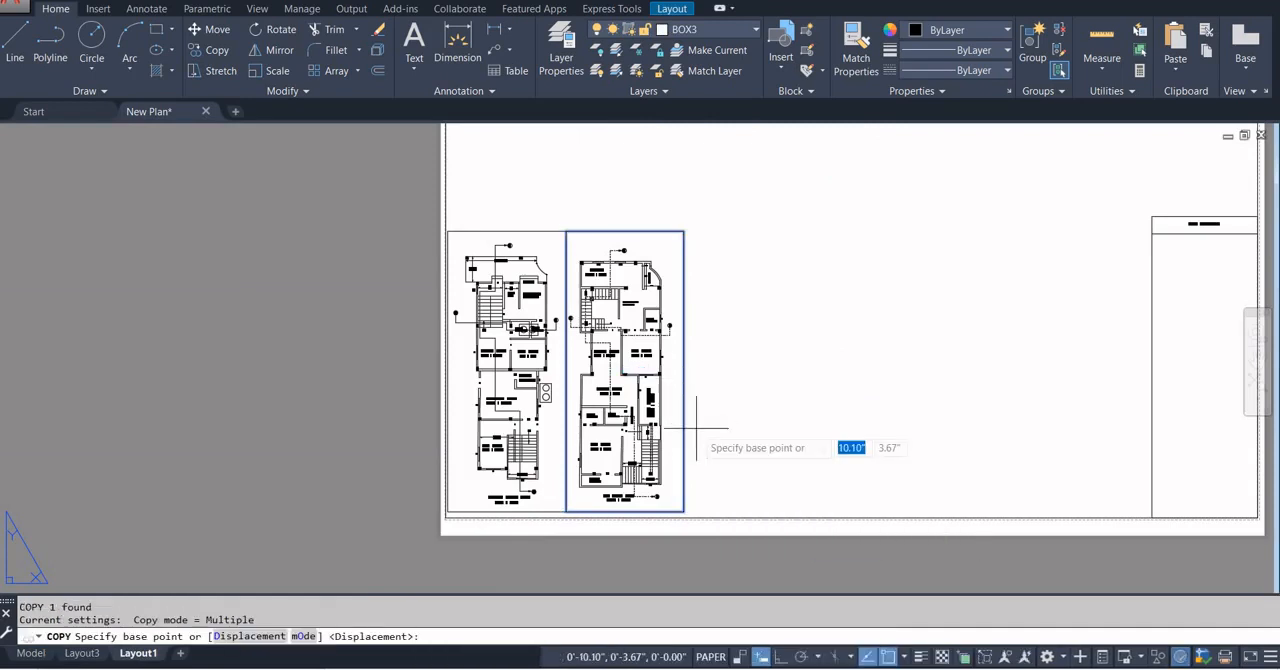
pyautogui.click(566, 511)
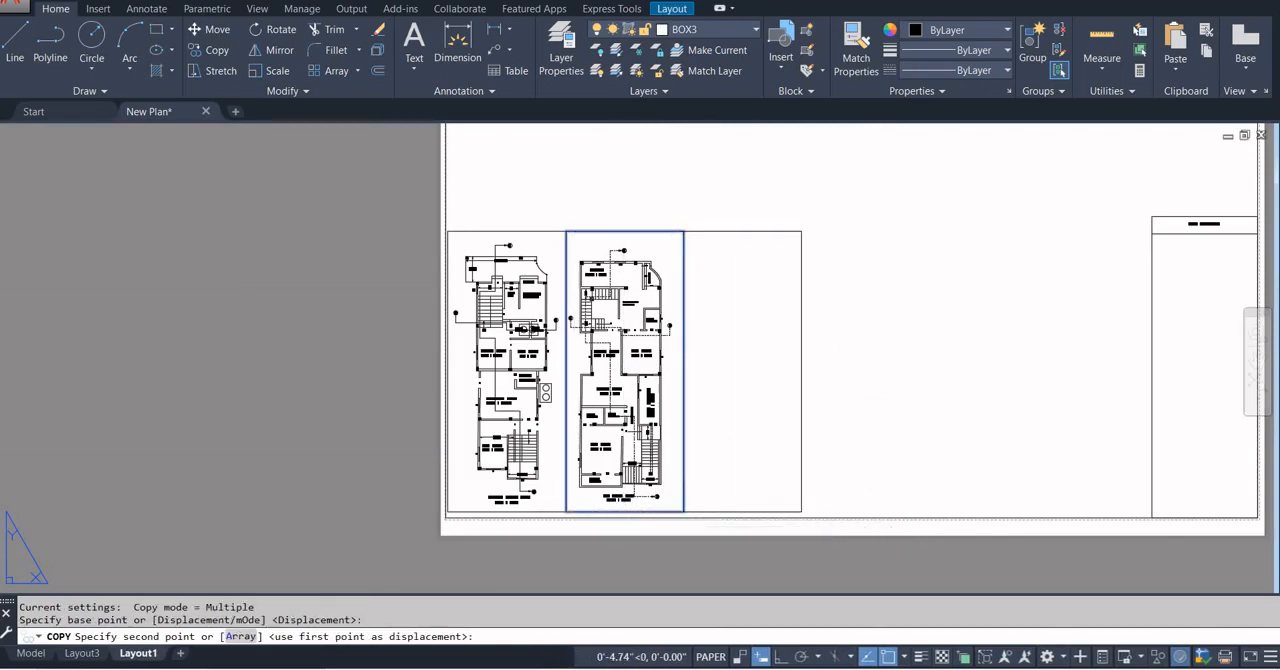
pyautogui.click(684, 511)
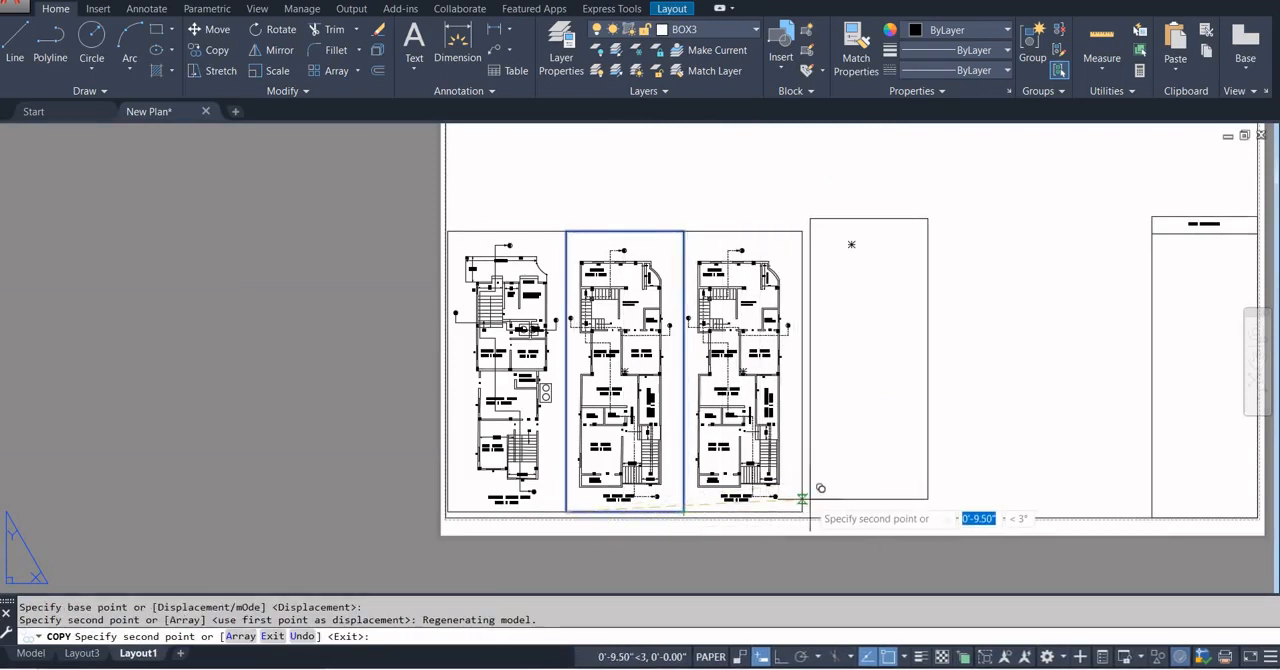
pyautogui.press('Escape')
# Activate the third viewport, bring the 2nd floor plan into its frame and return to paper space.
pyautogui.doubleClick(785, 485)
pyautogui.scroll(-4, 785, 482)
pyautogui.scroll(3, 735, 494)
pyautogui.scroll(2, 738, 492)
pyautogui.scroll(4, 740, 490)
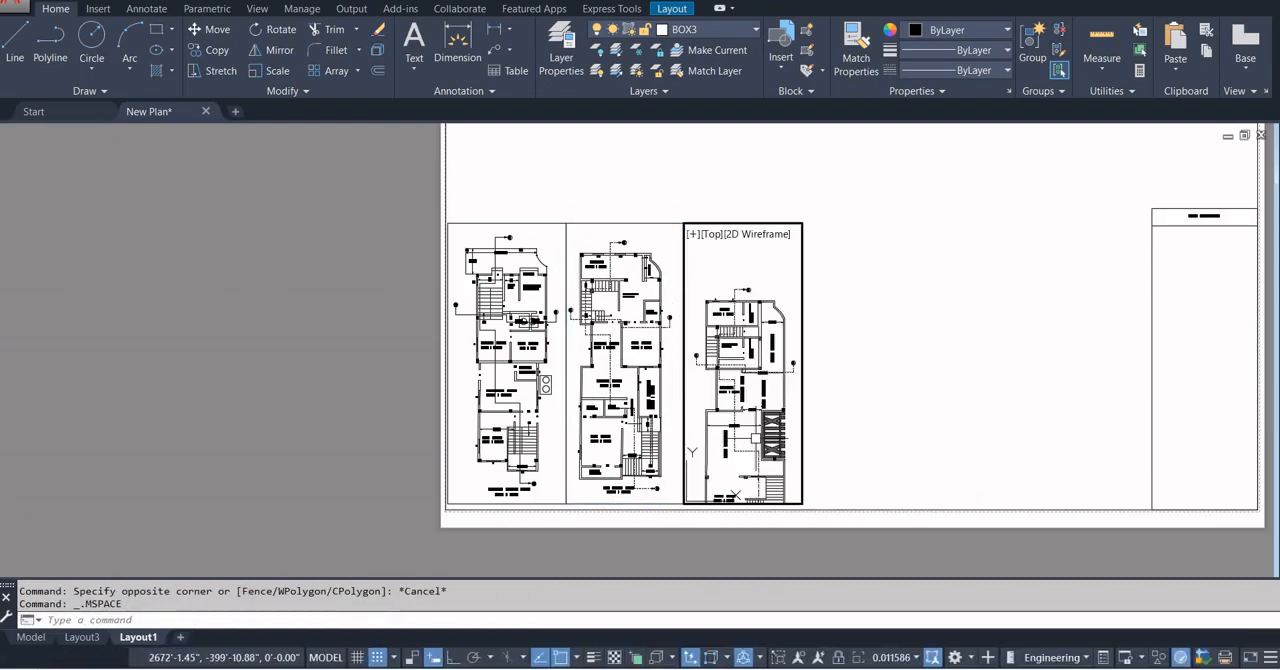
pyautogui.doubleClick(871, 400)
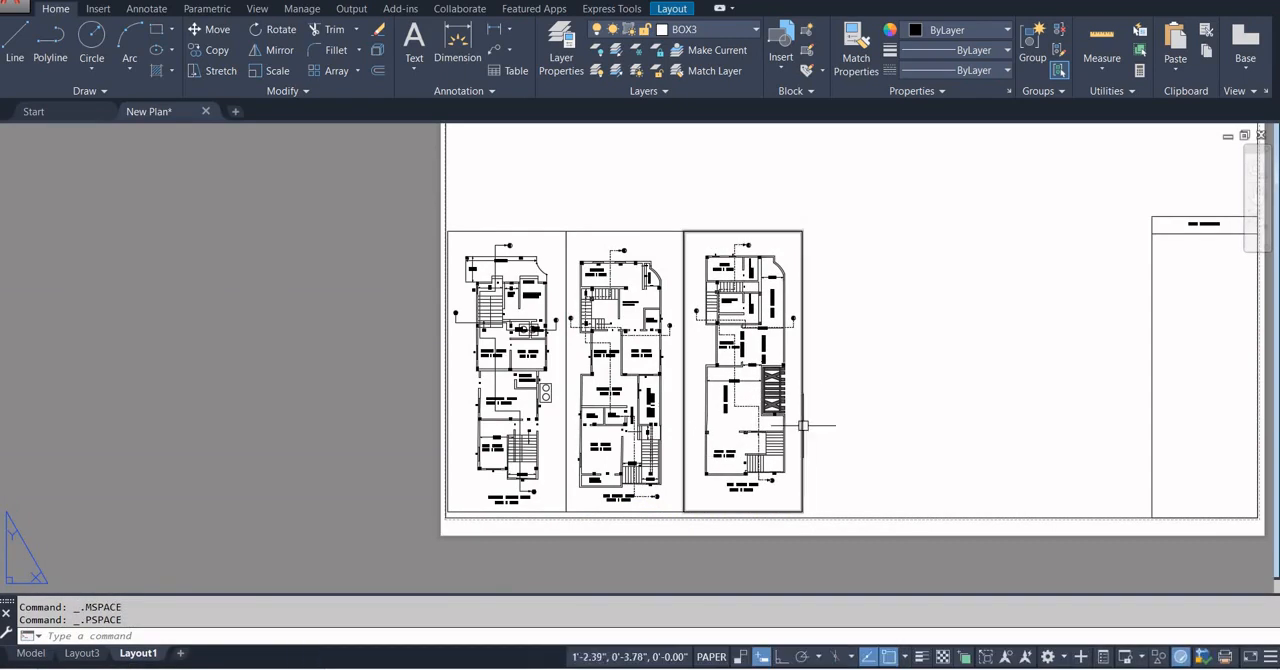
# Set the 2nd floor plan viewport's scale to 1"=8' and clear the selection.
pyautogui.click(802, 423)
pyautogui.click(985, 657)
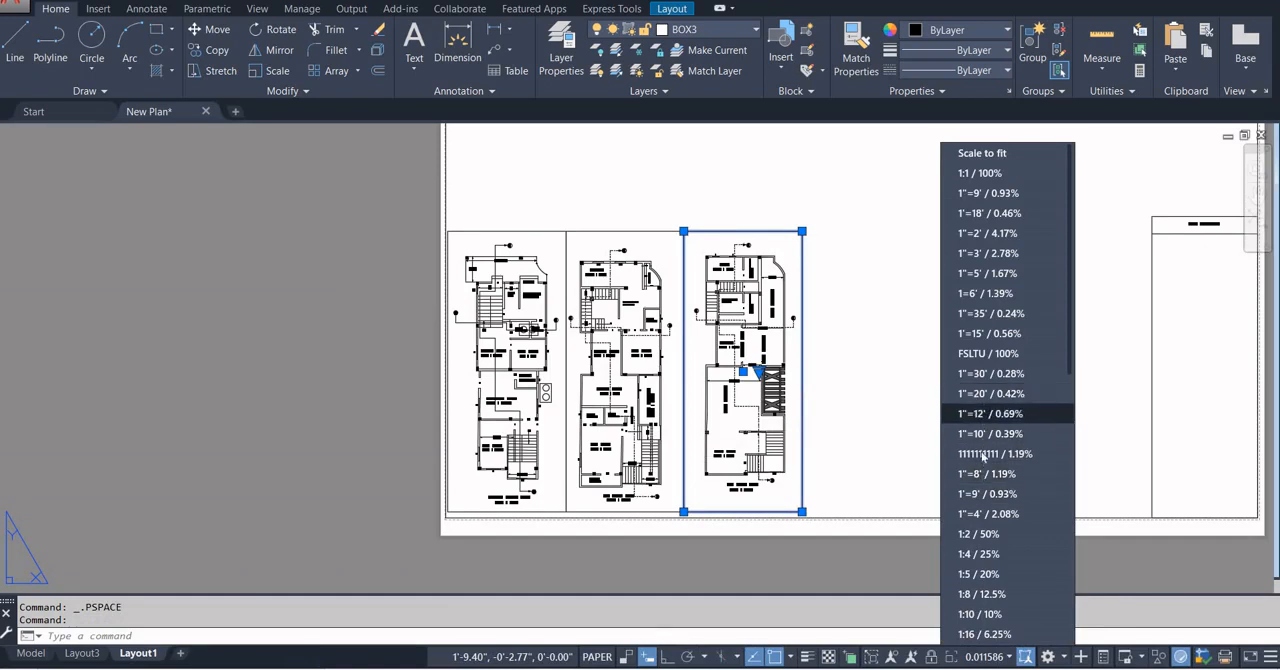
pyautogui.click(975, 194)
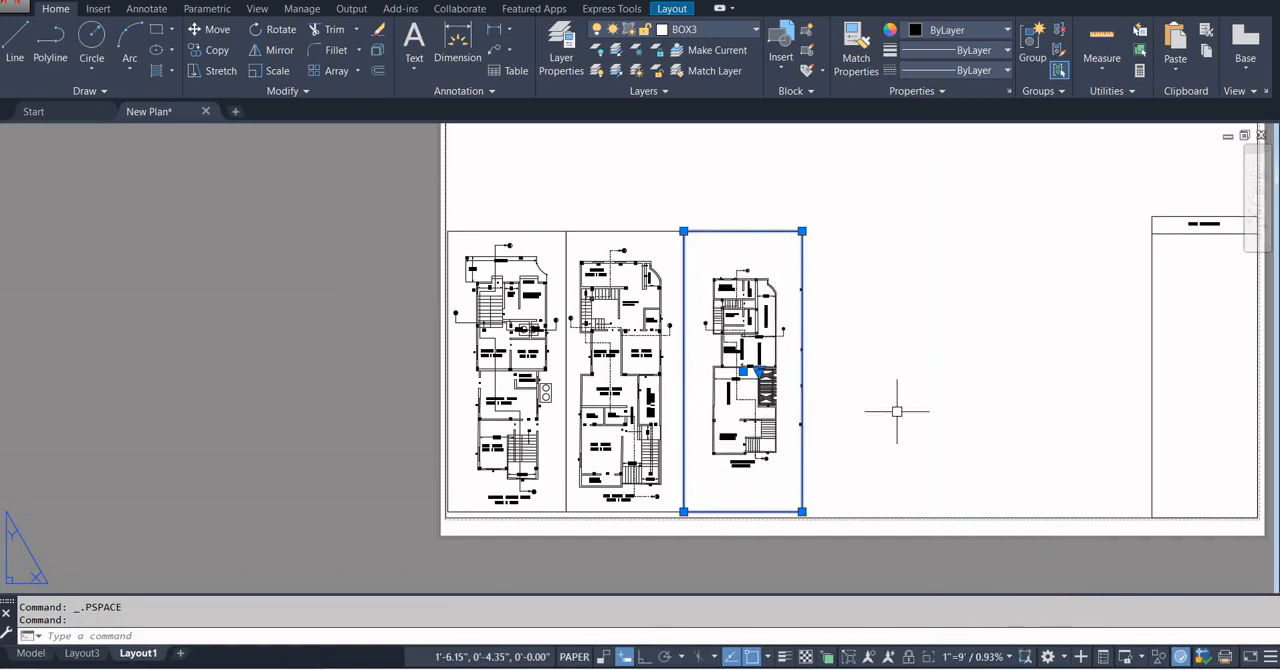
pyautogui.click(993, 657)
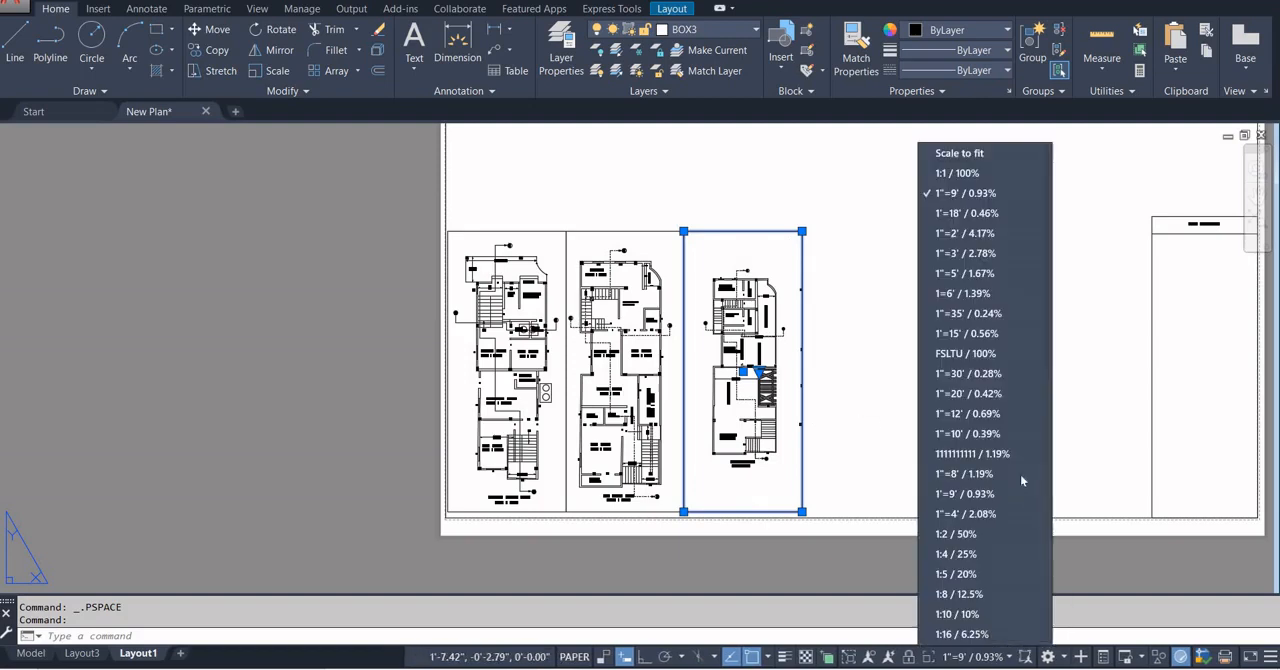
pyautogui.click(956, 490)
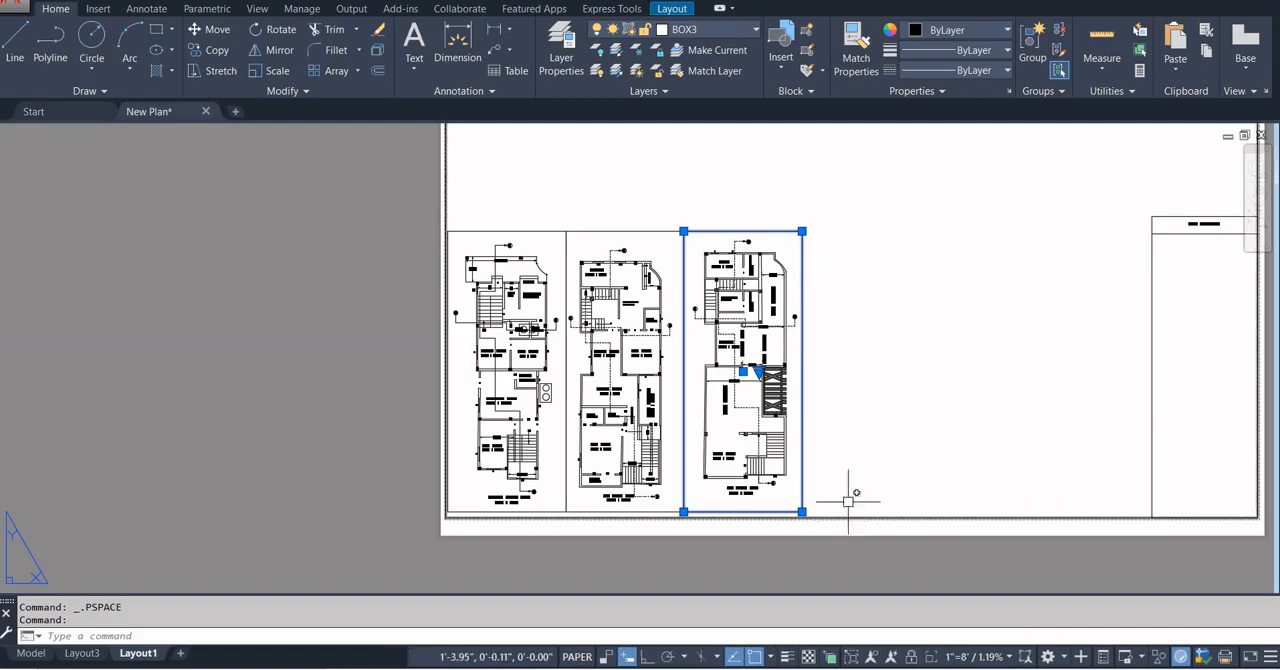
pyautogui.click(883, 409)
pyautogui.click(877, 447)
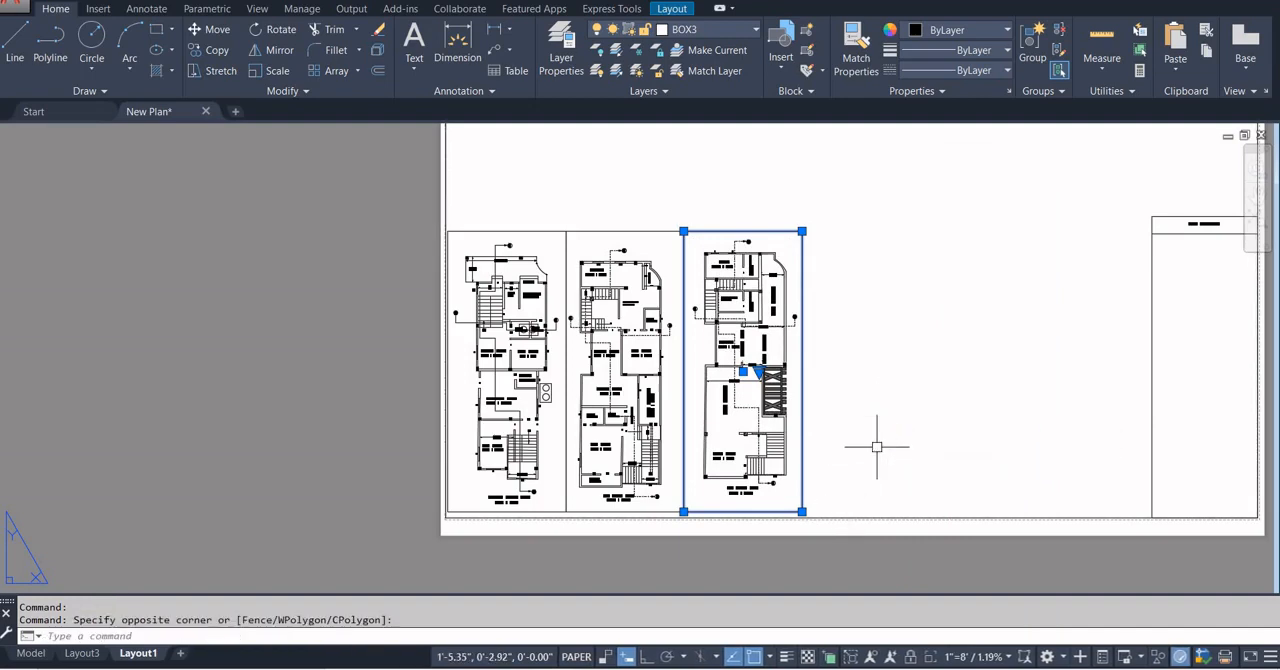
pyautogui.press('Escape')
# Examine how the elevations and sections are arranged above the floor plans on Layout3, and return to Layout1.
pyautogui.scroll(-5, 846, 429)
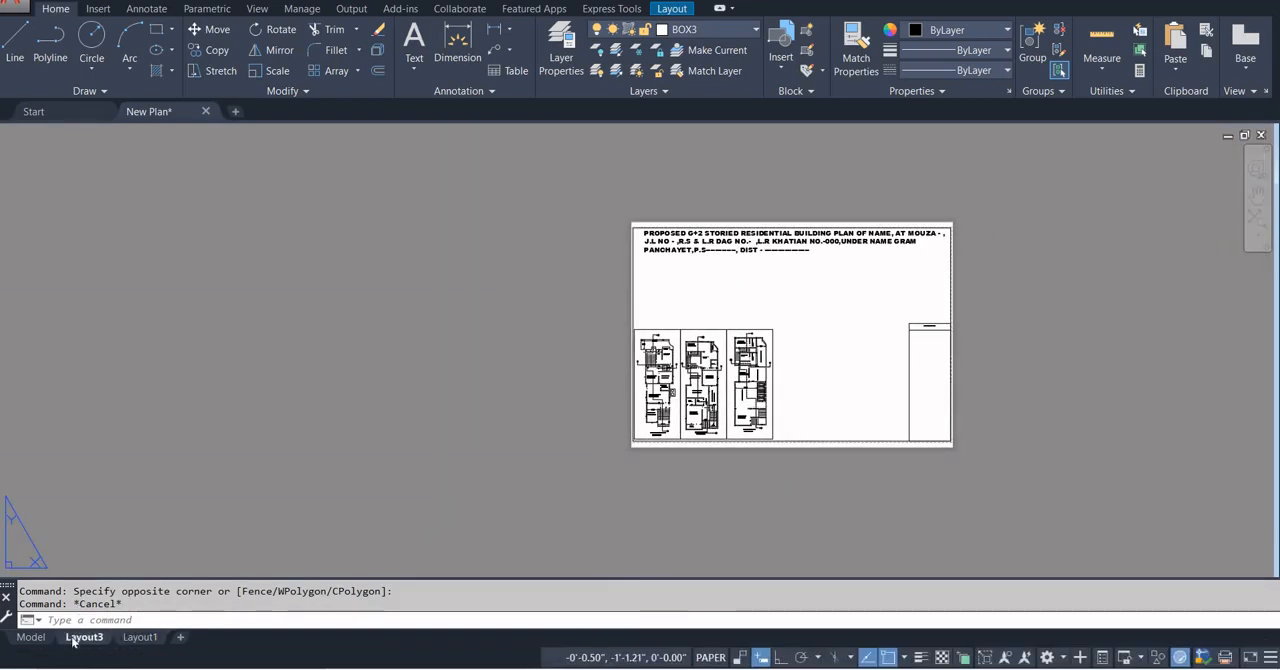
pyautogui.click(73, 641)
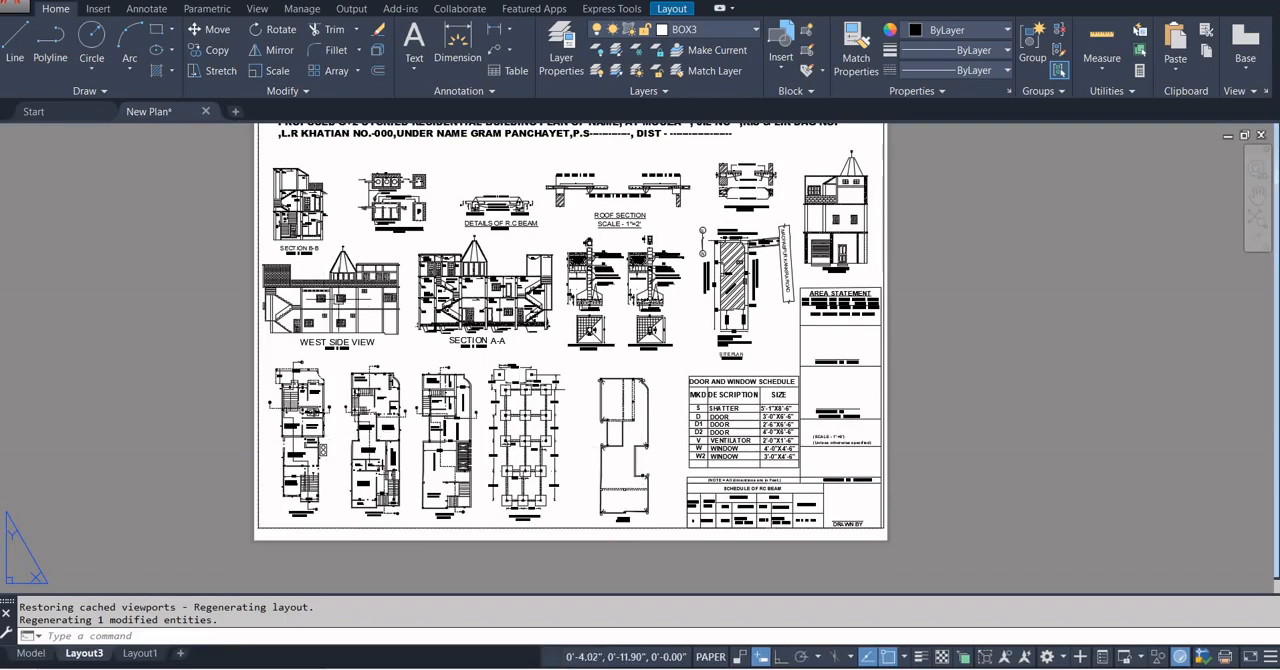
pyautogui.scroll(4, 324, 345)
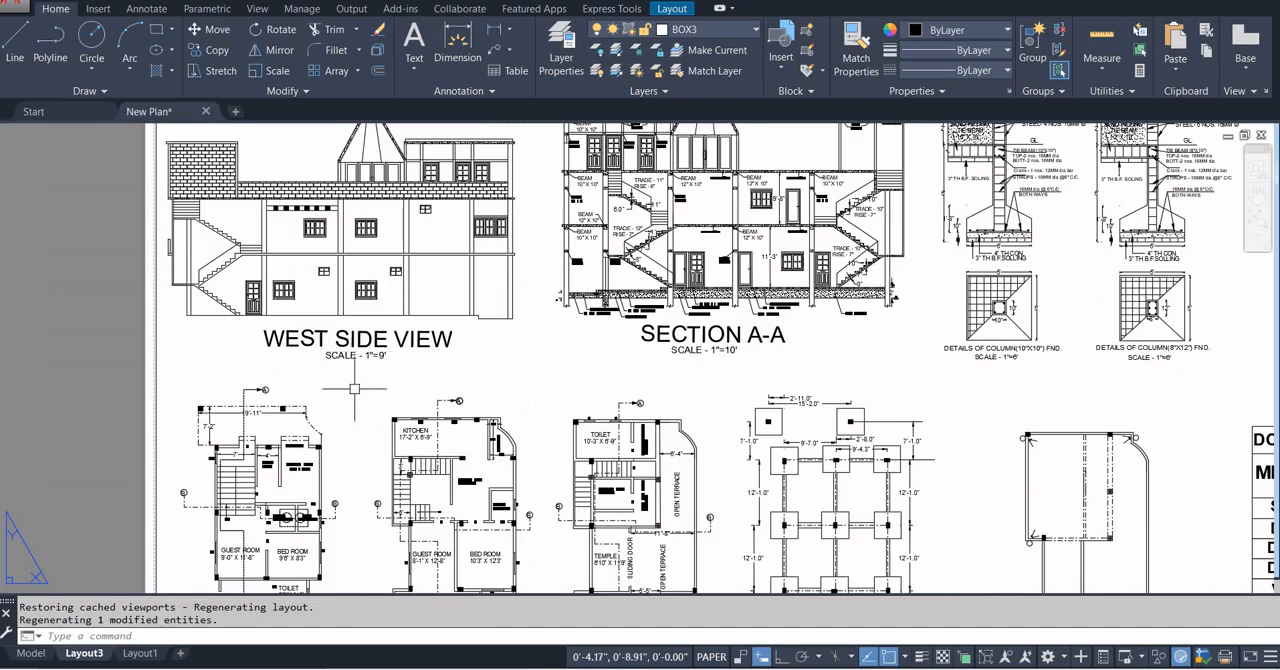
pyautogui.scroll(-4, 354, 388)
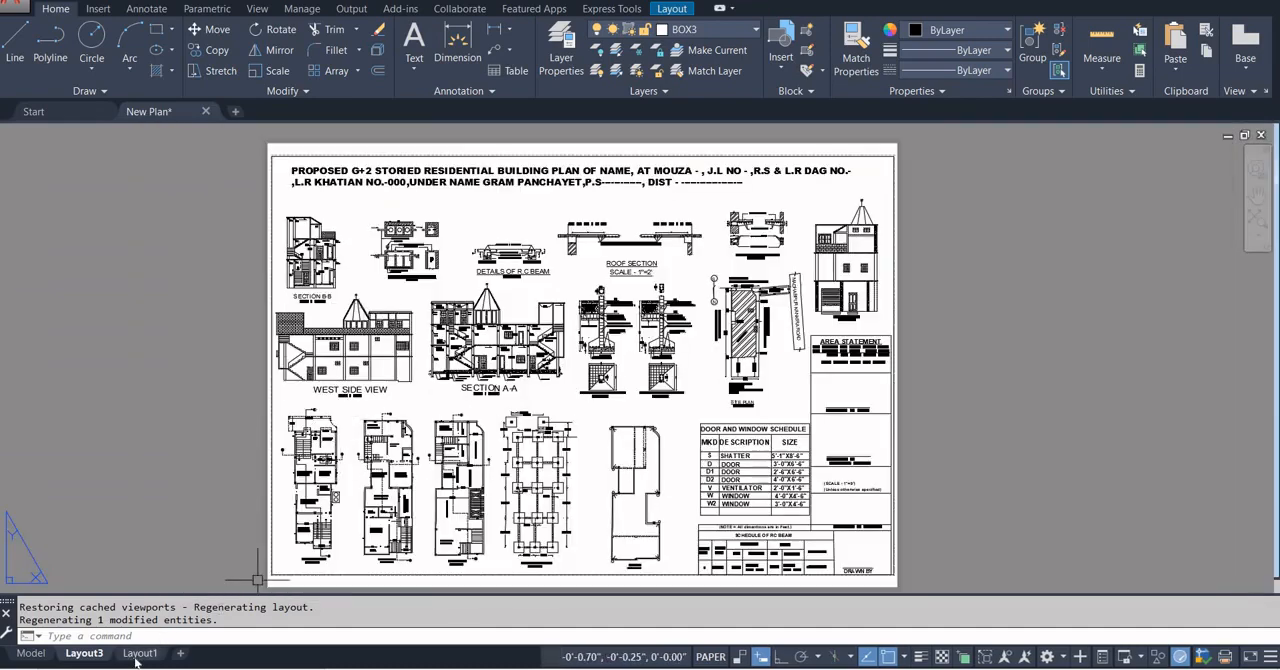
pyautogui.scroll(5, 707, 274)
pyautogui.scroll(-2, 705, 285)
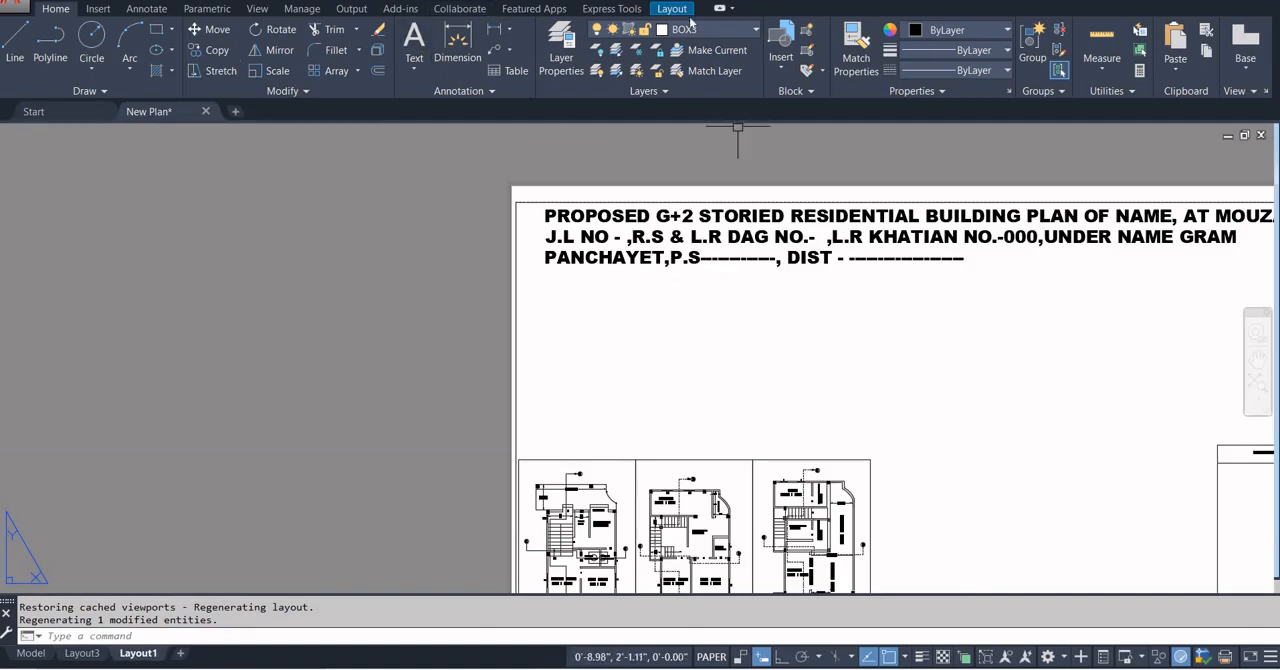
# Create a rectangular viewport between the heading and the floor plans, from the left border to the third viewport's upper-right corner.
pyautogui.click(673, 9)
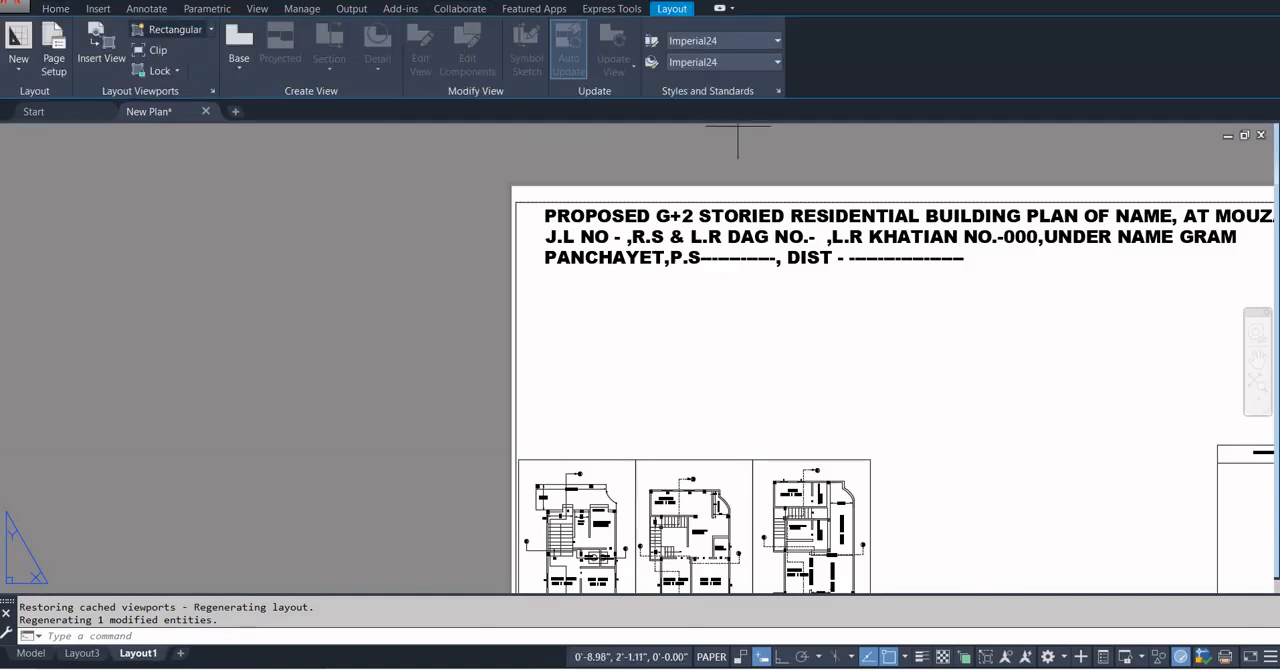
pyautogui.click(516, 272)
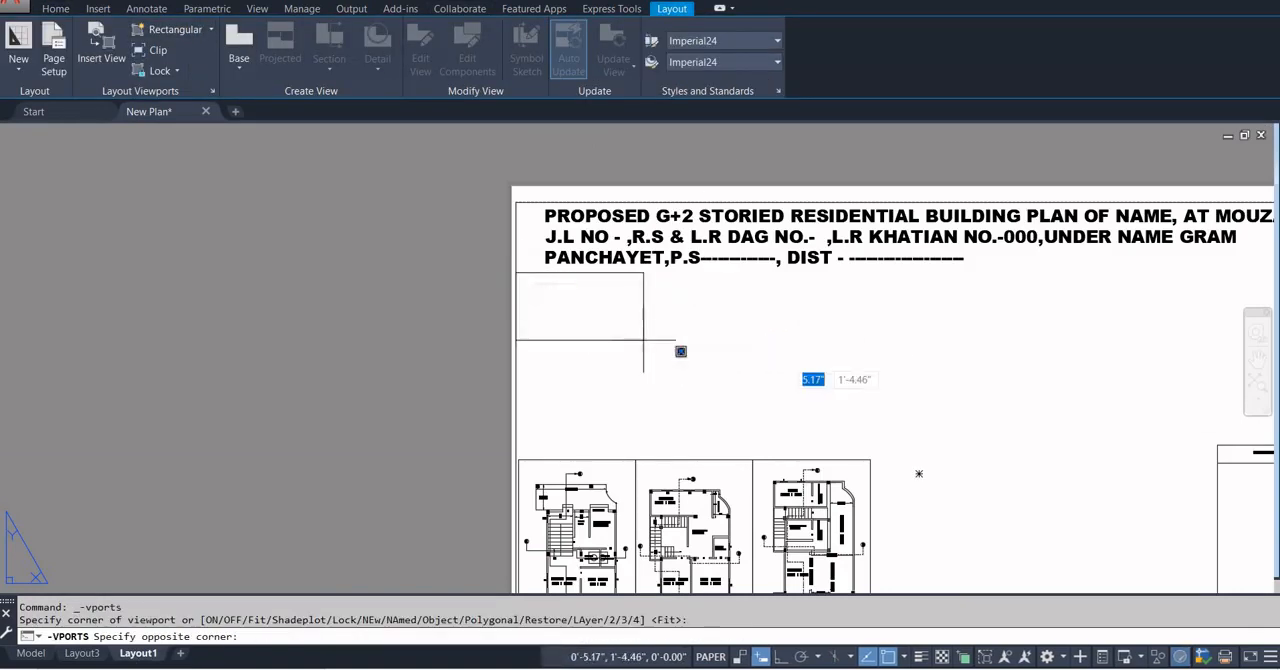
pyautogui.click(870, 460)
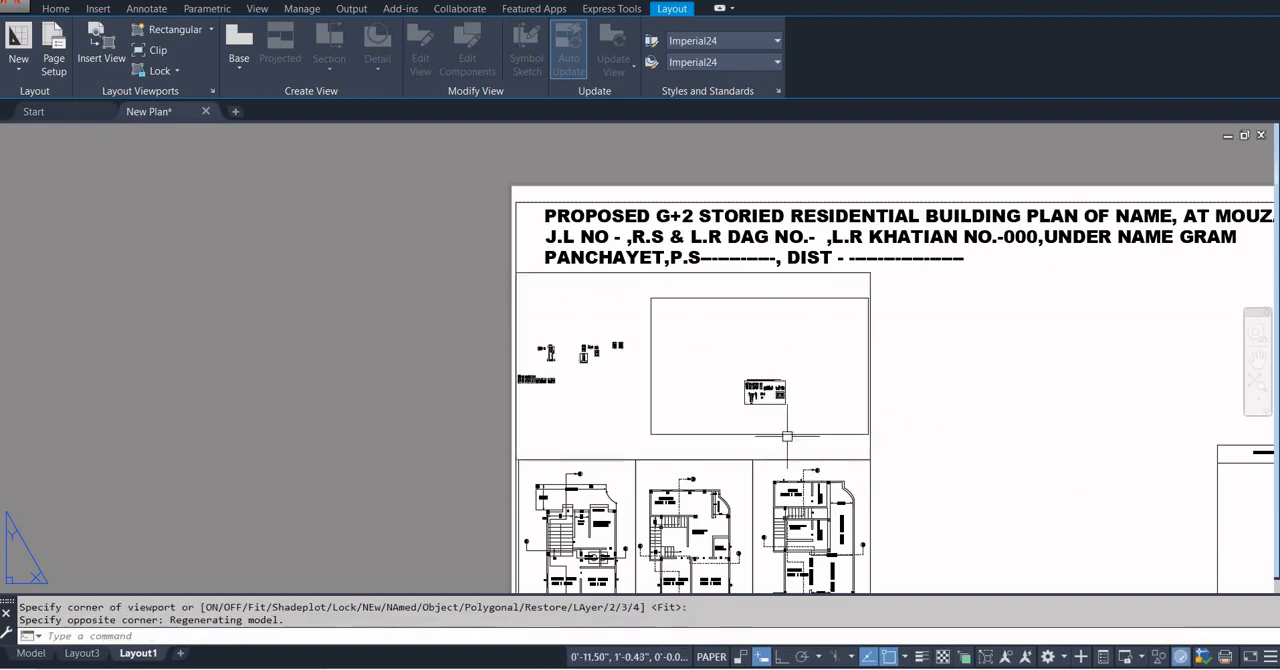
# Activate the new viewport and bring Section A-A, with its title and scale note, into its frame.
pyautogui.doubleClick(757, 400)
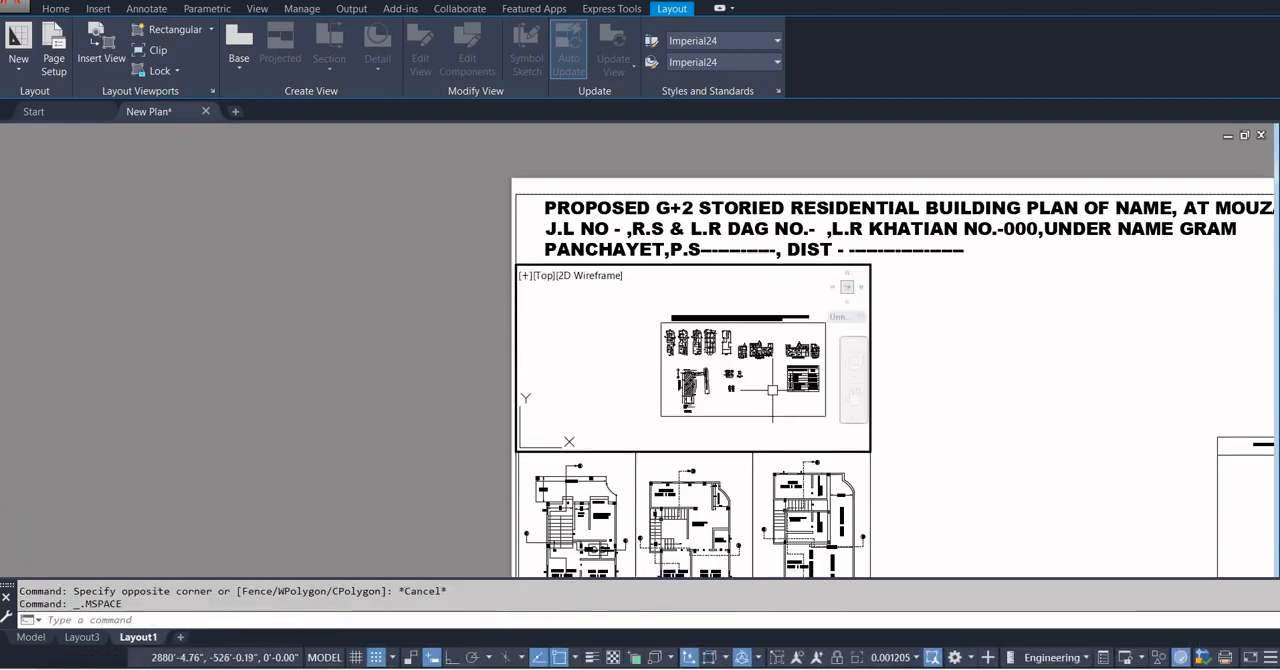
pyautogui.scroll(6, 775, 349)
pyautogui.scroll(4, 742, 342)
pyautogui.moveTo(742, 342)
pyautogui.mouseDown(button='middle')
pyautogui.moveTo(762, 357)
pyautogui.moveTo(766, 333)
pyautogui.mouseUp(button='middle')
pyautogui.scroll(6, 676, 440)
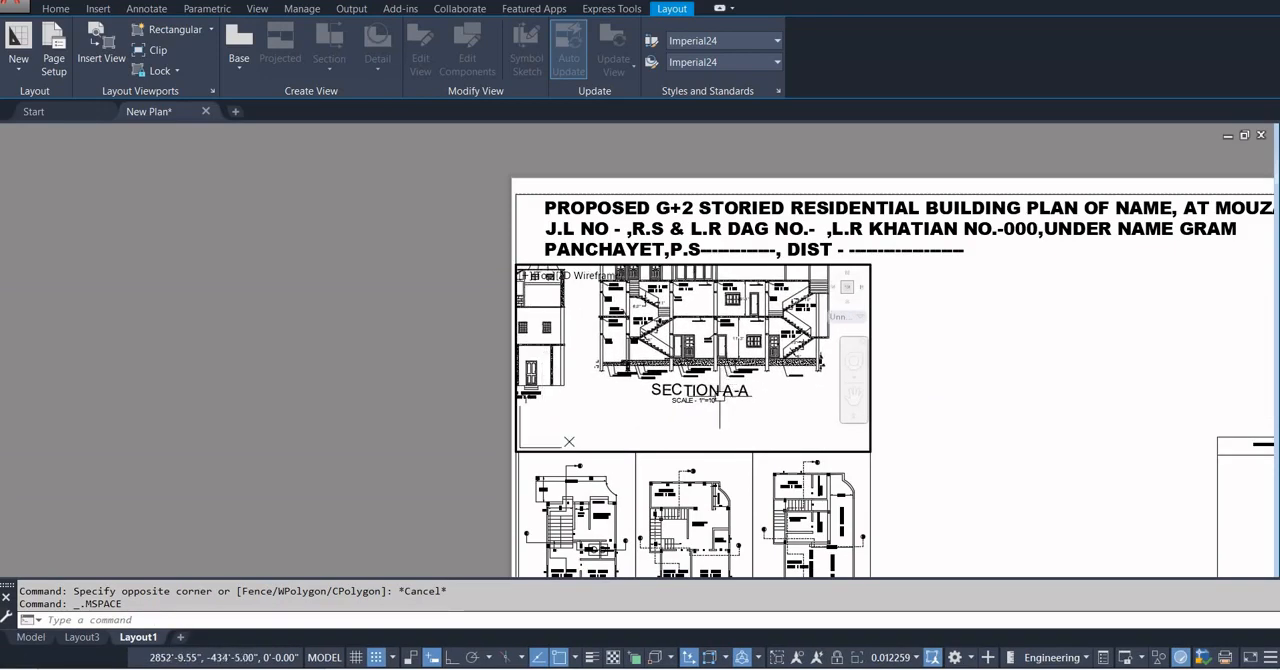
pyautogui.scroll(-6, 720, 405)
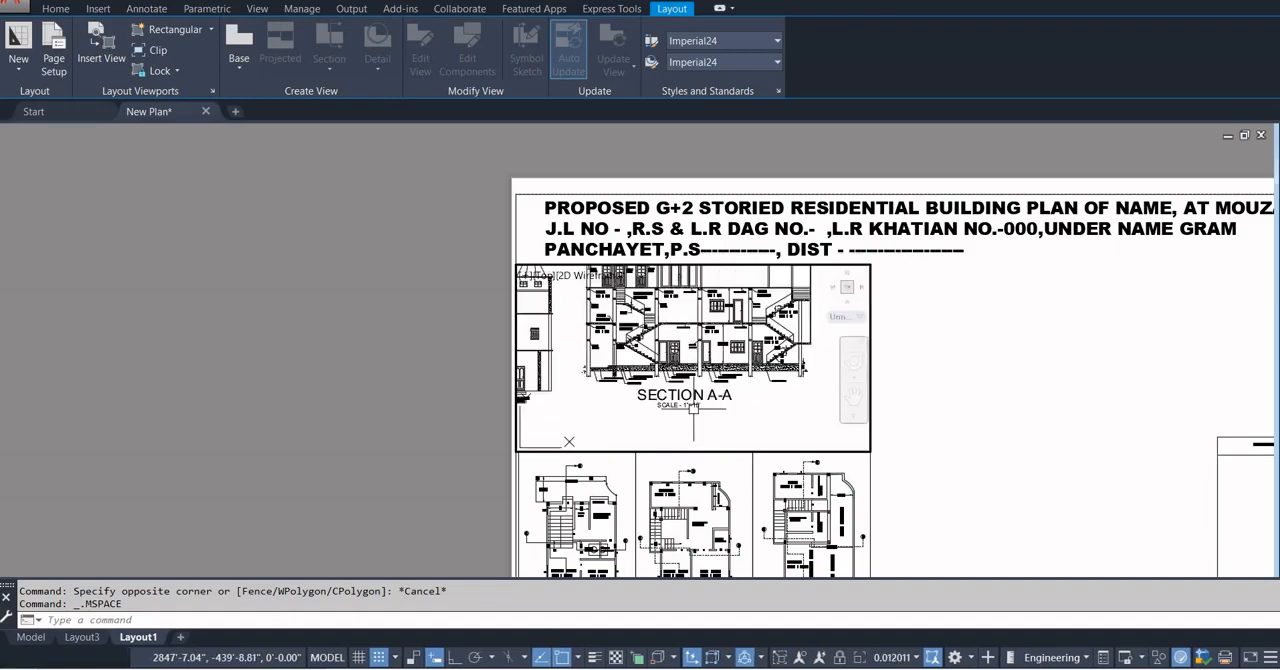
pyautogui.moveTo(730, 380)
pyautogui.mouseDown(button='middle')
pyautogui.moveTo(726, 431)
pyautogui.moveTo(736, 415)
pyautogui.mouseUp(button='middle')
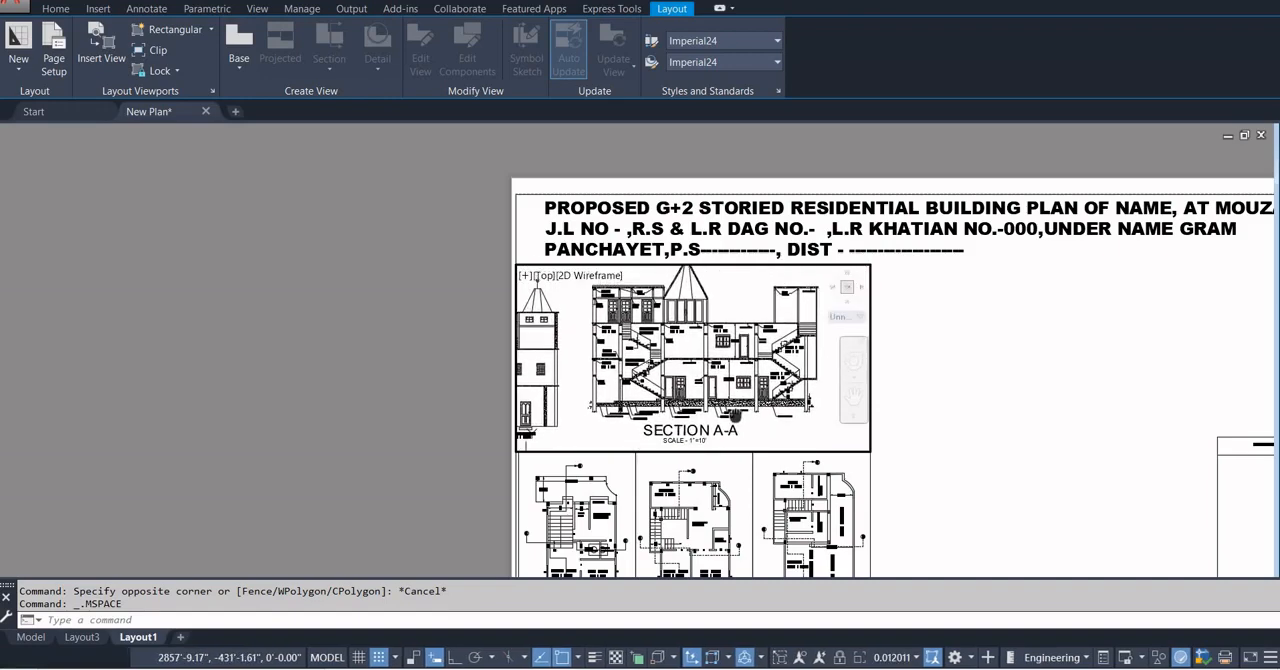
# Leave the active viewport and try scales of 1"=10' and 1"=8' on the Section A-A viewport.
pyautogui.doubleClick(890, 390)
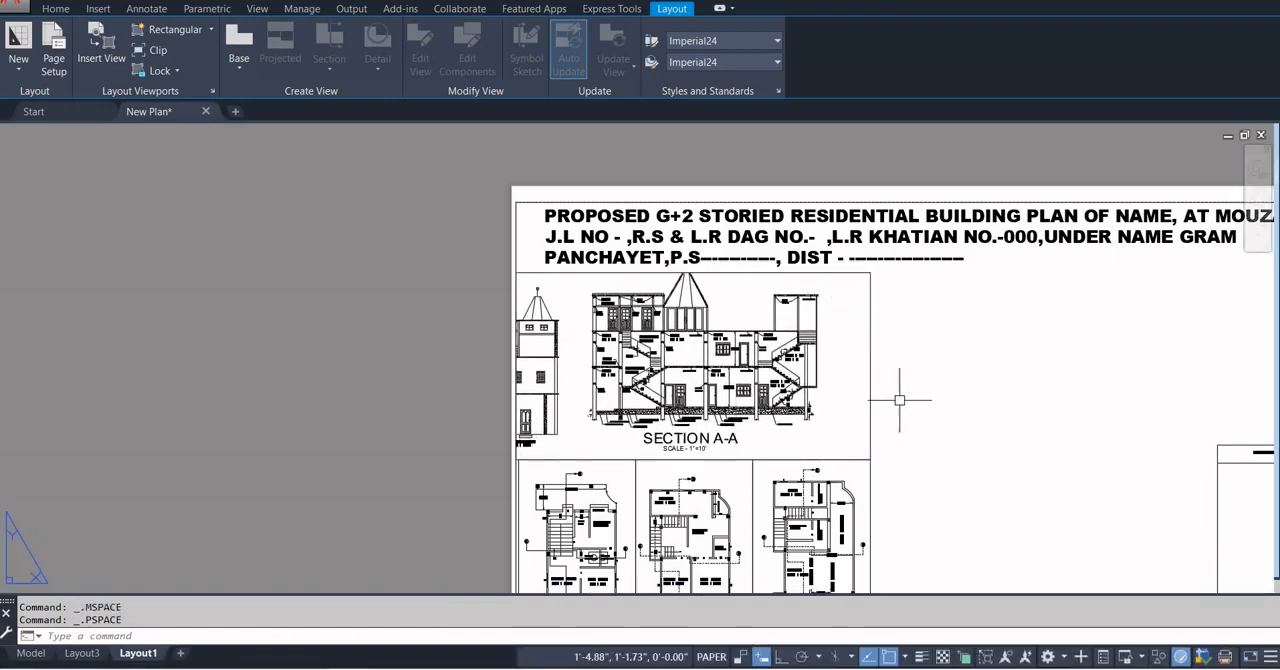
pyautogui.click(869, 381)
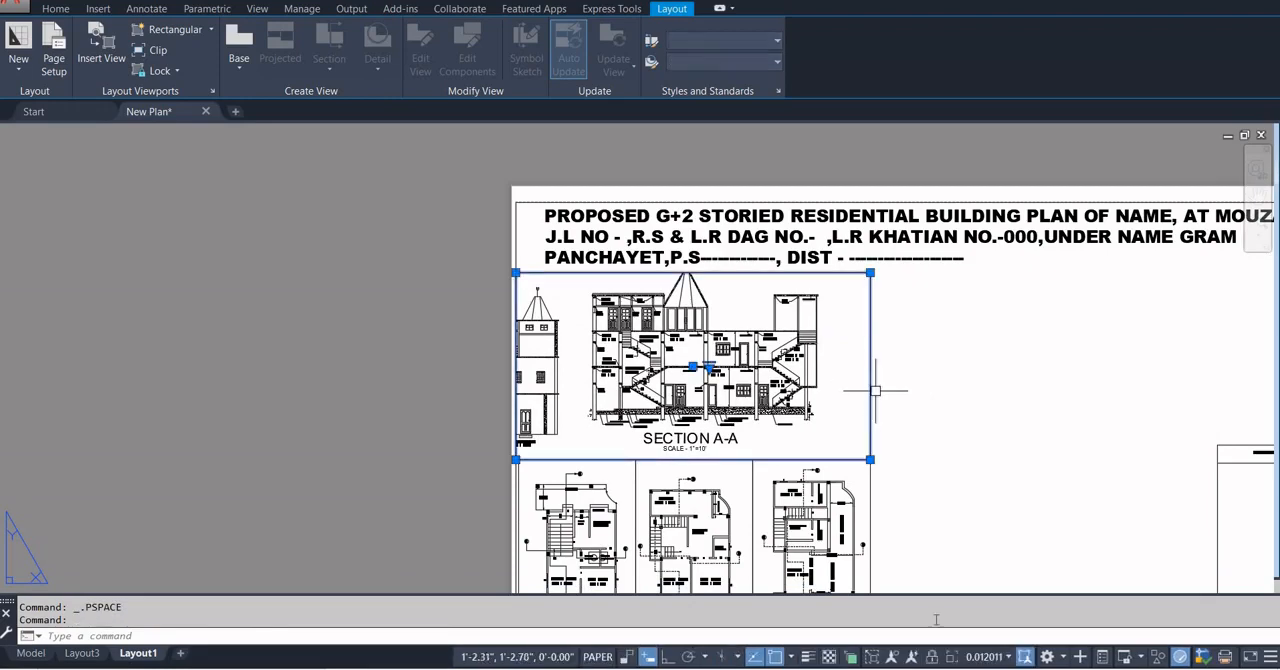
pyautogui.click(978, 657)
pyautogui.click(976, 433)
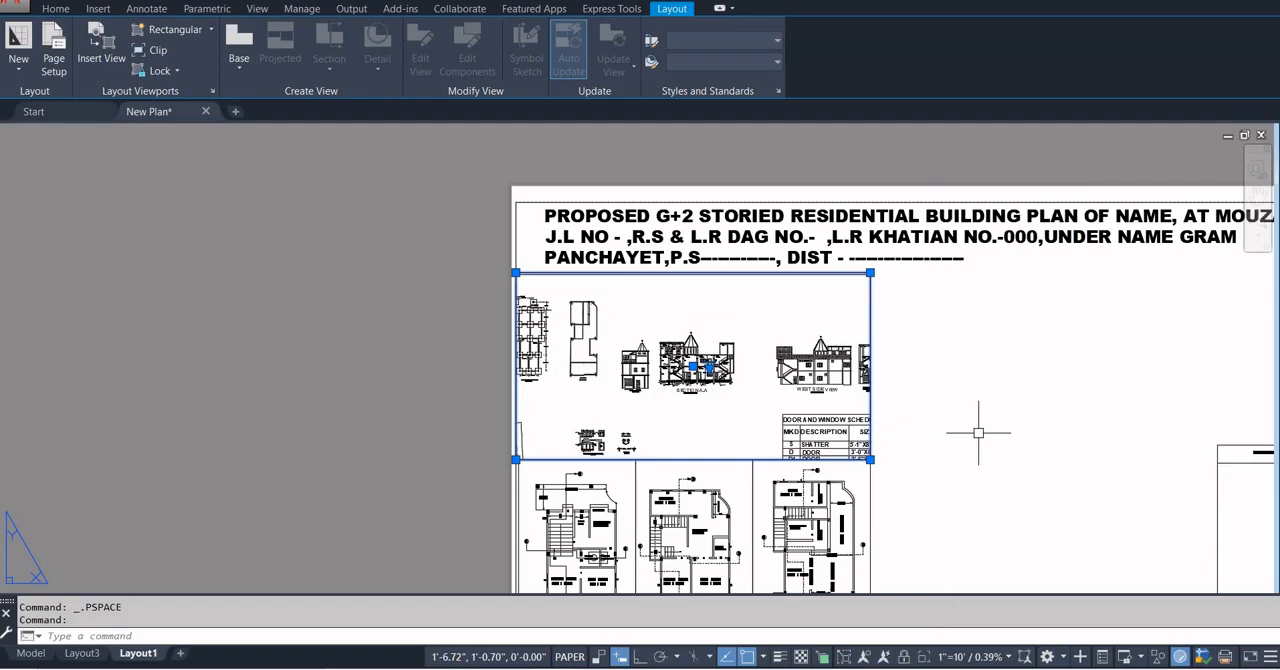
pyautogui.click(985, 657)
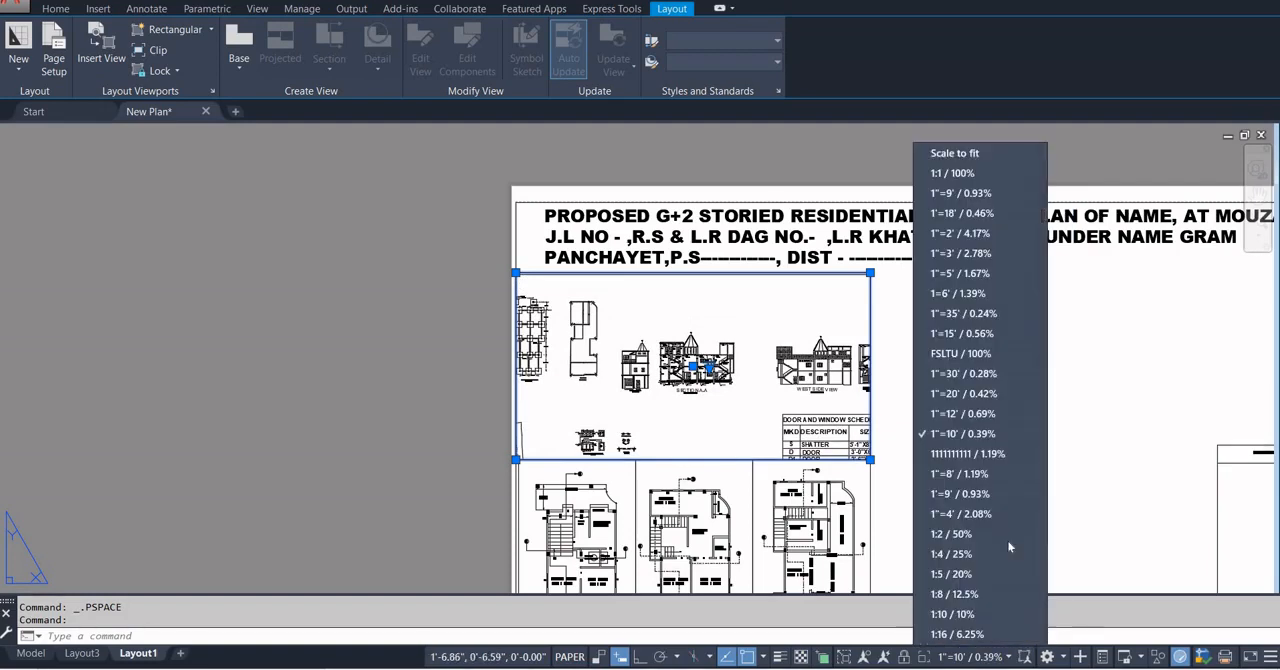
pyautogui.click(937, 494)
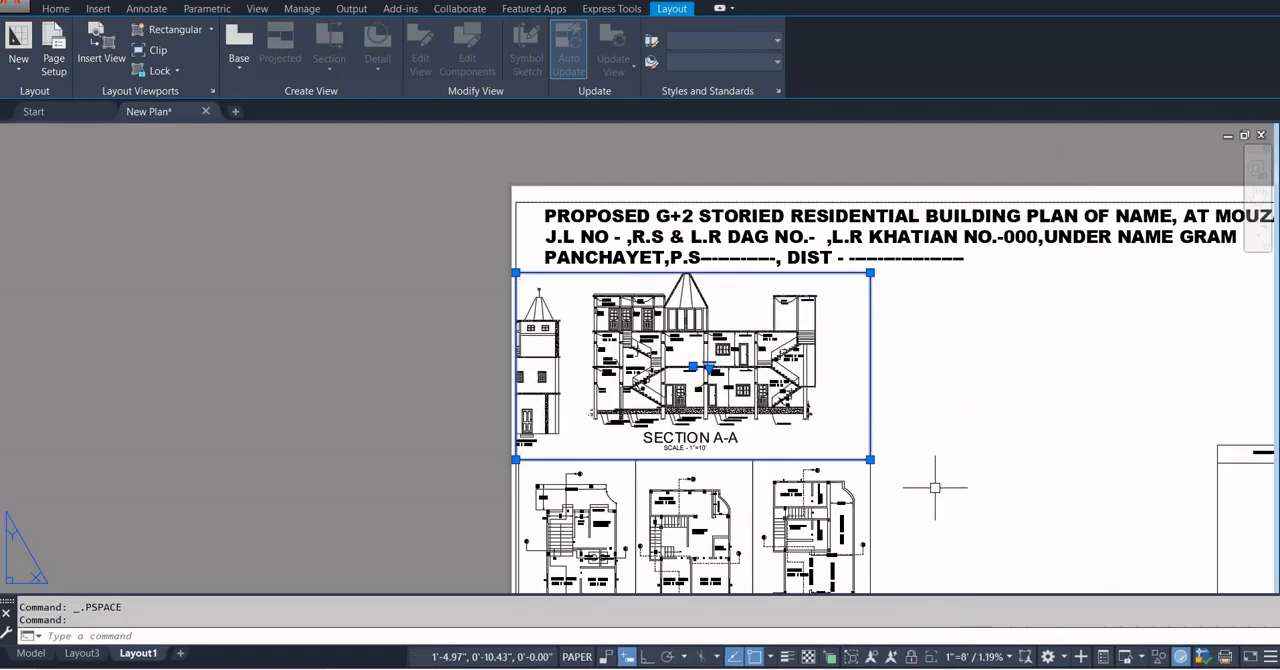
# Move the Section A-A viewport slightly to the right and up, clear of the floor plan viewports' upper edge.
pyautogui.scroll(-2, 780, 360)
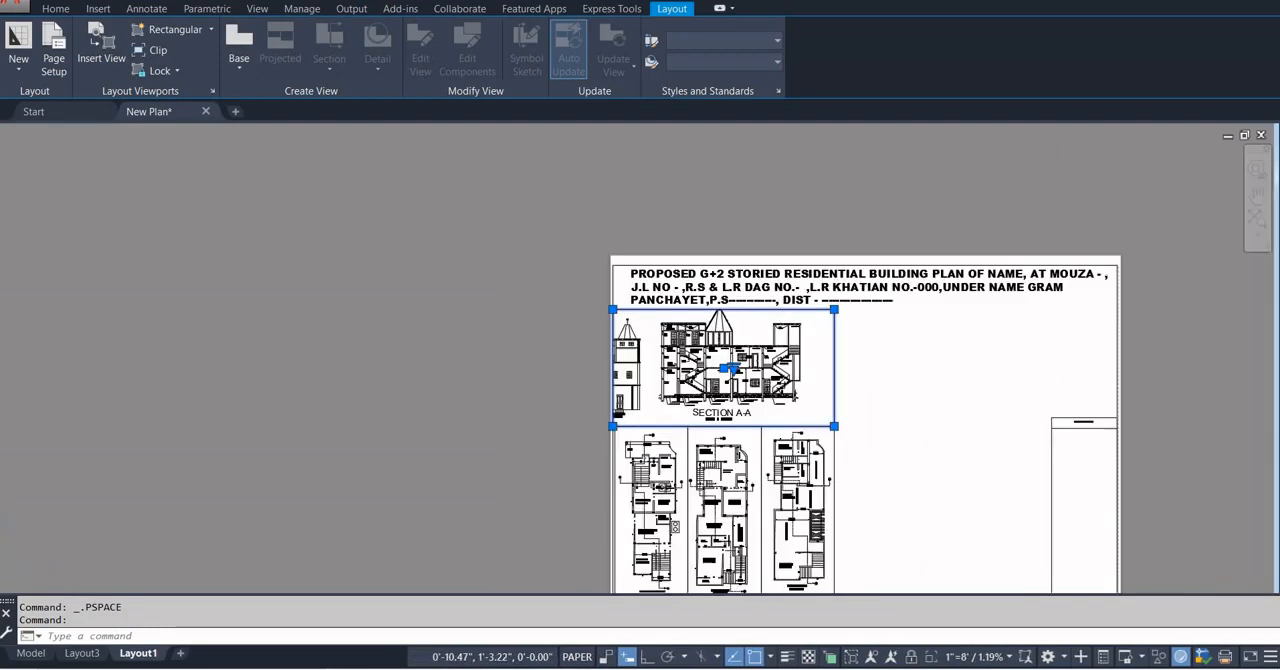
pyautogui.doubleClick(781, 372)
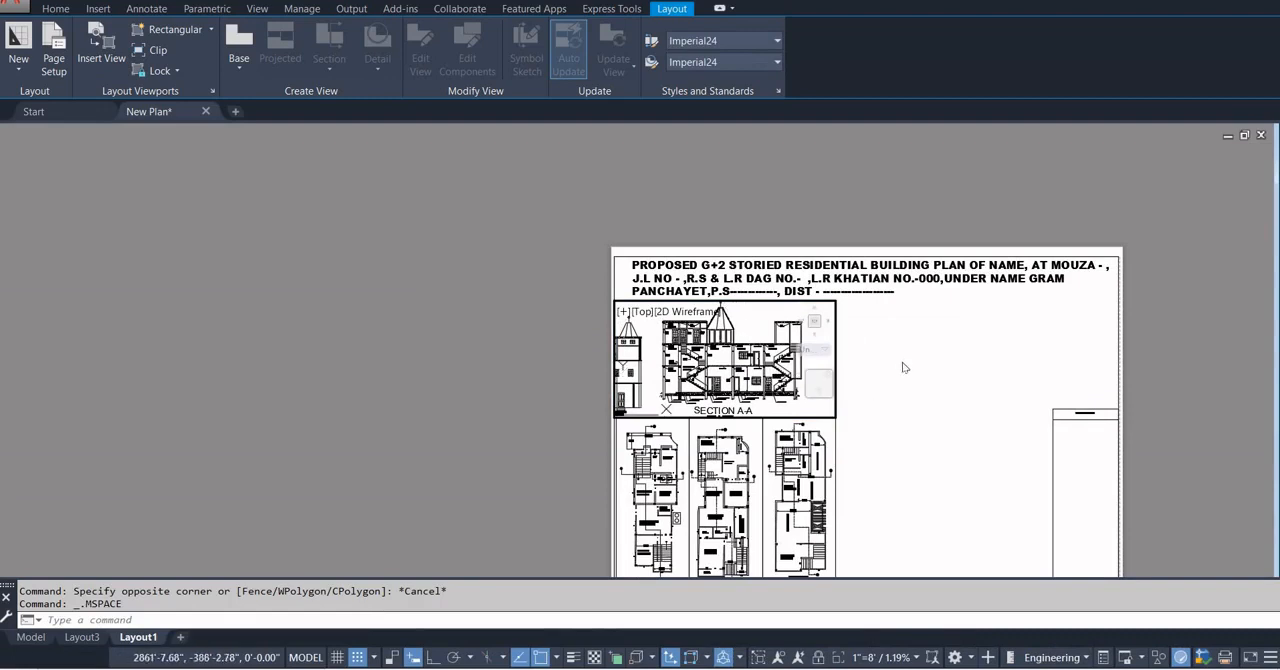
pyautogui.doubleClick(903, 368)
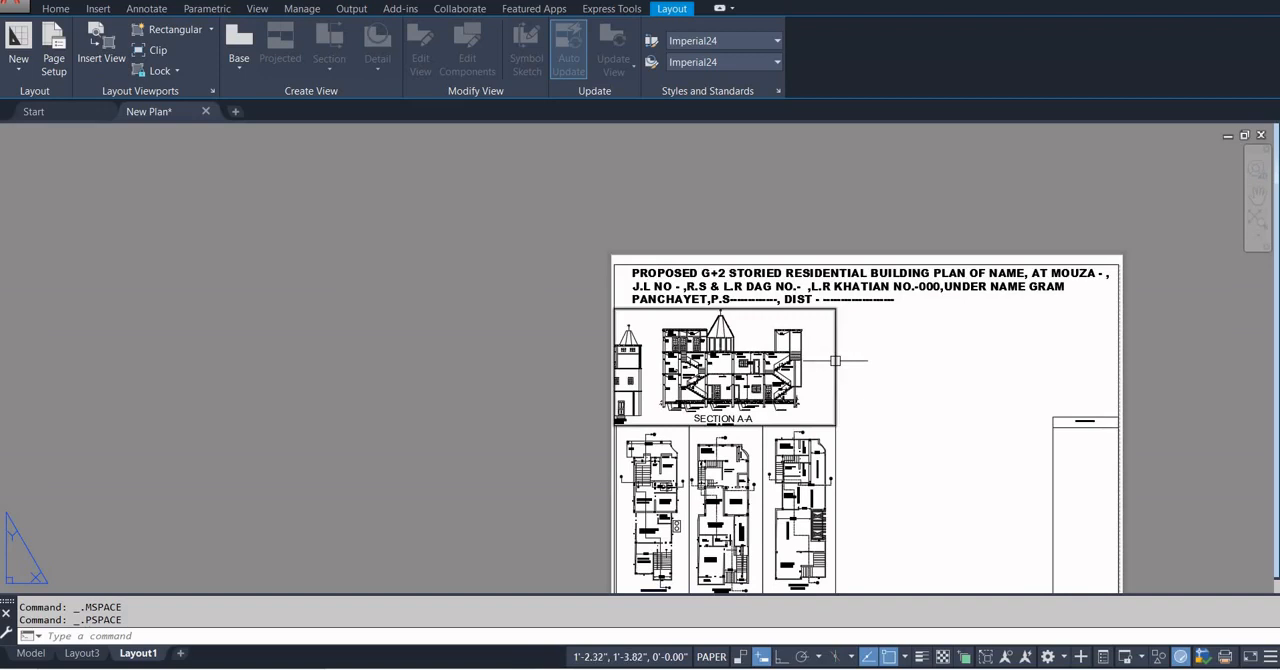
pyautogui.click(835, 360)
pyautogui.write('M')
pyautogui.press('Return')
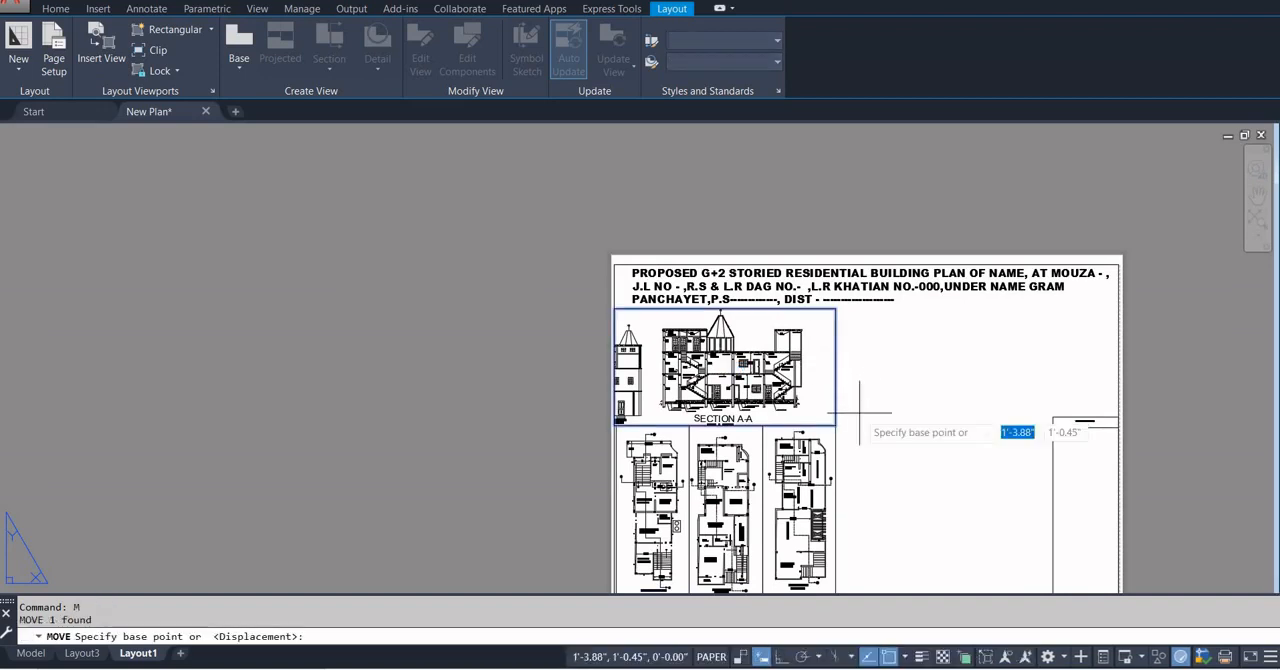
pyautogui.click(857, 411)
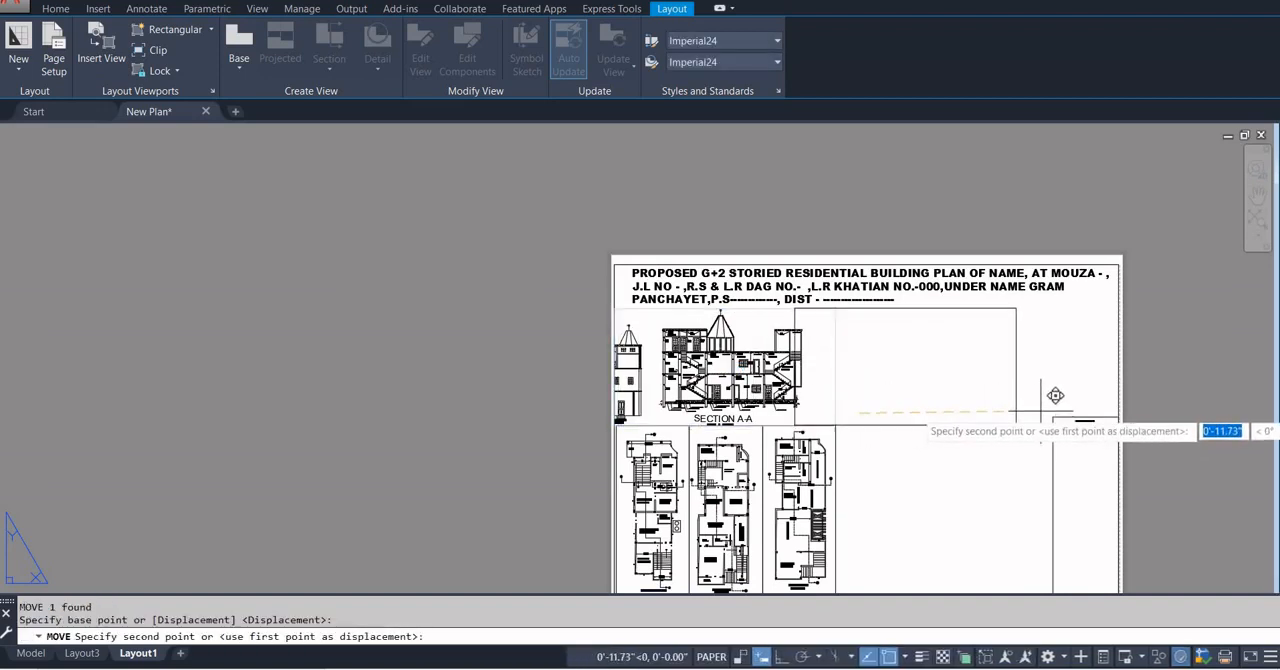
pyautogui.click(882, 398)
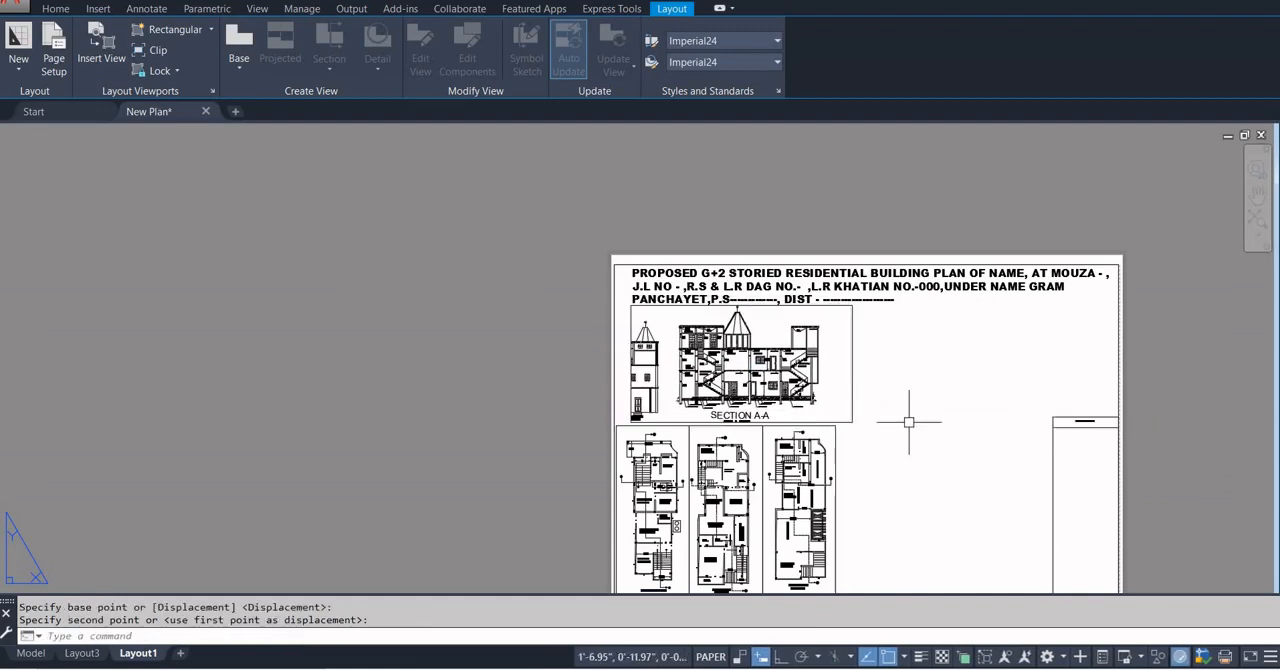
# Set the Section A-A viewport's scale to 1"=9'.
pyautogui.click(857, 411)
pyautogui.click(973, 660)
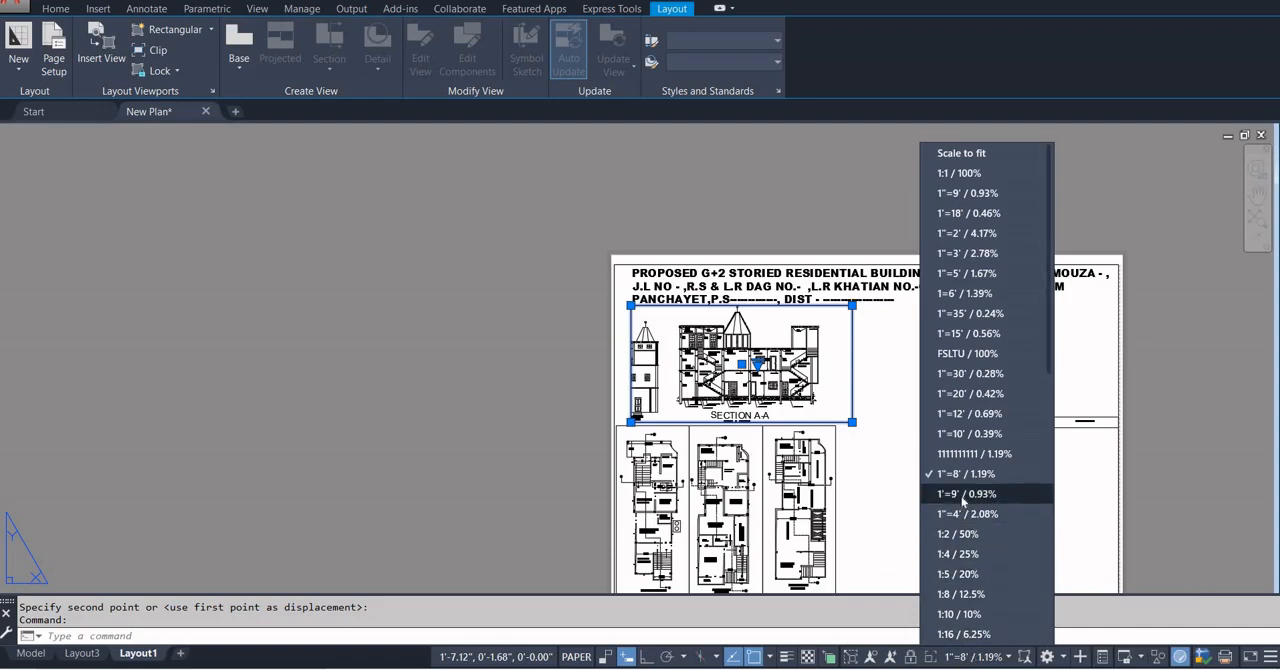
pyautogui.click(962, 200)
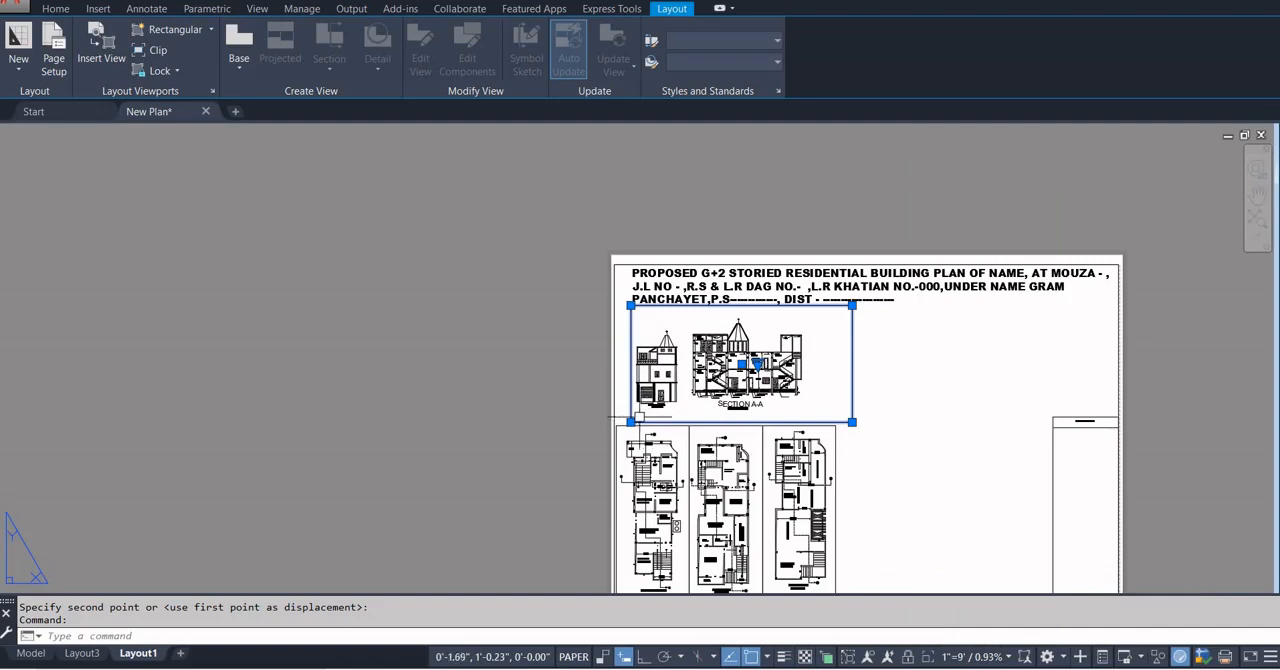
# Narrow the Section A-A viewport from both sides so its frame holds only the section, leaving out the neighbouring elevation.
pyautogui.click(630, 422)
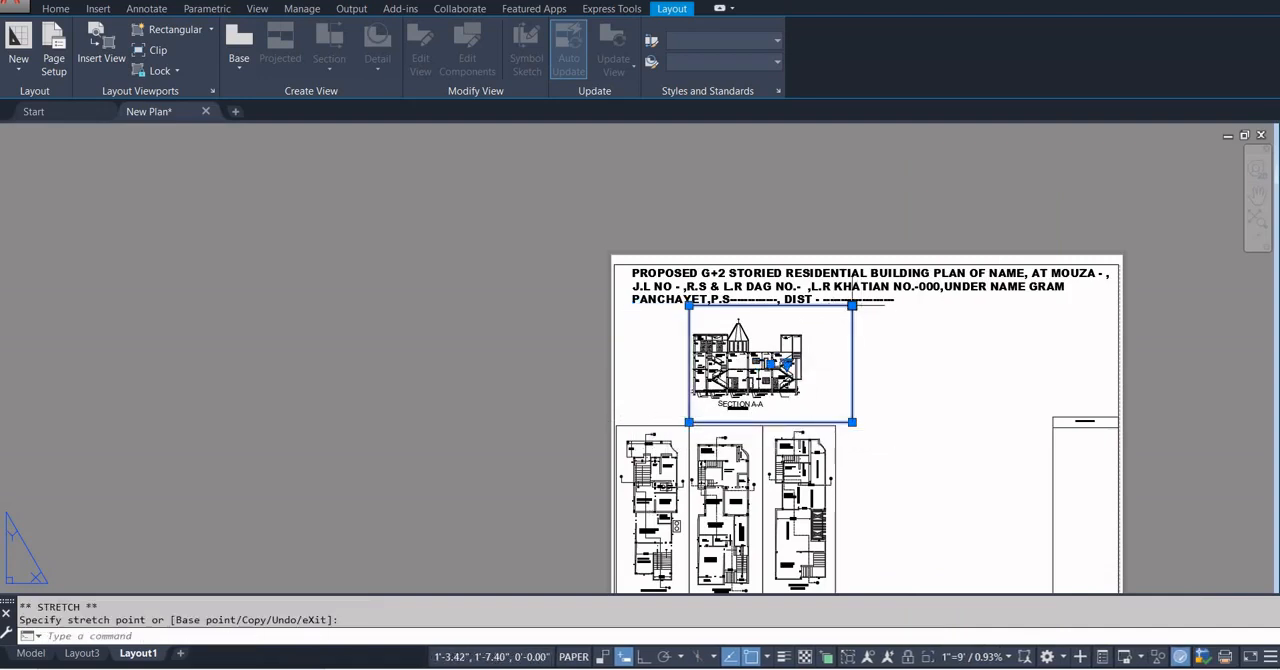
pyautogui.click(851, 305)
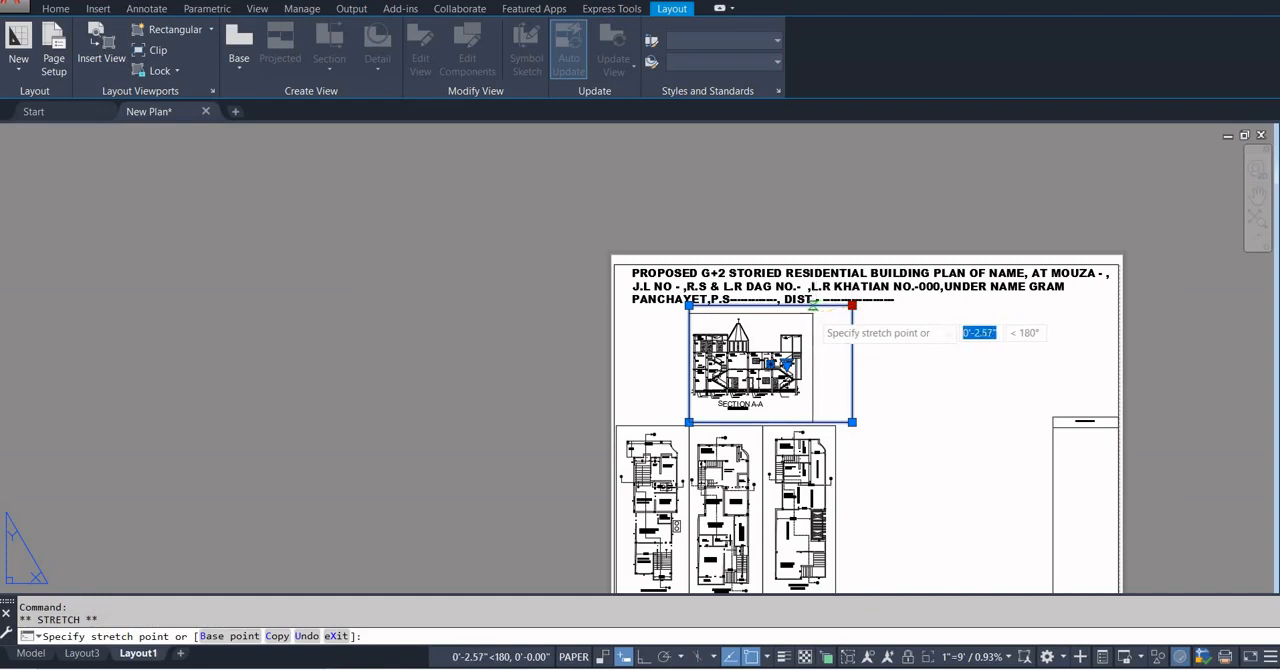
pyautogui.click(813, 305)
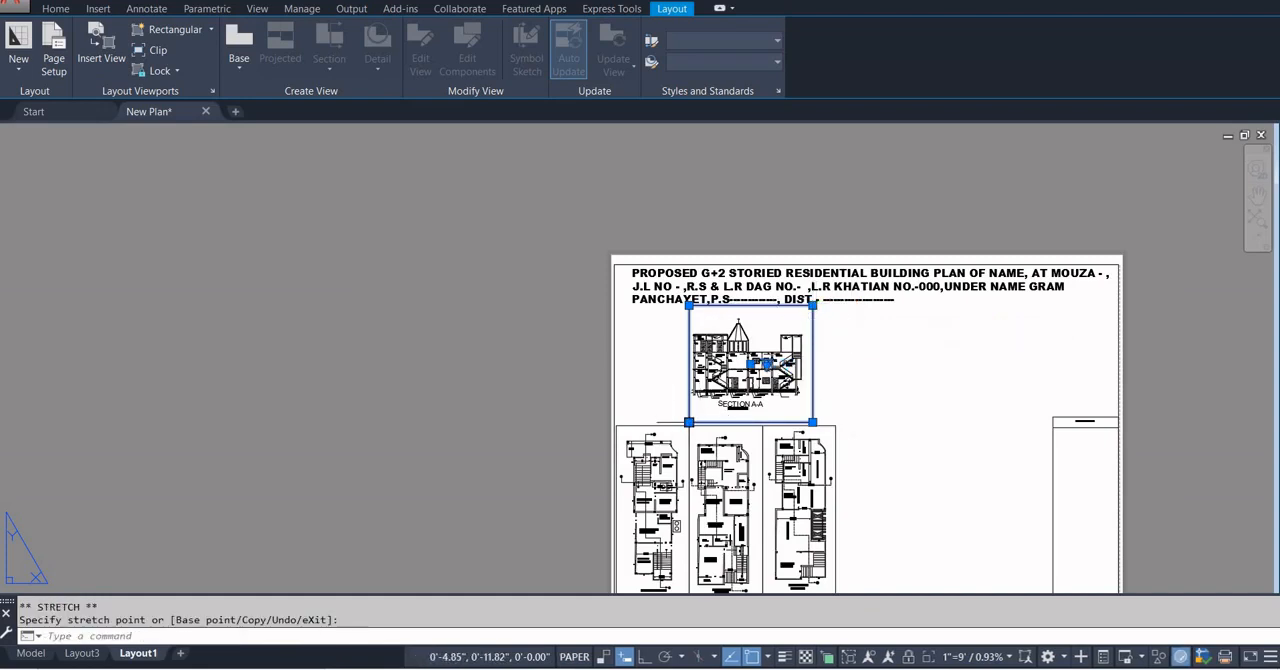
pyautogui.click(689, 422)
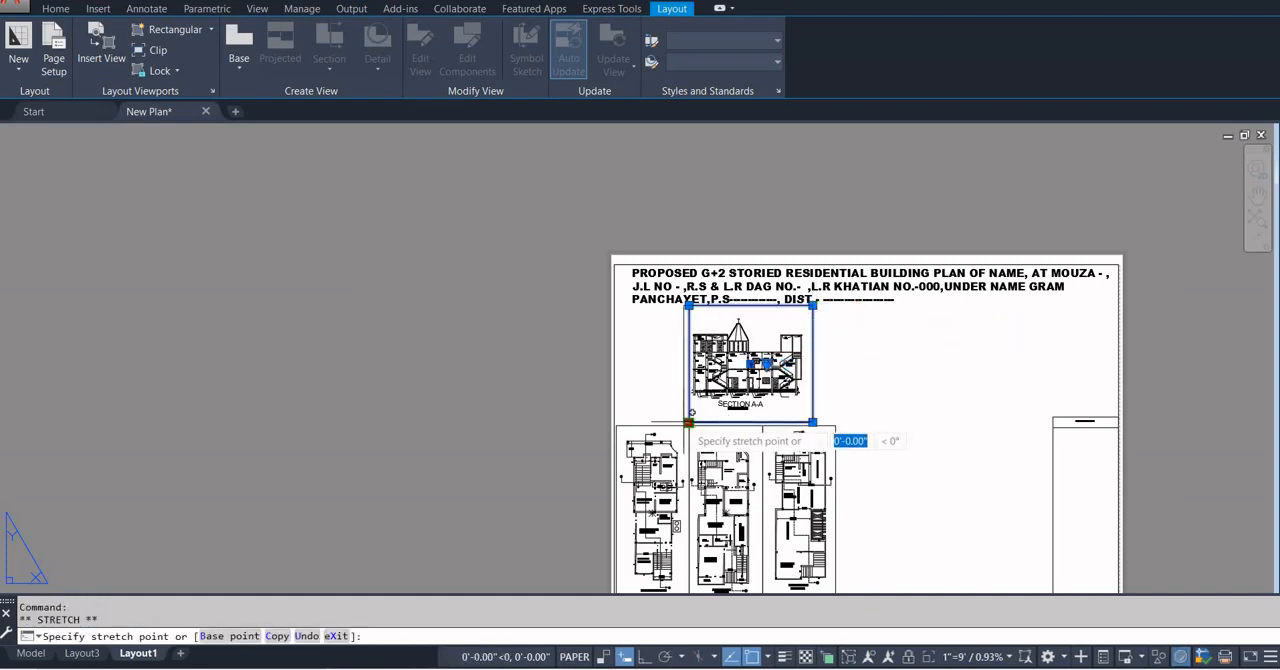
pyautogui.click(687, 424)
pyautogui.scroll(5, 690, 424)
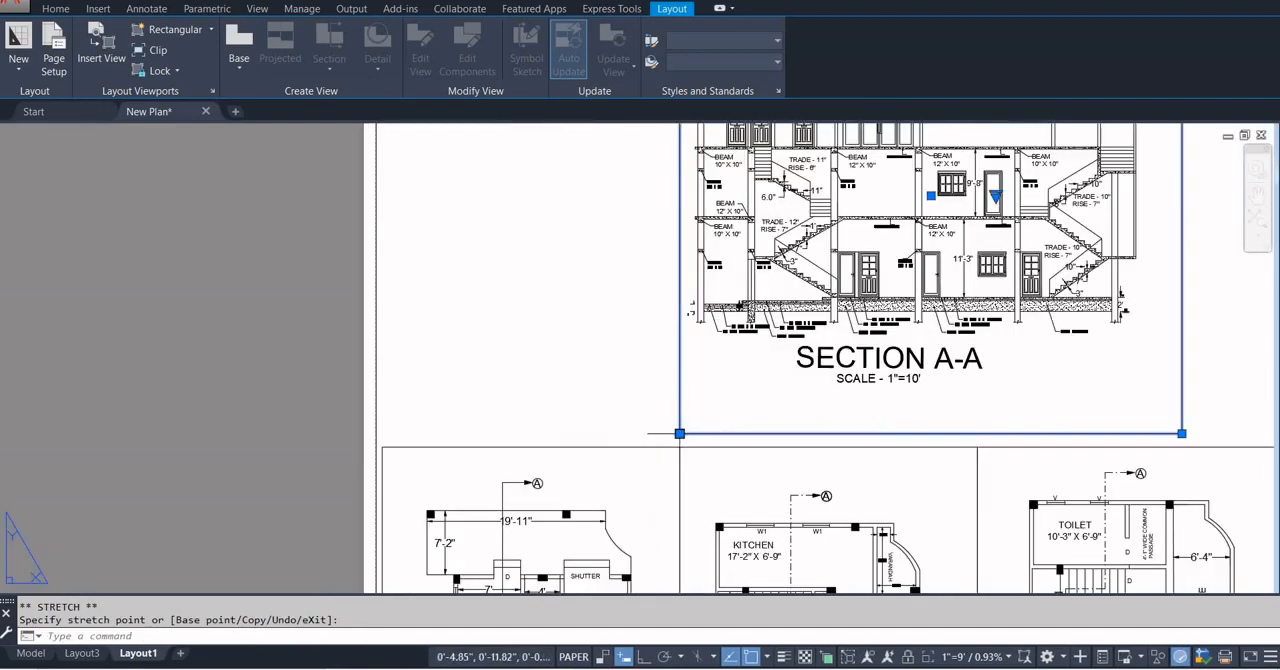
pyautogui.scroll(-5, 665, 437)
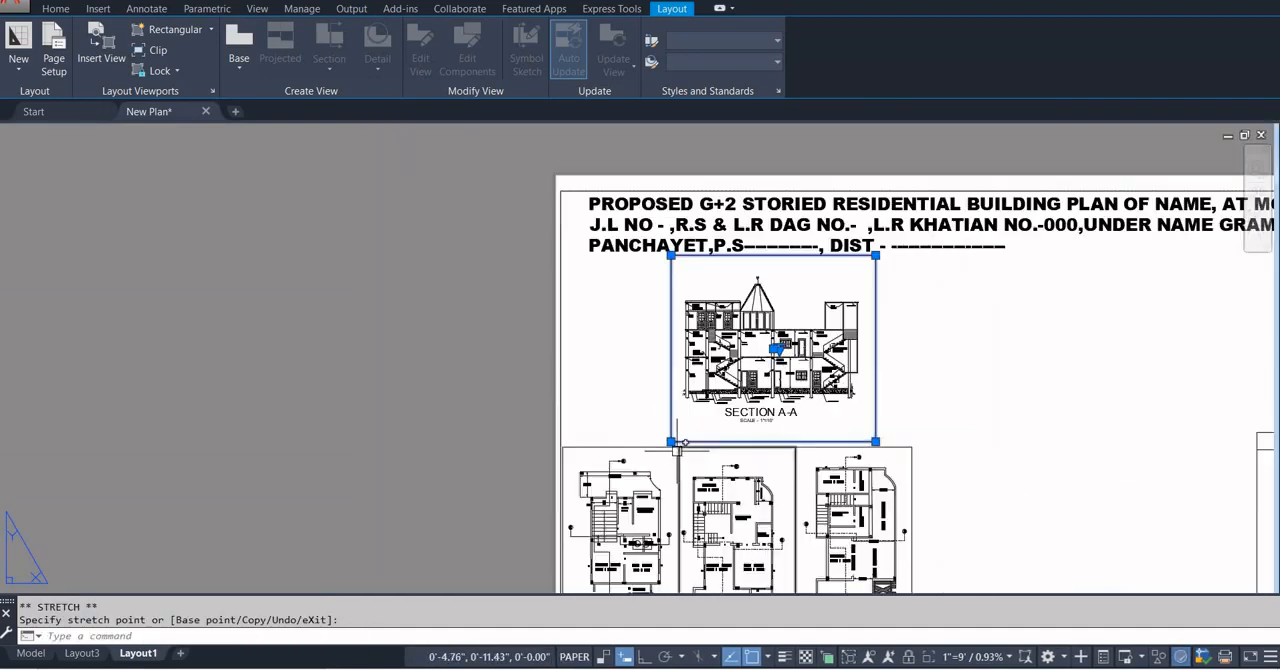
# Move the Section A-A viewport to the sheet's left border, directly above the floor plan viewports.
pyautogui.press('Return')
pyautogui.click(918, 391)
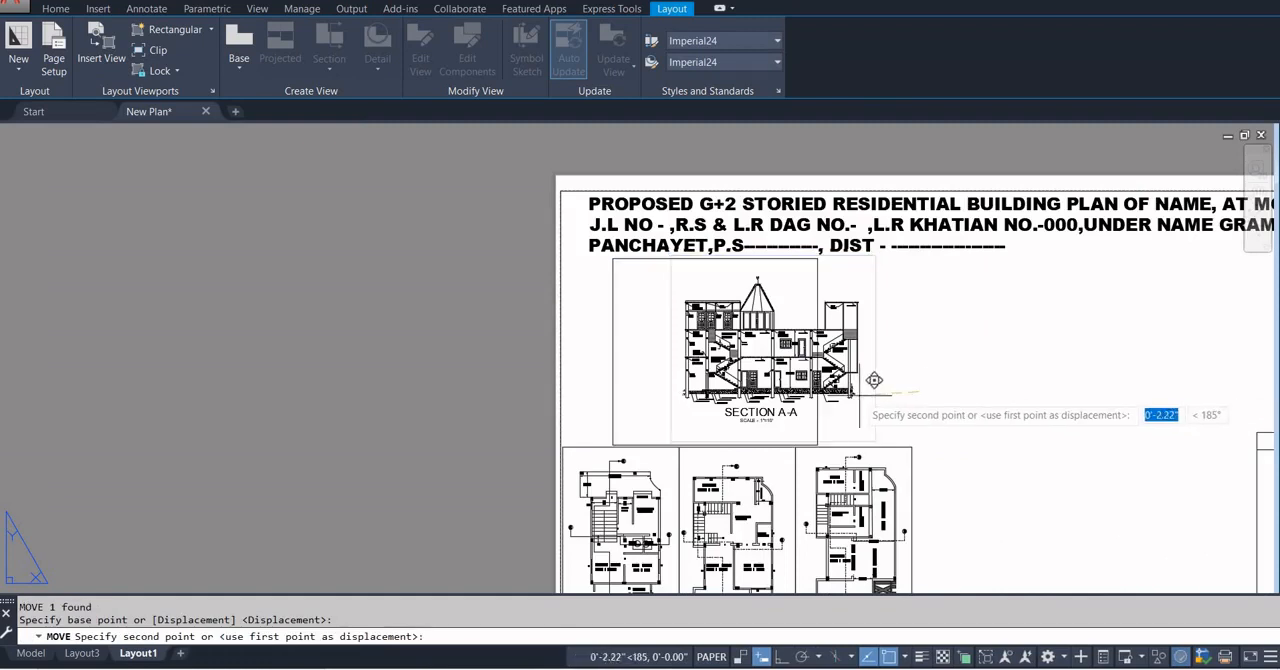
pyautogui.click(808, 391)
pyautogui.click(886, 399)
pyautogui.click(920, 381)
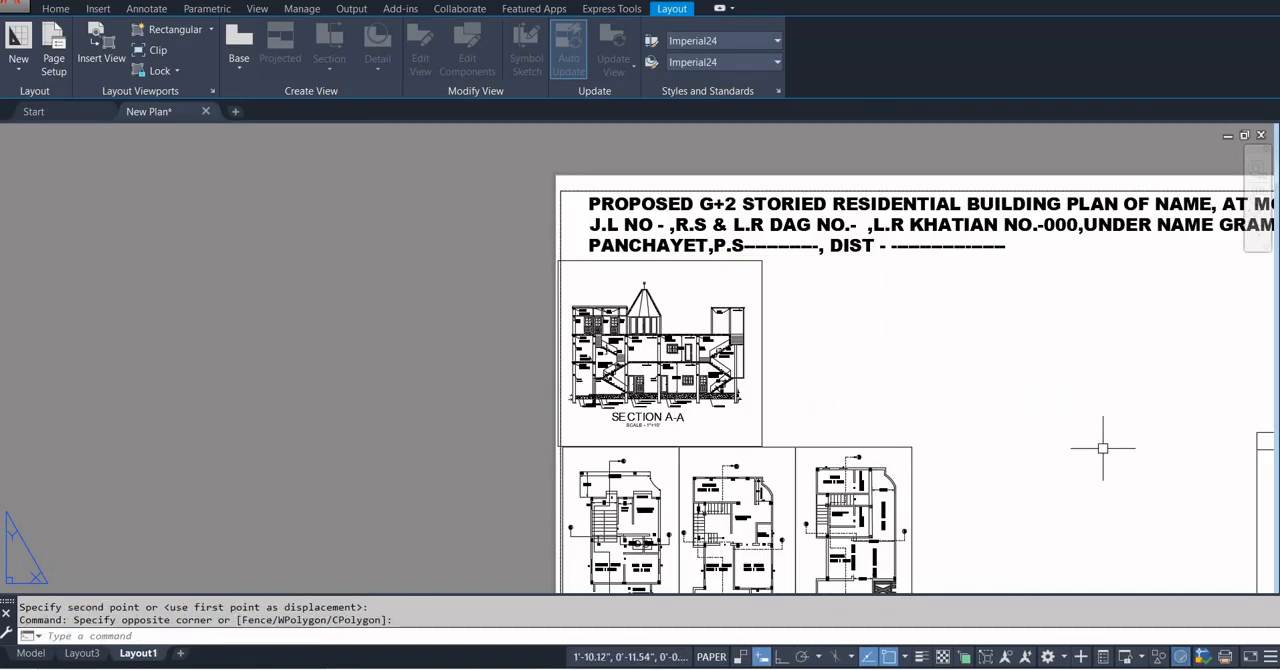
# Examine on Layout3 how the sections, elevations, construction details, site plan, and door and window schedule are arranged and scaled.
pyautogui.scroll(-6, 1098, 445)
pyautogui.moveTo(1089, 447); pyautogui.dragTo(796, 358, button='middle')
pyautogui.scroll(5, 1045, 421)
pyautogui.scroll(-2, 790, 356)
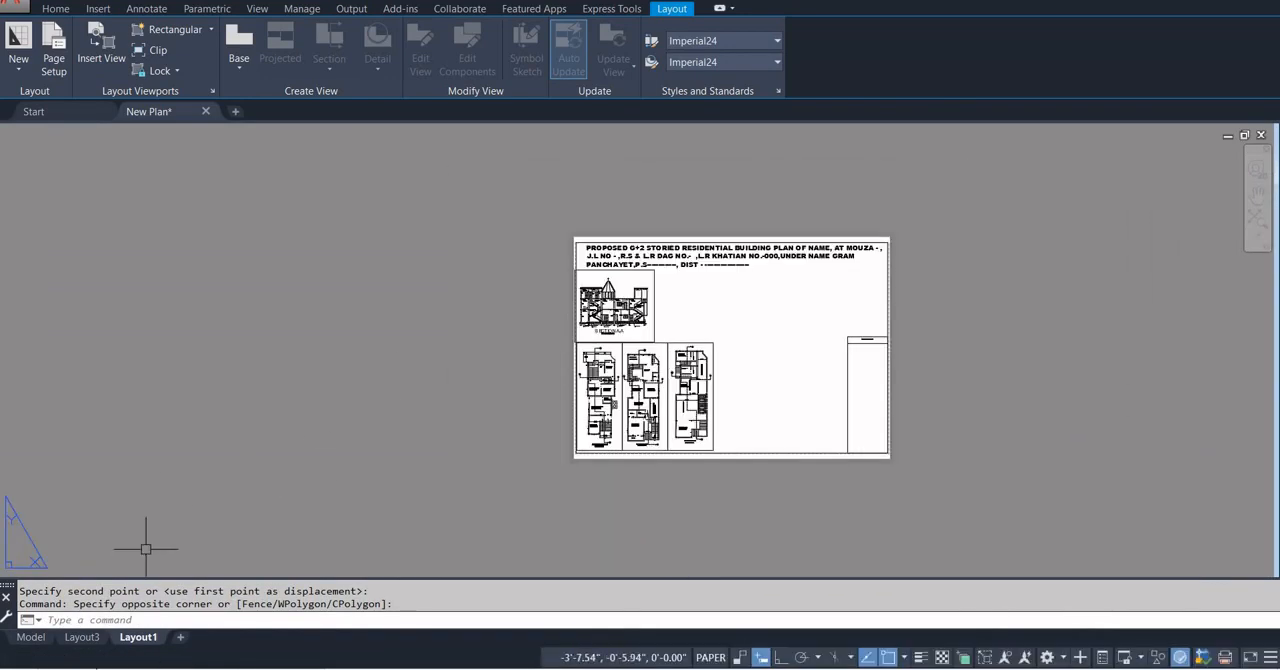
pyautogui.click(82, 637)
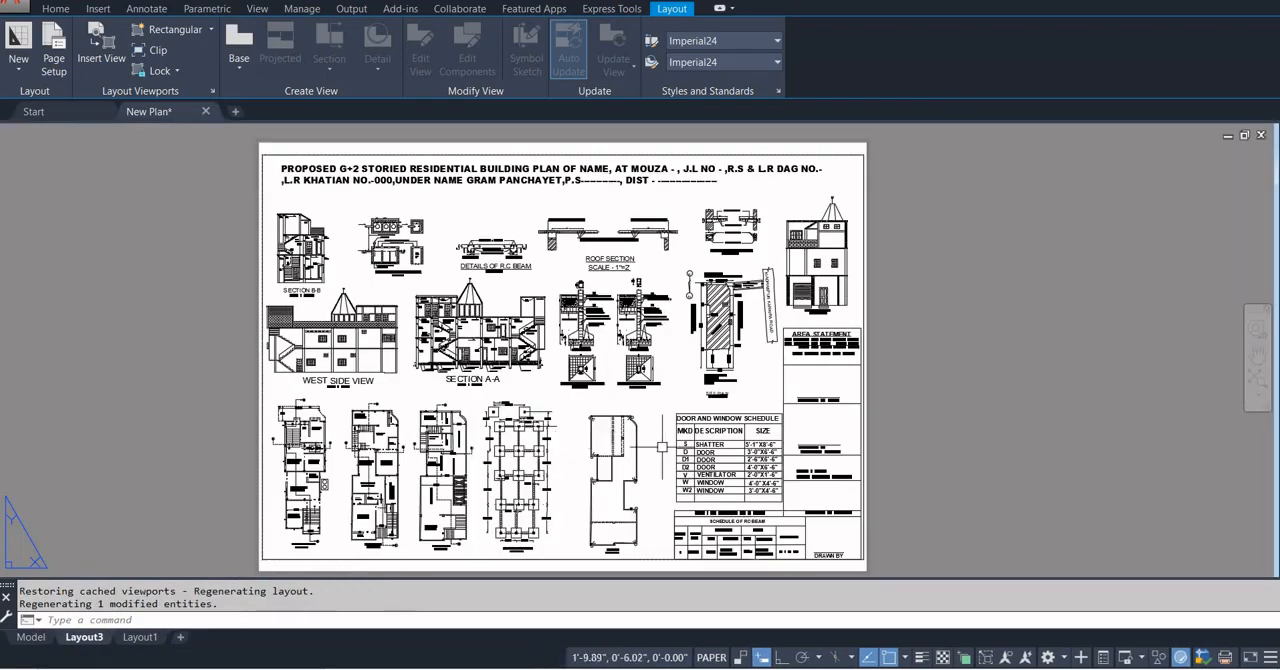
pyautogui.scroll(3, 629, 222)
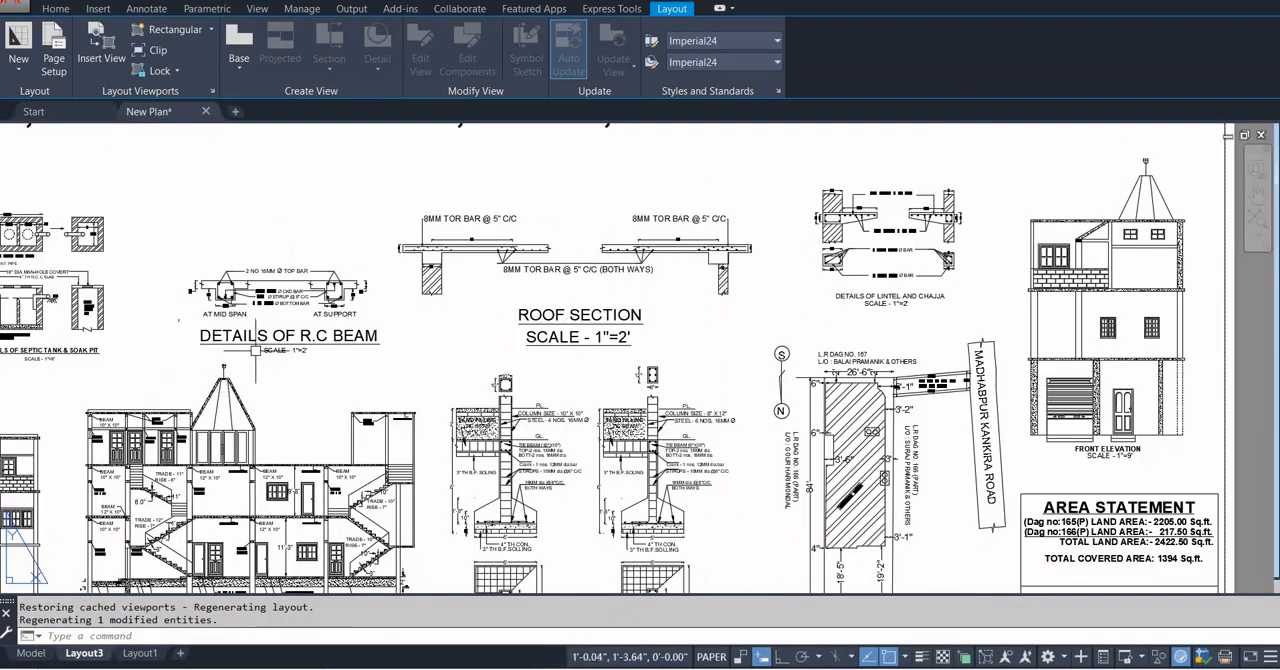
pyautogui.scroll(-2, 741, 366)
pyautogui.moveTo(828, 490); pyautogui.dragTo(770, 355, button='middle')
pyautogui.scroll(2, 775, 370)
pyautogui.scroll(-3, 759, 443)
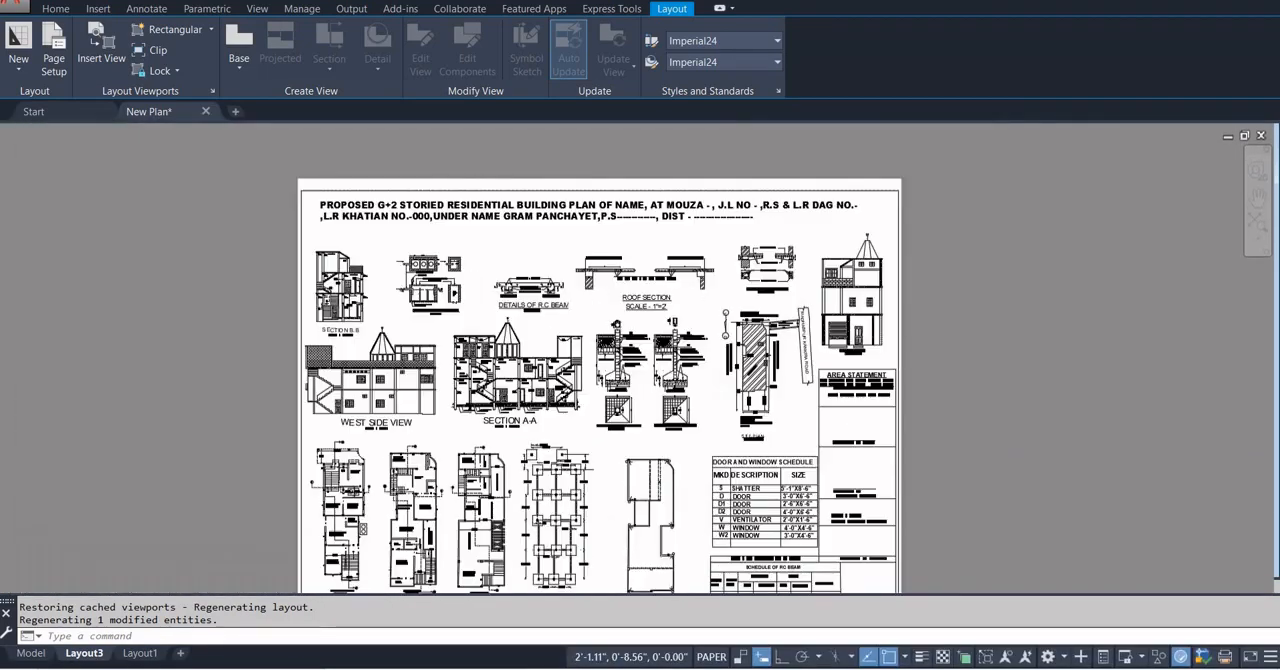
pyautogui.scroll(-2, 733, 378)
pyautogui.scroll(2, 740, 328)
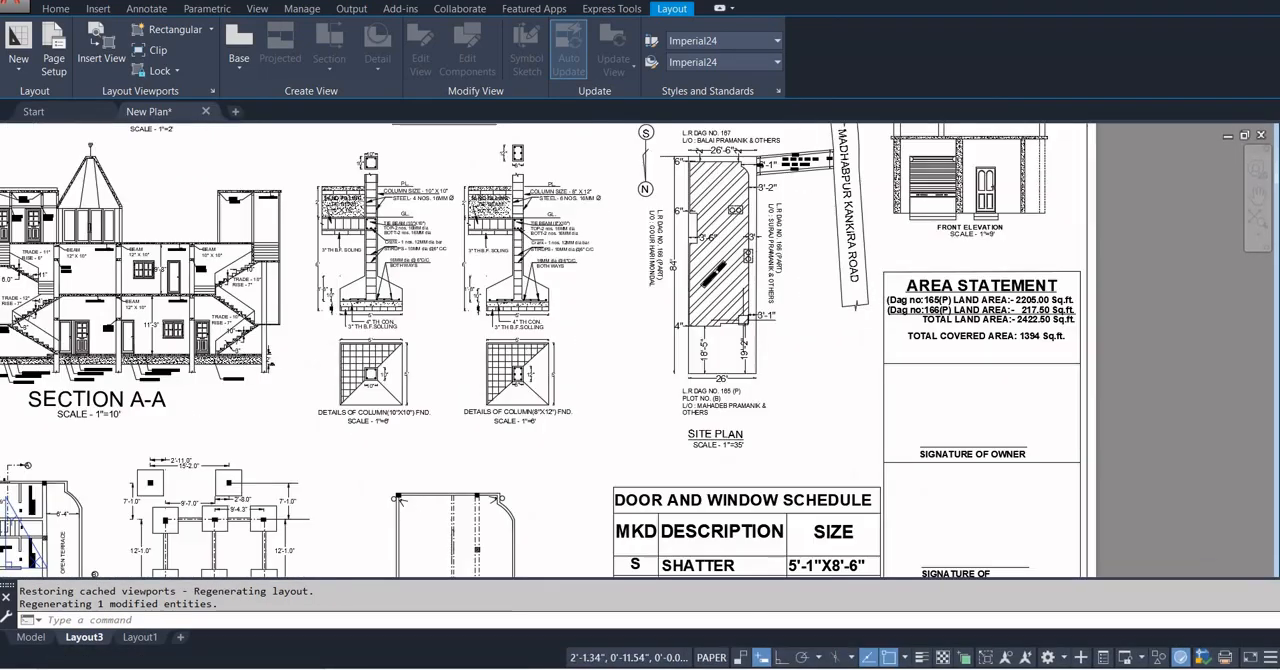
pyautogui.scroll(-1, 716, 422)
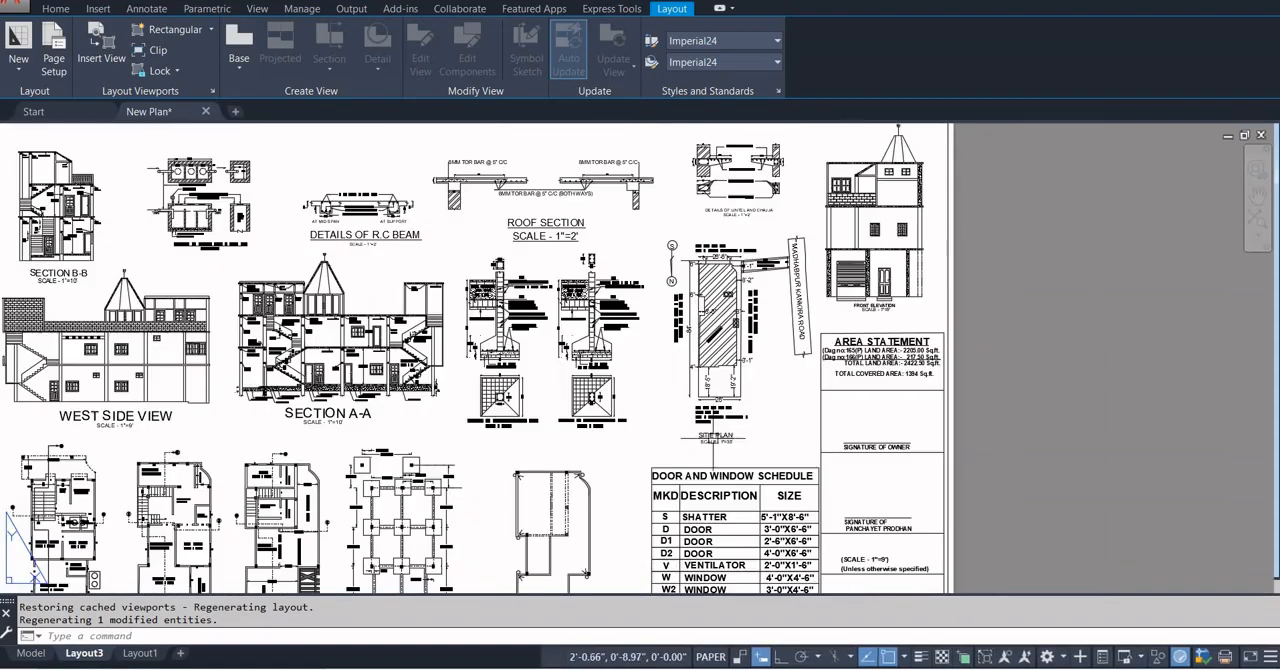
pyautogui.scroll(2, 720, 432)
pyautogui.scroll(-4, 720, 432)
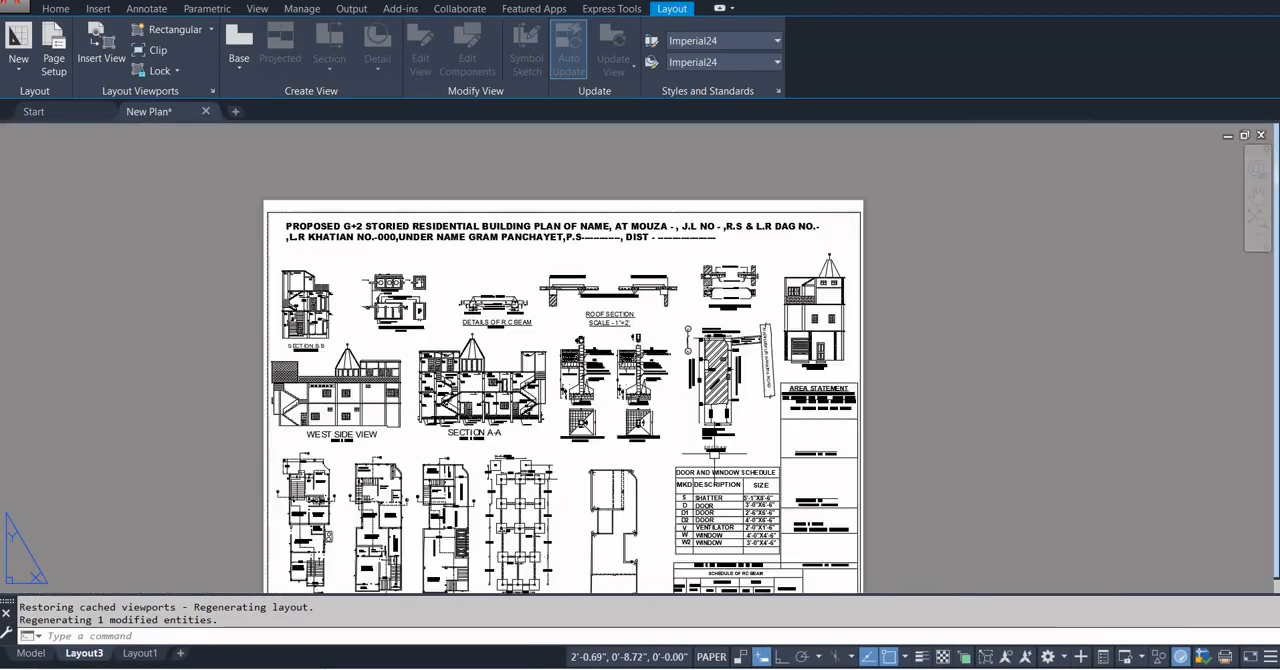
# Look over the source drawings in model space, including the site plan, details, elevations, and door and window schedule.
pyautogui.click(31, 653)
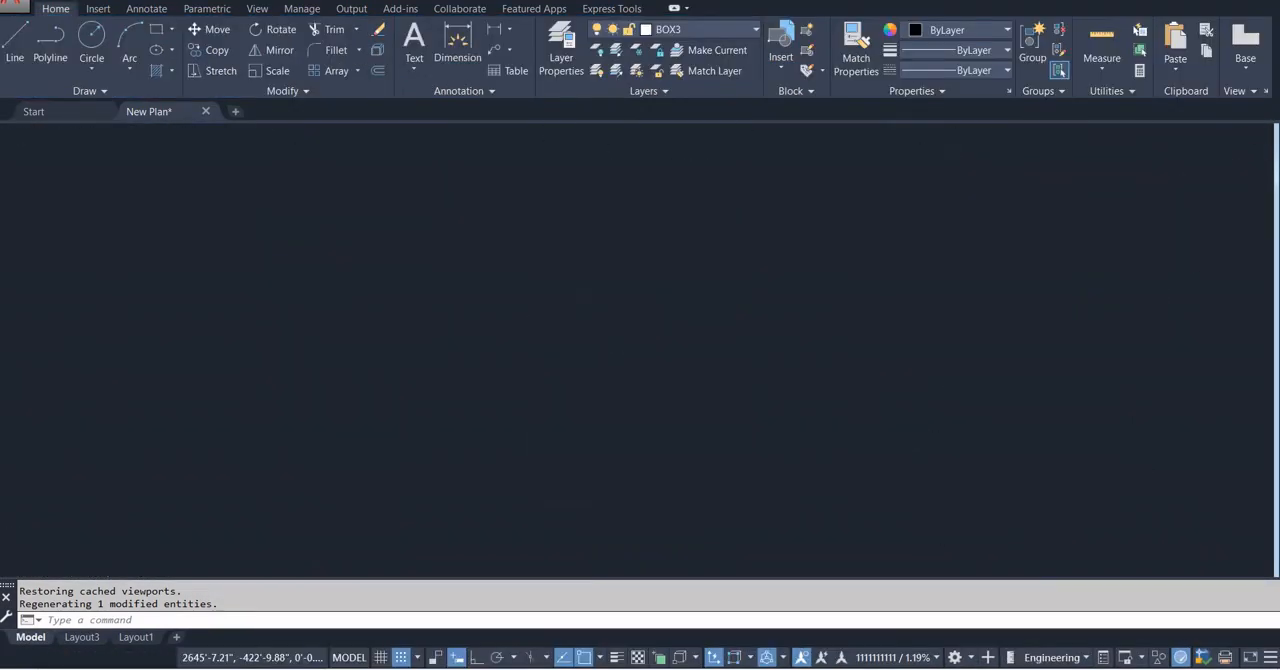
pyautogui.scroll(-4, 742, 468)
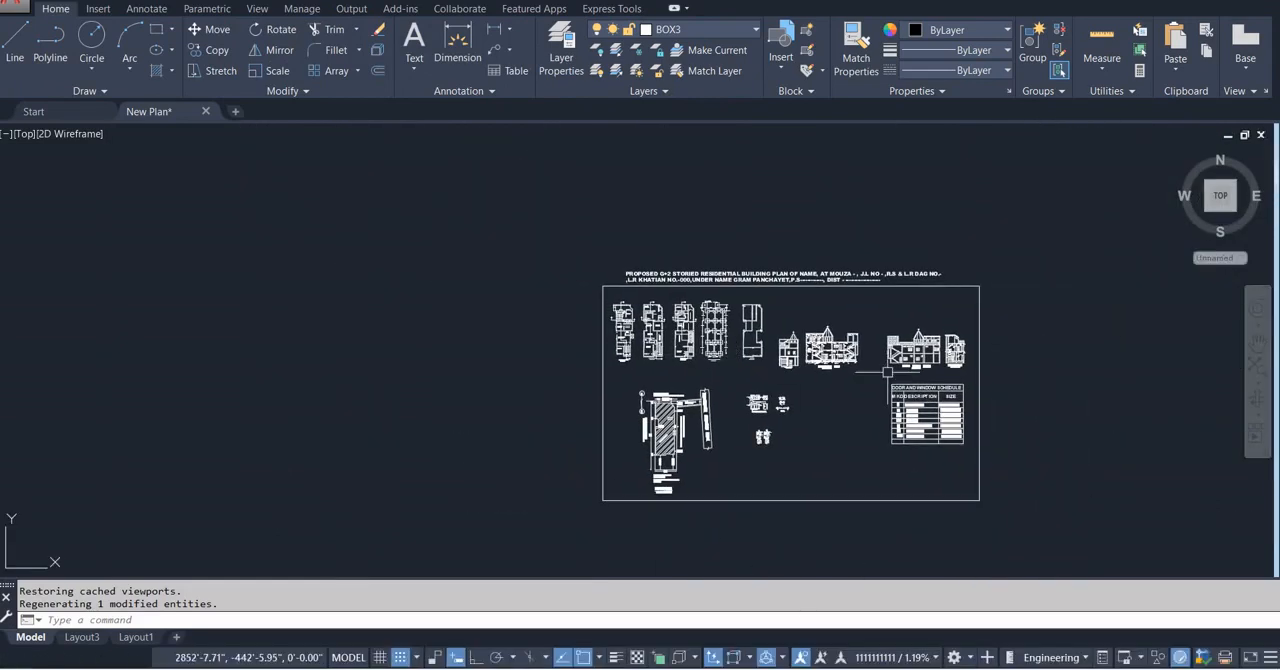
pyautogui.scroll(5, 706, 449)
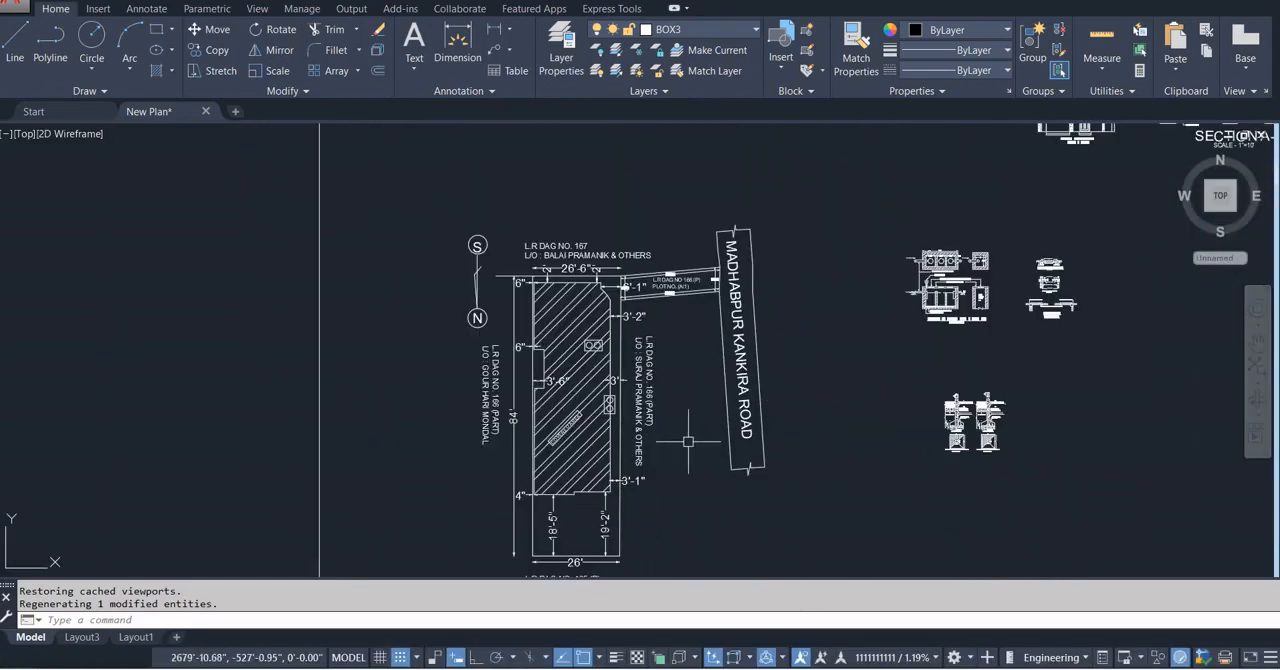
pyautogui.scroll(-6, 686, 441)
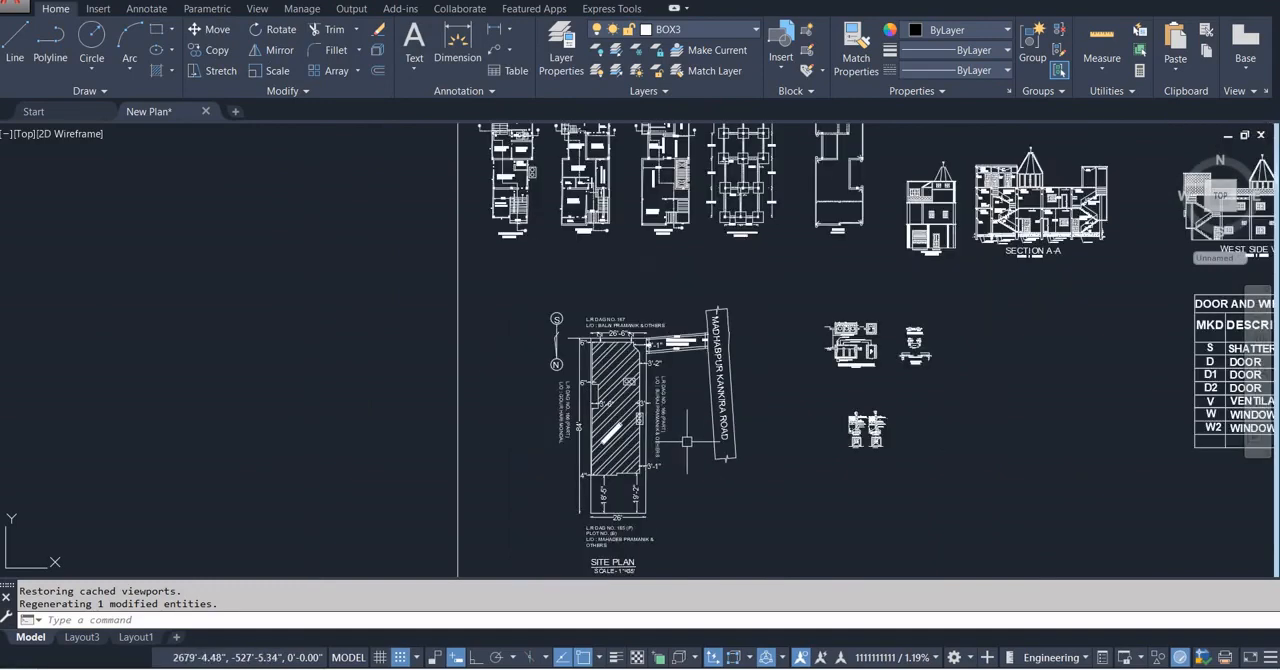
pyautogui.moveTo(920, 412); pyautogui.dragTo(789, 349, button='middle')
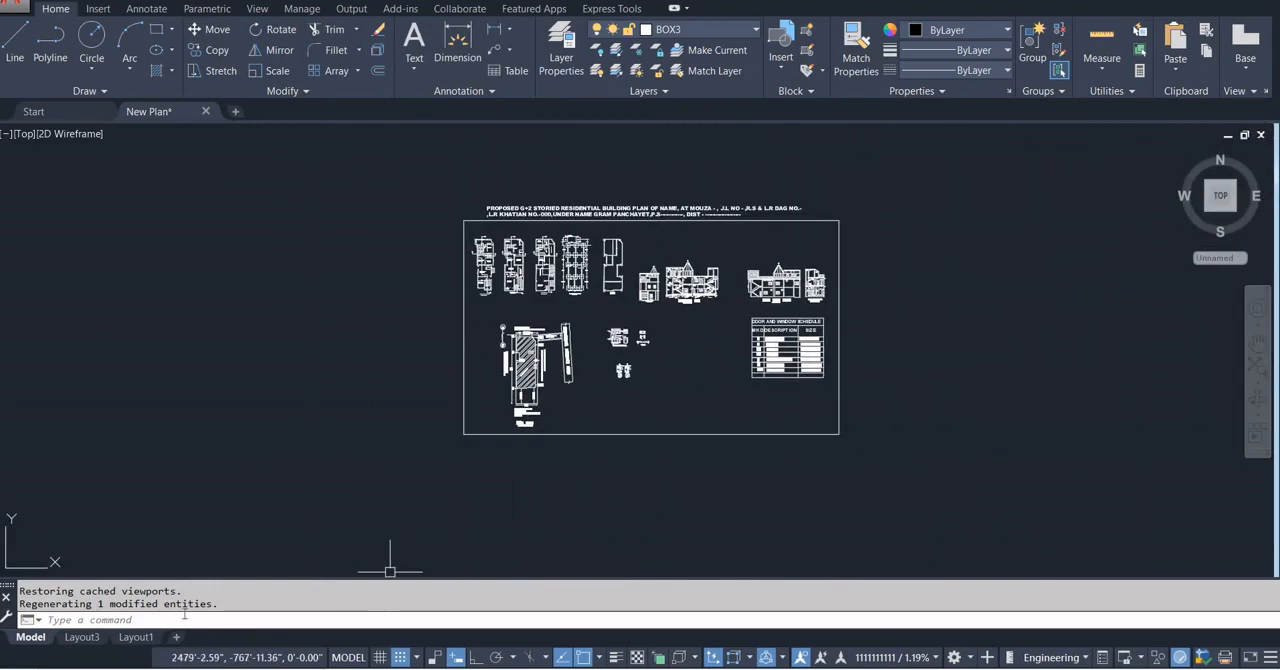
# Preview the plot of Layout1, checking how the heading, section, floor plans, and viewport frames will print.
pyautogui.click(135, 641)
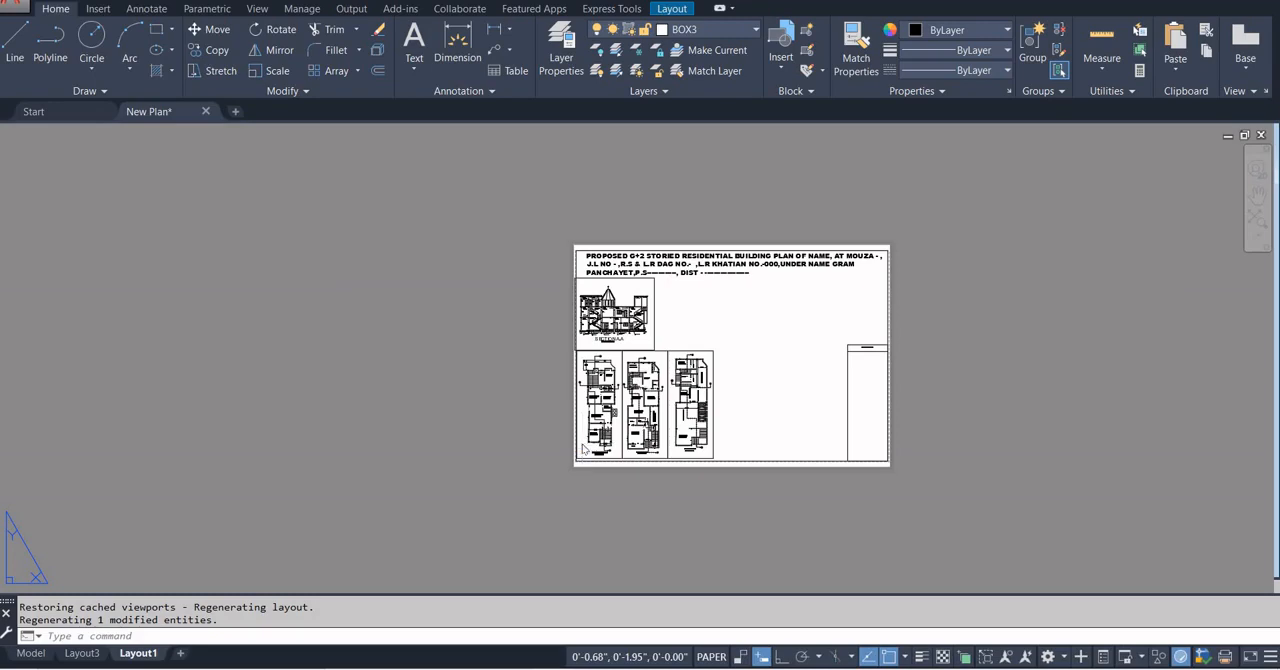
pyautogui.hotkey('ctrl', 'p')
pyautogui.click(590, 376)
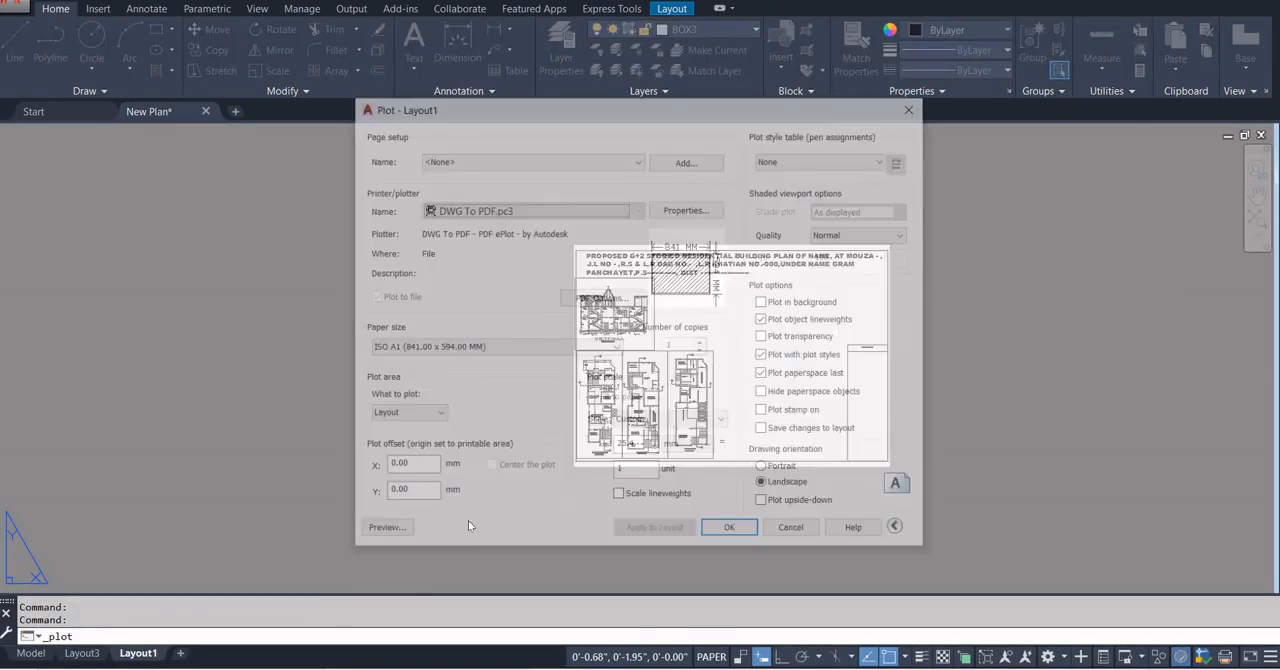
pyautogui.click(368, 531)
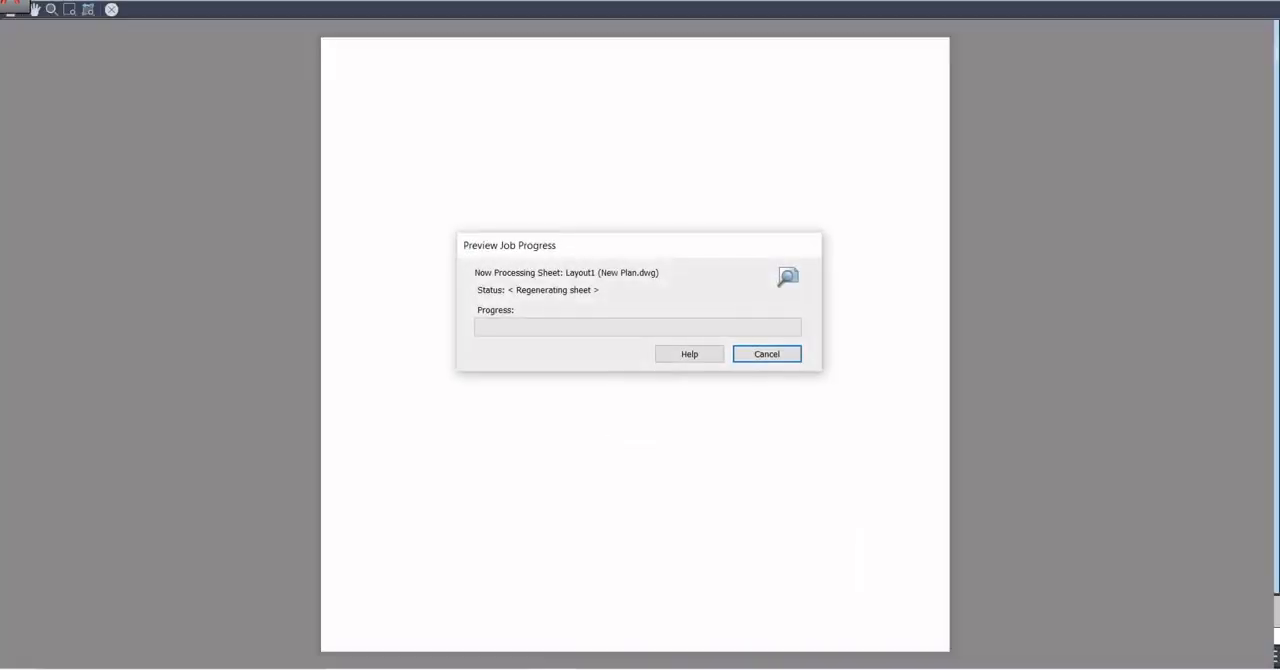
pyautogui.scroll(2, 509, 339)
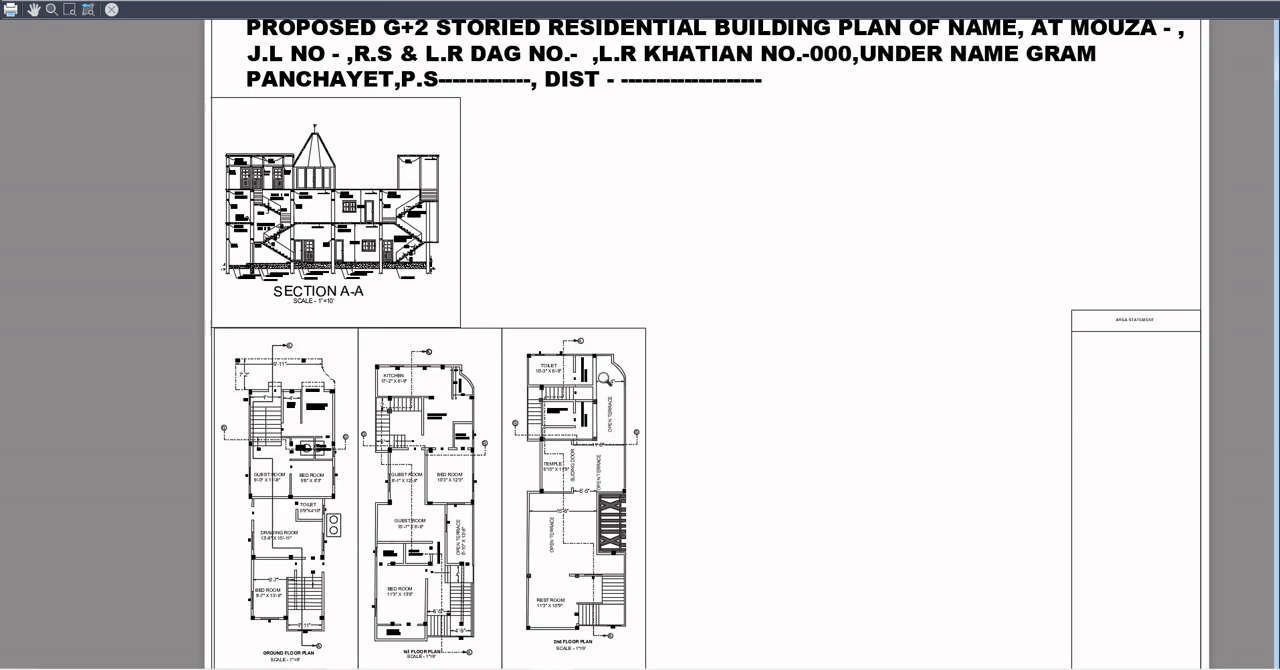
pyautogui.scroll(-4, 606, 380)
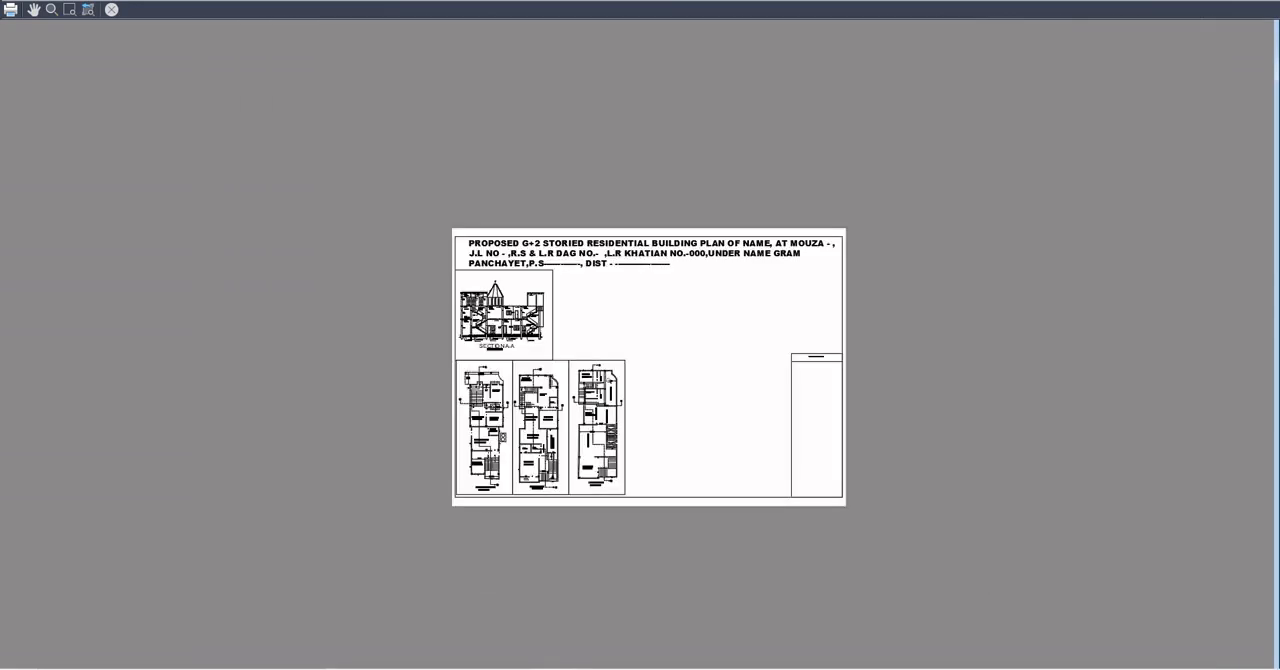
pyautogui.press('Escape')
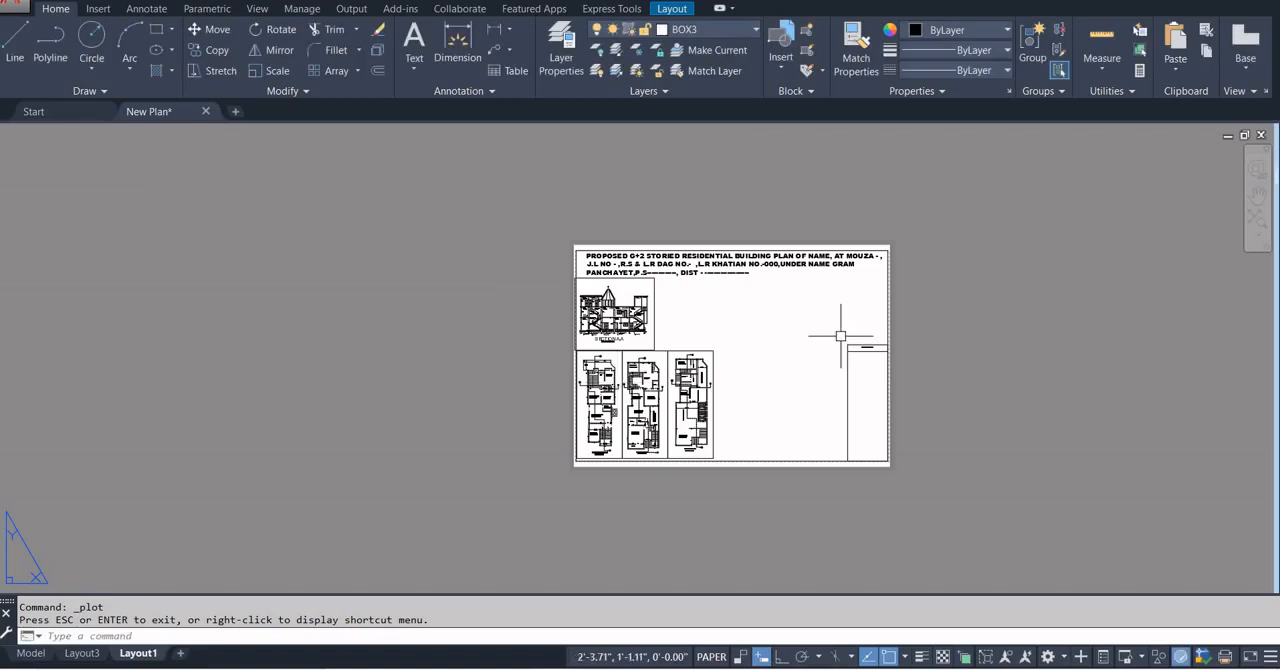
# Lock the display of the Section A-A viewport and the three floor plan viewports.
pyautogui.scroll(2, 840, 336)
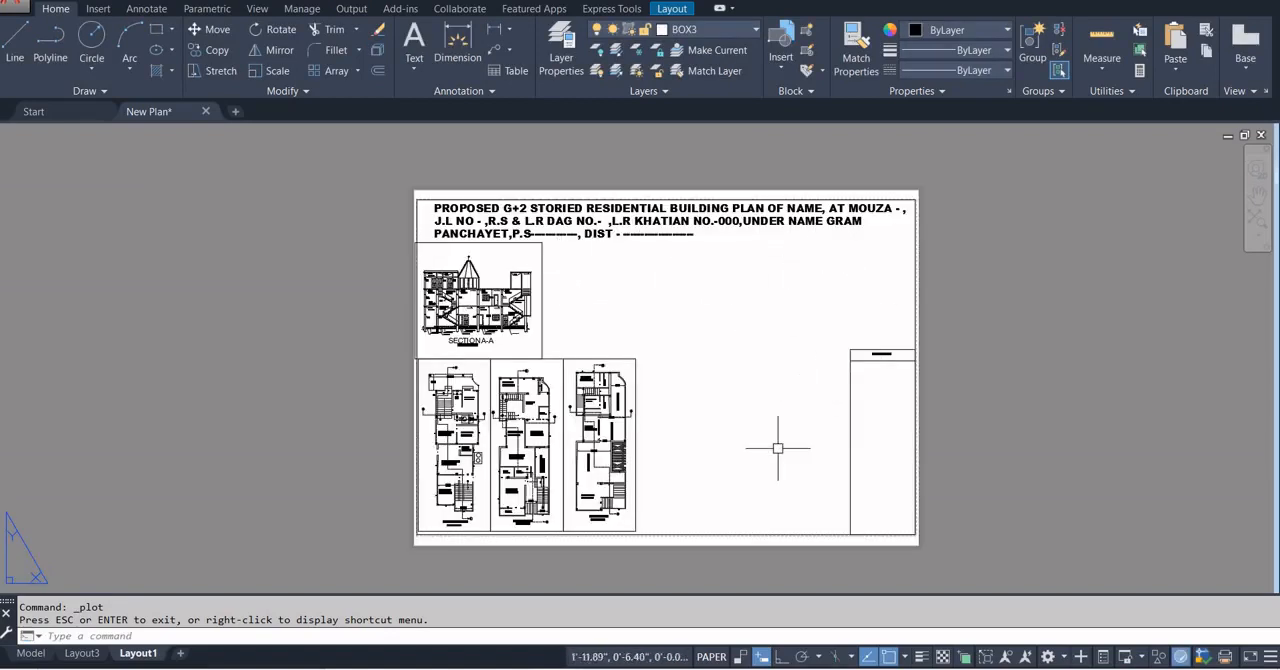
pyautogui.scroll(2, 605, 450)
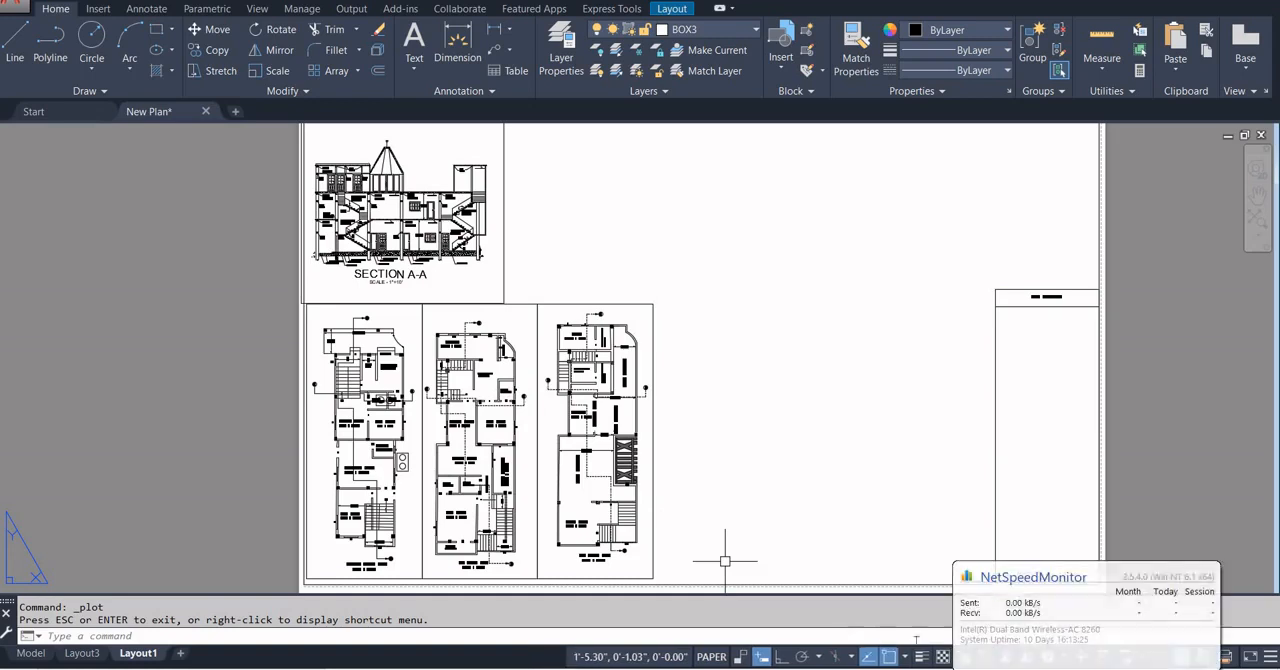
pyautogui.click(654, 525)
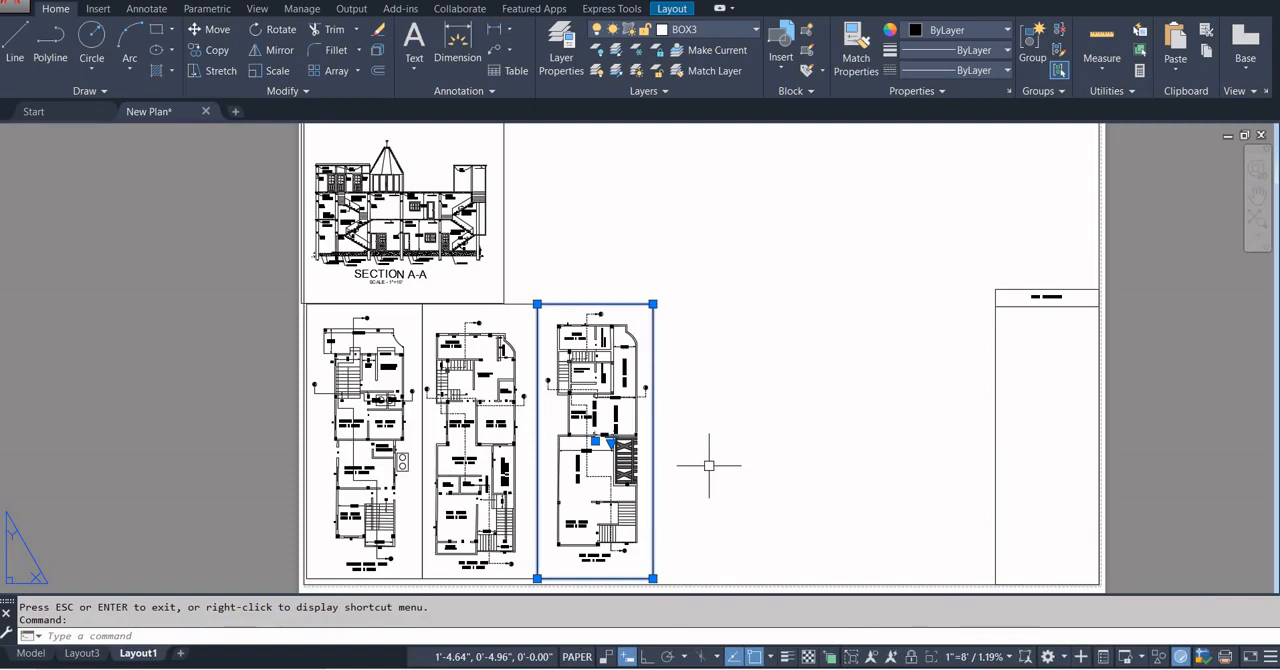
pyautogui.press('Escape')
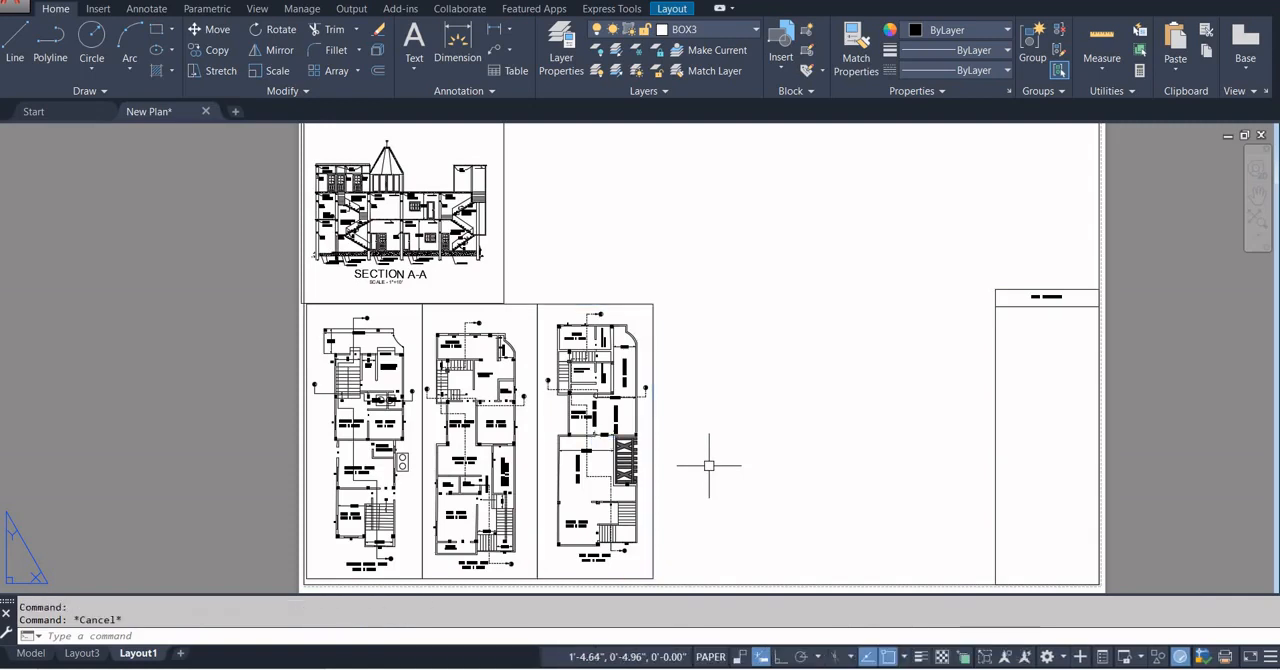
pyautogui.click(672, 9)
pyautogui.click(158, 71)
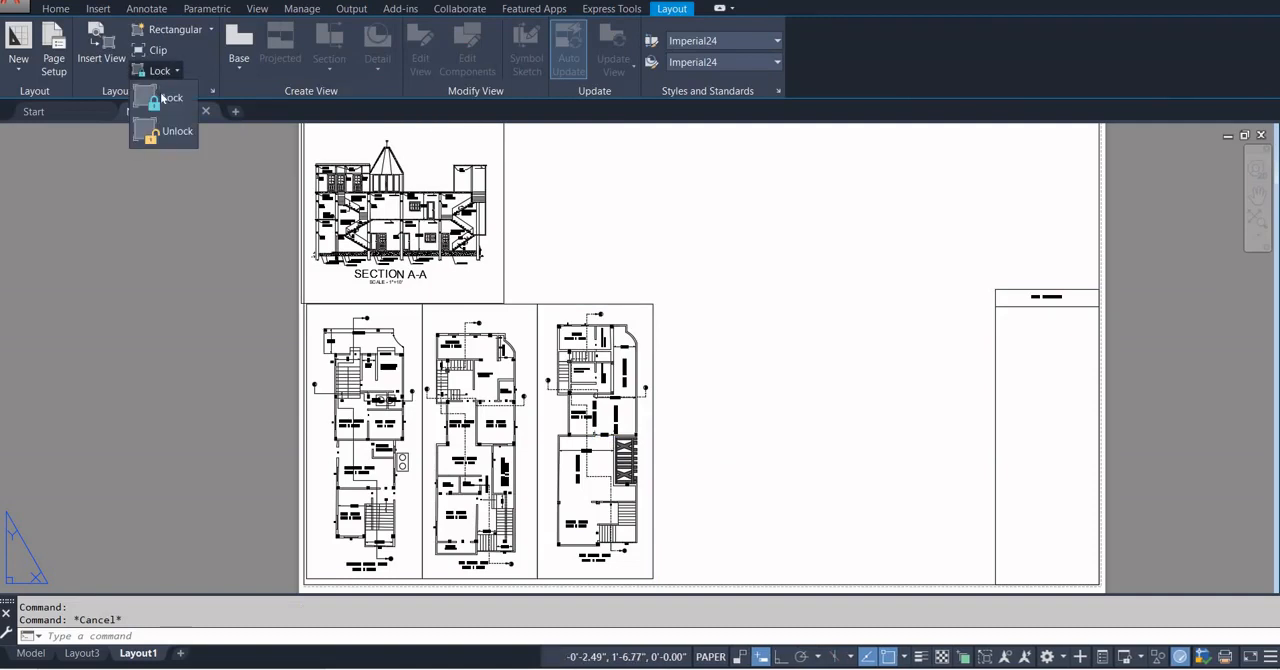
pyautogui.click(162, 97)
pyautogui.click(417, 319)
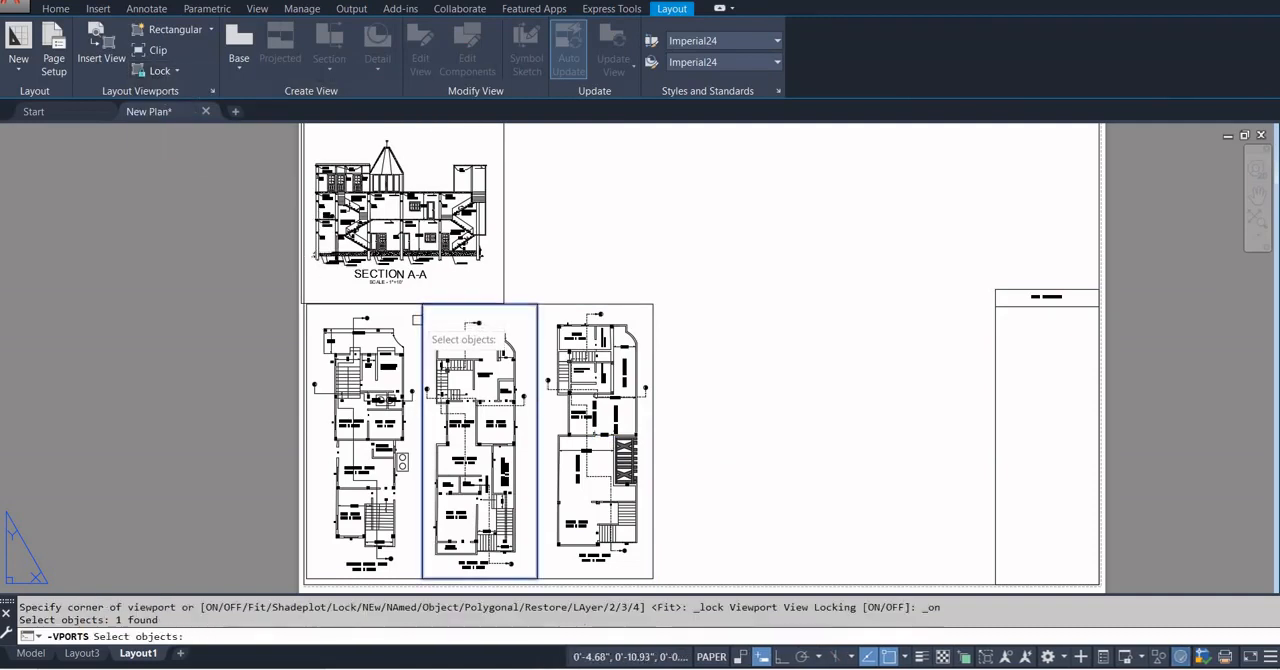
pyautogui.click(307, 416)
pyautogui.click(592, 304)
pyautogui.click(505, 258)
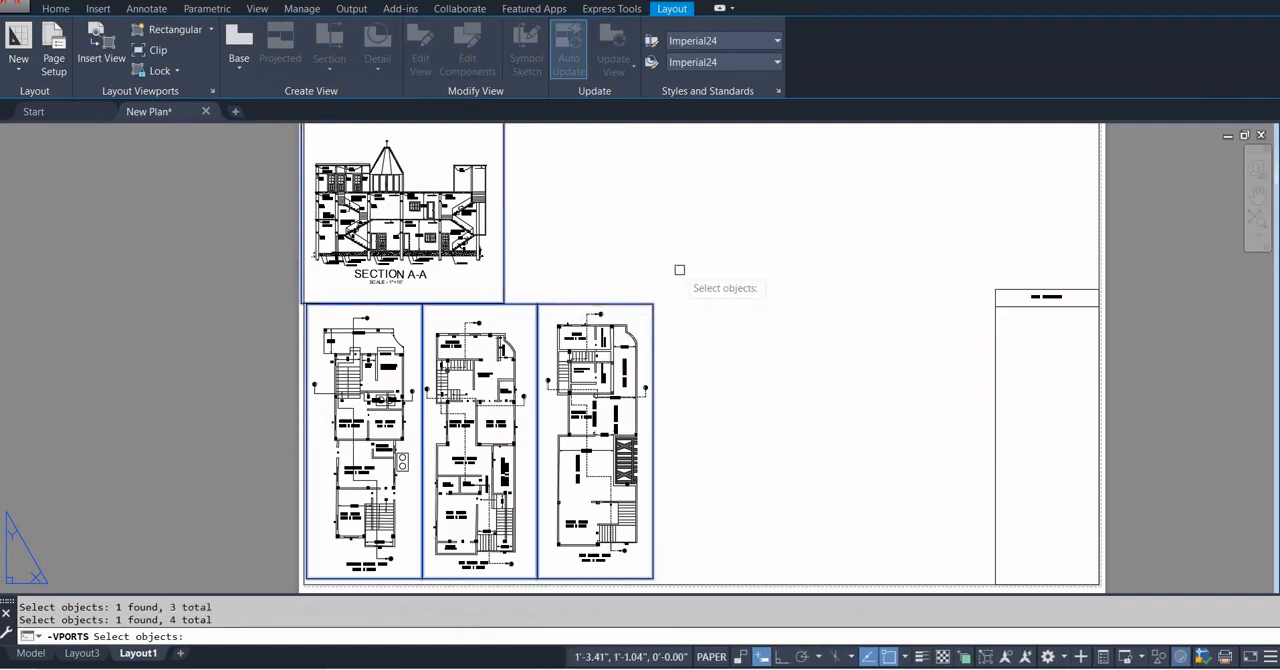
pyautogui.press('Return')
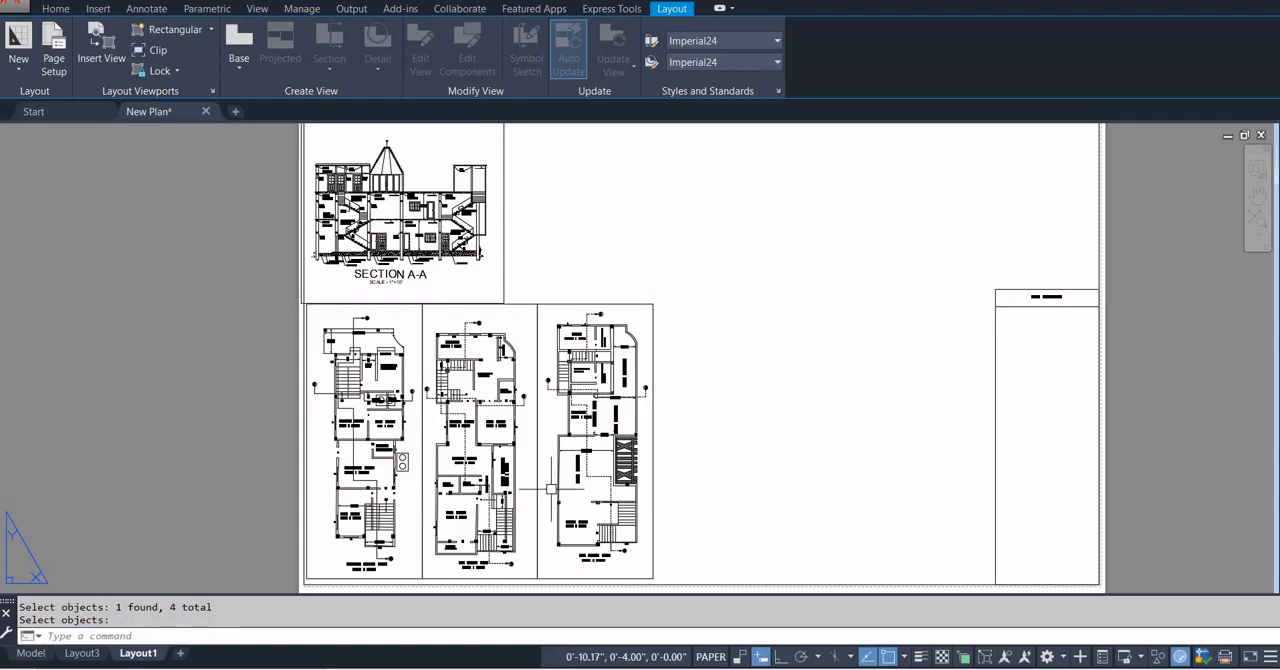
# Activate the locked second floor plan viewport and test how zooming inside it behaves.
pyautogui.doubleClick(551, 489)
pyautogui.scroll(8, 555, 485)
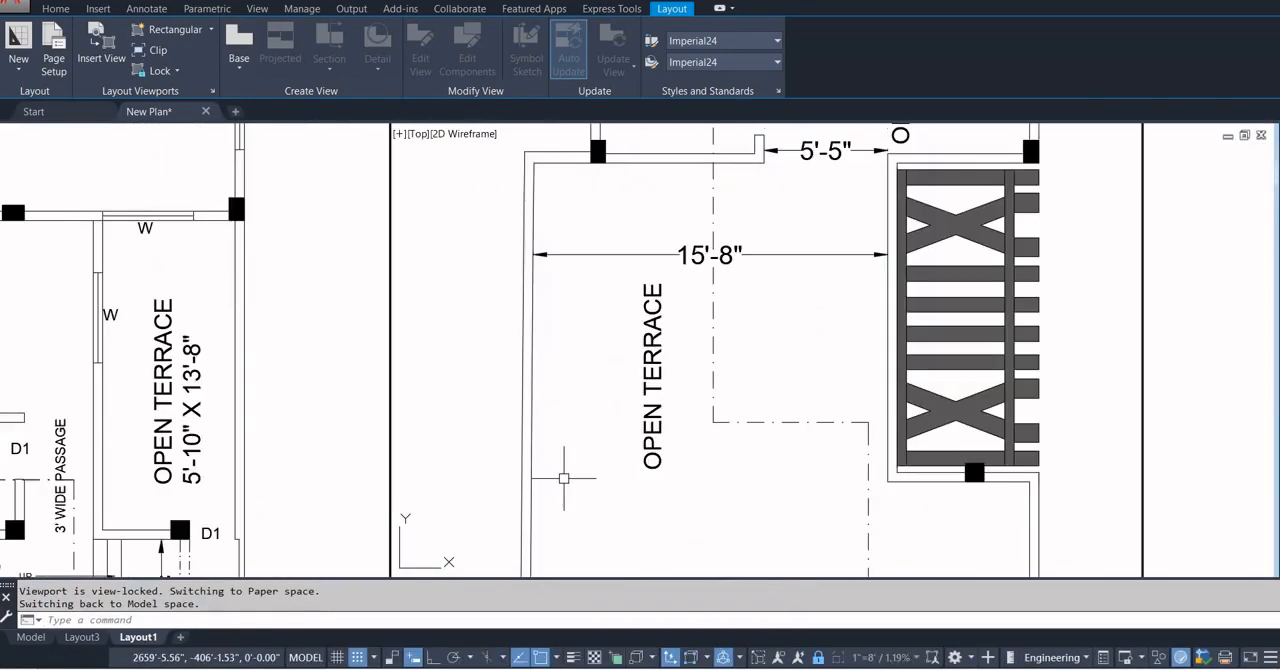
pyautogui.scroll(-10, 563, 390)
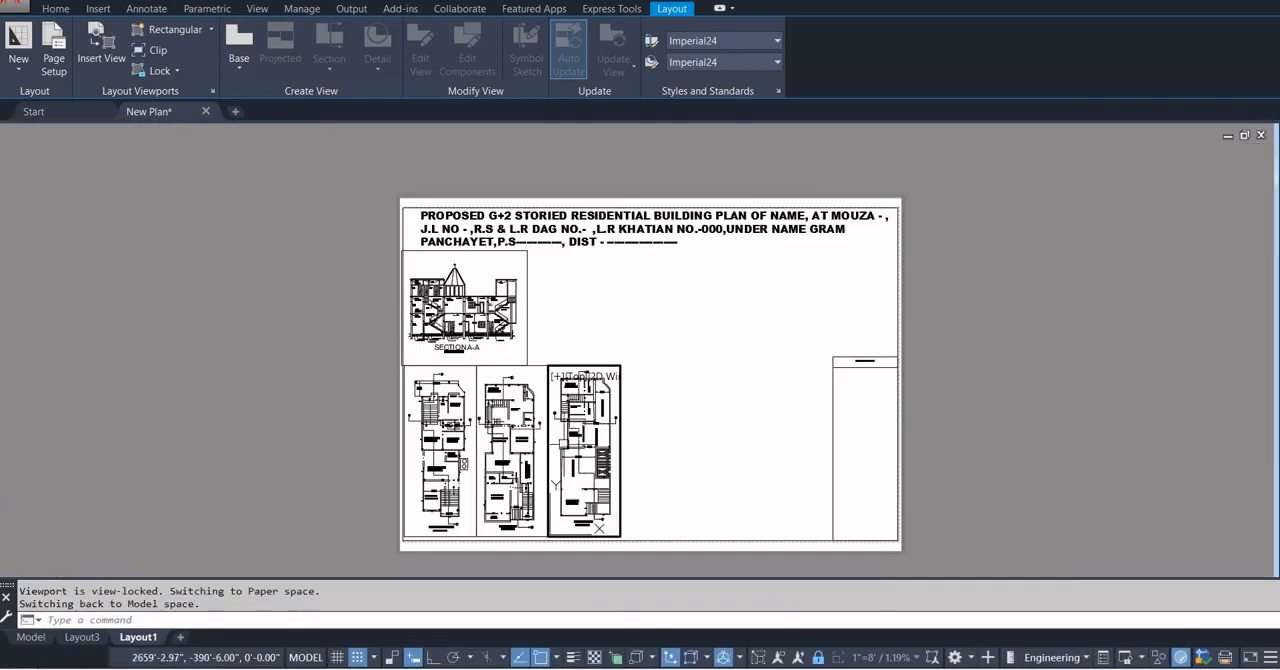
pyautogui.scroll(2, 566, 379)
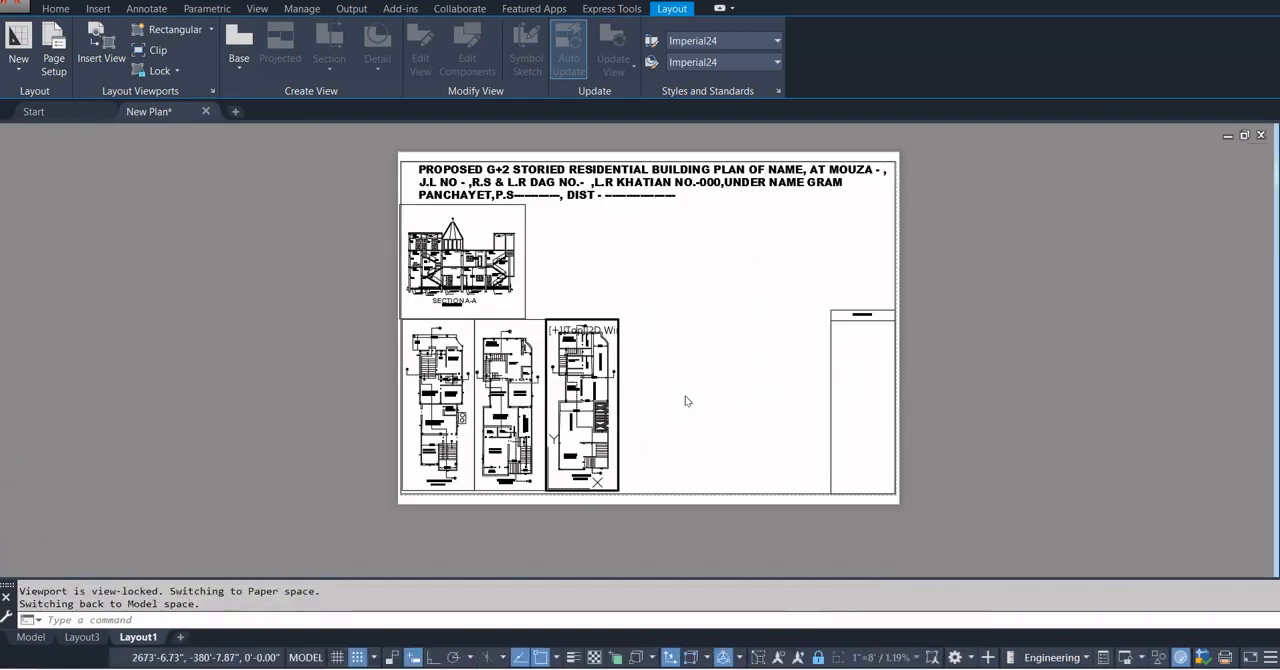
pyautogui.press('Escape')
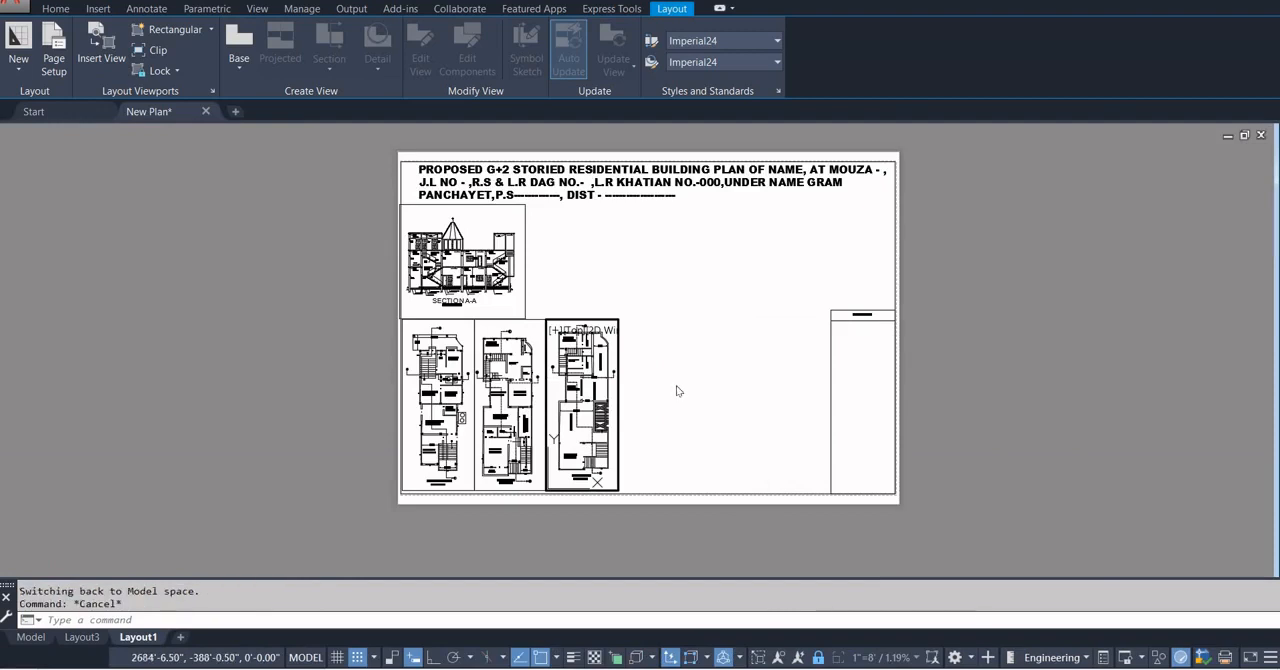
# Unlock the display of the Section A-A viewport and all three floor plan viewports.
pyautogui.click(143, 71)
pyautogui.click(168, 132)
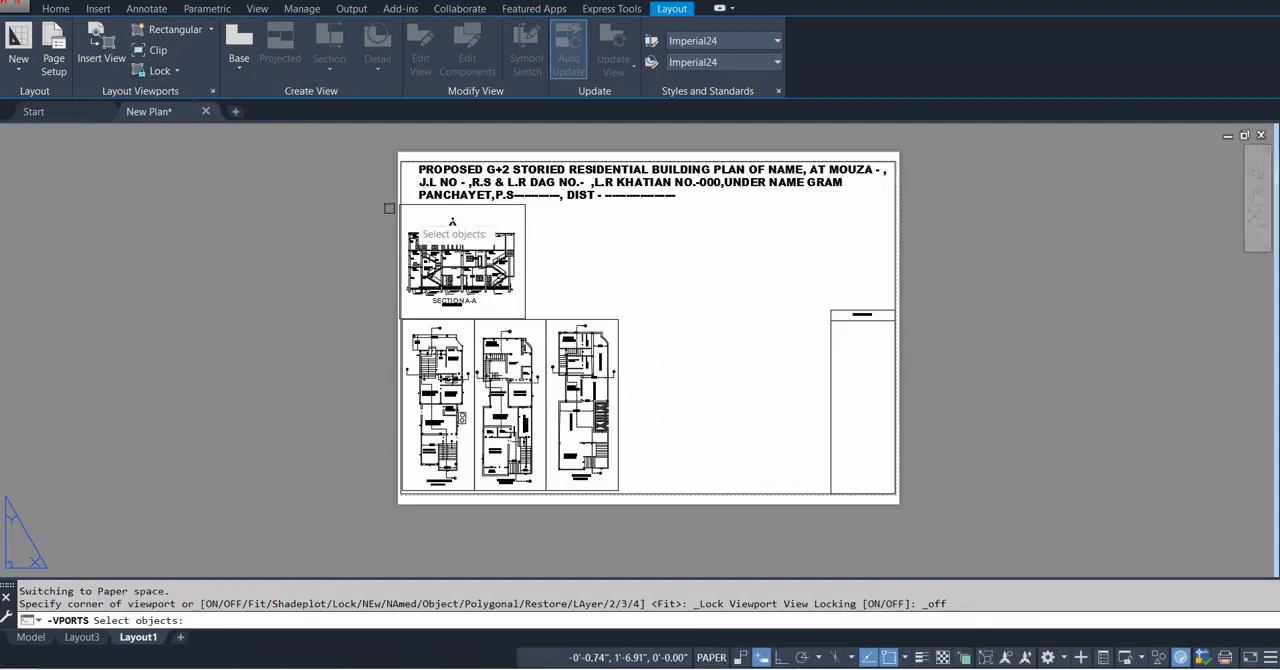
pyautogui.click(525, 262)
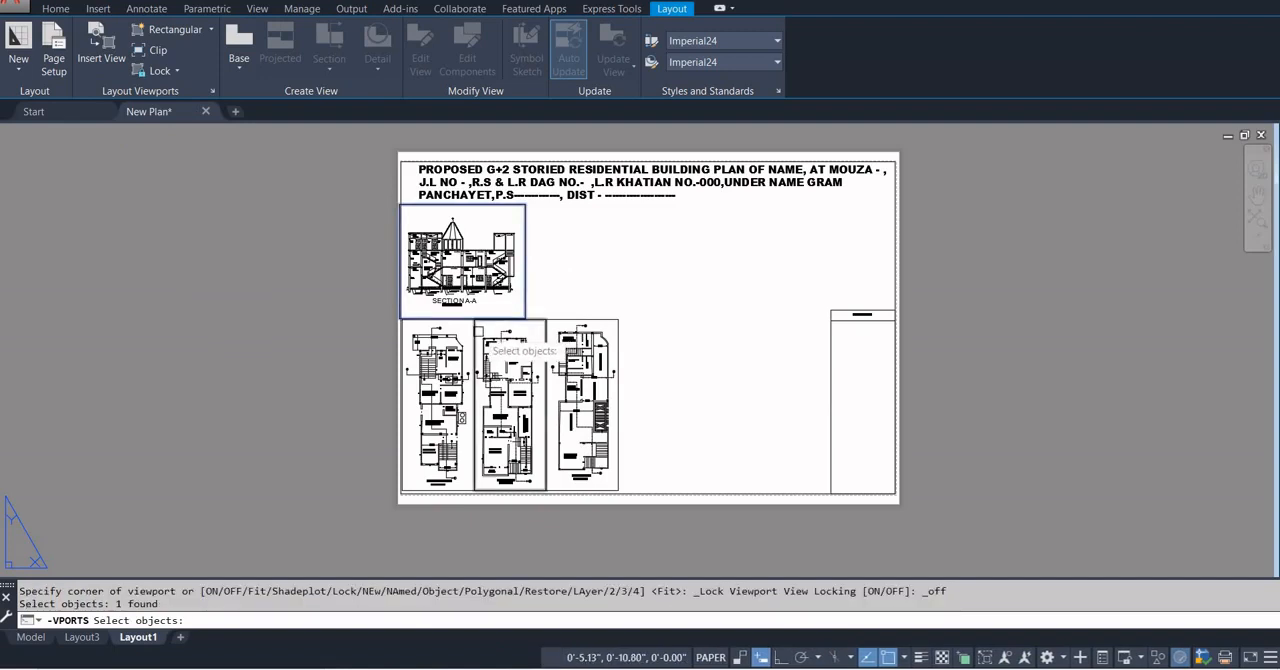
pyautogui.click(476, 330)
pyautogui.click(402, 332)
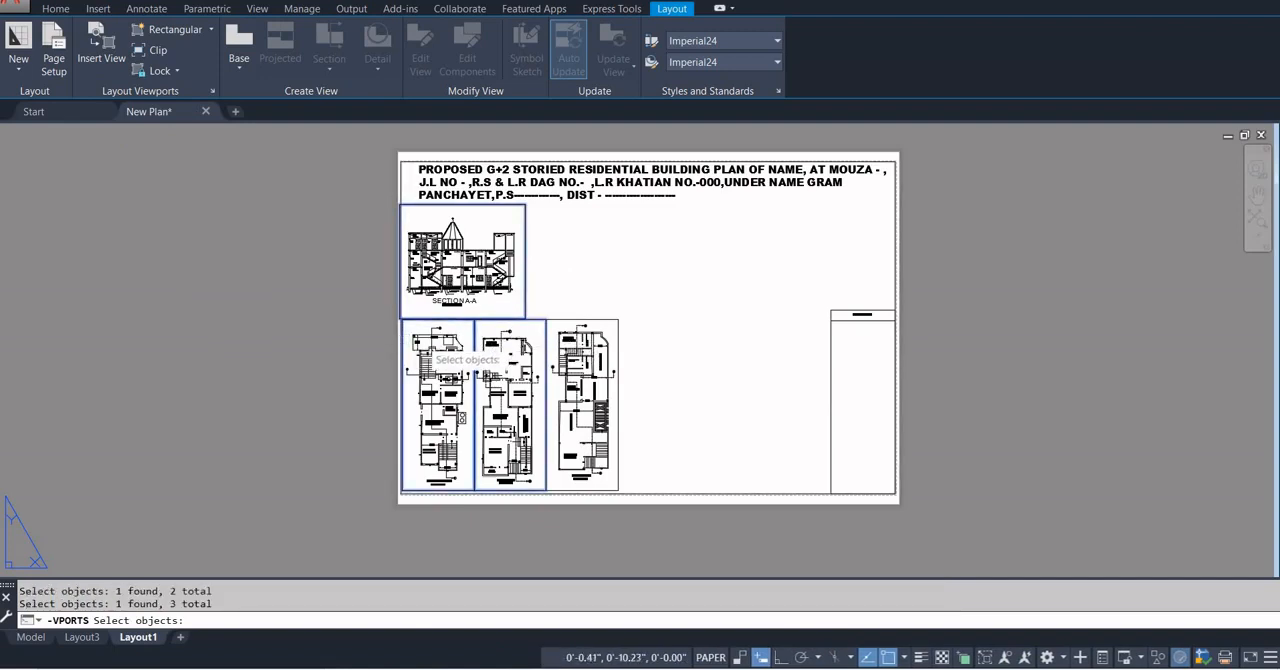
pyautogui.click(565, 320)
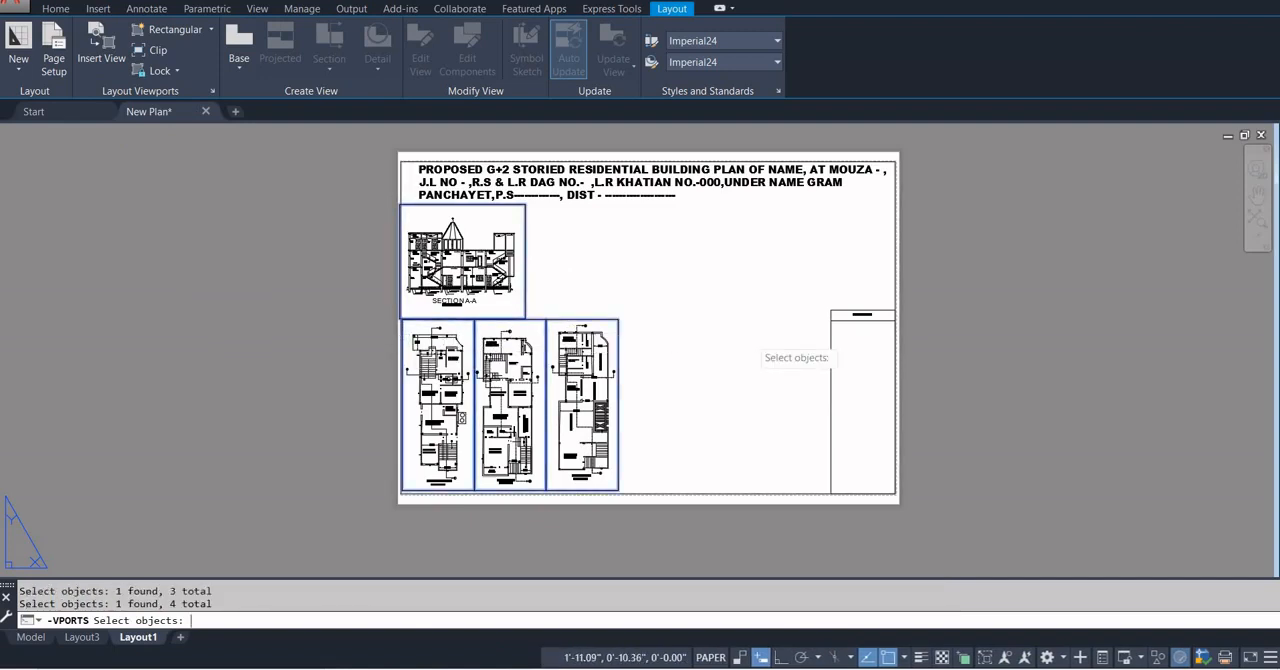
pyautogui.press('Return')
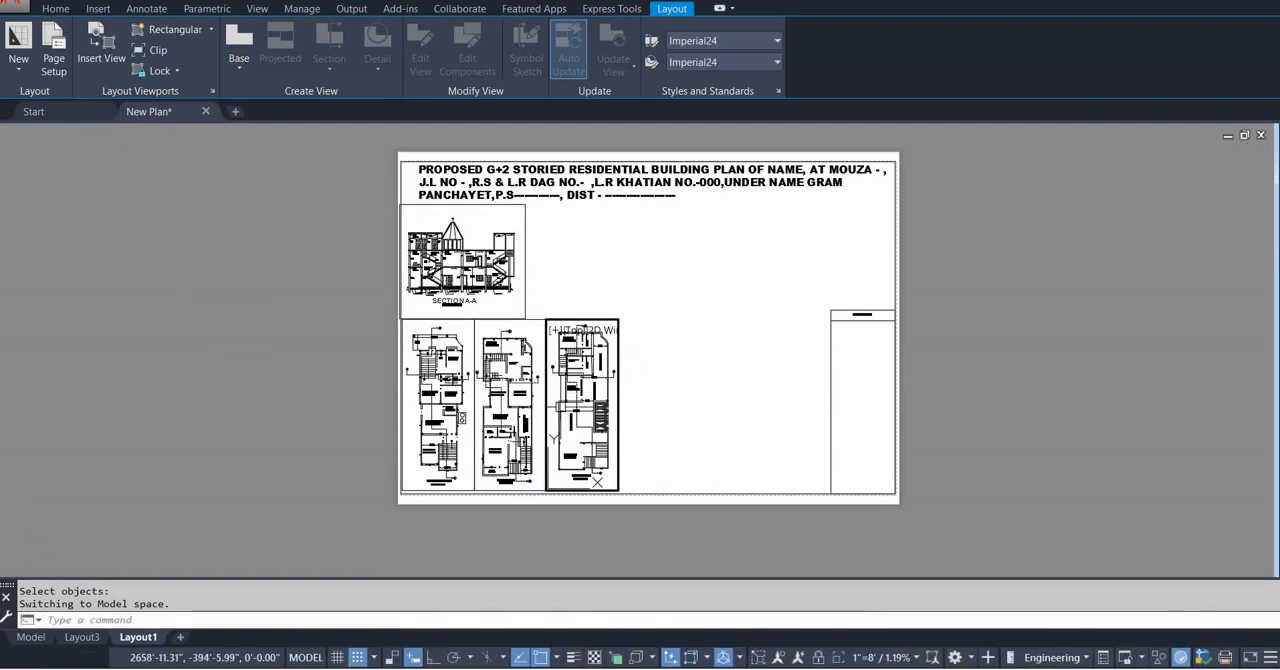
# Test zooming inside the unlocked second floor plan viewport, and return to paper space.
pyautogui.doubleClick(577, 410)
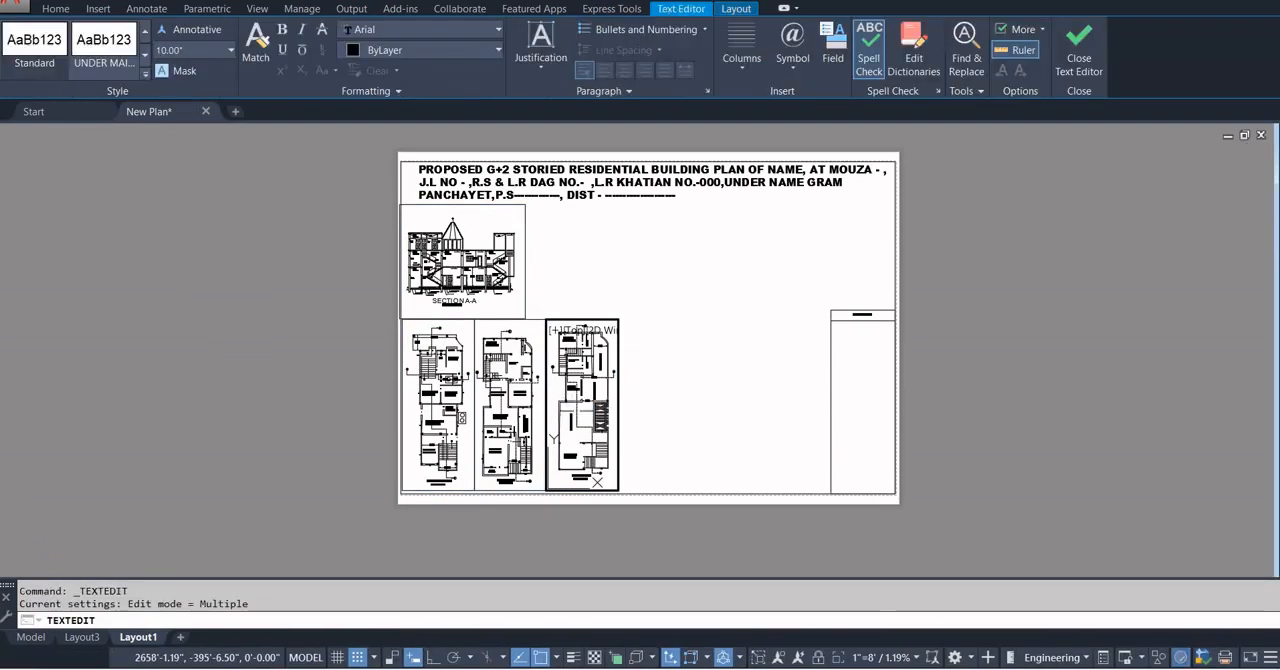
pyautogui.press('Escape')
pyautogui.press('Escape')
pyautogui.click(565, 378)
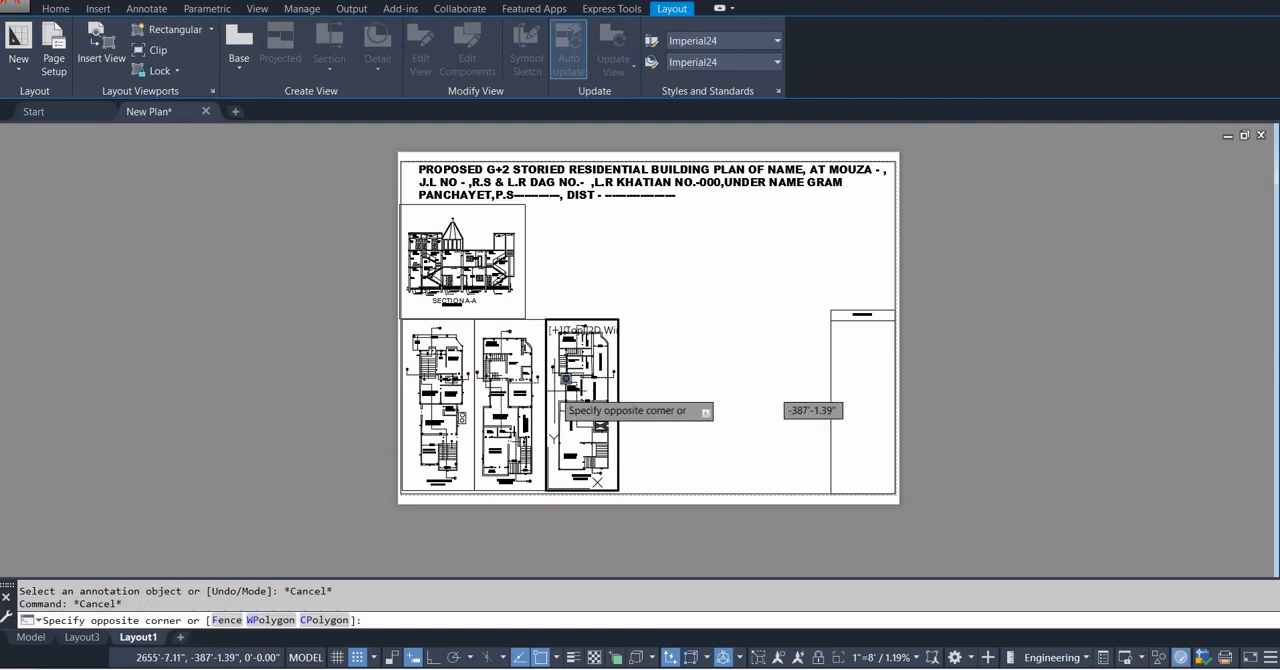
pyautogui.click(553, 393)
pyautogui.click(558, 390)
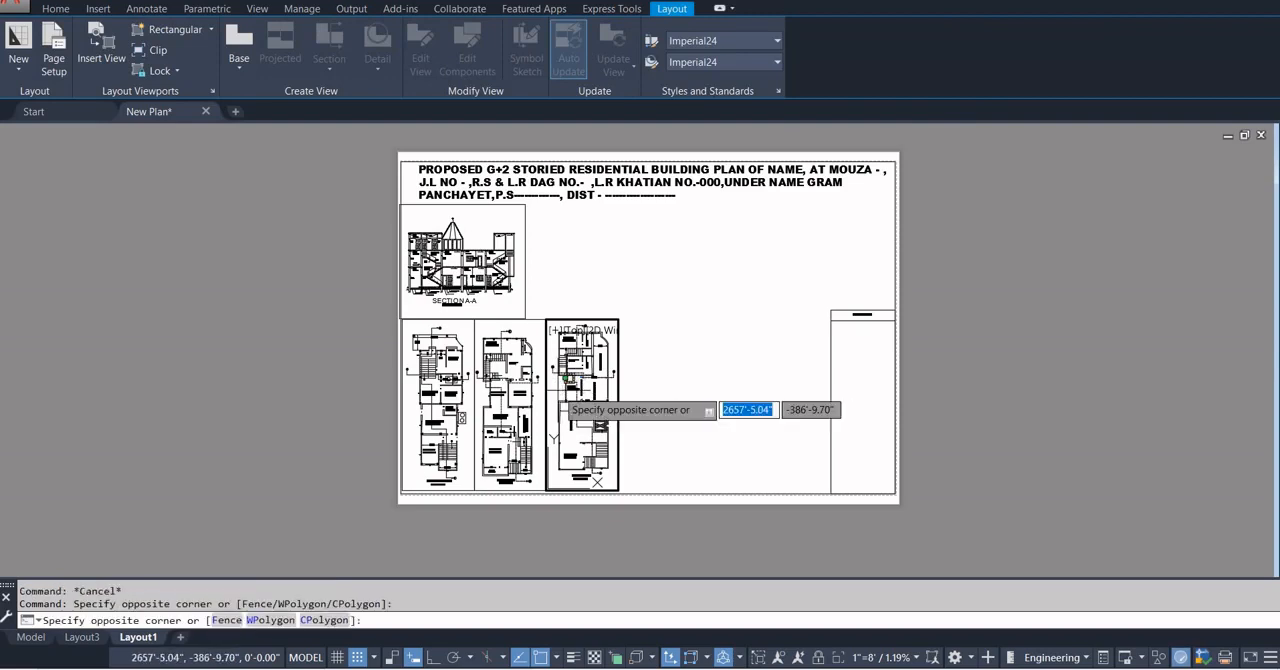
pyautogui.click(559, 399)
pyautogui.scroll(6, 560, 399)
pyautogui.scroll(-6, 560, 400)
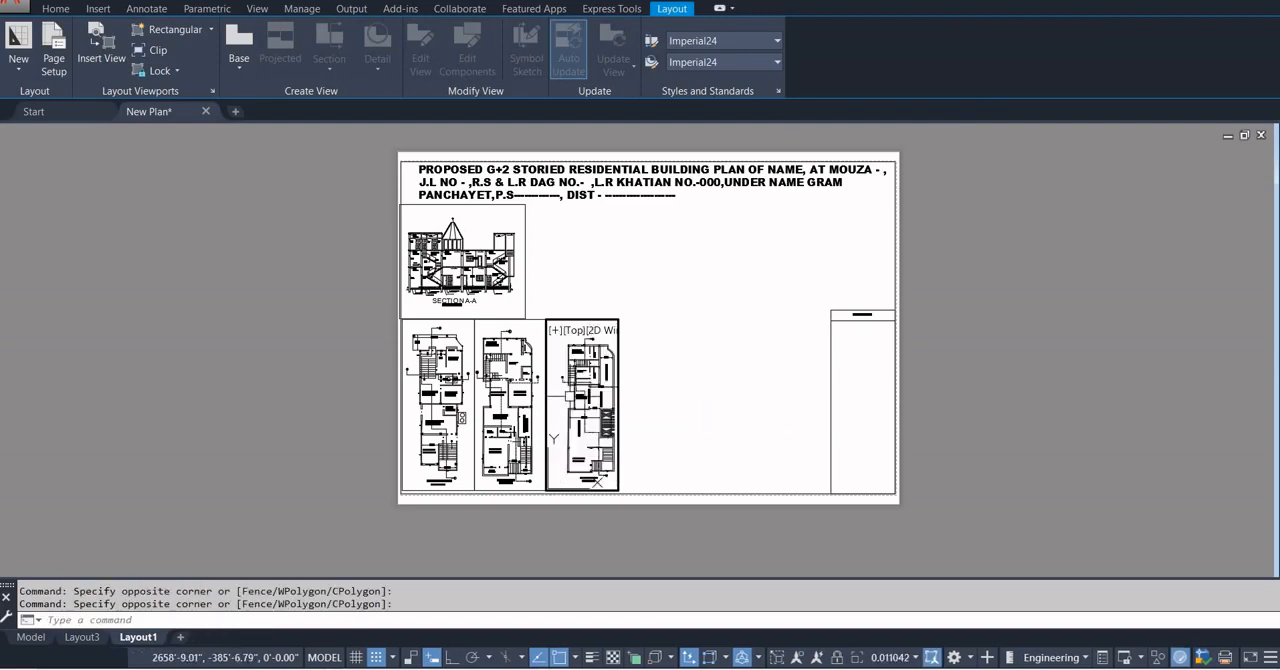
pyautogui.doubleClick(672, 426)
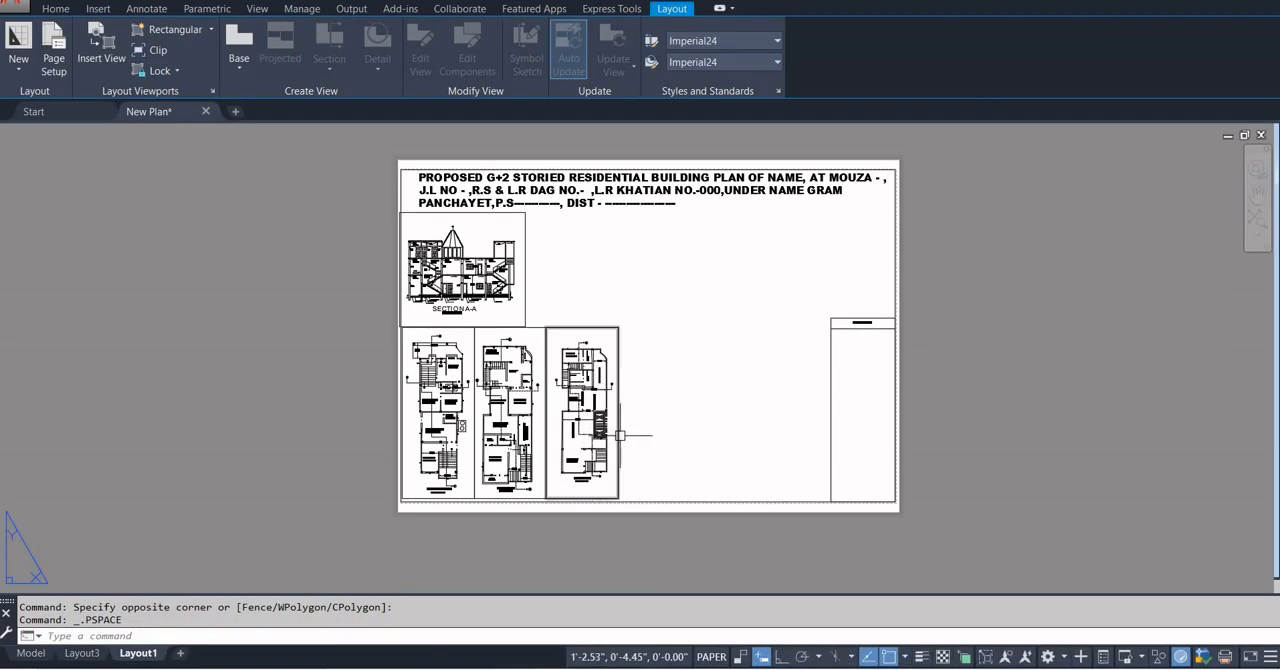
# Set the second floor plan viewport's scale to 1"=8' and deselect it.
pyautogui.click(619, 436)
pyautogui.click(987, 656)
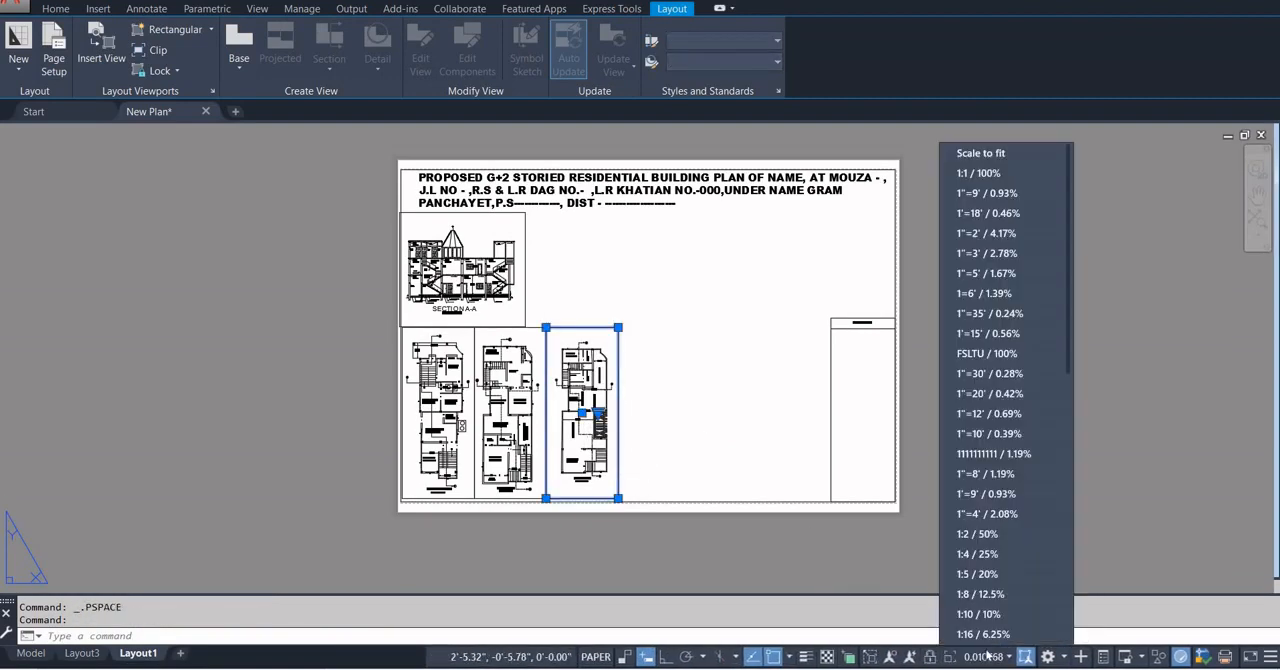
pyautogui.click(980, 475)
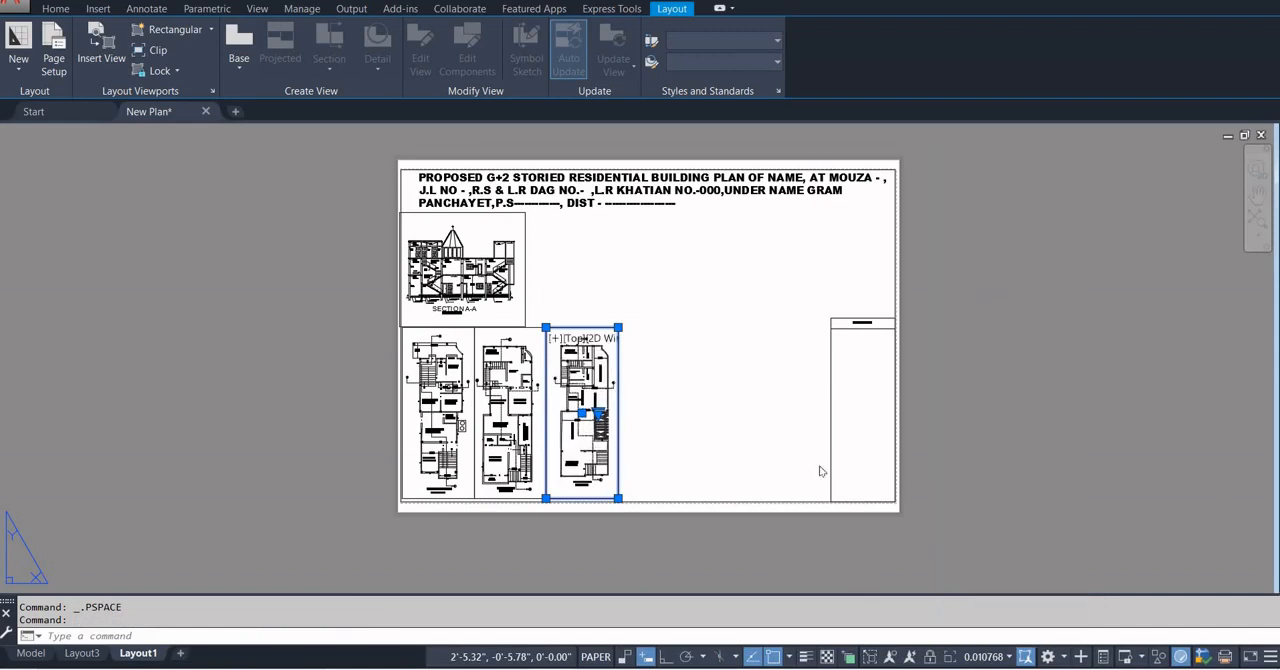
pyautogui.click(755, 390)
pyautogui.press('Escape')
pyautogui.press('Escape')
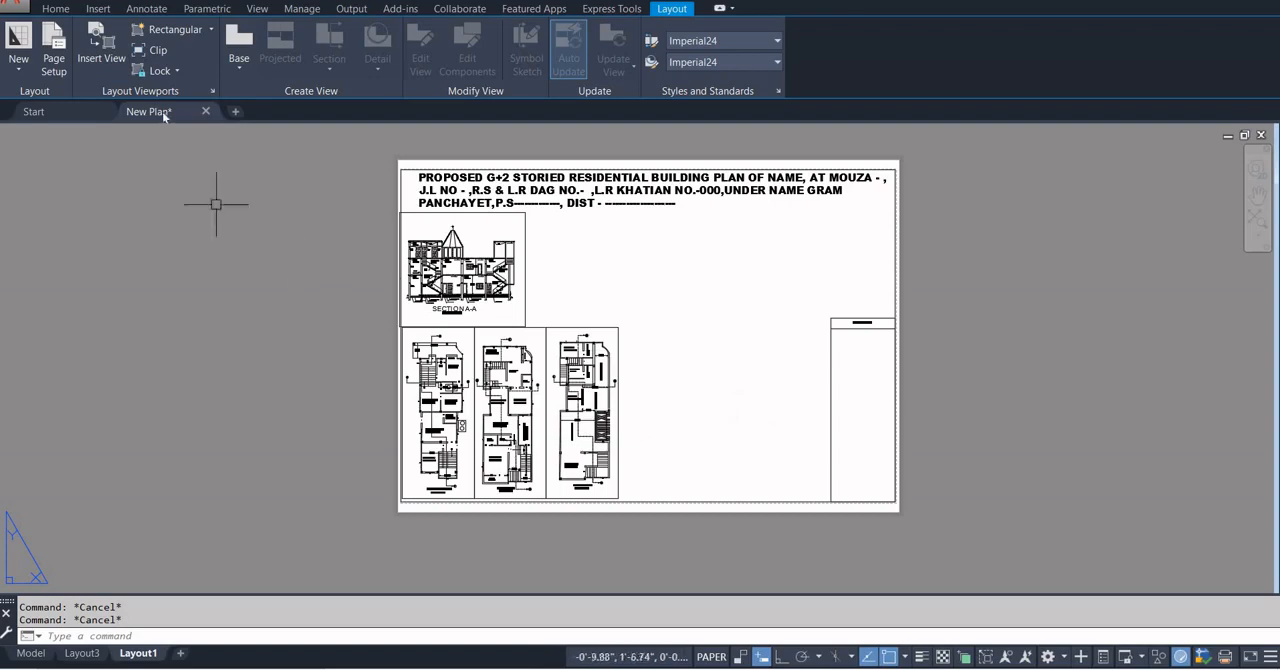
# Create a new layer named HIDE ALL BOX in the layer properties.
pyautogui.click(56, 8)
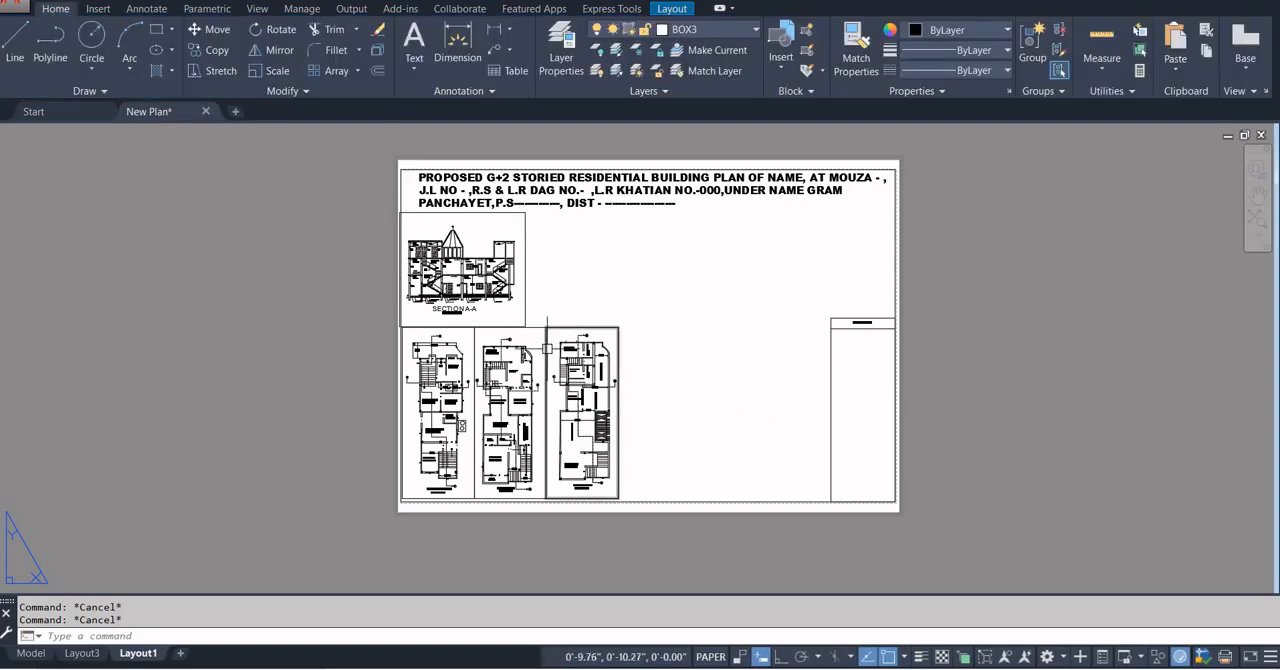
pyautogui.scroll(4, 545, 352)
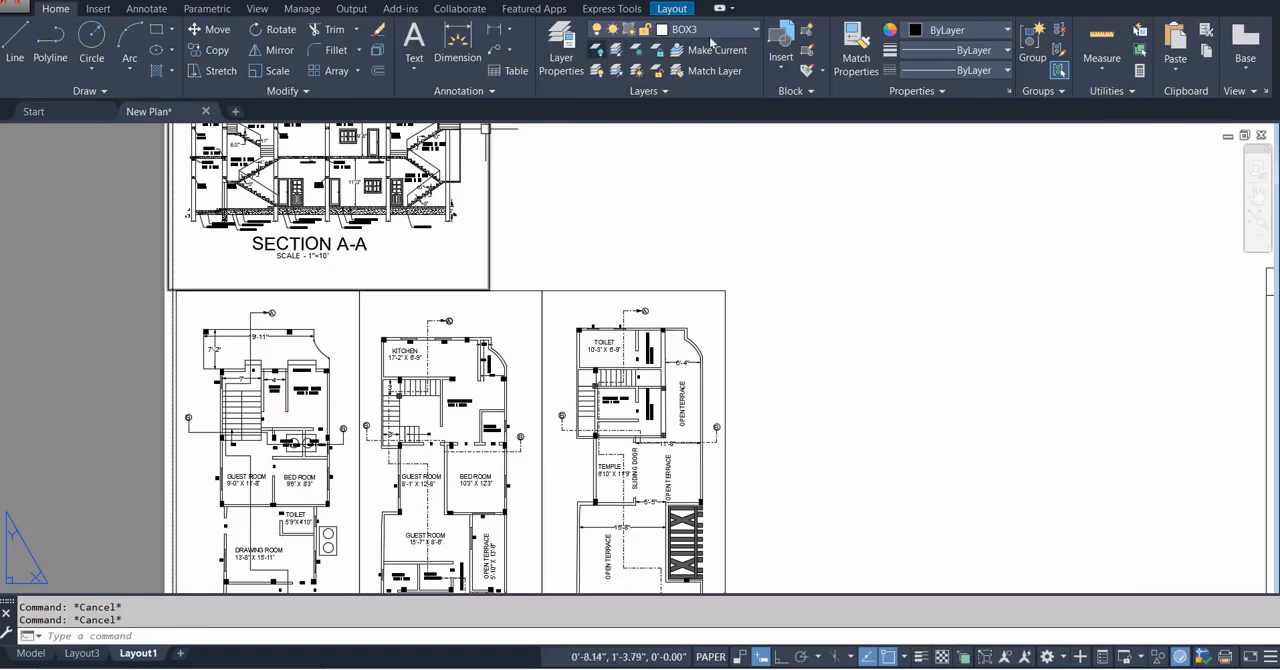
pyautogui.click(562, 58)
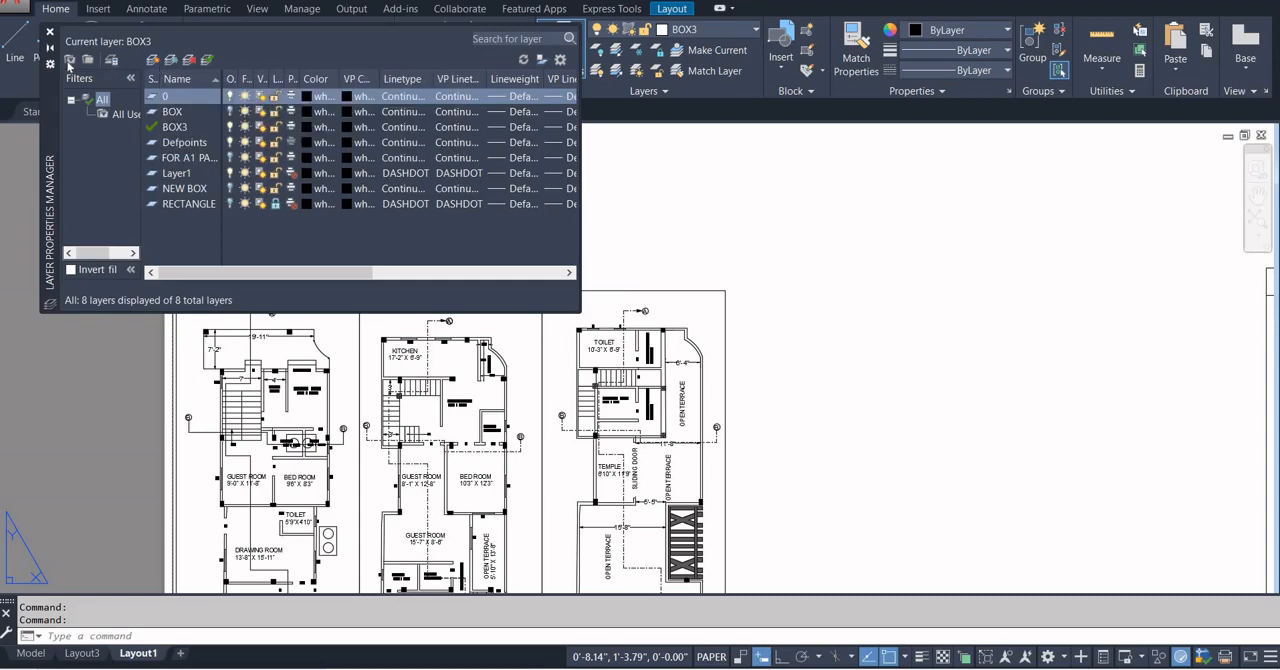
pyautogui.click(152, 60)
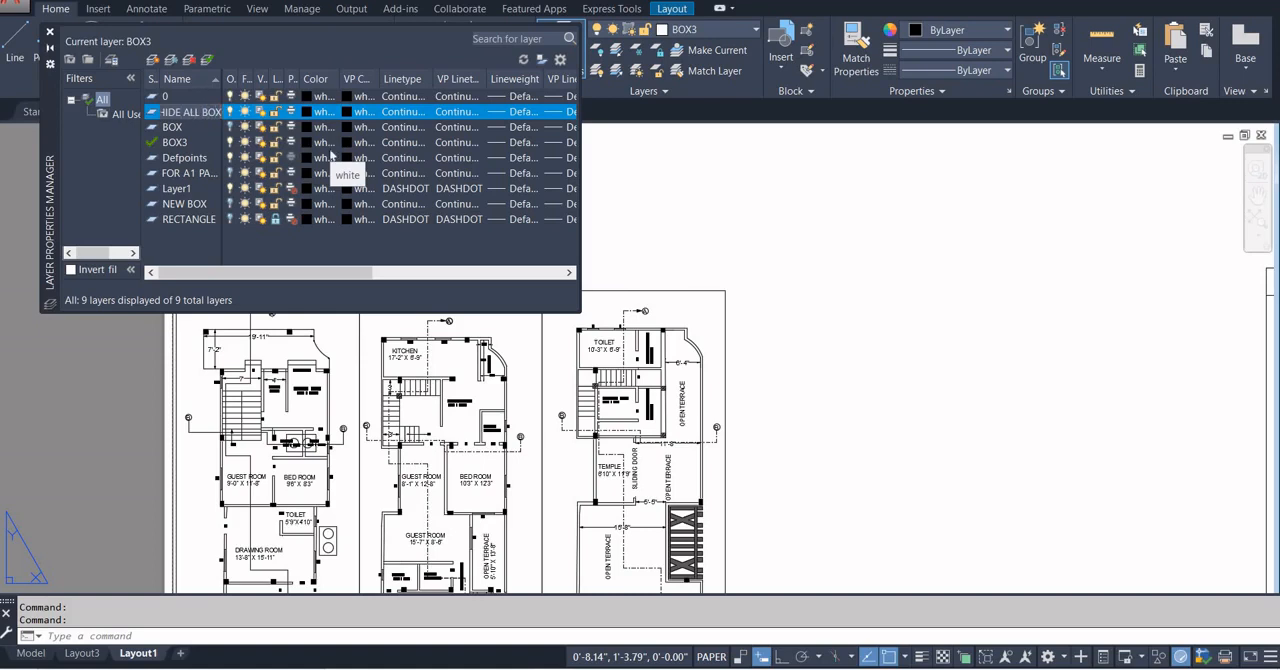
# Close the layer properties and move the Section A-A viewport and the three floor plan viewports to the HIDE ALL BOX layer.
pyautogui.click(782, 236)
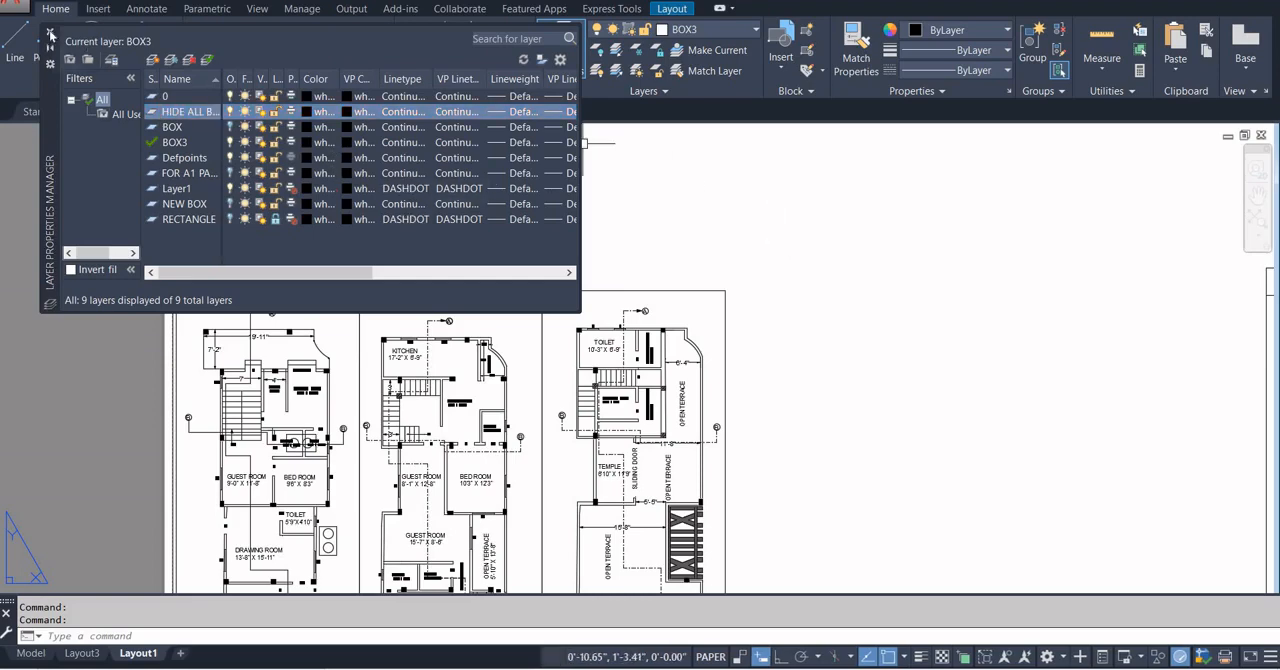
pyautogui.click(51, 33)
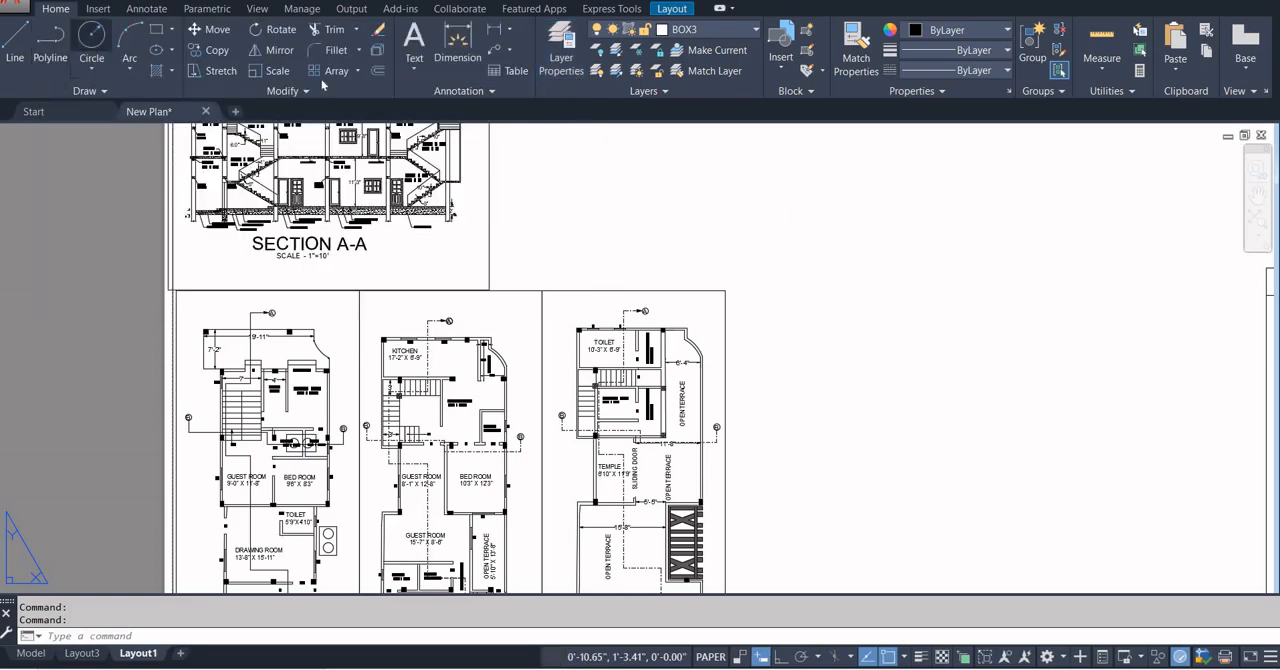
pyautogui.click(542, 339)
pyautogui.click(509, 290)
pyautogui.click(317, 291)
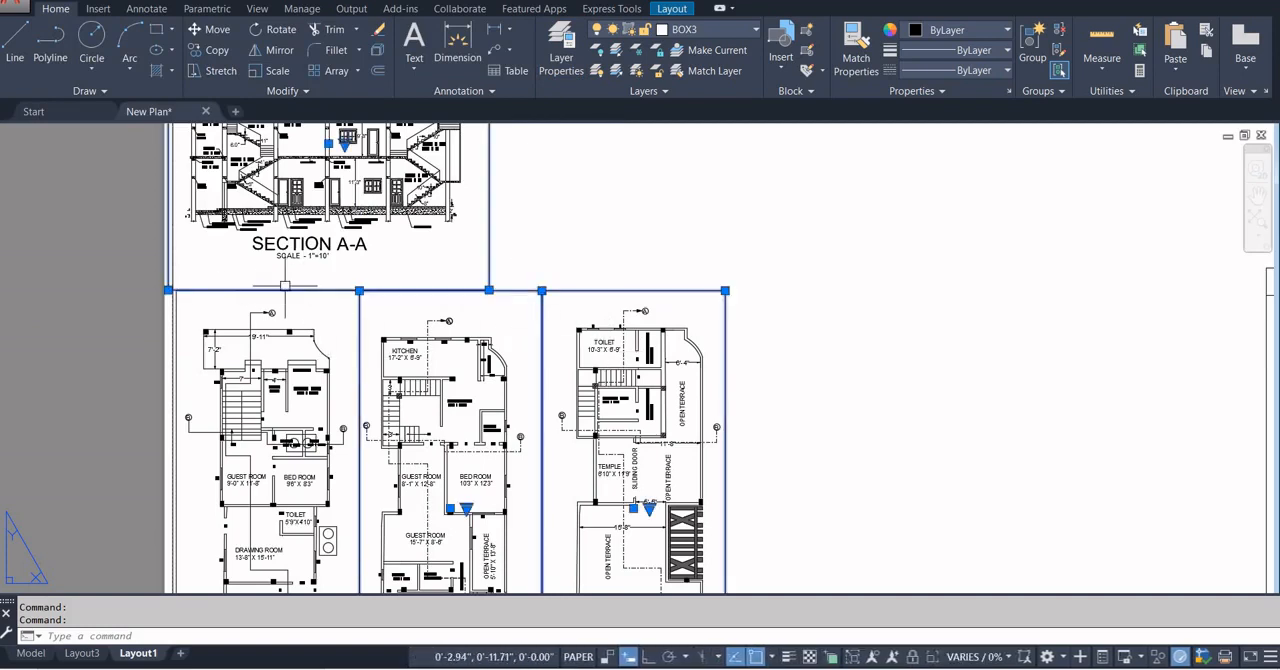
pyautogui.click(173, 311)
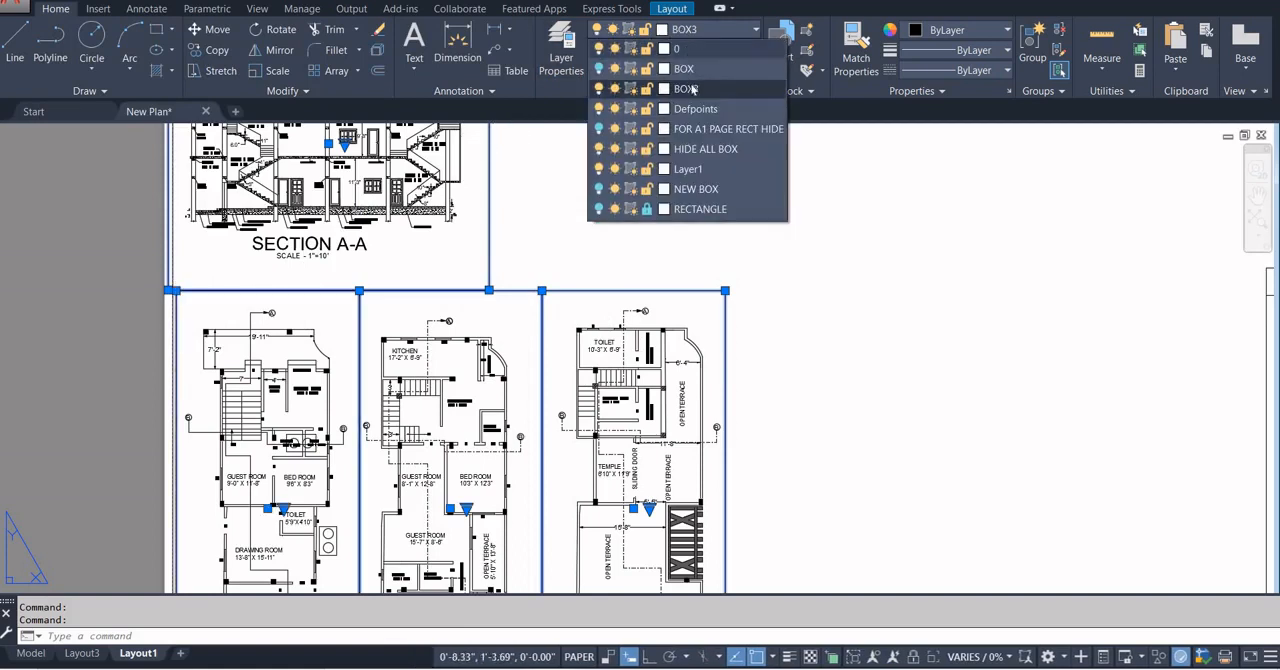
pyautogui.click(695, 150)
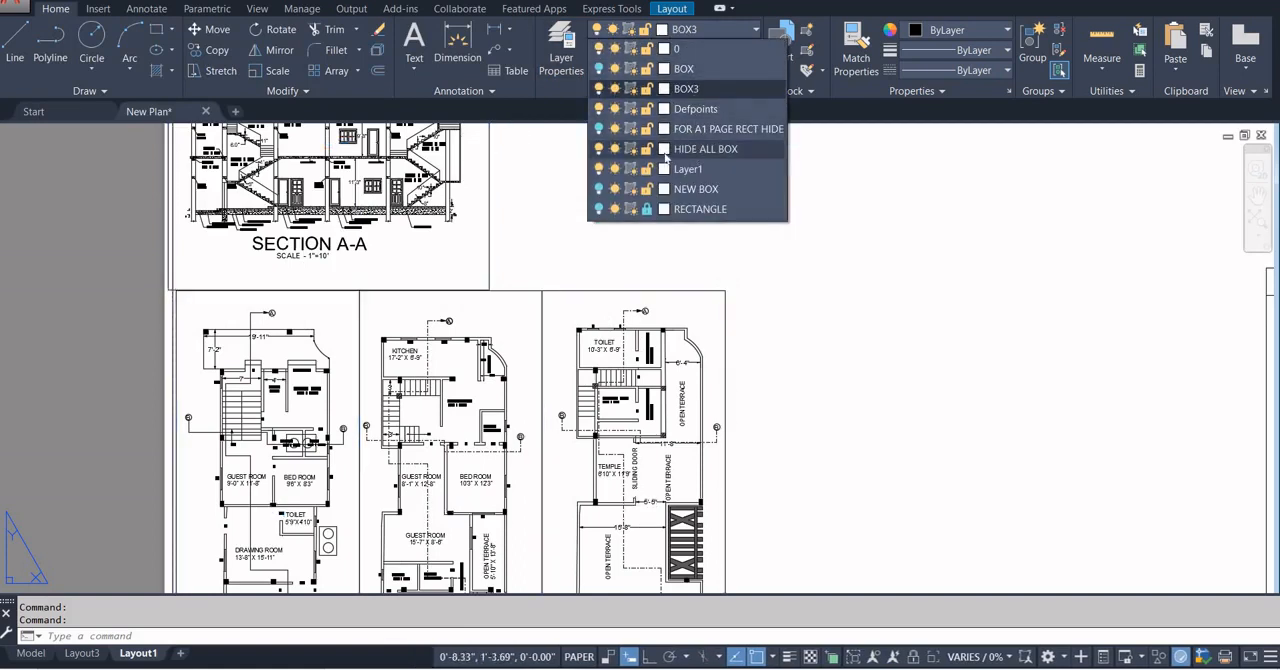
pyautogui.click(703, 150)
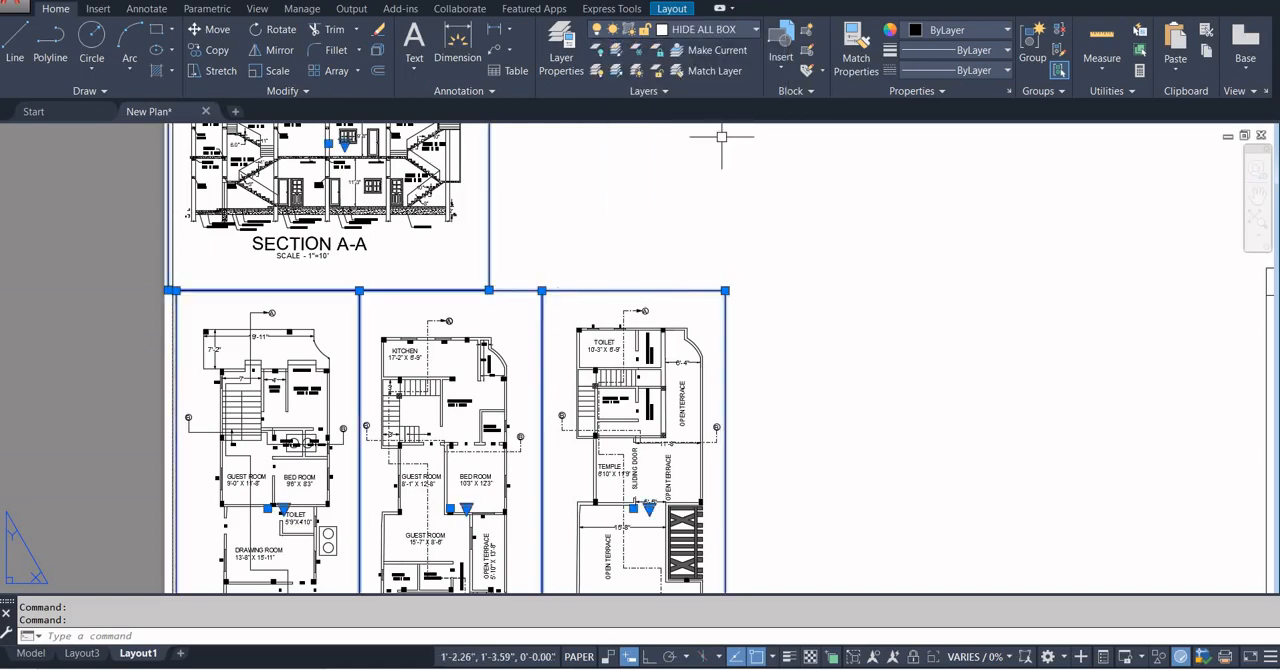
# Deselect the viewports and turn off the HIDE ALL BOX layer to hide their frames.
pyautogui.click(697, 31)
pyautogui.click(598, 148)
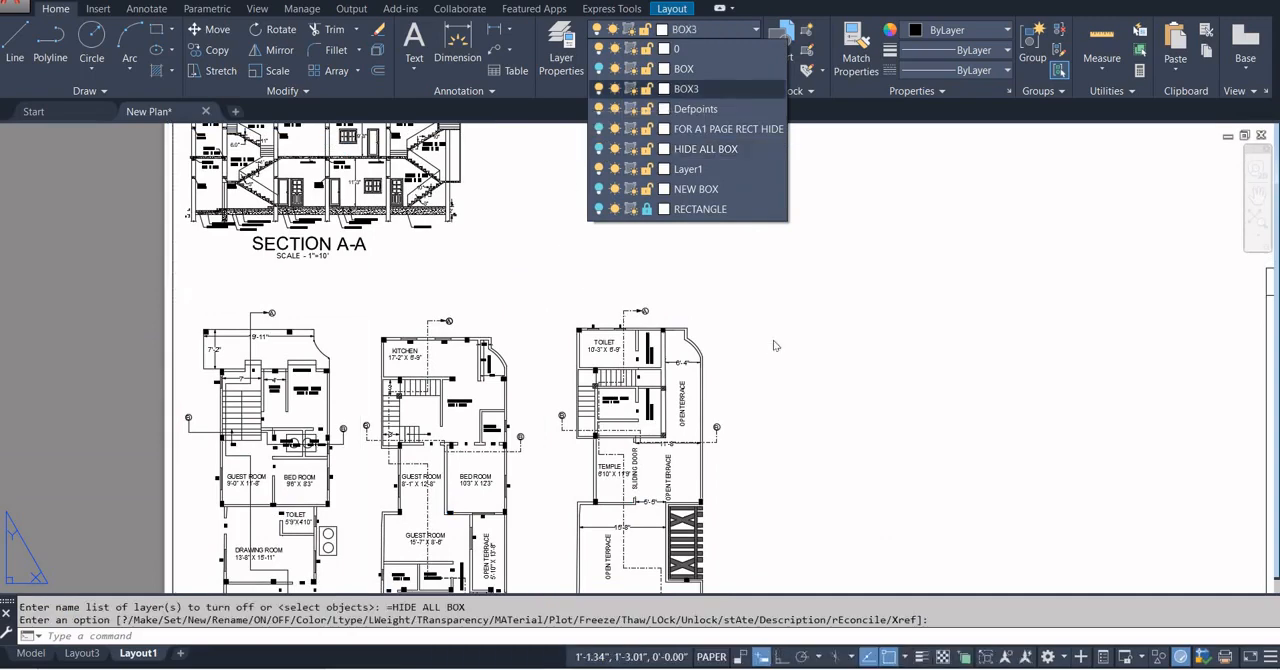
pyautogui.scroll(-5, 848, 323)
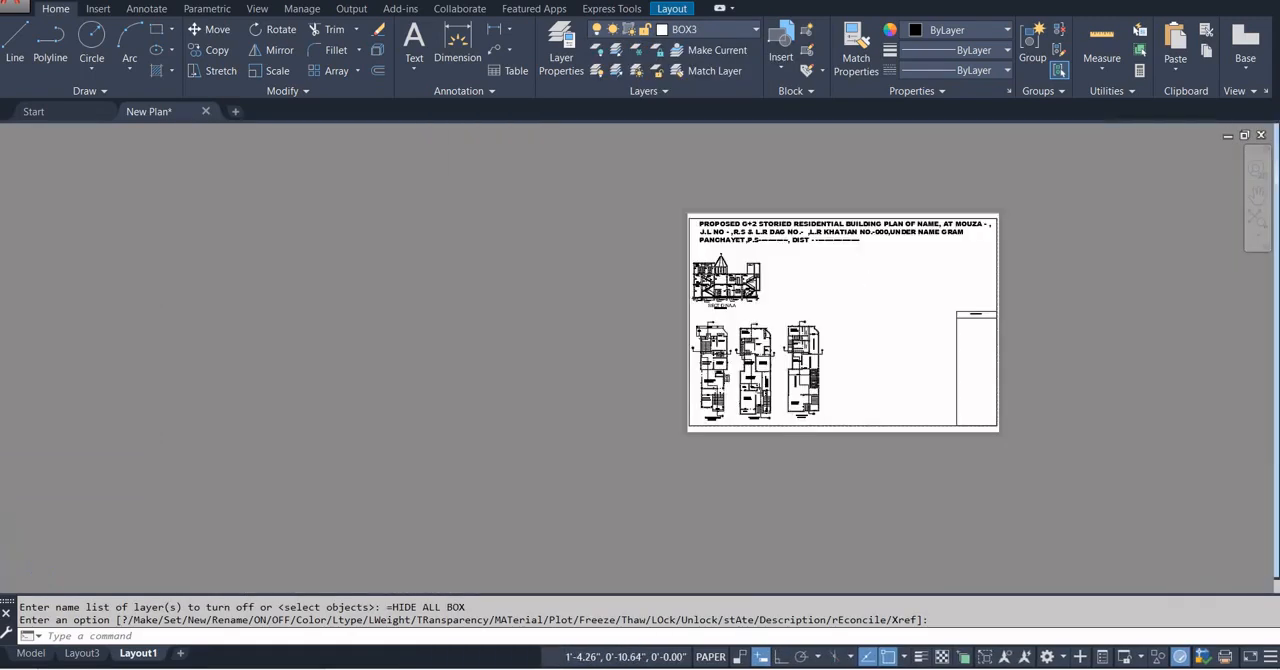
# Preview the single-sheet plot of Layout1, inspect the section and floor plans up close, and exit the preview.
pyautogui.hotkey('ctrl', 'p')
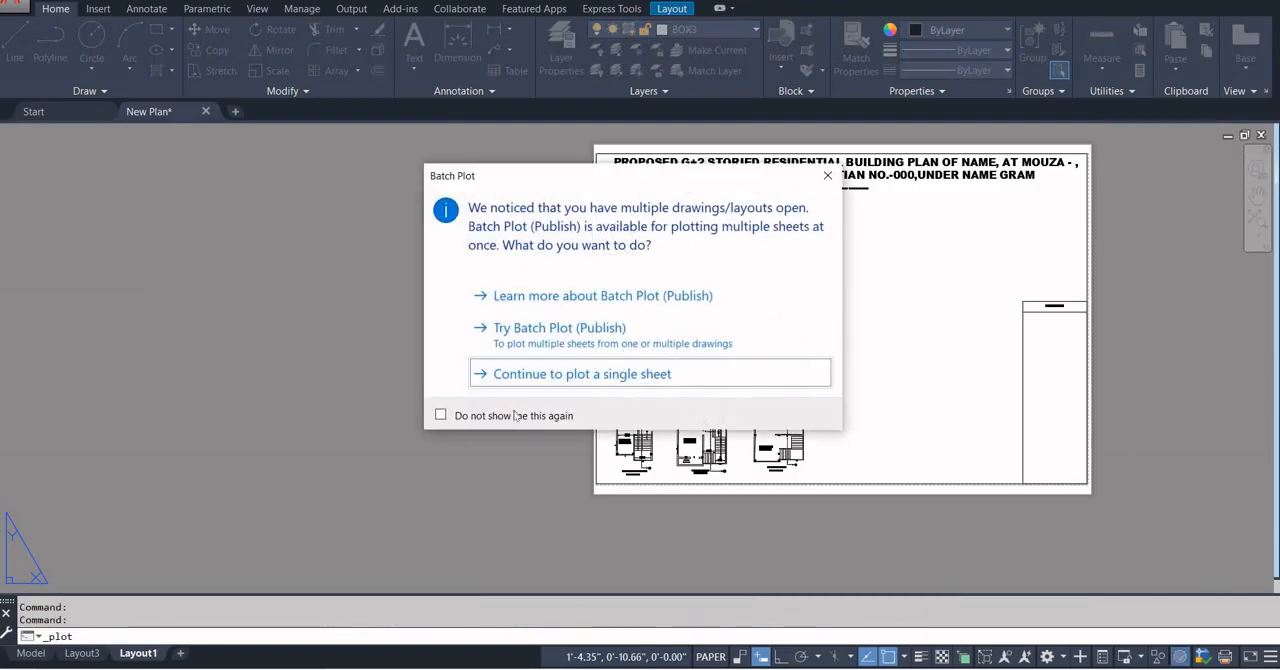
pyautogui.click(500, 372)
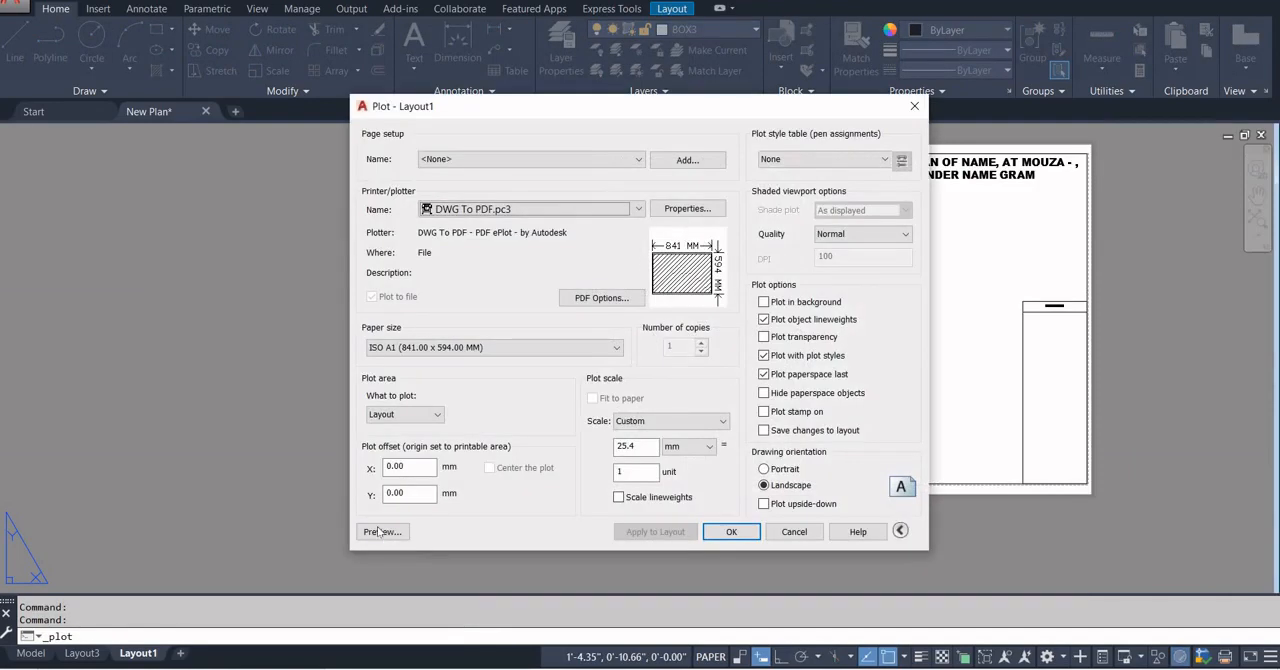
pyautogui.click(380, 532)
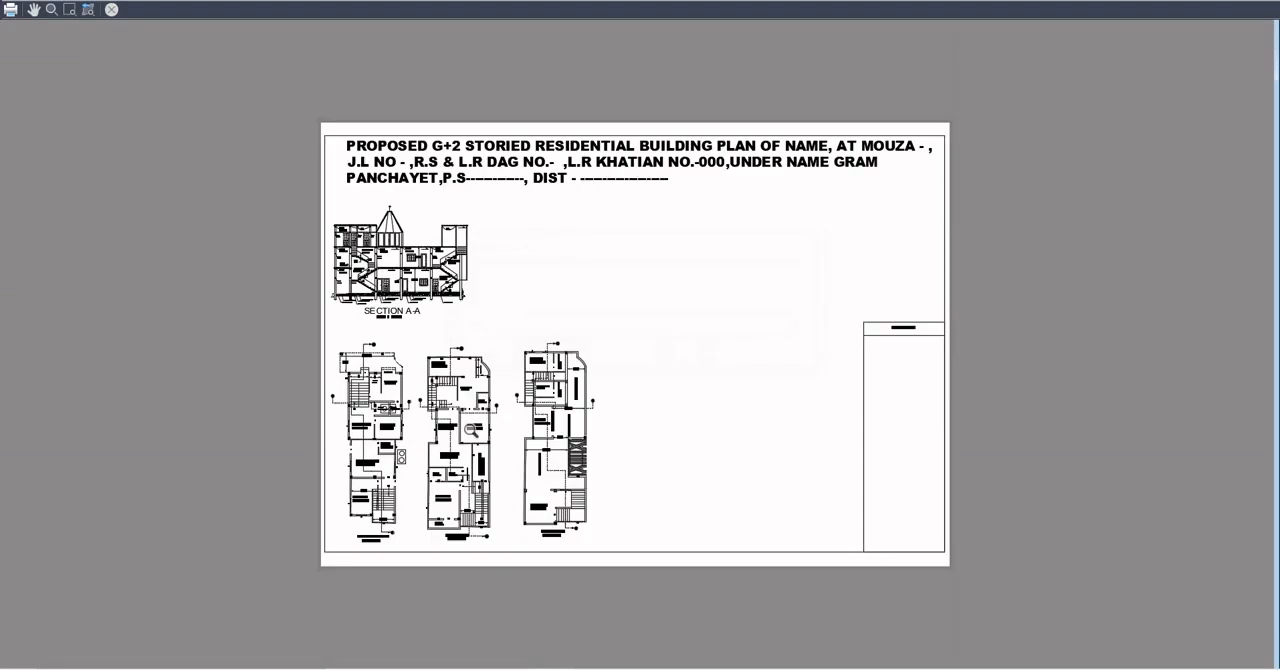
pyautogui.scroll(3, 539, 328)
pyautogui.scroll(3, 511, 438)
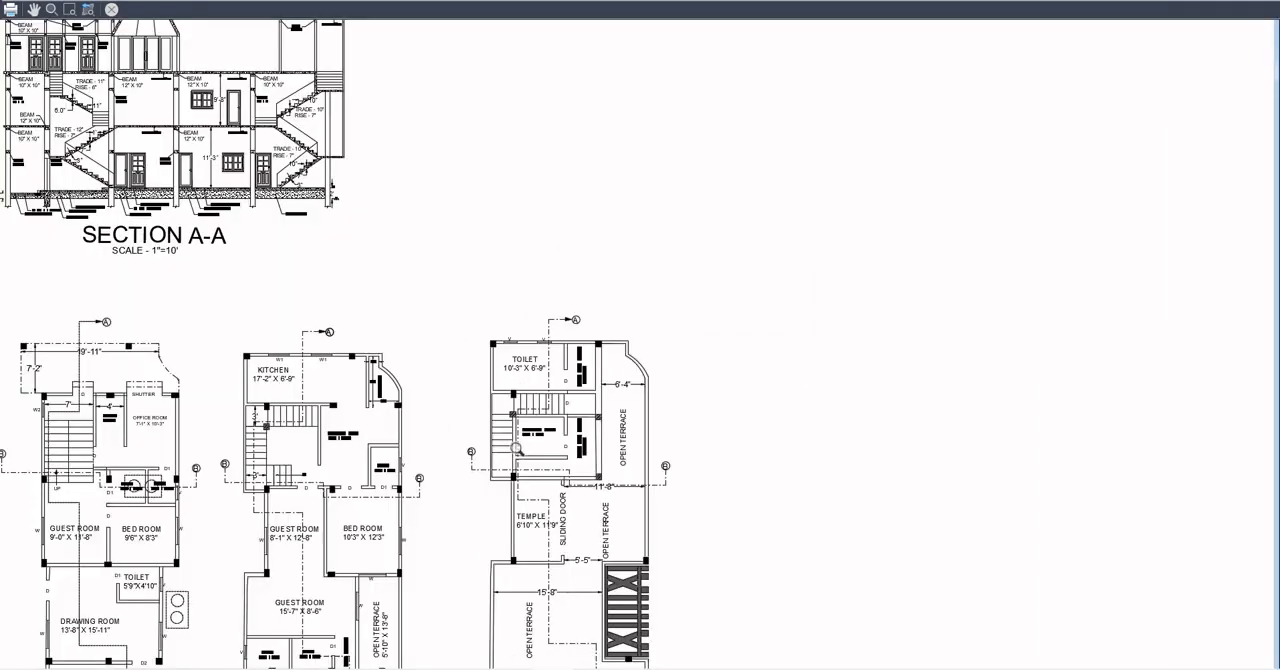
pyautogui.scroll(-3, 462, 338)
pyautogui.scroll(-4, 460, 339)
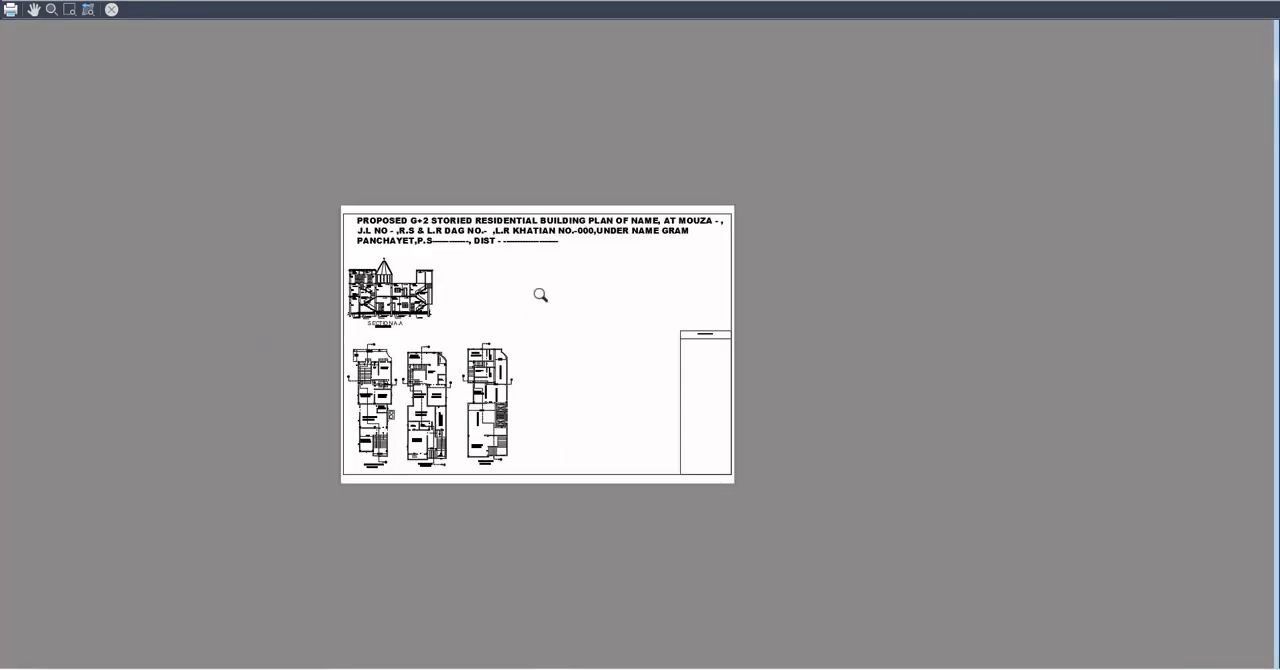
pyautogui.scroll(2, 690, 366)
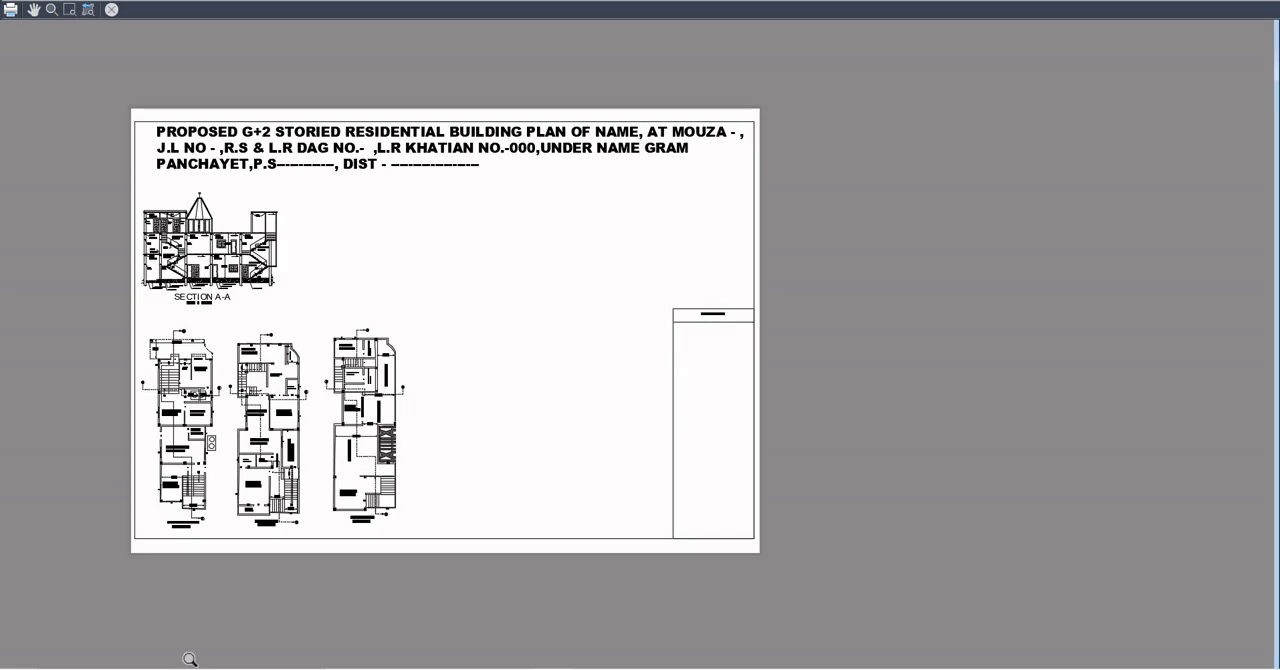
pyautogui.press('Escape')
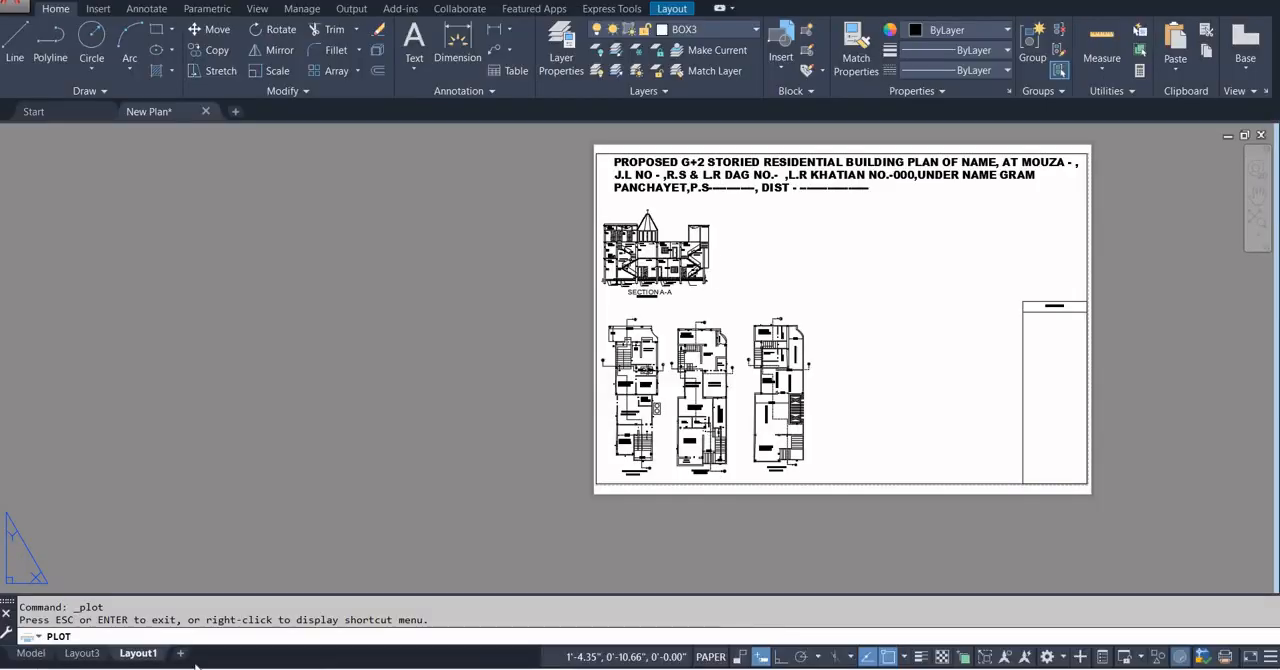
# Switch to Layout3 and examine its completed sheet arrangement.
pyautogui.click(84, 653)
pyautogui.scroll(-1, 445, 369)
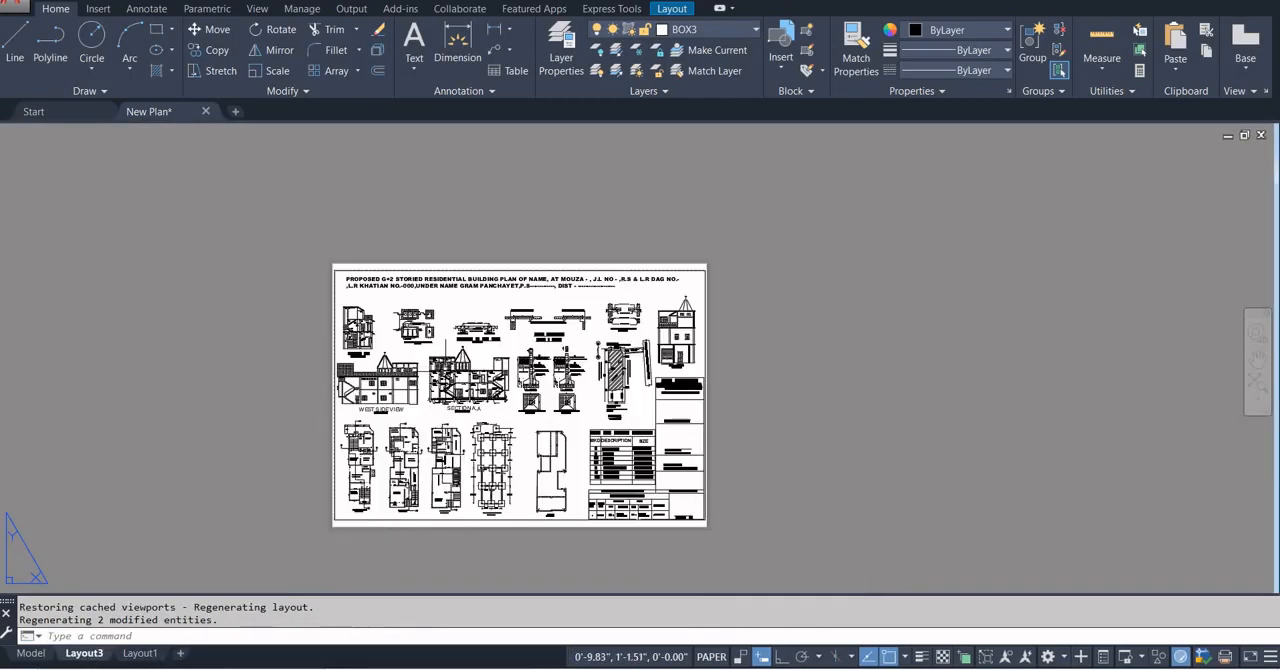
pyautogui.scroll(2, 518, 490)
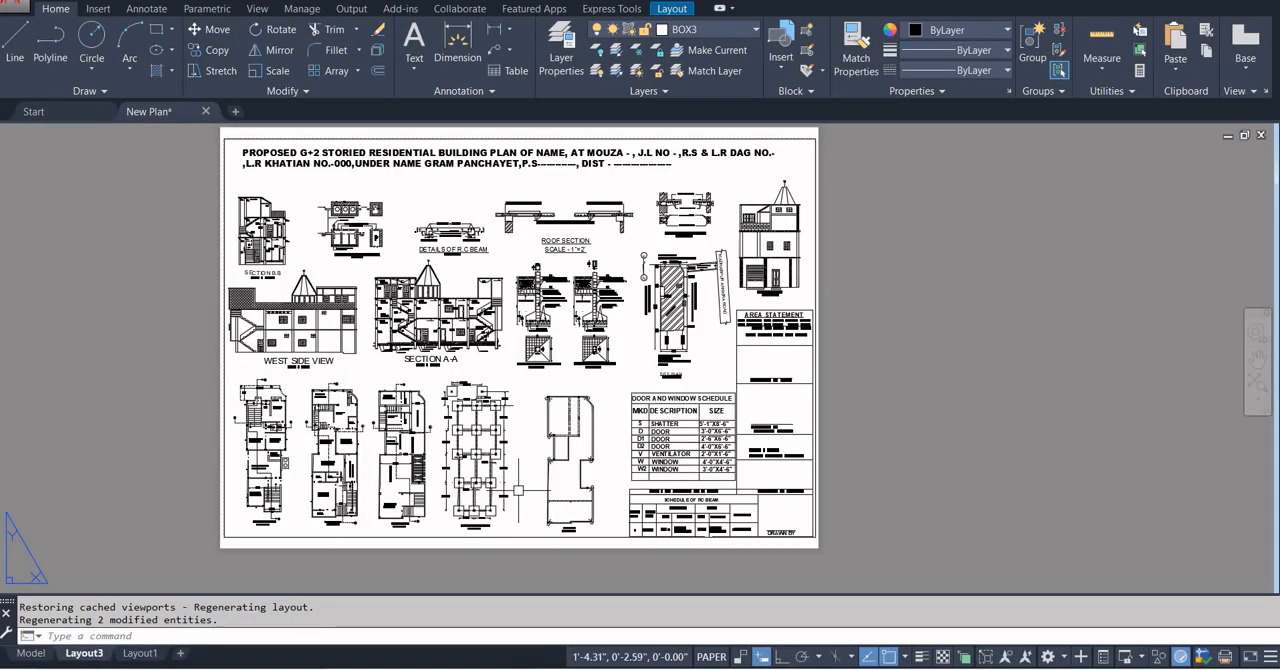